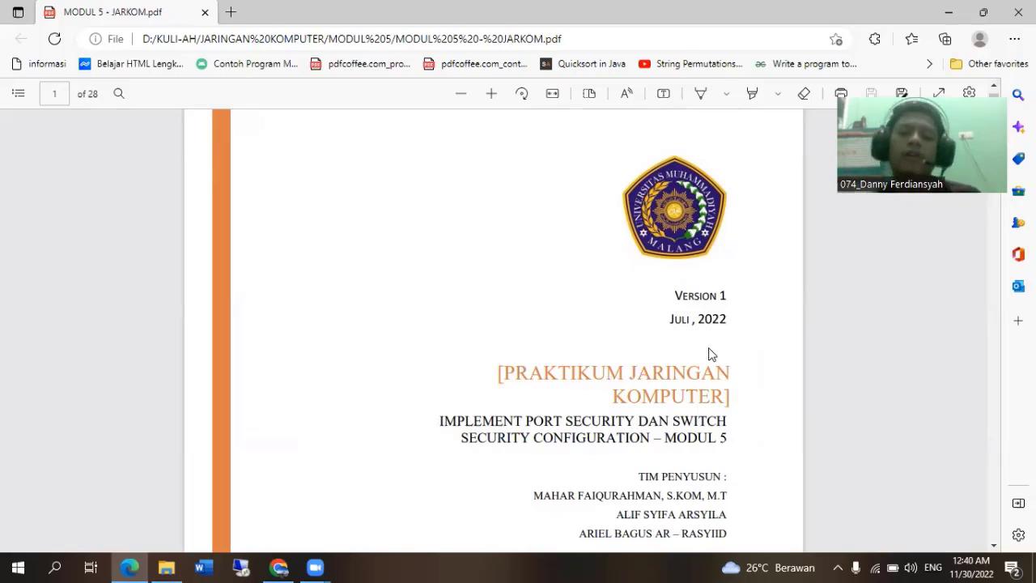
Read through the module PDF's sections on securing unused ports, mitigating MAC address table attacks and enabling port security.
{"action": "scroll", "coordinate": [709, 354], "scroll_direction": "down", "scroll_amount": 2}
{"action": "scroll", "coordinate": [709, 357], "scroll_direction": "down", "scroll_amount": 10}
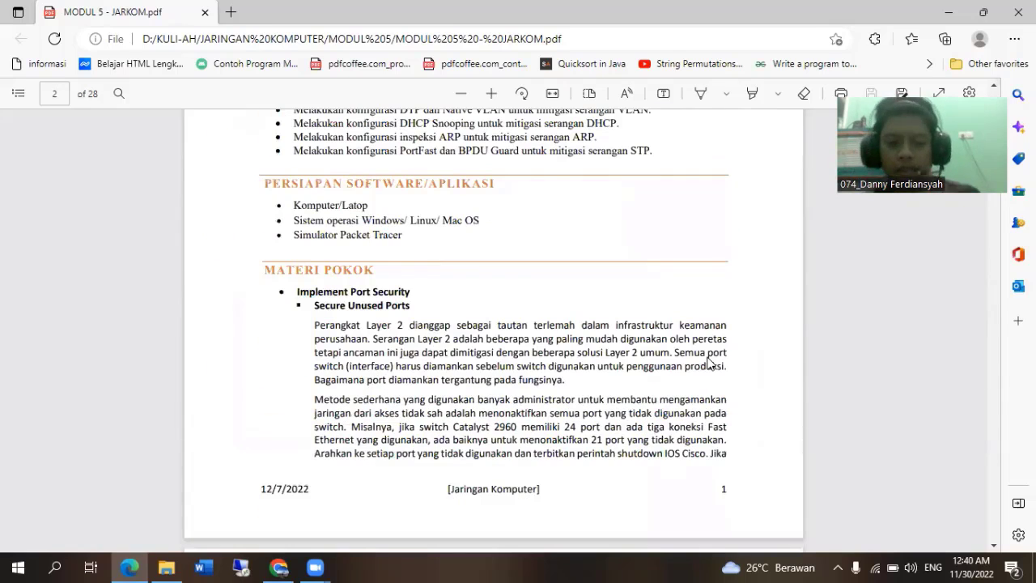
{"action": "scroll", "coordinate": [708, 362], "scroll_direction": "down", "scroll_amount": 2}
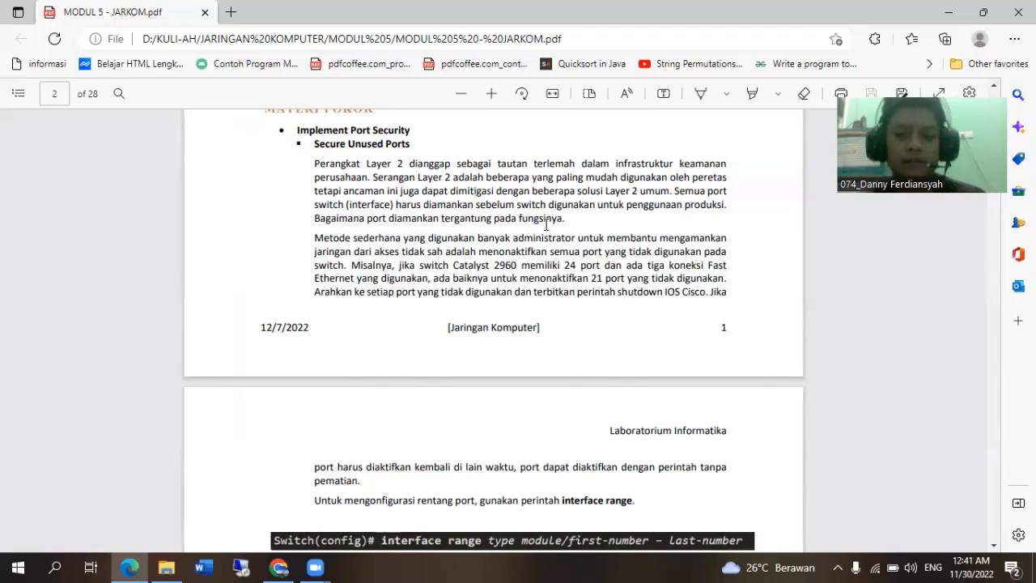
{"action": "scroll", "coordinate": [546, 225], "scroll_direction": "down", "scroll_amount": 4}
{"action": "scroll", "coordinate": [552, 232], "scroll_direction": "down", "scroll_amount": 3}
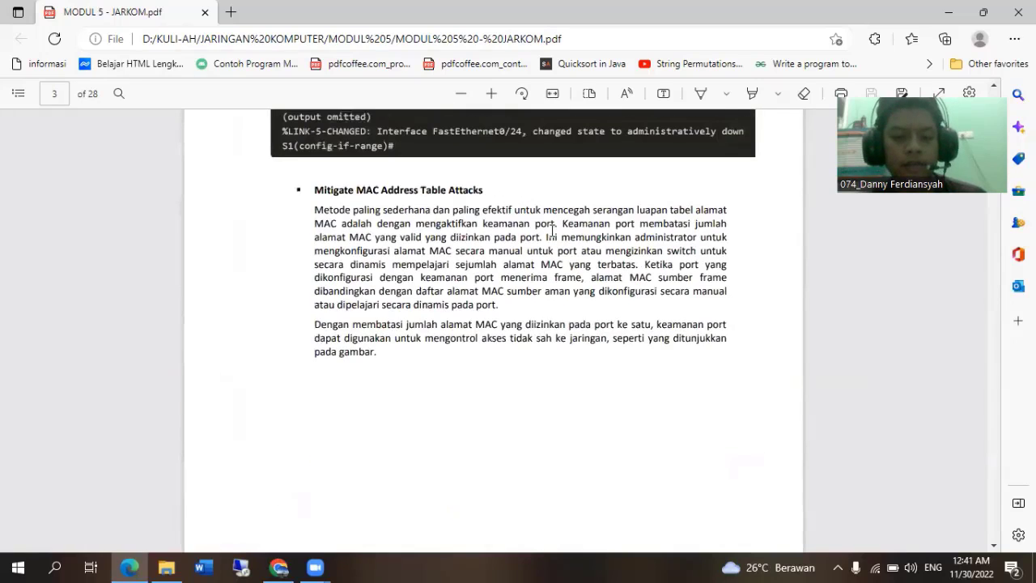
{"action": "scroll", "coordinate": [553, 231], "scroll_direction": "down", "scroll_amount": 9}
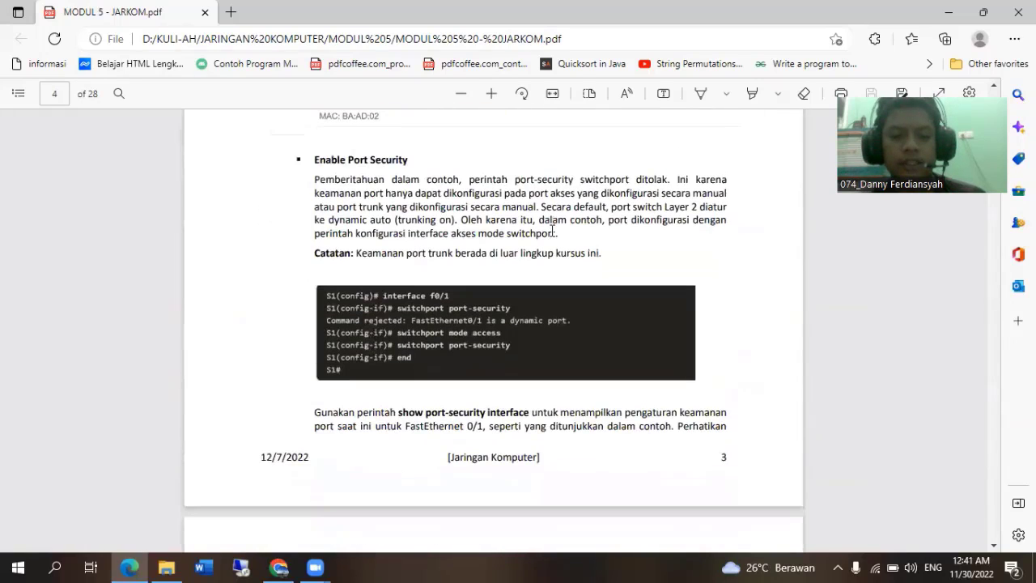
{"action": "scroll", "coordinate": [552, 232], "scroll_direction": "up", "scroll_amount": 3}
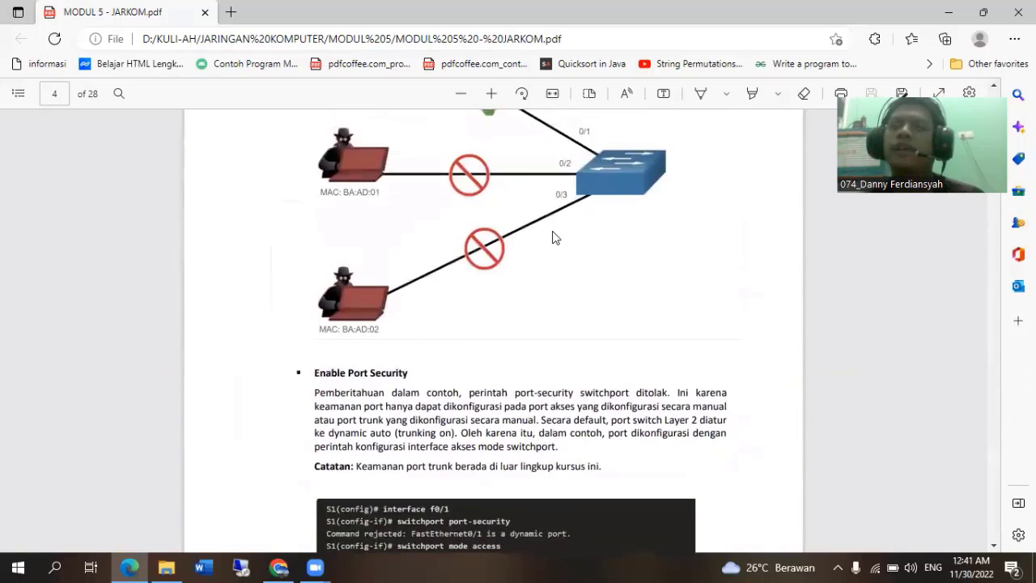
{"action": "scroll", "coordinate": [552, 237], "scroll_direction": "up", "scroll_amount": 2}
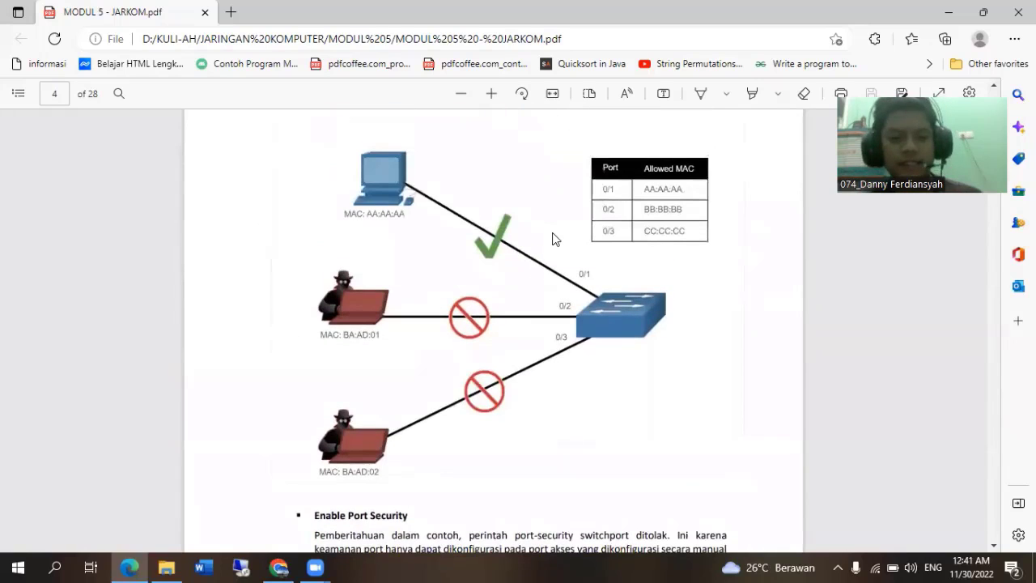
{"action": "scroll", "coordinate": [554, 237], "scroll_direction": "up", "scroll_amount": 6}
{"action": "scroll", "coordinate": [555, 239], "scroll_direction": "up", "scroll_amount": 3}
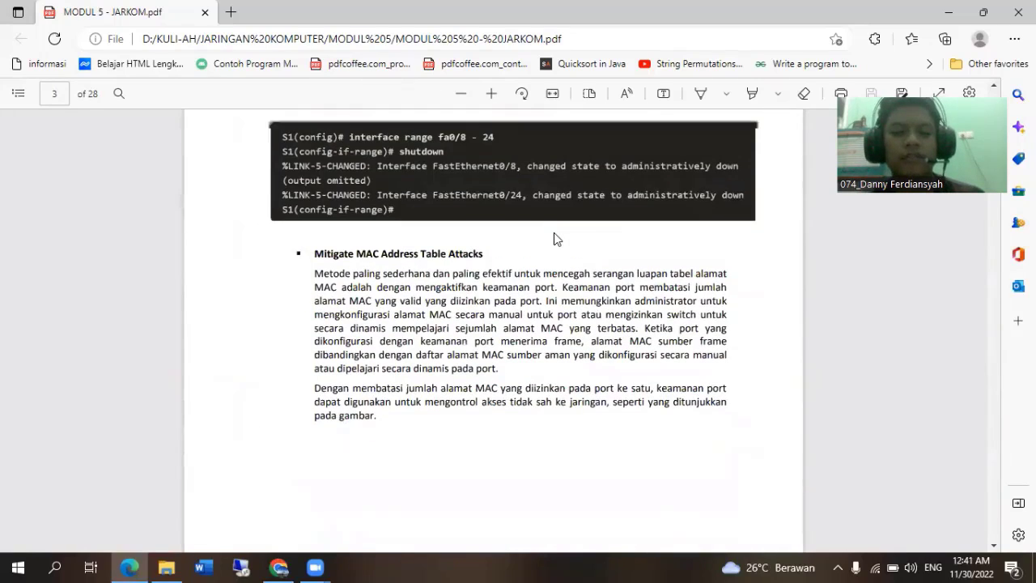
{"action": "scroll", "coordinate": [557, 239], "scroll_direction": "up", "scroll_amount": 1}
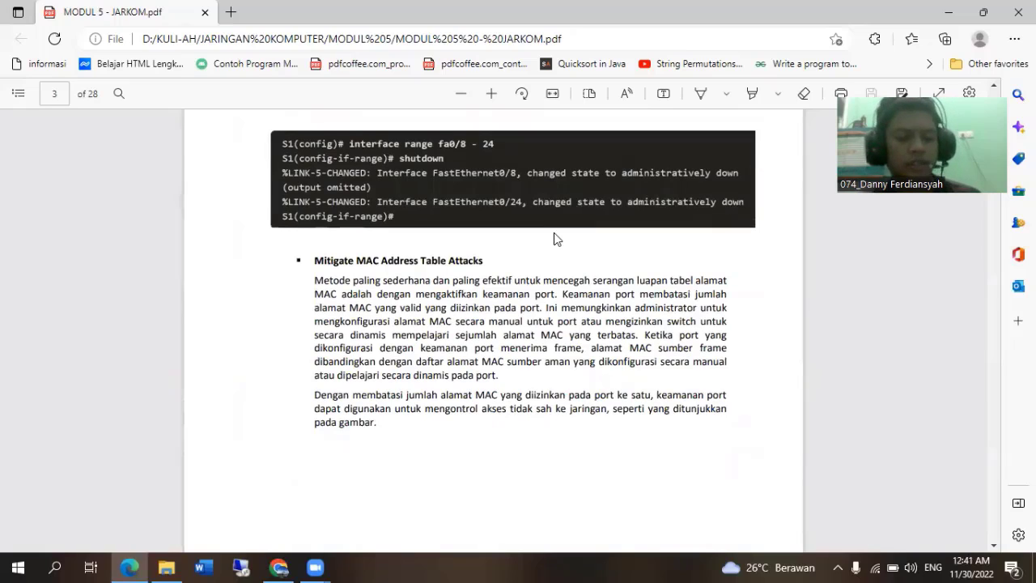
{"action": "scroll", "coordinate": [580, 261], "scroll_direction": "up", "scroll_amount": 6}
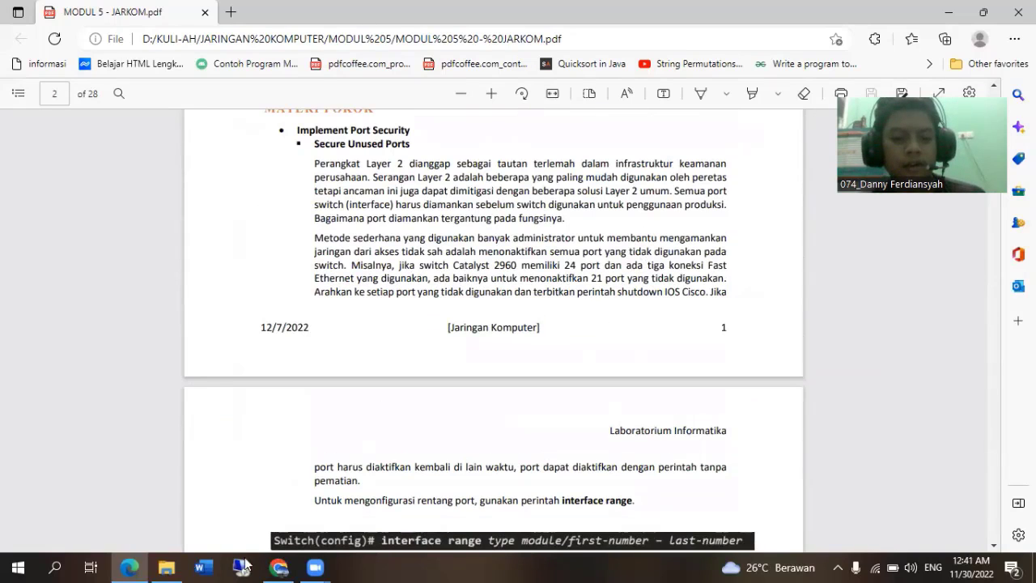
Open the Implement Port Security activity from the MODUL 5 folder in Cisco Packet Tracer, clearing the other windows out of the way.
{"action": "left_click", "coordinate": [167, 567]}
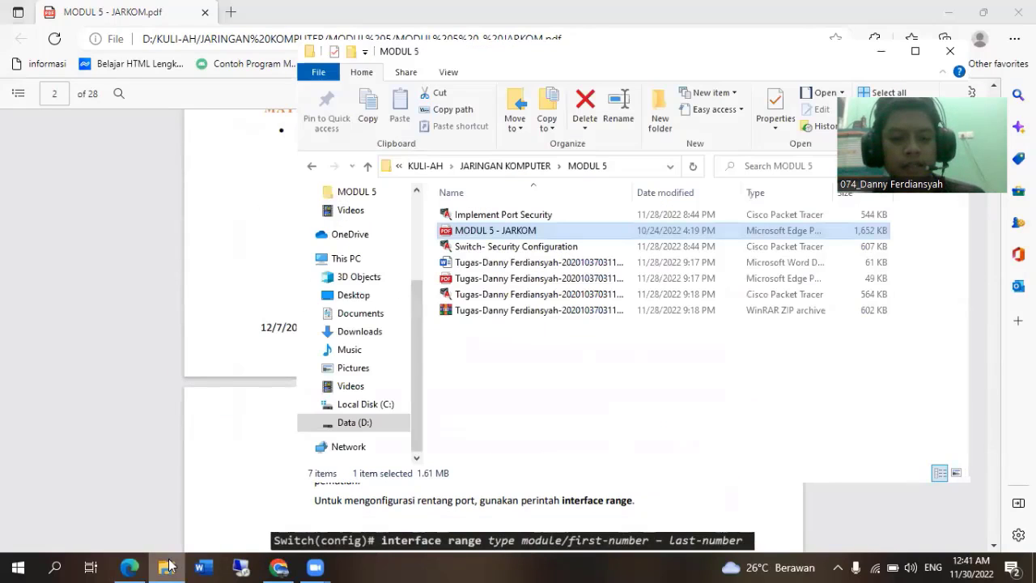
{"action": "double_click", "coordinate": [545, 219]}
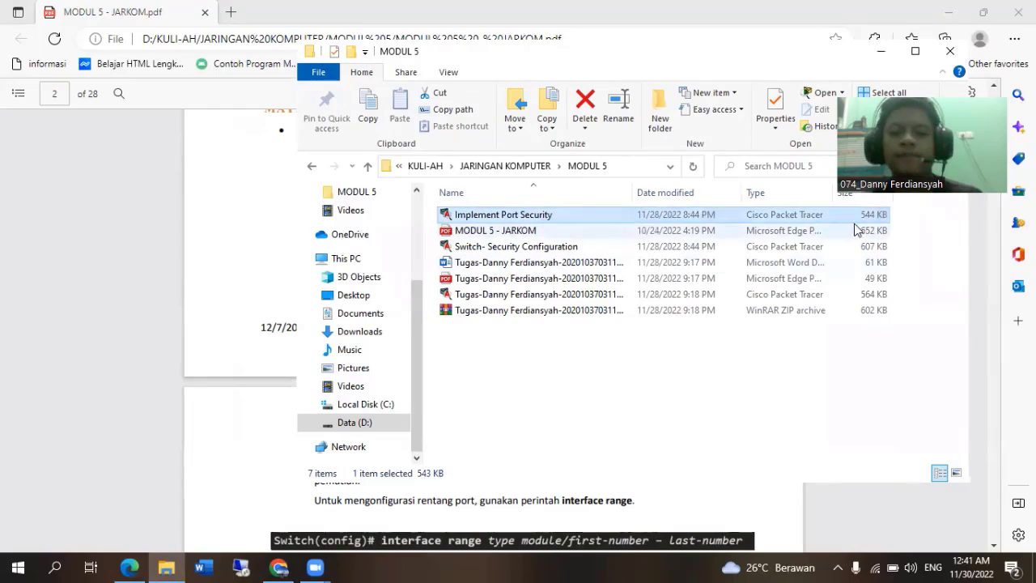
{"action": "left_click", "coordinate": [879, 53]}
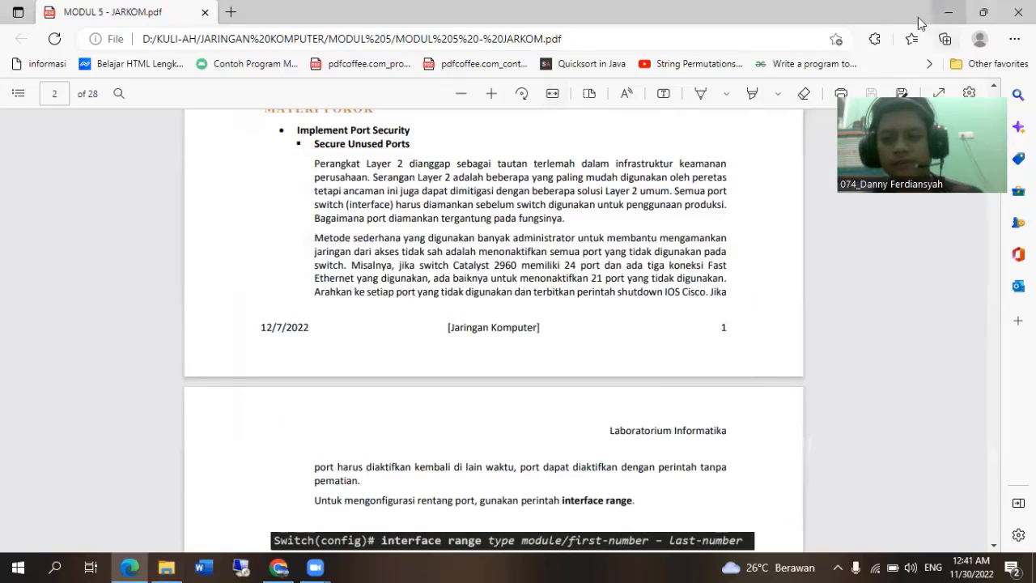
{"action": "left_click", "coordinate": [961, 18]}
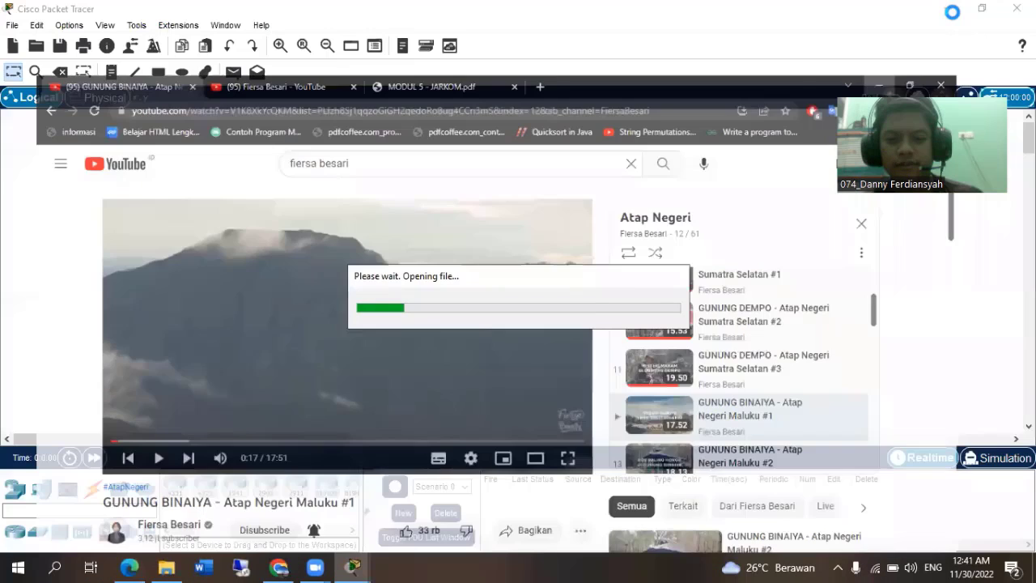
{"action": "left_click", "coordinate": [961, 18]}
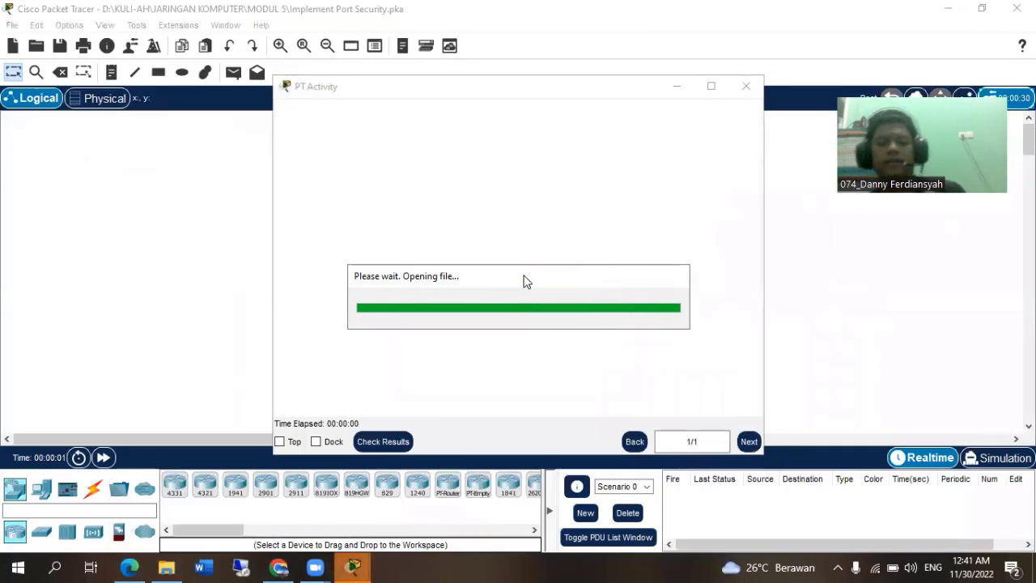
{"action": "left_click", "coordinate": [625, 147]}
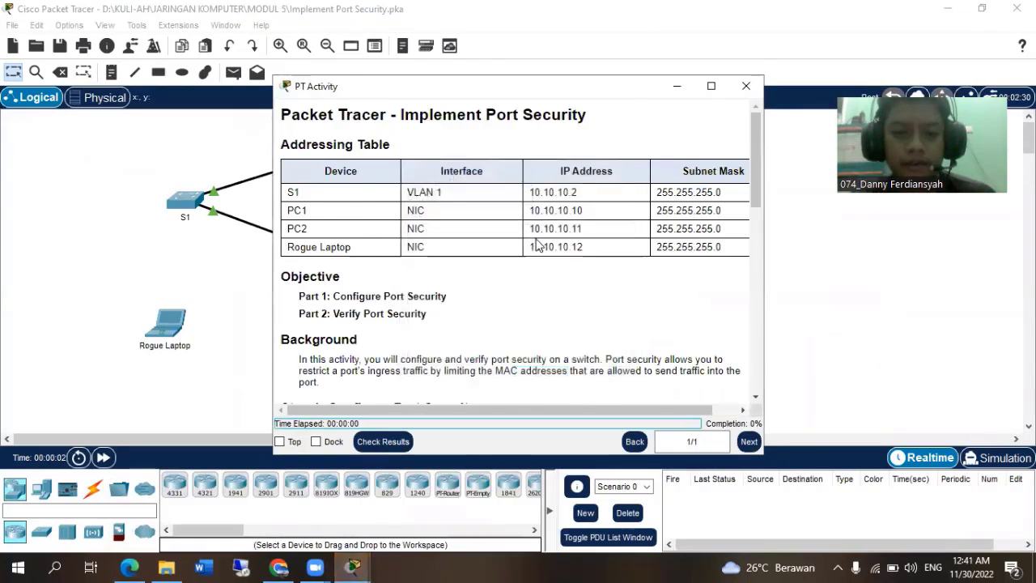
Review the activity's addressing table and Step 1 port security instructions, and move the instructions window off the network topology.
{"action": "scroll", "coordinate": [536, 251], "scroll_direction": "down", "scroll_amount": 5}
{"action": "scroll", "coordinate": [536, 259], "scroll_direction": "up", "scroll_amount": 5}
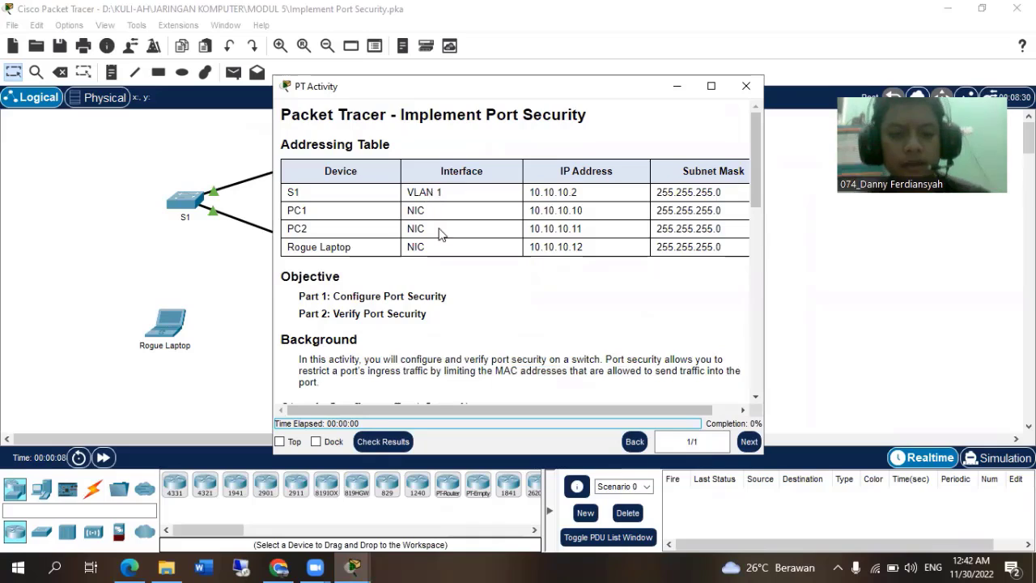
{"action": "scroll", "coordinate": [474, 307], "scroll_direction": "down", "scroll_amount": 4}
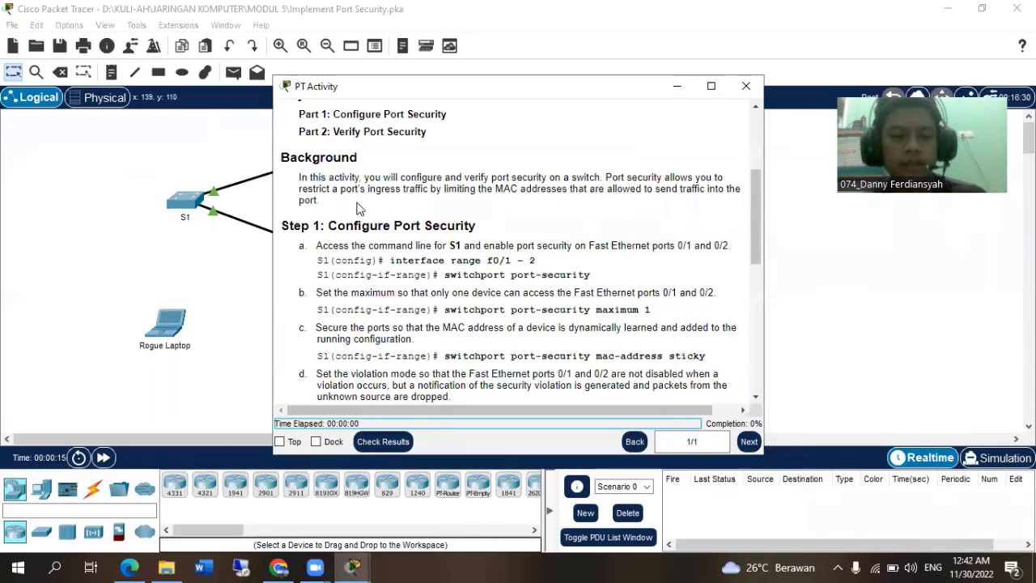
{"action": "scroll", "coordinate": [503, 309], "scroll_direction": "down", "scroll_amount": 2}
{"action": "scroll", "coordinate": [504, 309], "scroll_direction": "up", "scroll_amount": 1}
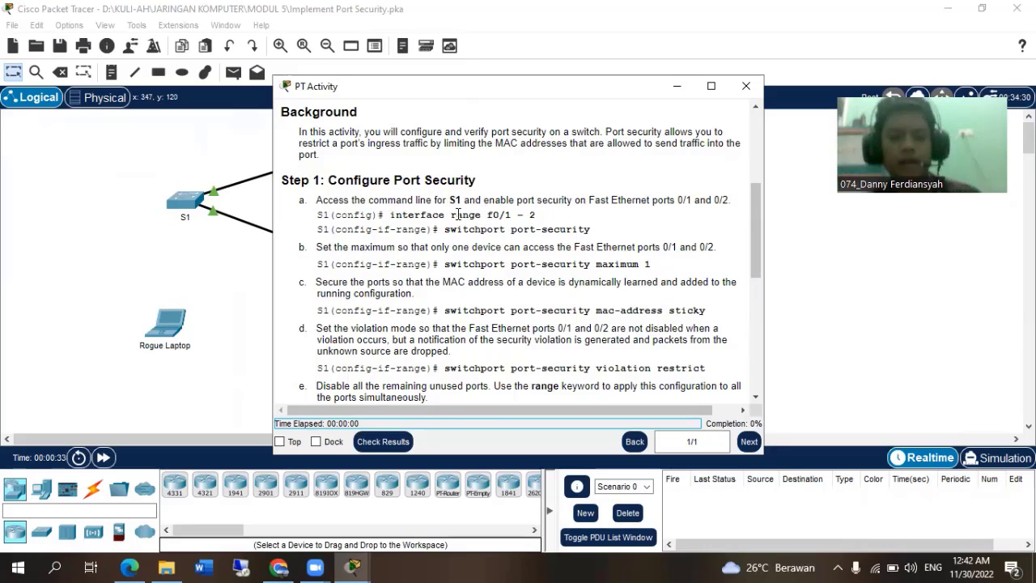
{"action": "left_click_drag", "start_coordinate": [351, 89], "coordinate": [432, 91]}
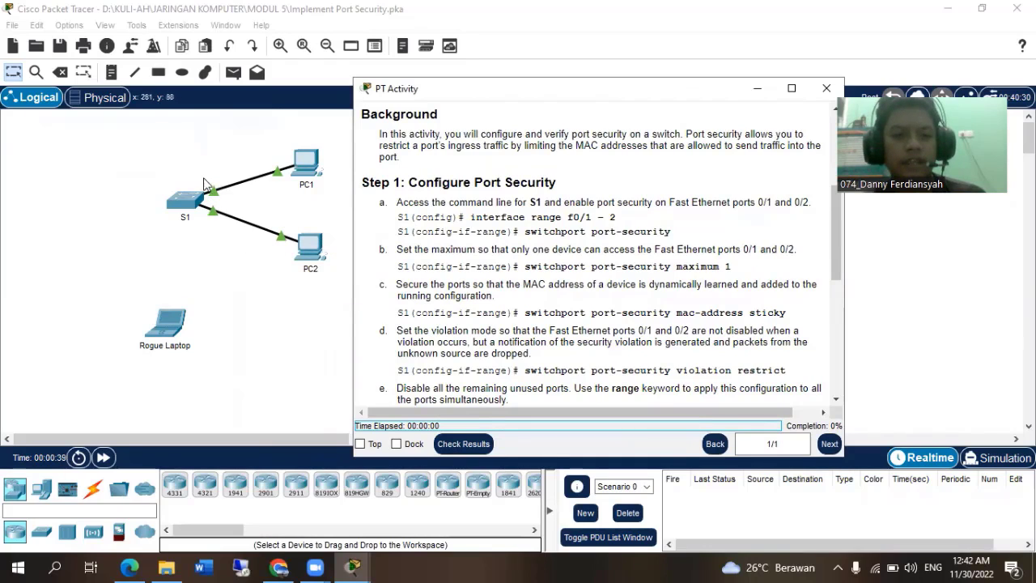
Open the command line of switch S1 and enter global configuration mode with en and conf t.
{"action": "left_click", "coordinate": [192, 202]}
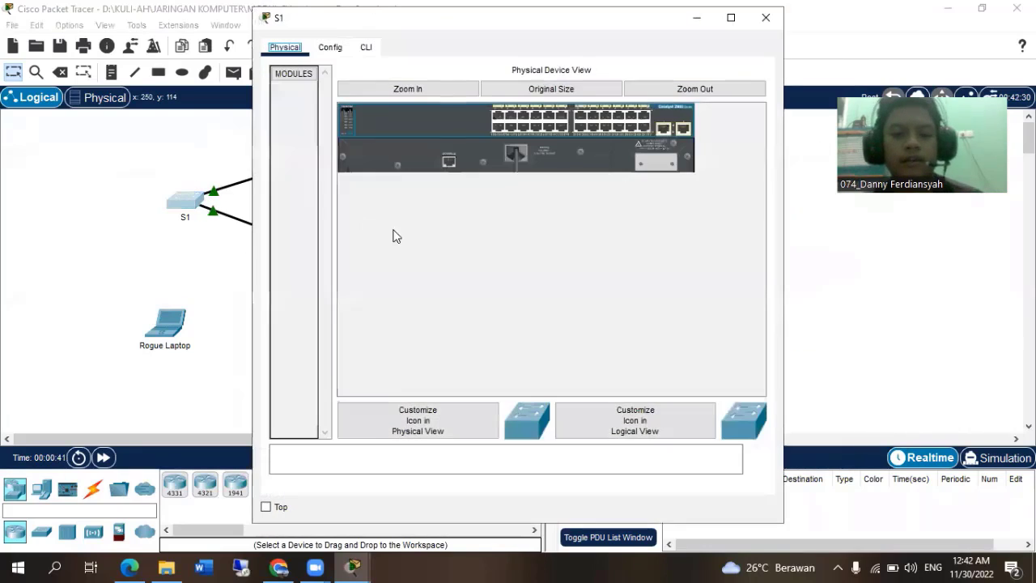
{"action": "left_click", "coordinate": [366, 47]}
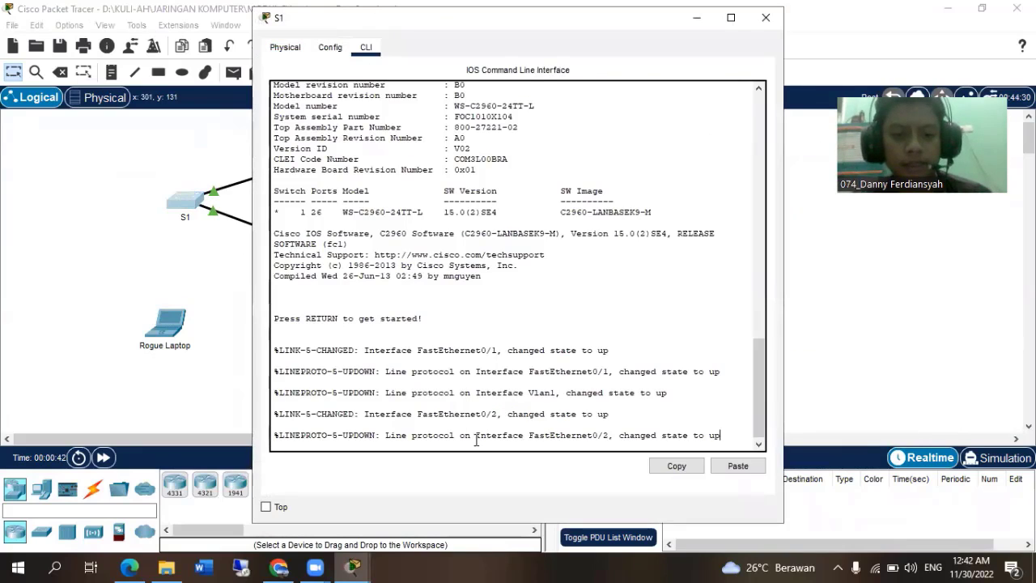
{"action": "key", "text": "Return"}
{"action": "type", "text": "en"}
{"action": "key", "text": "Return"}
{"action": "type", "text": "conf t"}
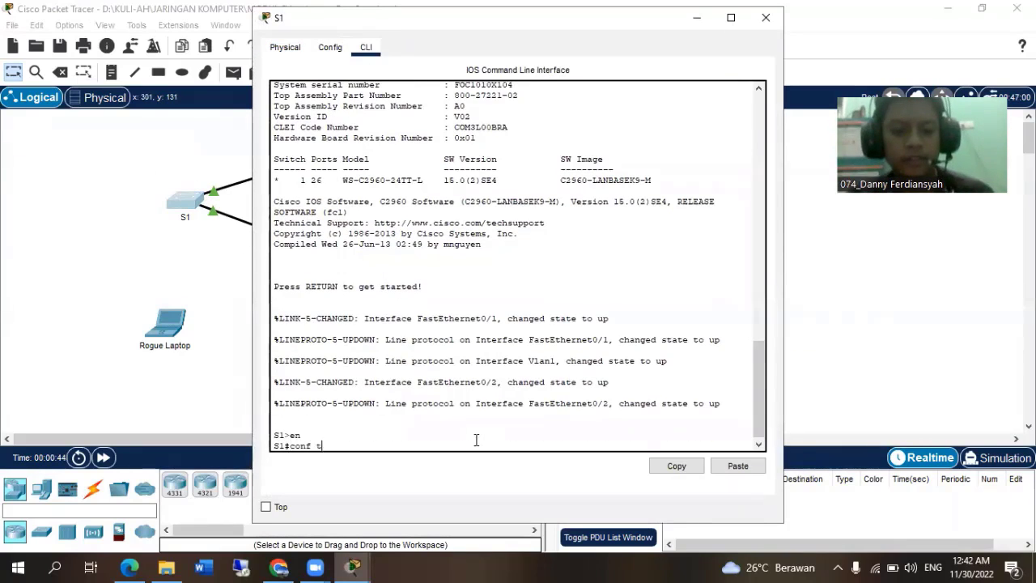
{"action": "key", "text": "Return"}
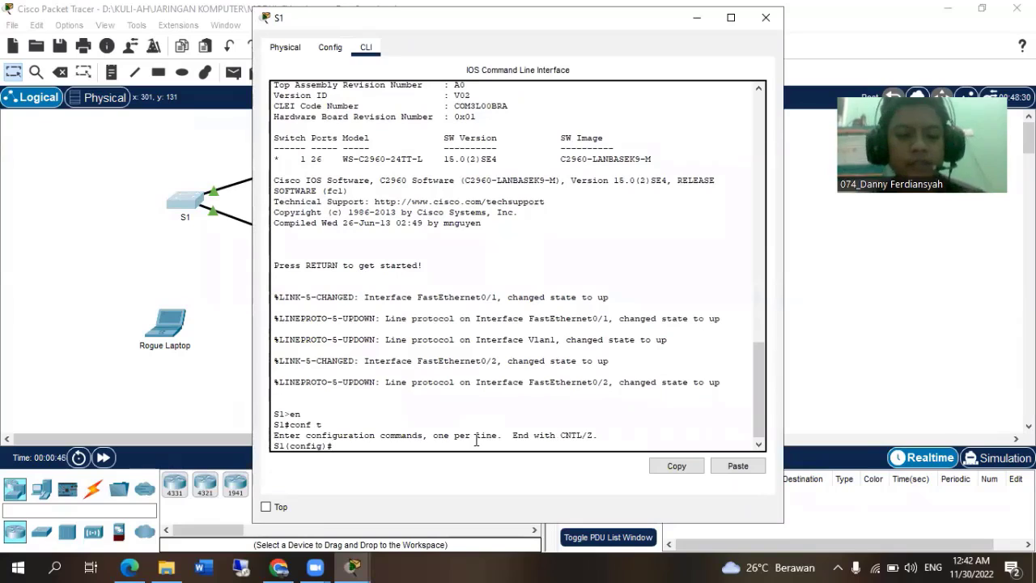
Enter interface range configuration on S1 for fastEthernet 0/1-2.
{"action": "type", "text": "inter"}
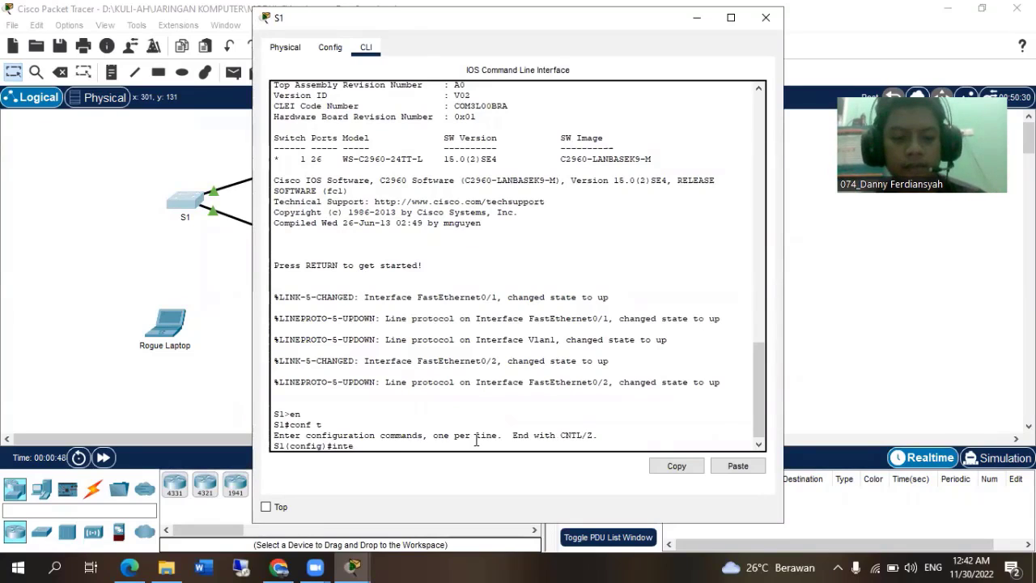
{"action": "key", "text": "Tab"}
{"action": "type", "text": "ran"}
{"action": "key", "text": "Tab"}
{"action": "type", "text": "fa"}
{"action": "key", "text": "Tab"}
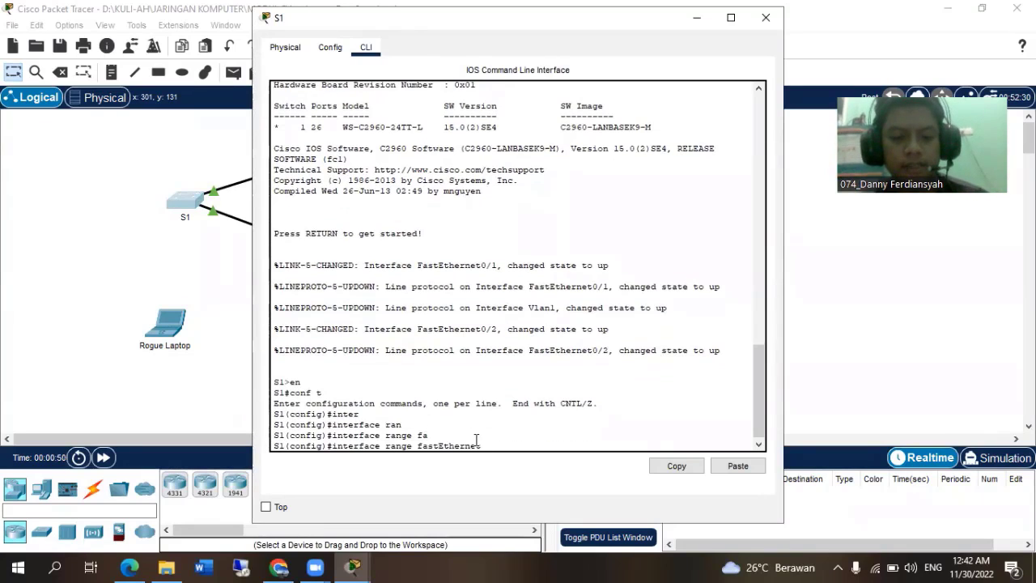
{"action": "type", "text": "0/1"}
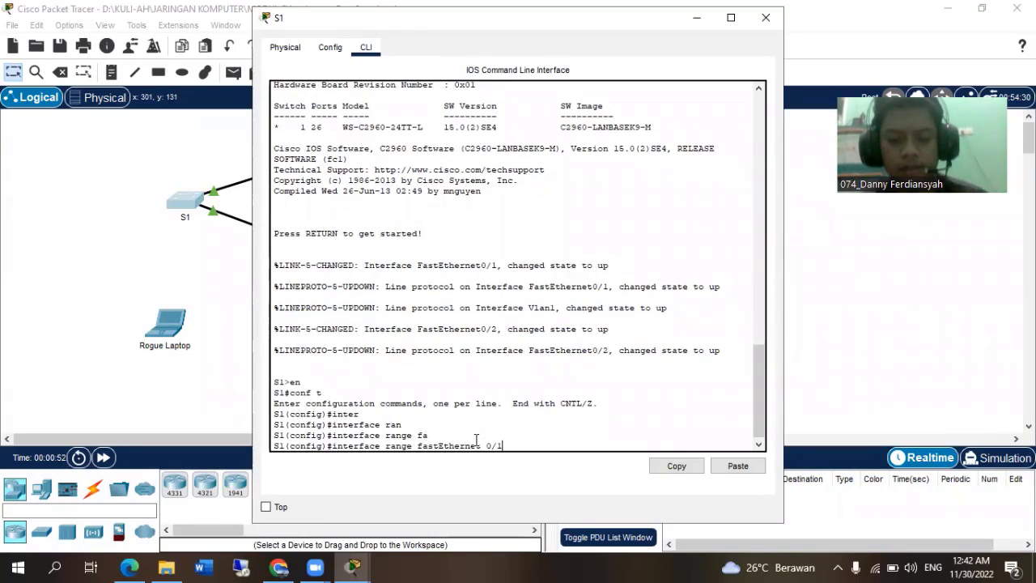
{"action": "type", "text": "-2"}
{"action": "key", "text": "Return"}
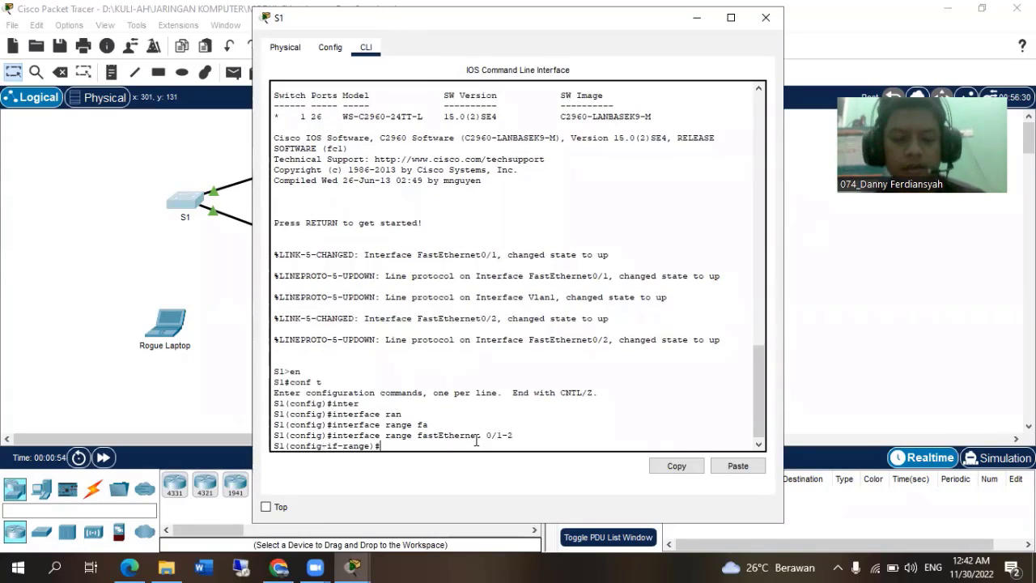
Enable port security on the selected interface range with switchport port-security.
{"action": "type", "text": "sw"}
{"action": "key", "text": "Tab"}
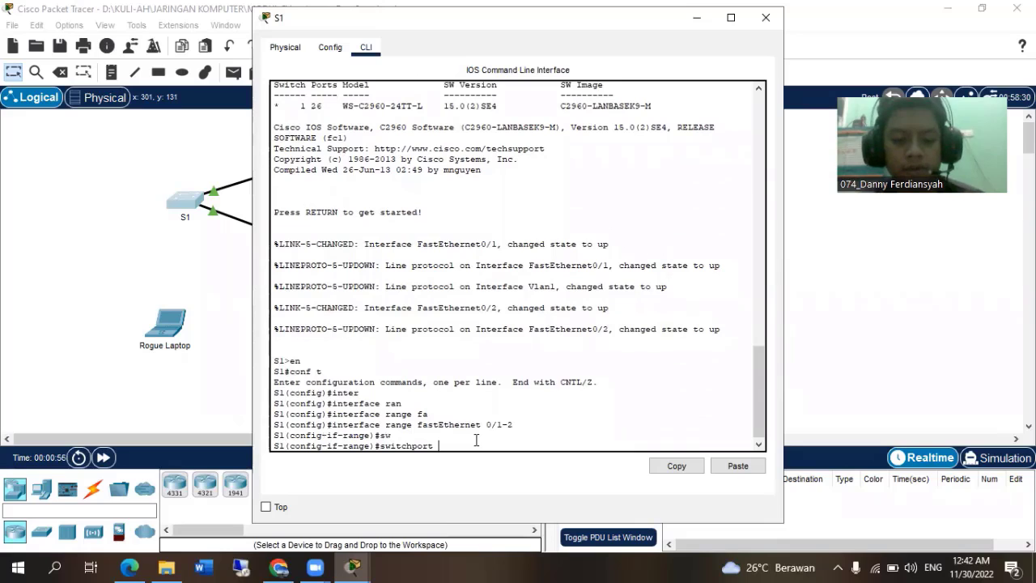
{"action": "type", "text": "port"}
{"action": "key", "text": "Tab"}
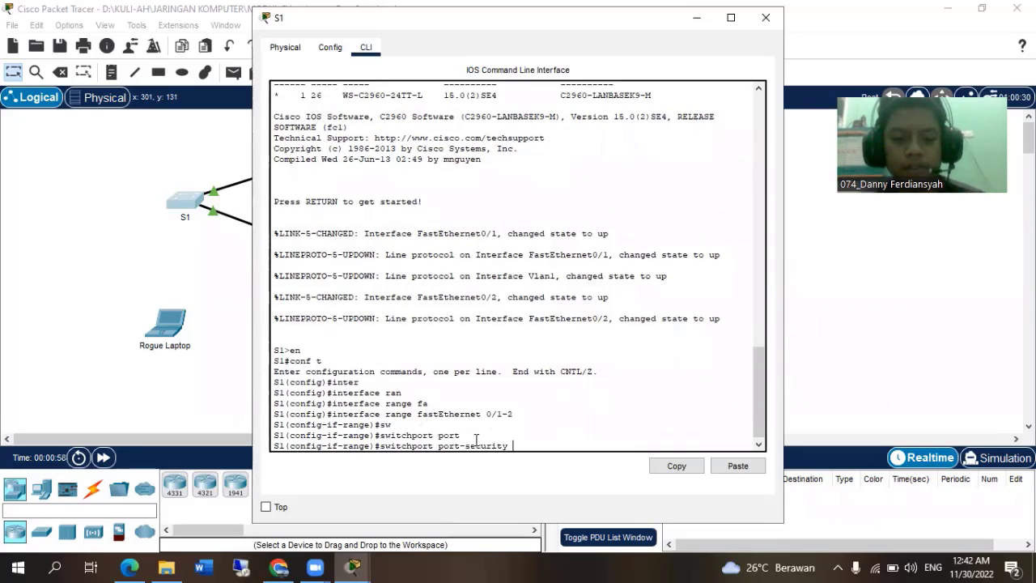
{"action": "key", "text": "Return"}
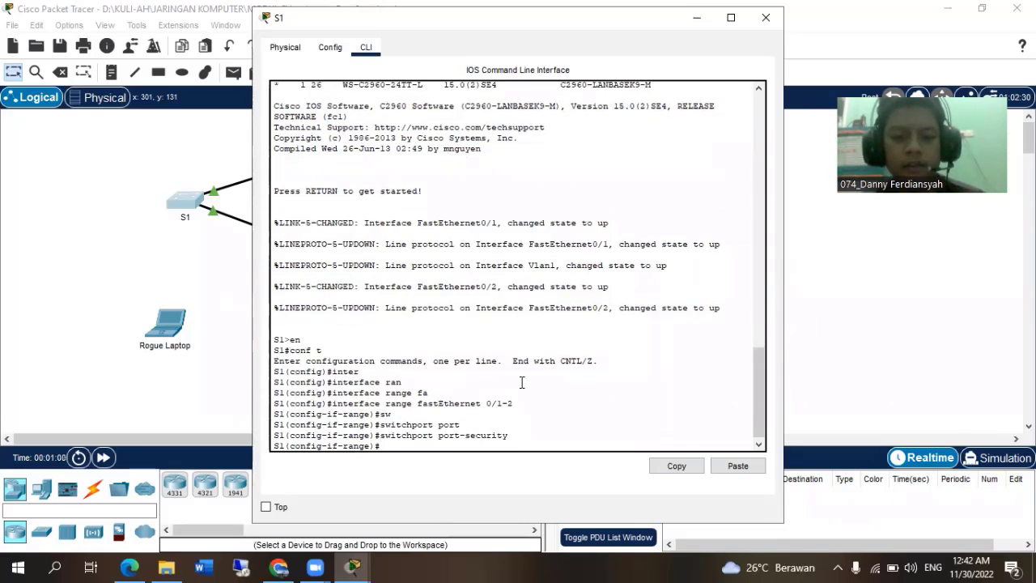
Following Step 1b of the activity, limit the selected S1 ports to one device with switchport port-security maximum 1.
{"action": "key", "text": "alt+Tab"}
{"action": "left_click", "coordinate": [518, 263]}
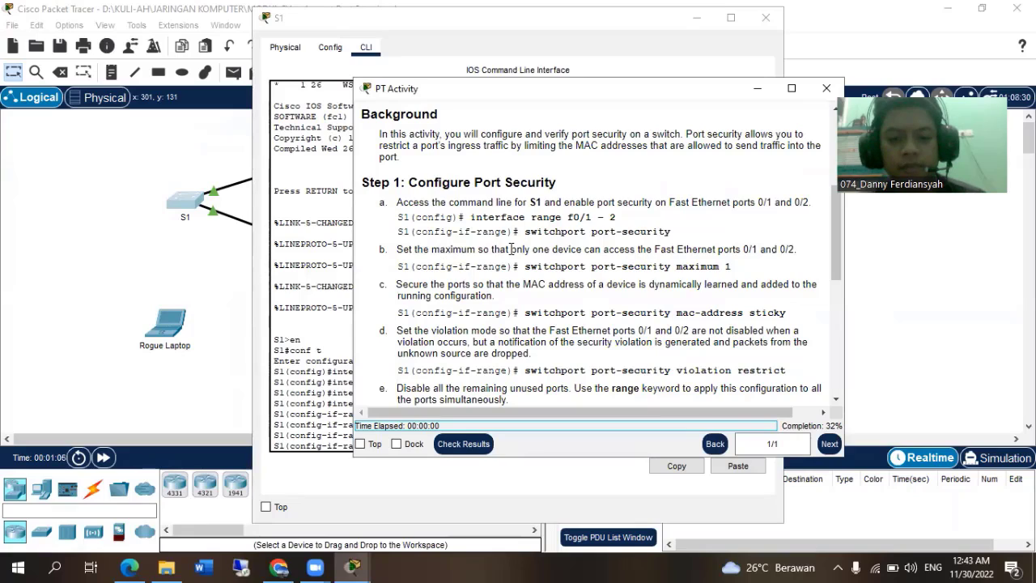
{"action": "left_click", "coordinate": [91, 235]}
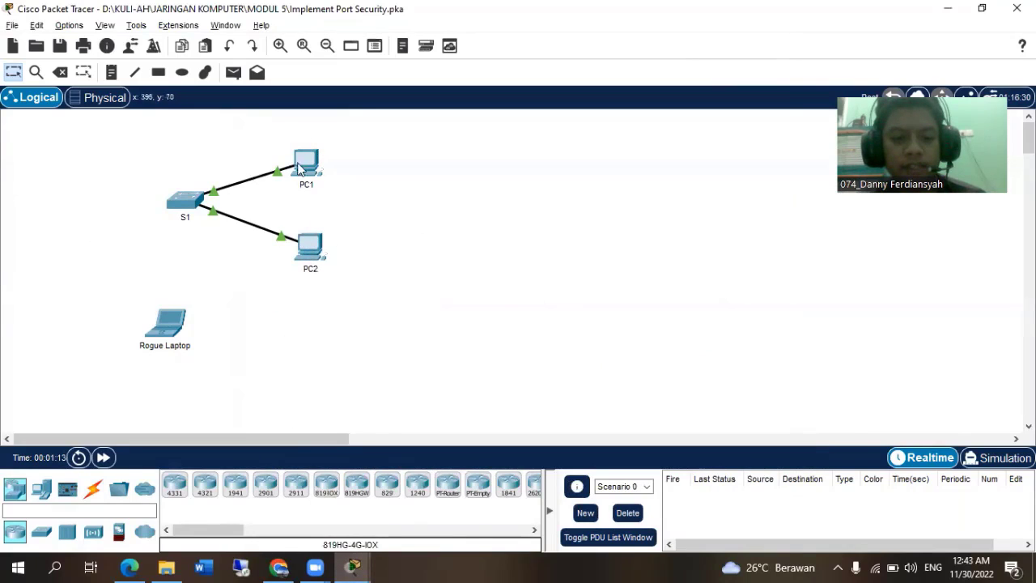
{"action": "mouse_move", "coordinate": [370, 558]}
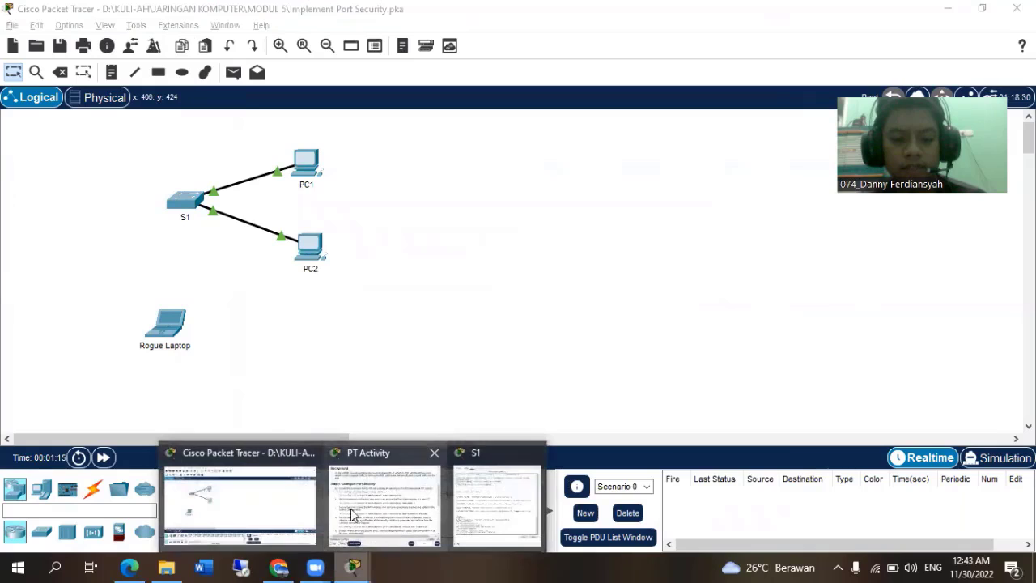
{"action": "left_click", "coordinate": [485, 494]}
{"action": "type", "text": "sw"}
{"action": "key", "text": "Tab"}
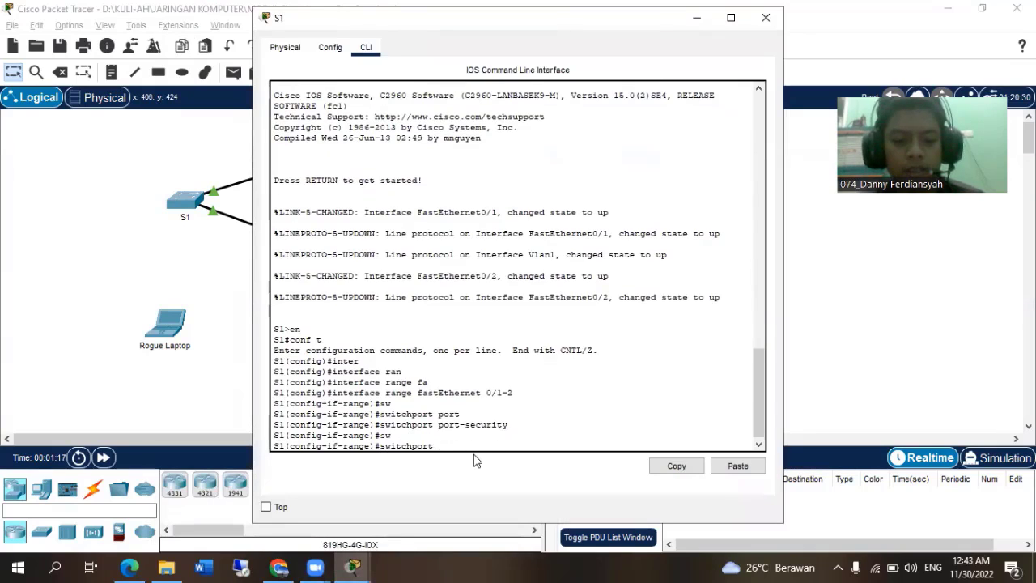
{"action": "type", "text": "port"}
{"action": "key", "text": "Tab"}
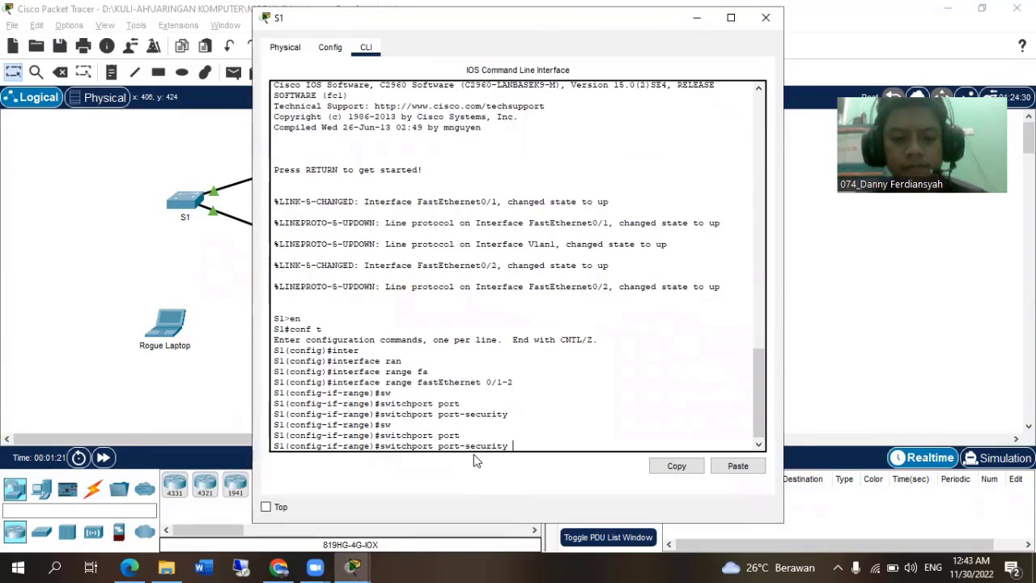
{"action": "type", "text": "max"}
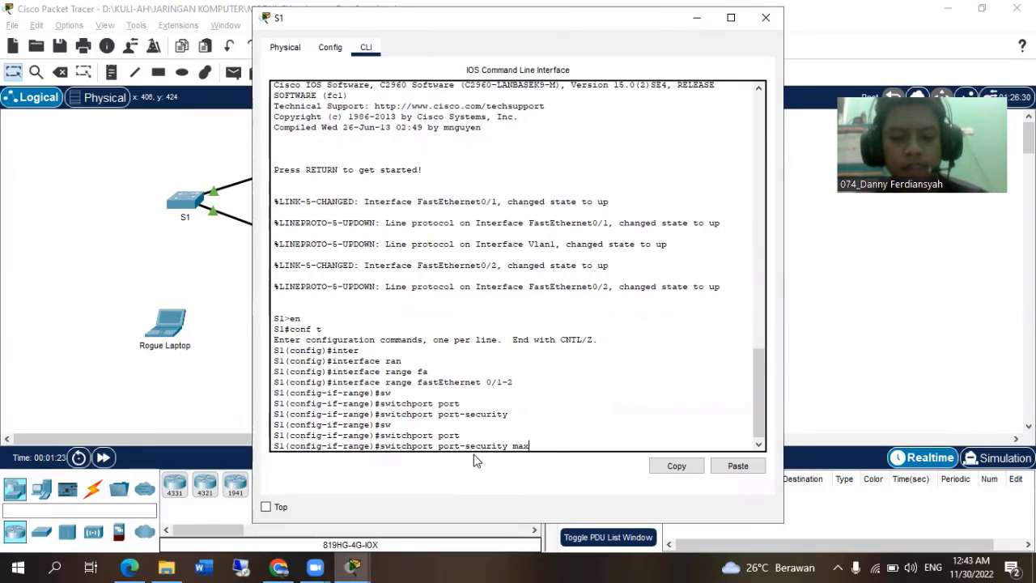
{"action": "key", "text": "Tab"}
{"action": "type", "text": "1"}
{"action": "key", "text": "Return"}
Following Step 1c, enable dynamic MAC address learning on the selected S1 ports with switchport port-security mac-address sticky.
{"action": "key", "text": "alt+Tab"}
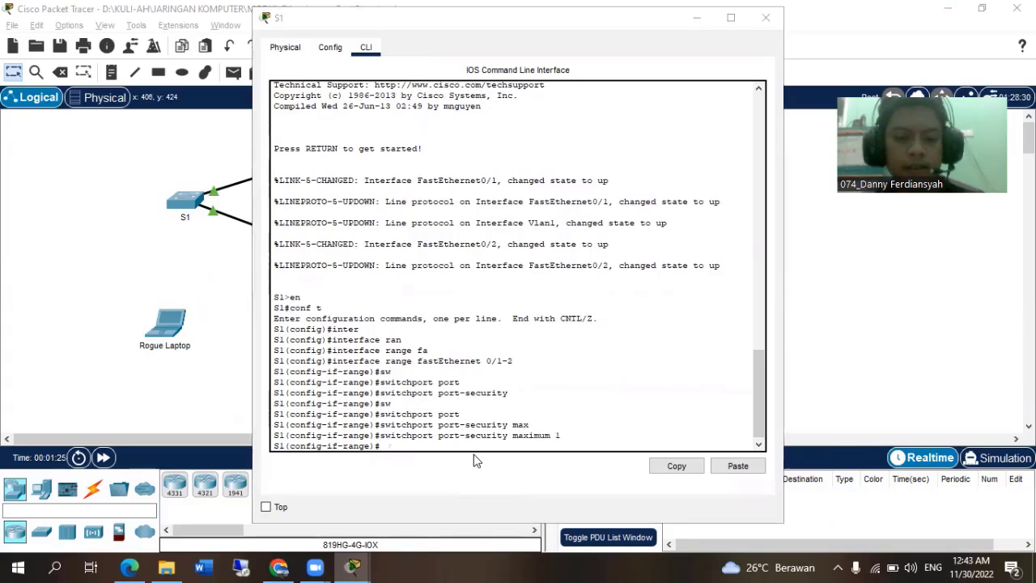
{"action": "key", "text": "alt+Tab"}
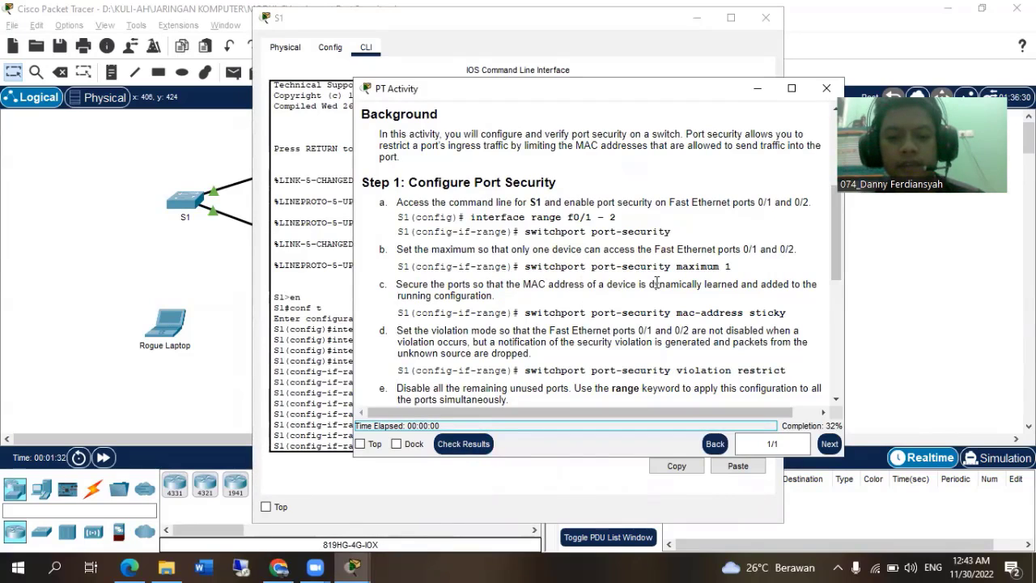
{"action": "left_click", "coordinate": [295, 313]}
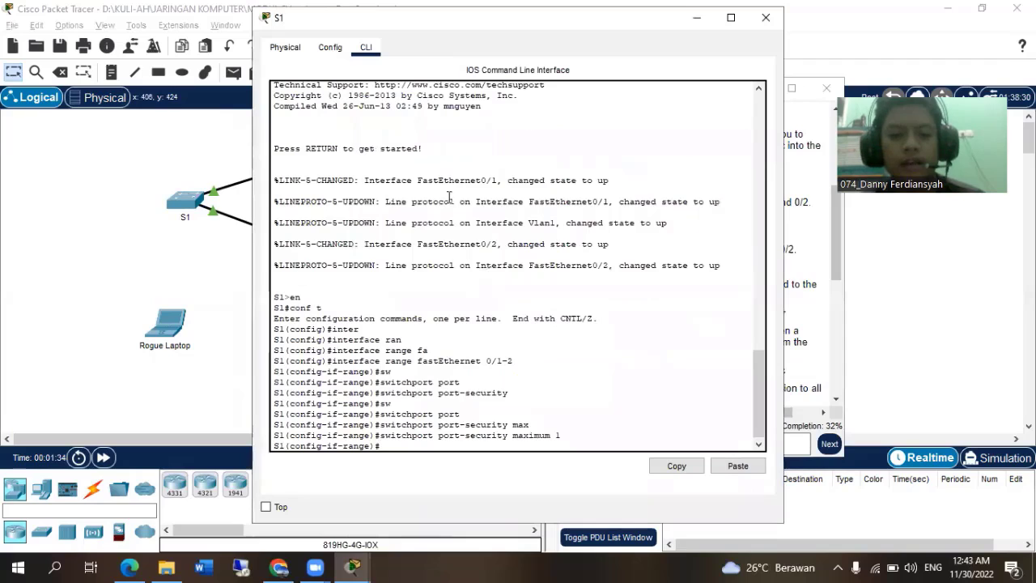
{"action": "left_click", "coordinate": [200, 198]}
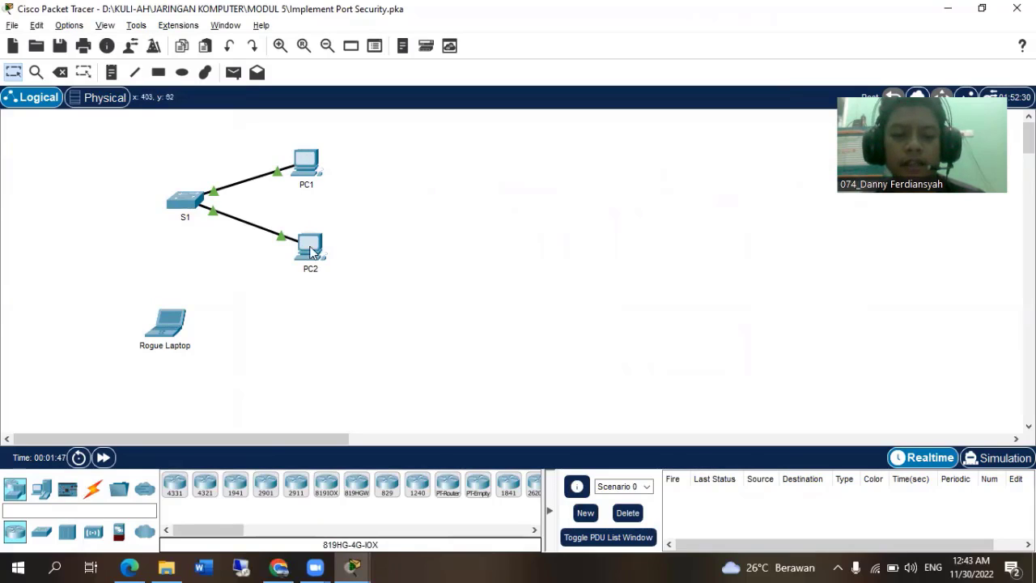
{"action": "left_click", "coordinate": [199, 205]}
{"action": "type", "text": "sw"}
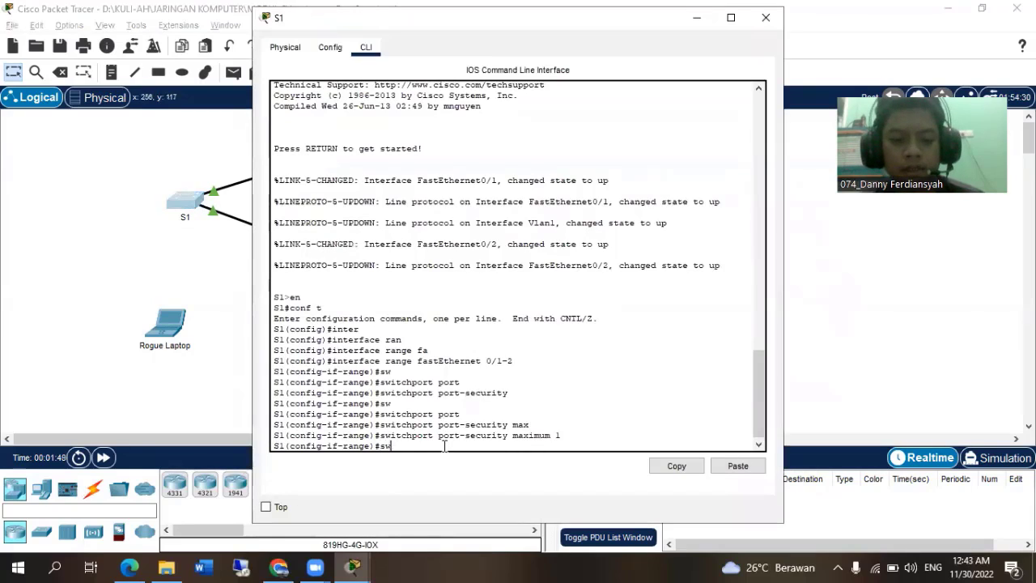
{"action": "key", "text": "Tab"}
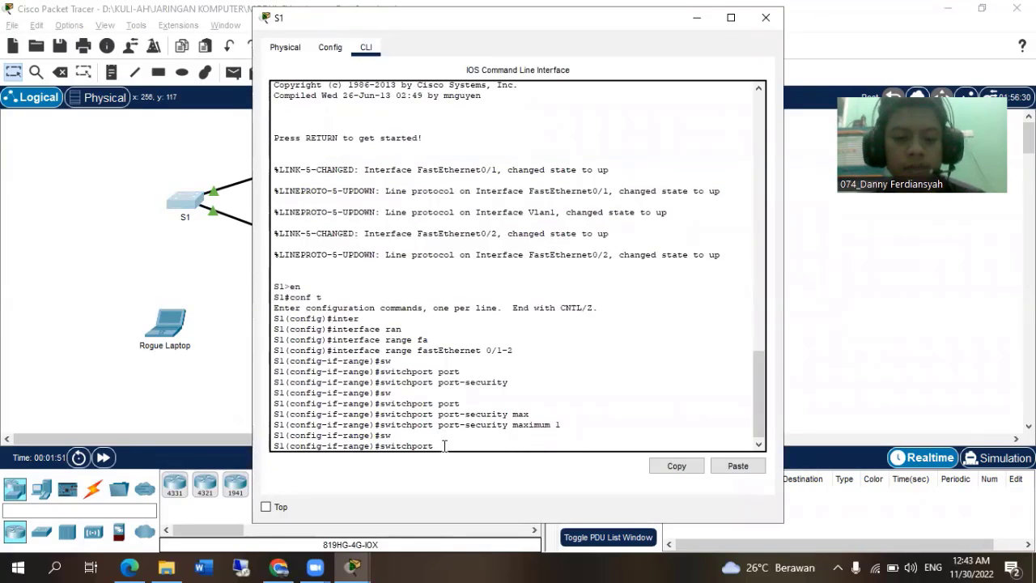
{"action": "type", "text": "port"}
{"action": "key", "text": "Tab"}
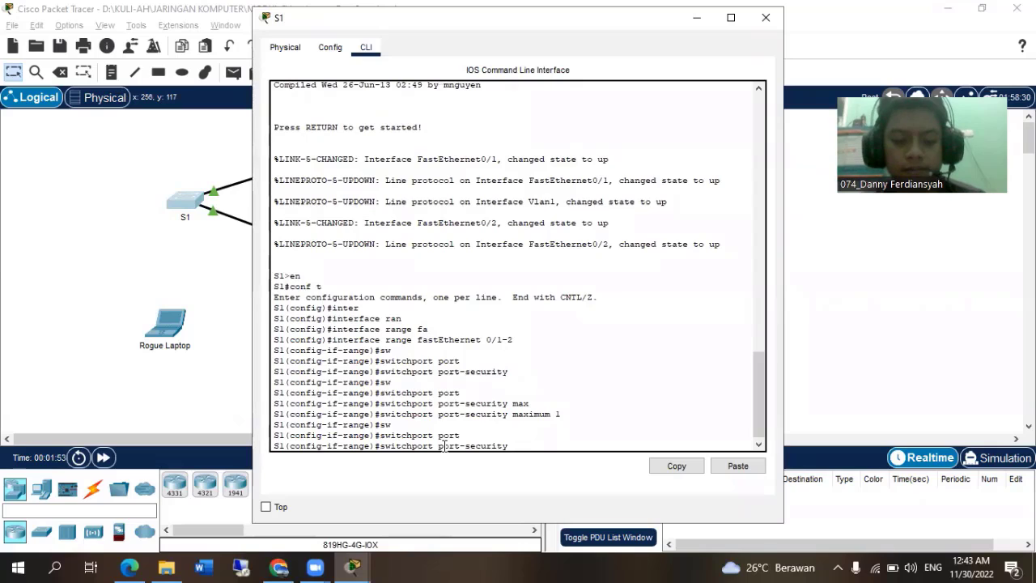
{"action": "type", "text": "mac"}
{"action": "key", "text": "Tab"}
{"action": "type", "text": "sti"}
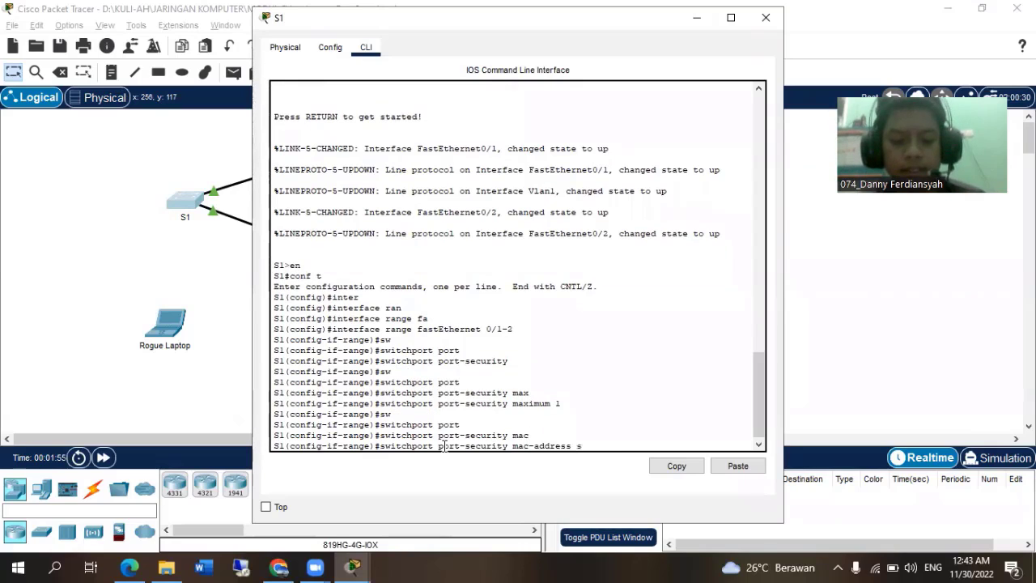
{"action": "key", "text": "Tab"}
{"action": "key", "text": "Return"}
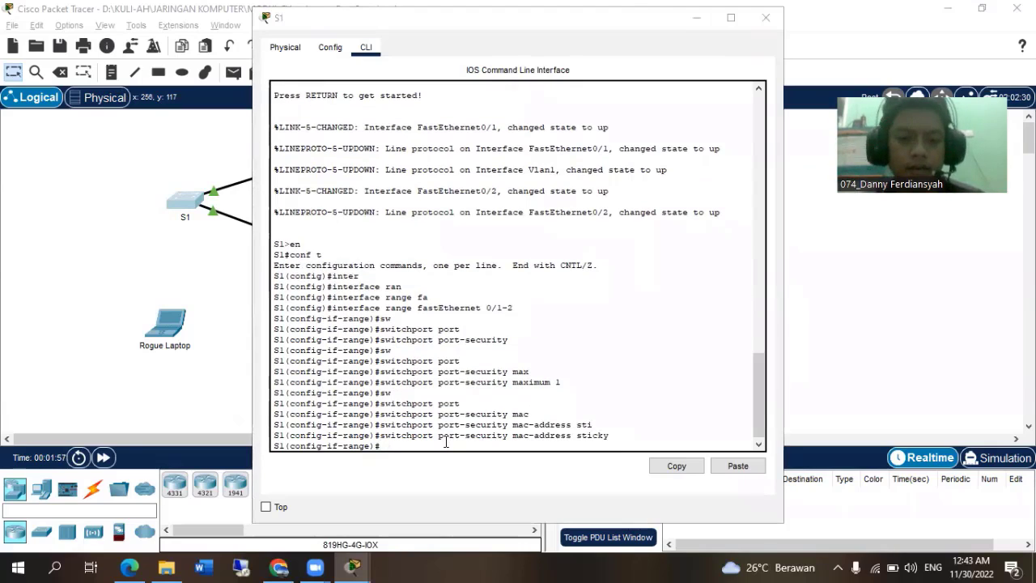
Following Step 1d, set the violation mode of the selected S1 ports with switchport port-security violation restrict.
{"action": "key", "text": "alt+Tab"}
{"action": "key", "text": "alt+Tab"}
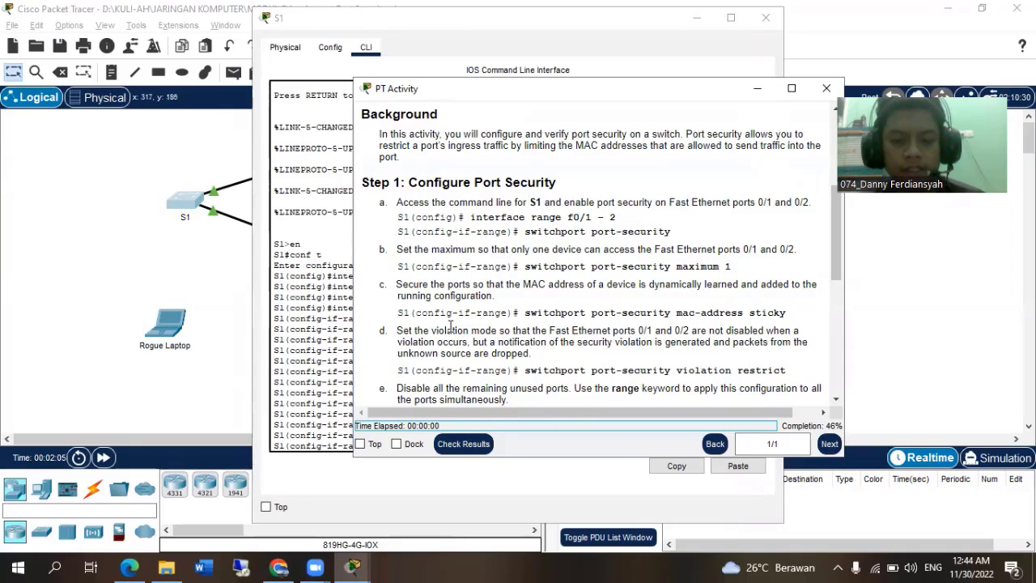
{"action": "key", "text": "alt+Tab"}
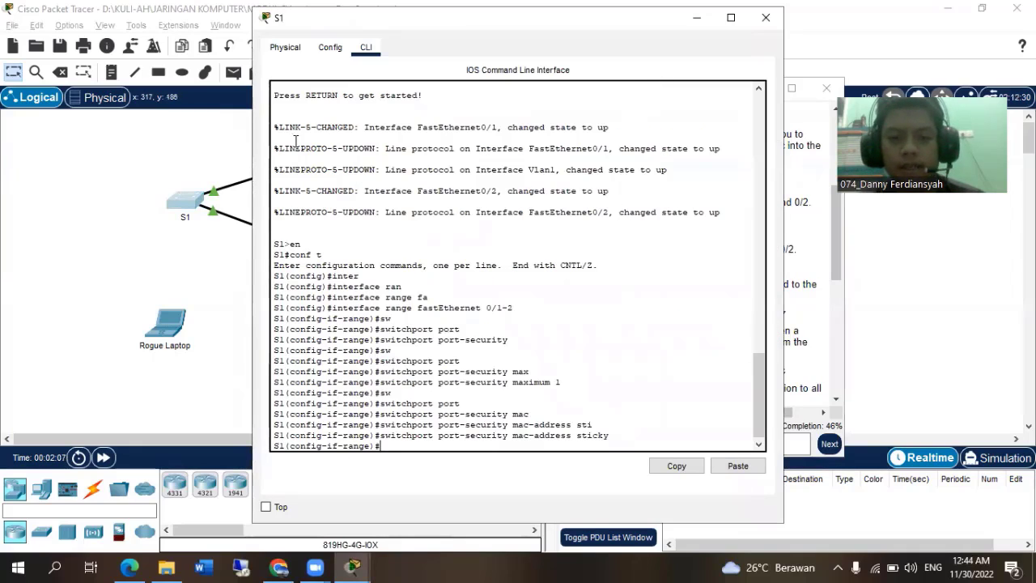
{"action": "left_click", "coordinate": [212, 143]}
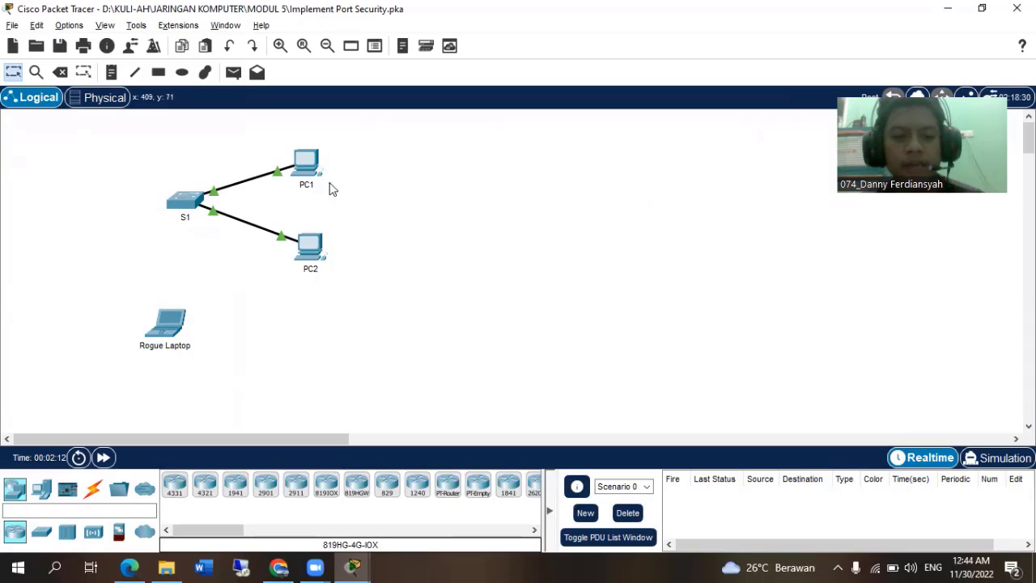
{"action": "left_click", "coordinate": [186, 203]}
{"action": "type", "text": "sw"}
{"action": "key", "text": "Tab"}
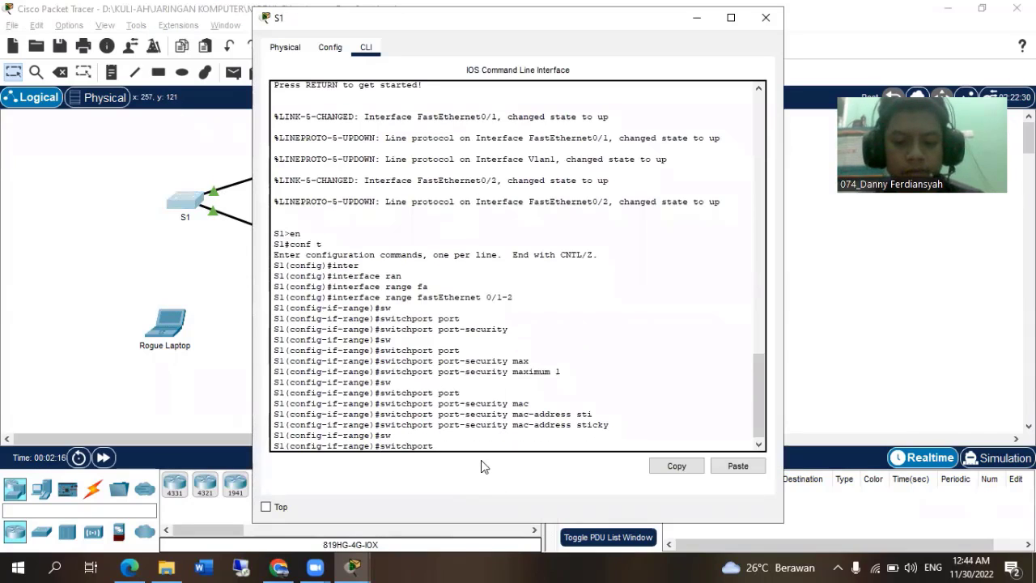
{"action": "type", "text": "port"}
{"action": "key", "text": "Tab"}
{"action": "type", "text": "vio"}
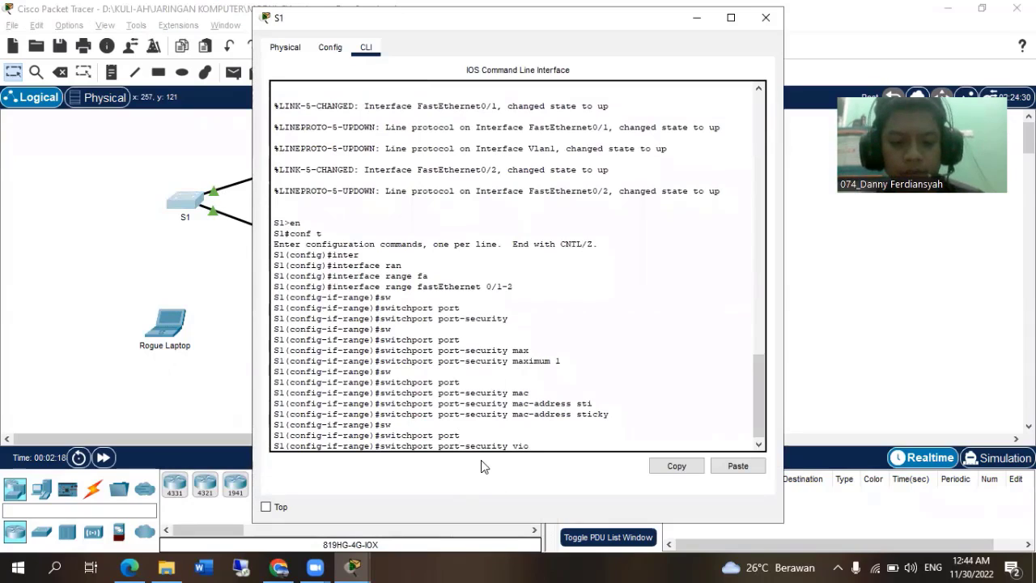
{"action": "key", "text": "Tab"}
{"action": "type", "text": "restr"}
{"action": "key", "text": "Tab"}
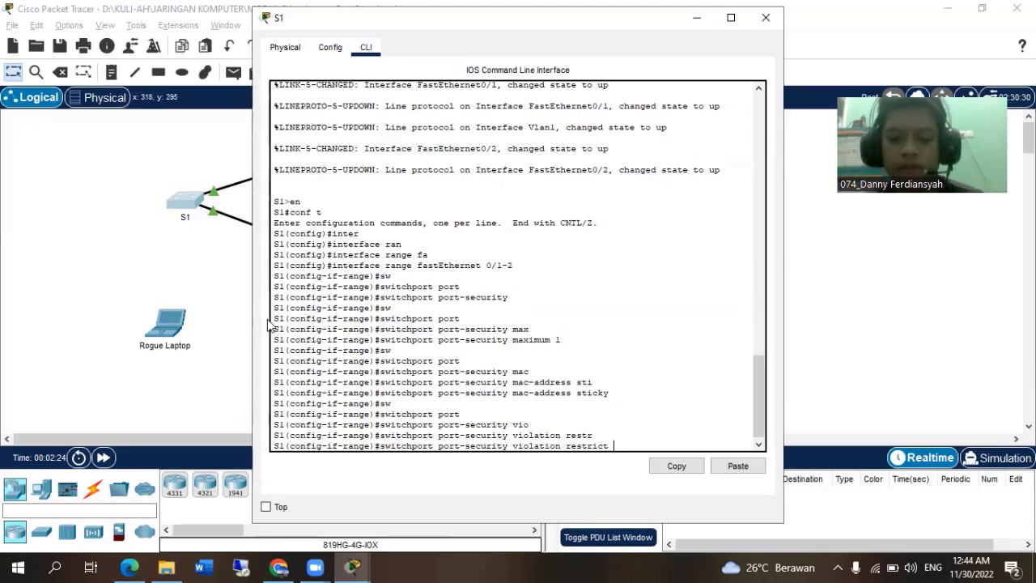
{"action": "key", "text": "Return"}
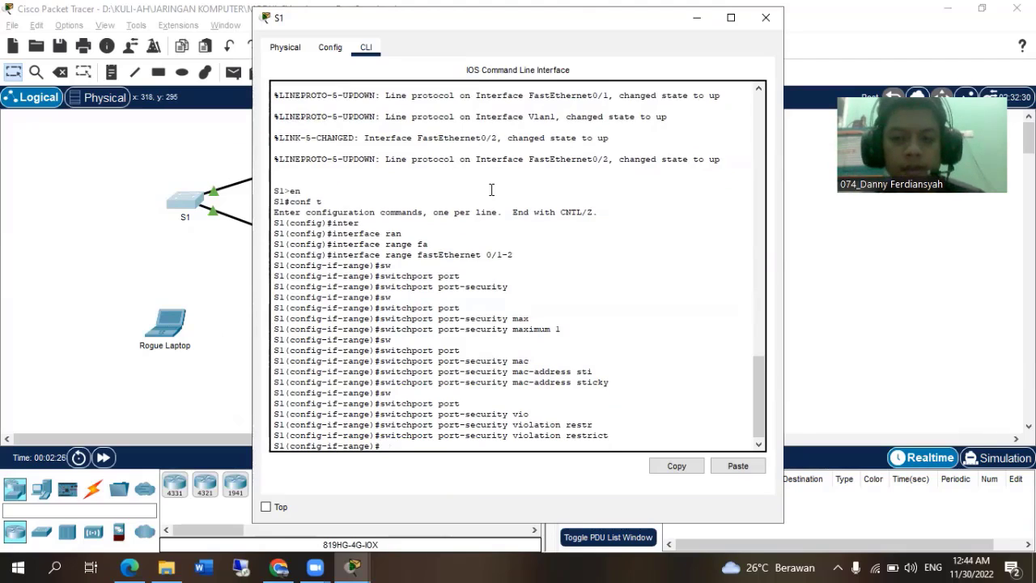
{"action": "left_click", "coordinate": [435, 67]}
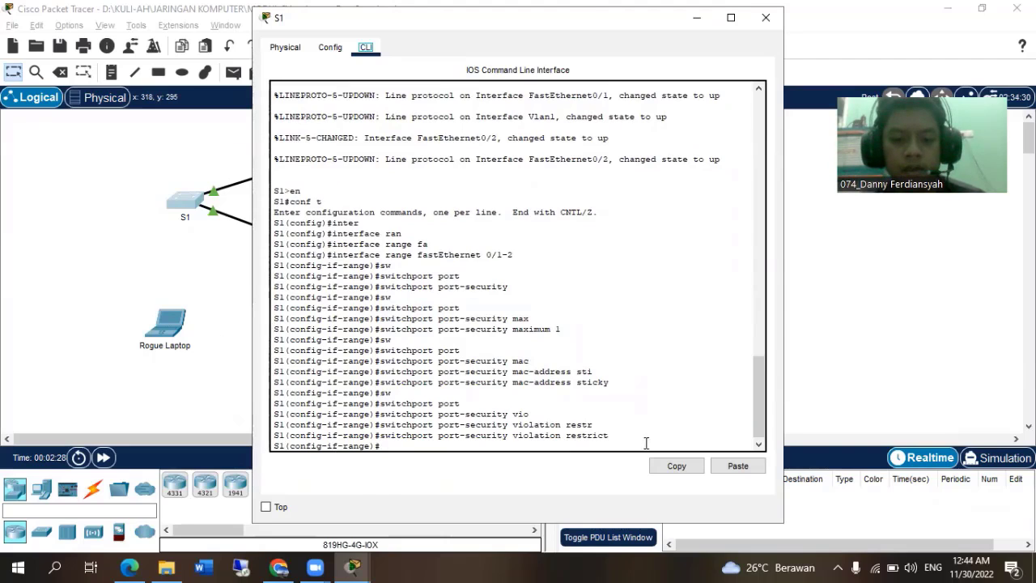
Check the activity results, examine the status of each assessment item for S1's ports, and close the results.
{"action": "key", "text": "alt+Tab"}
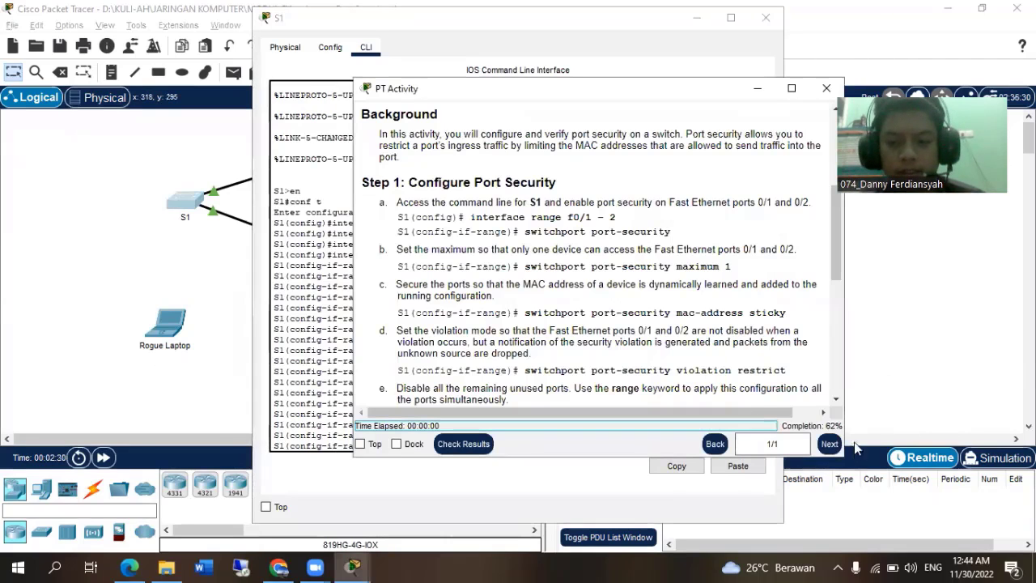
{"action": "left_click", "coordinate": [463, 444]}
{"action": "left_click", "coordinate": [123, 114]}
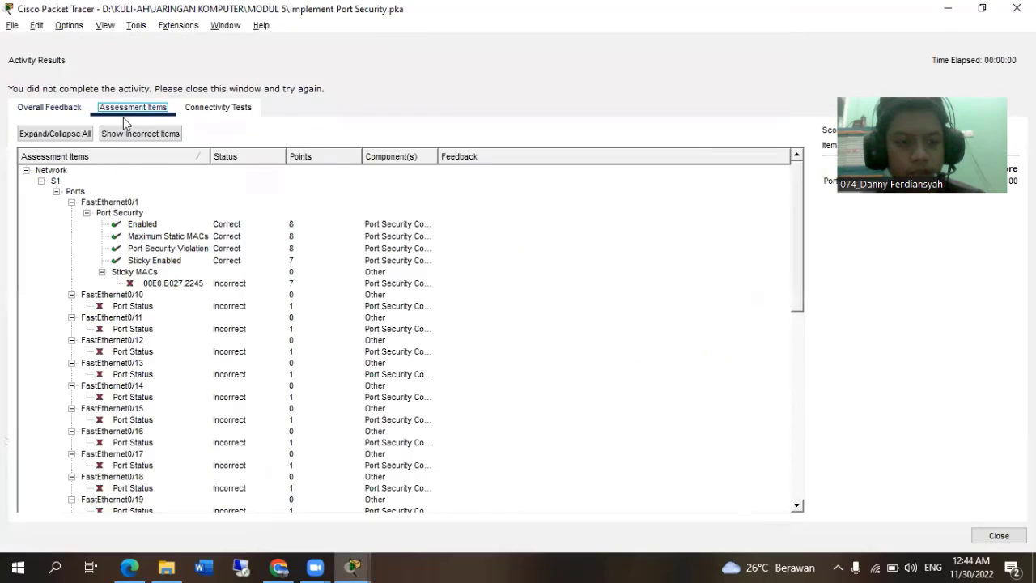
{"action": "scroll", "coordinate": [163, 326], "scroll_direction": "down", "scroll_amount": 10}
{"action": "scroll", "coordinate": [164, 327], "scroll_direction": "up", "scroll_amount": 9}
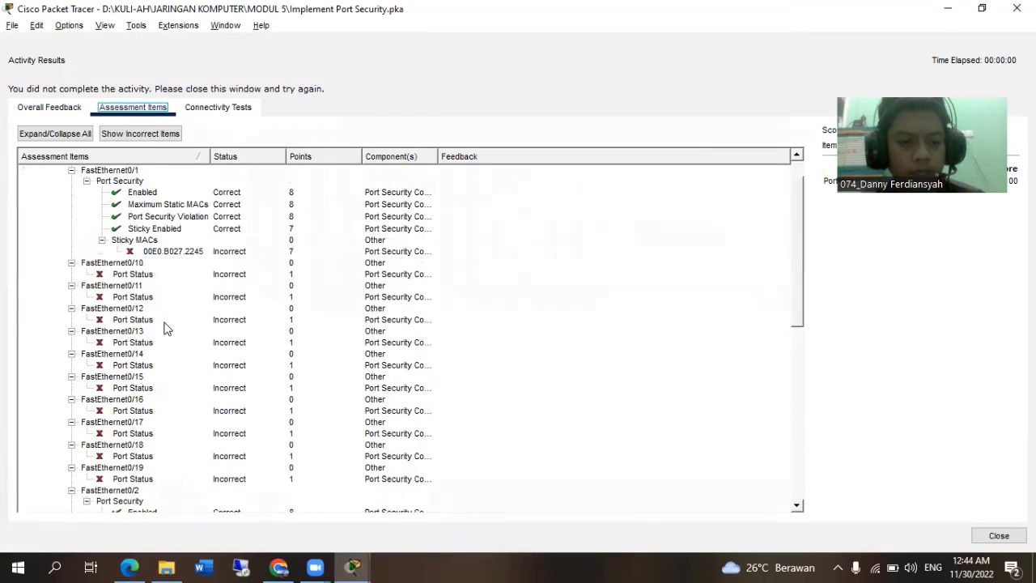
{"action": "scroll", "coordinate": [163, 327], "scroll_direction": "up", "scroll_amount": 1}
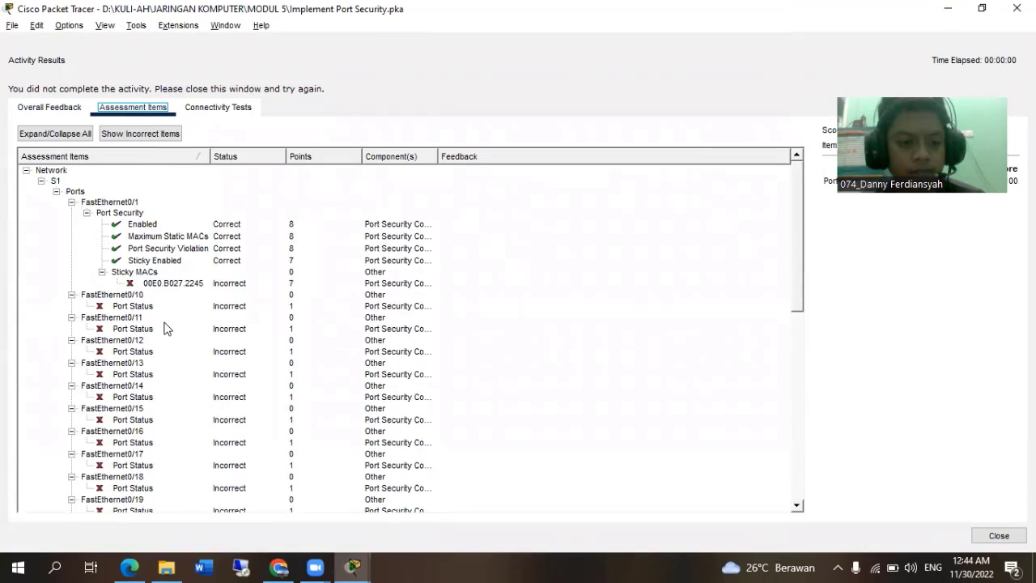
{"action": "scroll", "coordinate": [163, 327], "scroll_direction": "down", "scroll_amount": 12}
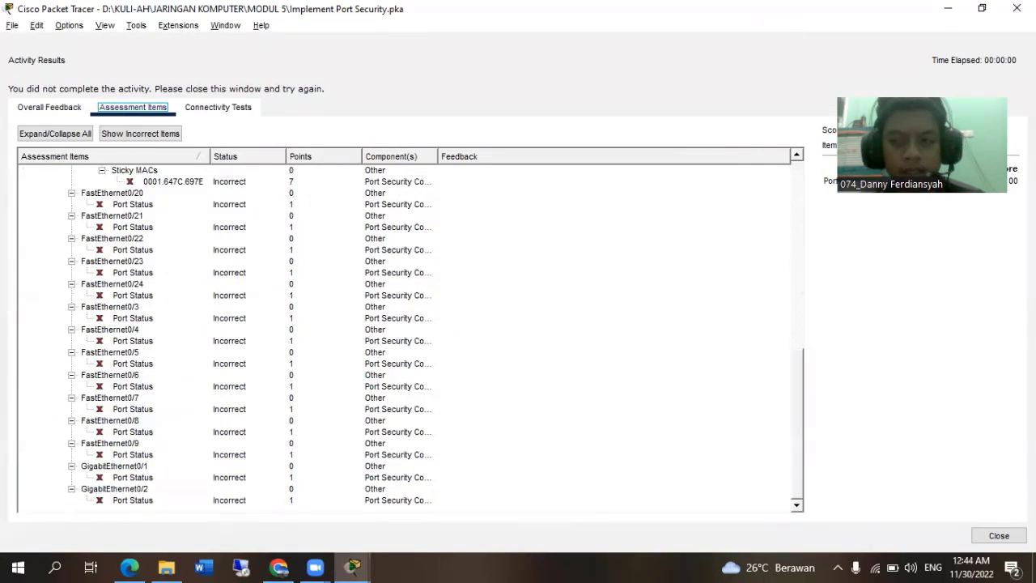
{"action": "left_click", "coordinate": [1017, 8]}
Read Step 1e on disabling unused ports, and return S1 to global configuration mode with ex.
{"action": "scroll", "coordinate": [558, 356], "scroll_direction": "down", "scroll_amount": 4}
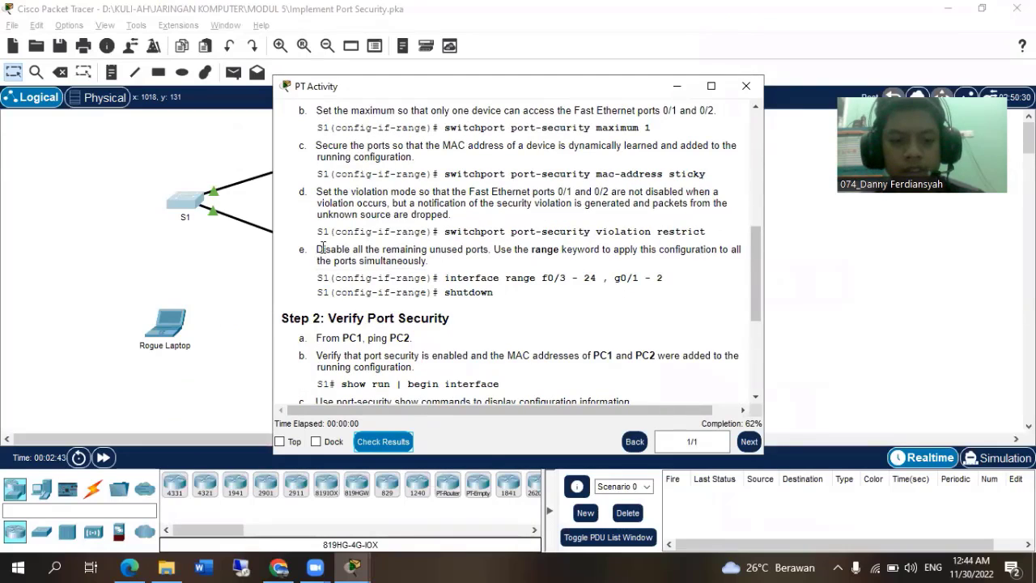
{"action": "left_click", "coordinate": [238, 248]}
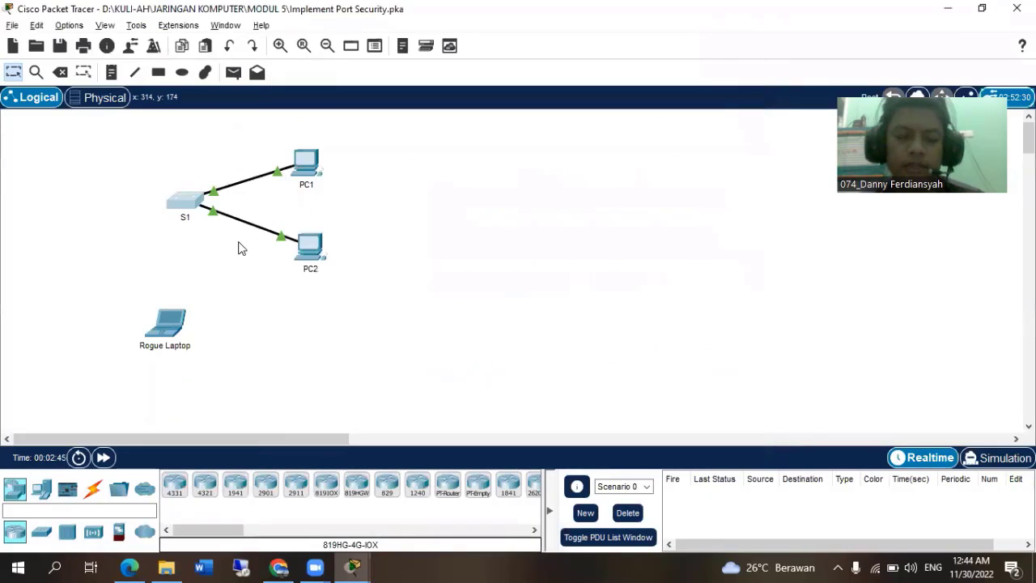
{"action": "left_click", "coordinate": [196, 205]}
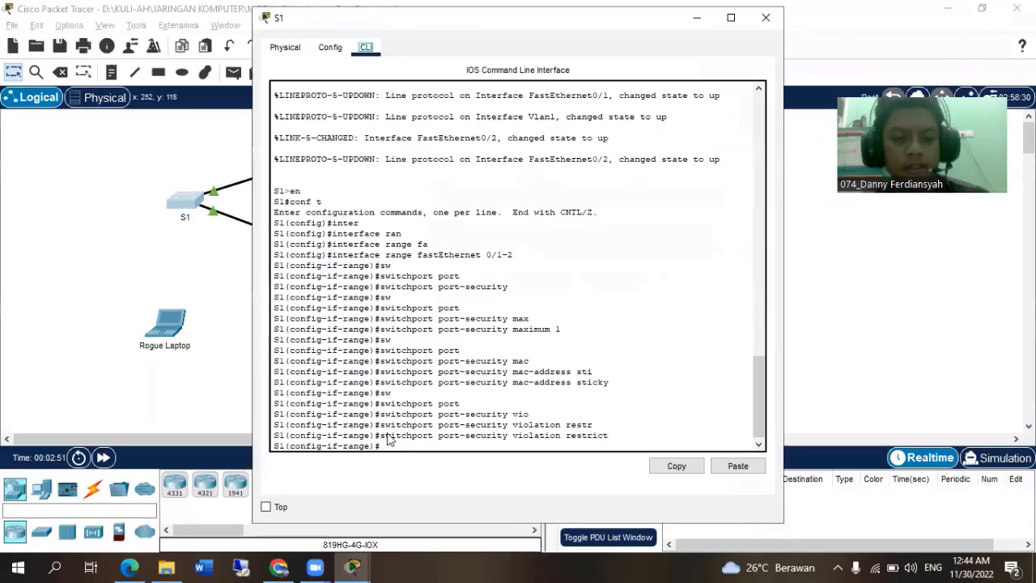
{"action": "type", "text": "ex"}
{"action": "key", "text": "Return"}
Select S1's unused ports for configuration with interface range fastEthernet 0/3-24, gigabitEthernet 0/1-2.
{"action": "type", "text": "inter"}
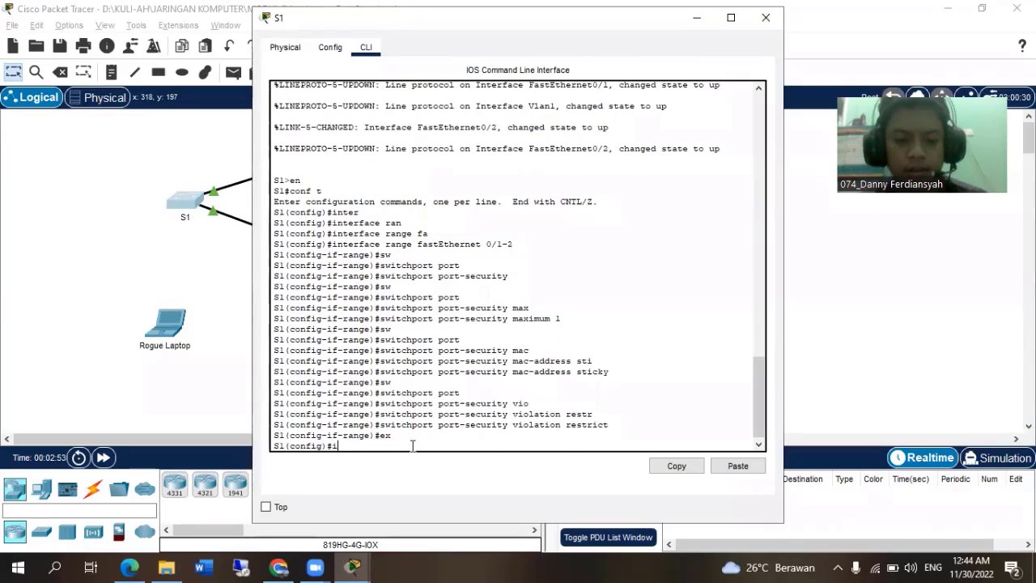
{"action": "key", "text": "Tab"}
{"action": "type", "text": "fa"}
{"action": "key", "text": "Tab"}
{"action": "type", "text": "0"}
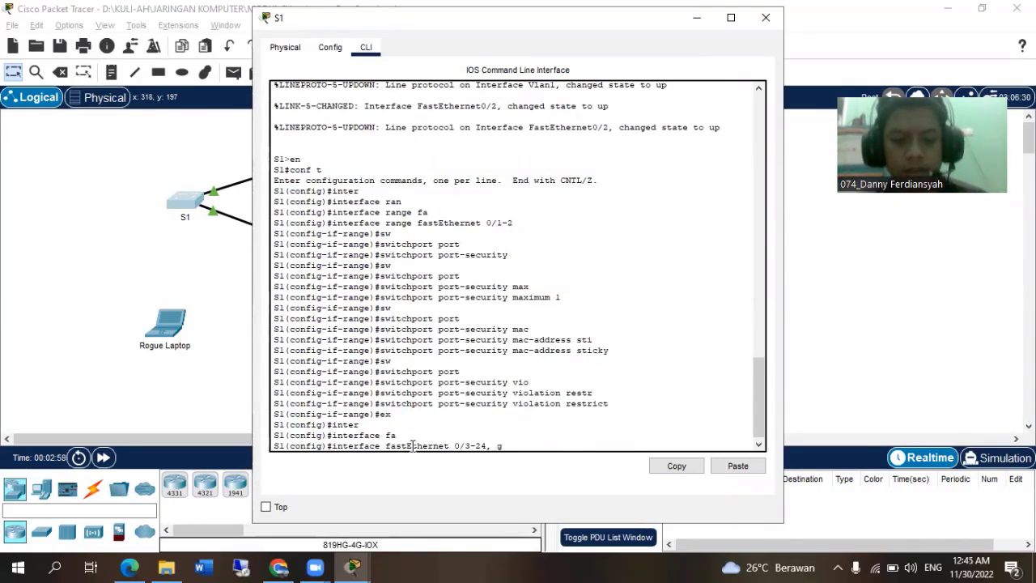
{"action": "type", "text": "/3-24, g"}
{"action": "key", "text": "Tab"}
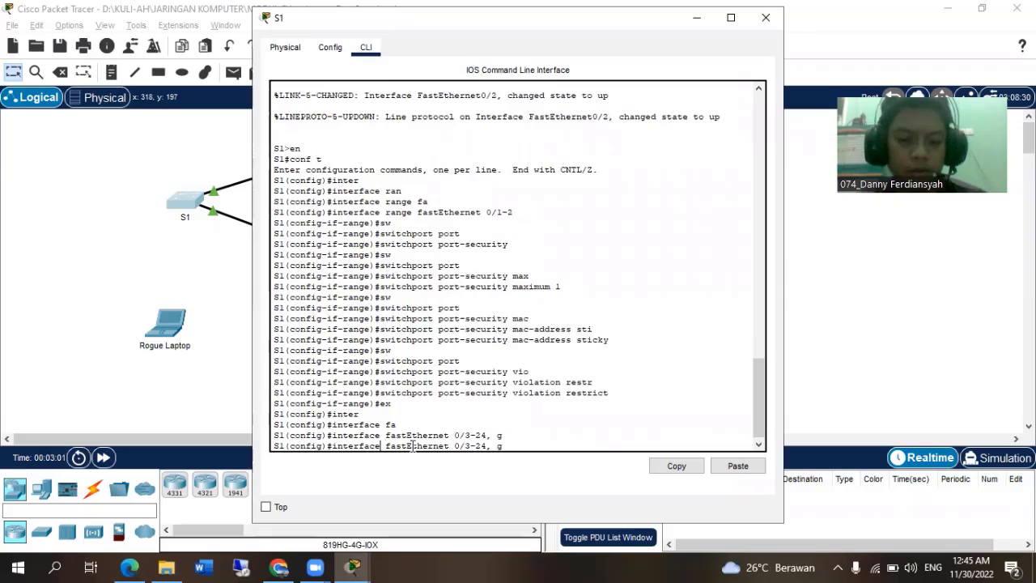
{"action": "type", "text": "range"}
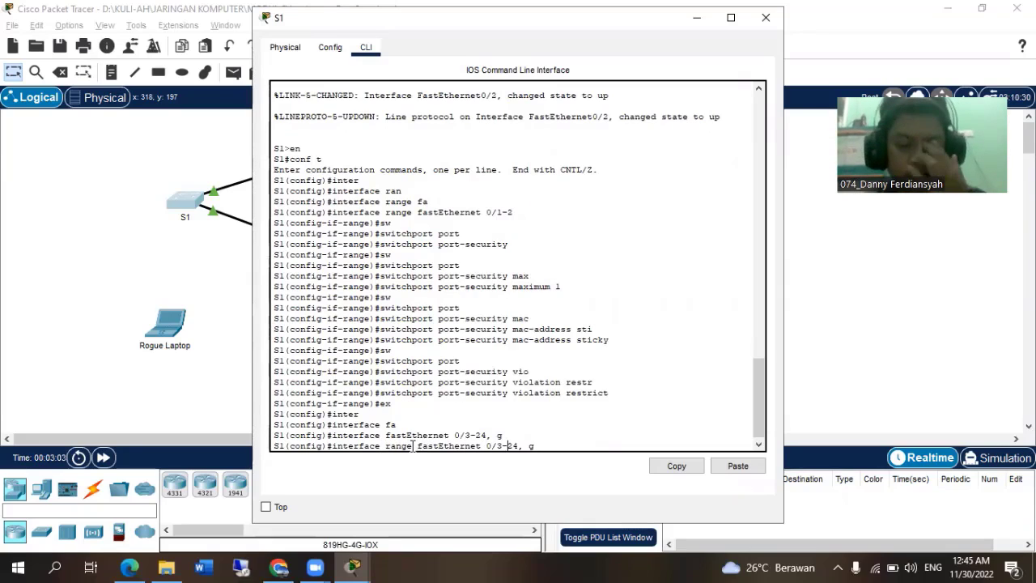
{"action": "type", "text": "i"}
{"action": "key", "text": "Tab"}
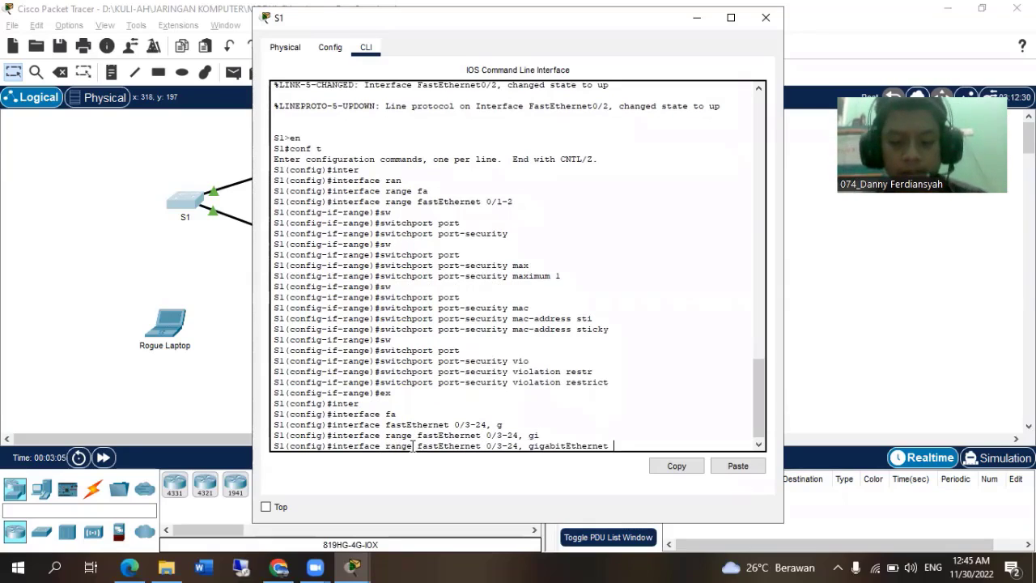
{"action": "type", "text": "0/1-2"}
{"action": "key", "text": "Return"}
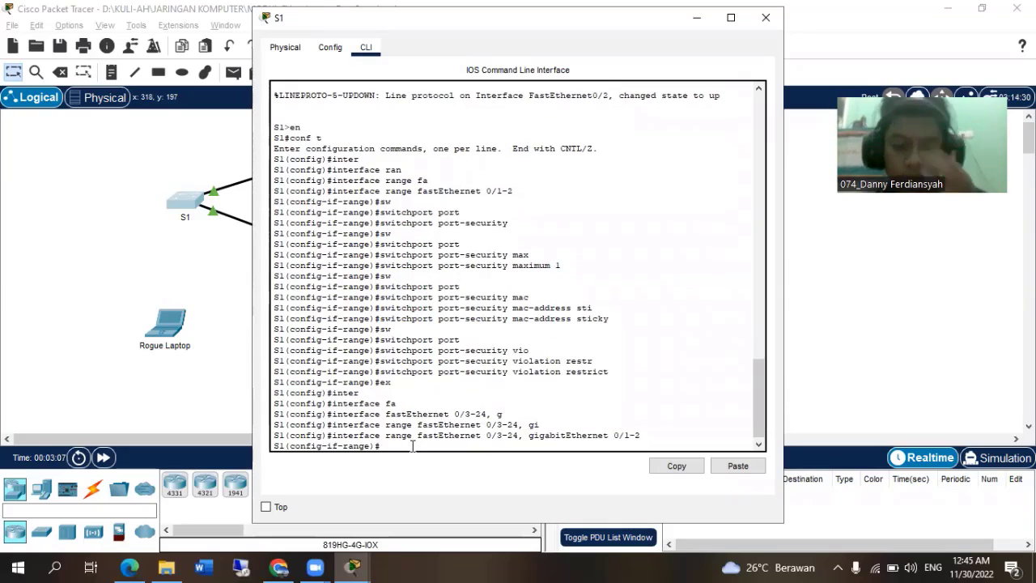
Disable the selected unused S1 ports with shu and return to global configuration mode with ex.
{"action": "type", "text": "shu"}
{"action": "key", "text": "Return"}
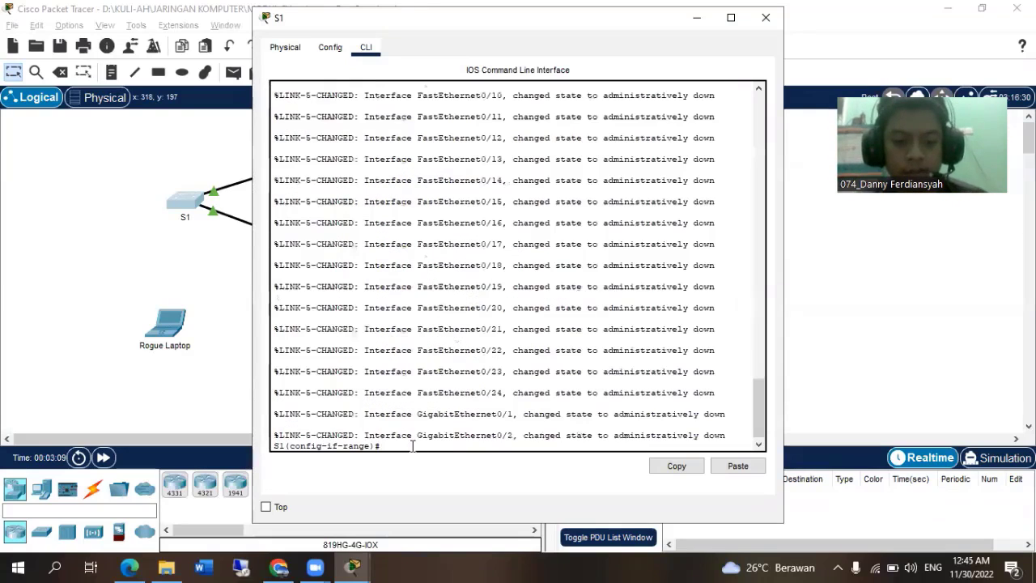
{"action": "type", "text": "ex"}
{"action": "key", "text": "Return"}
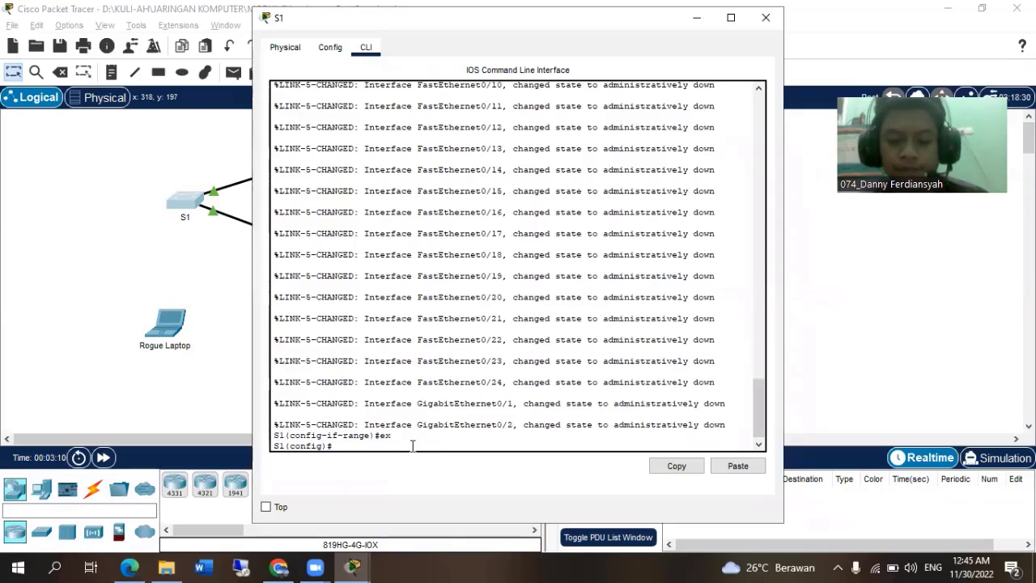
Read Step 2a on testing connectivity in the activity instructions, and open PC1 from the topology.
{"action": "key", "text": "alt+Tab"}
{"action": "key", "text": "alt+Tab"}
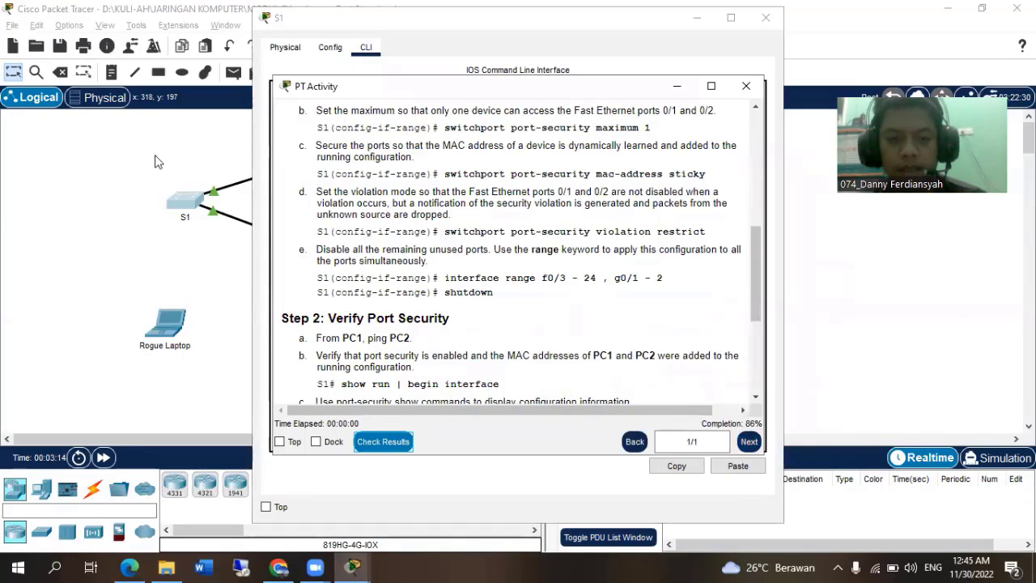
{"action": "left_click", "coordinate": [146, 162]}
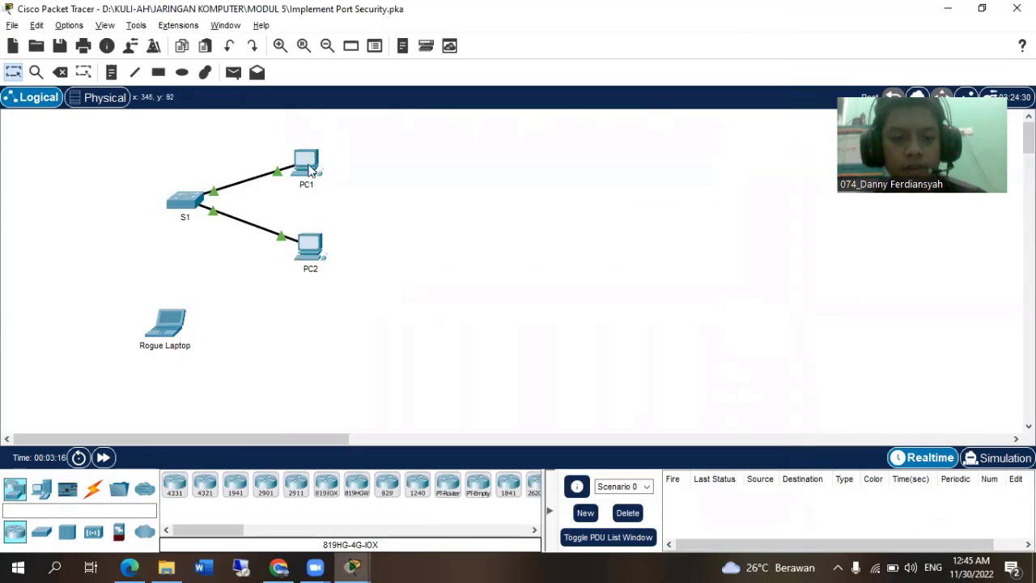
{"action": "mouse_move", "coordinate": [308, 224]}
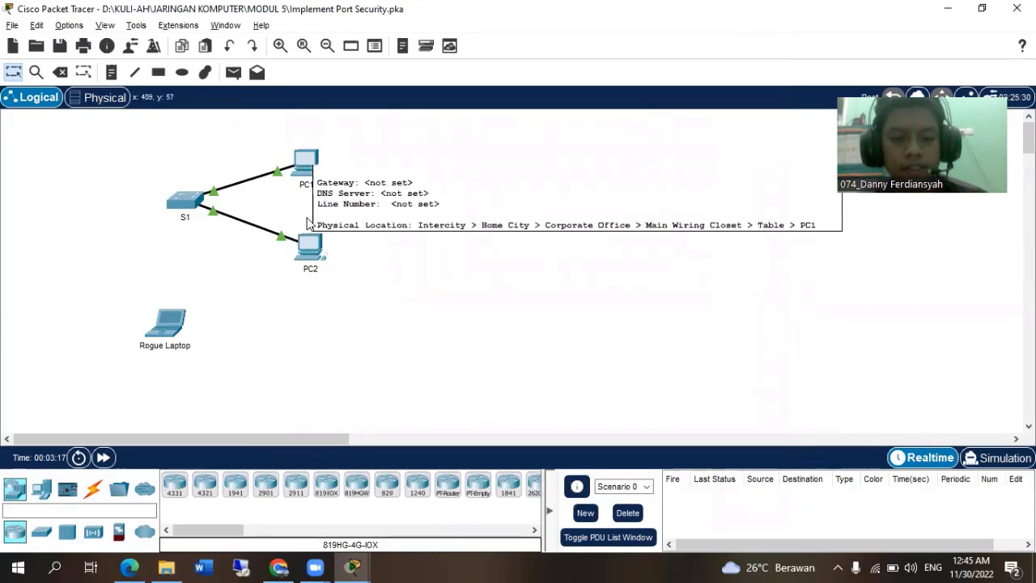
{"action": "left_click", "coordinate": [315, 160]}
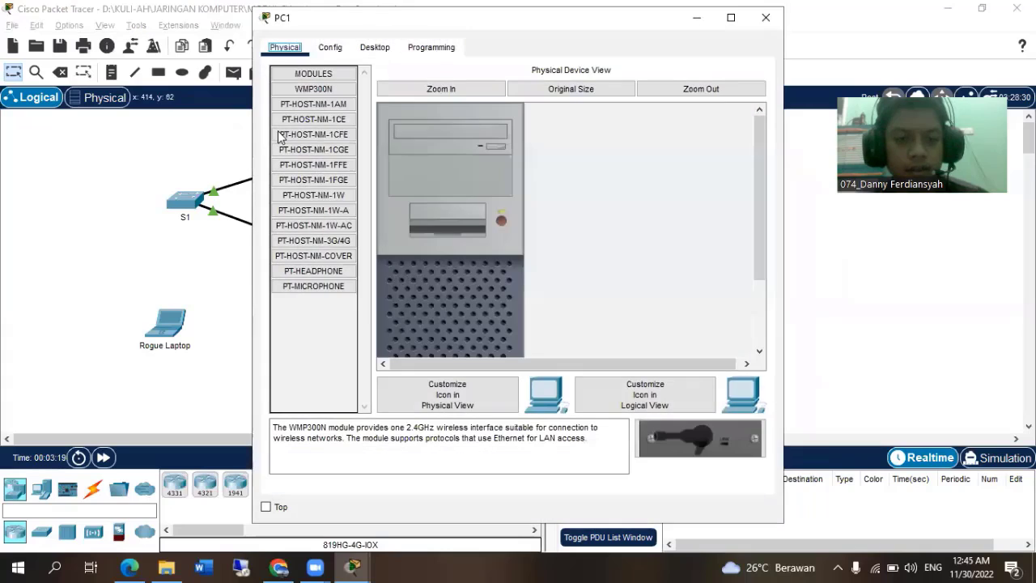
{"action": "left_click", "coordinate": [732, 89]}
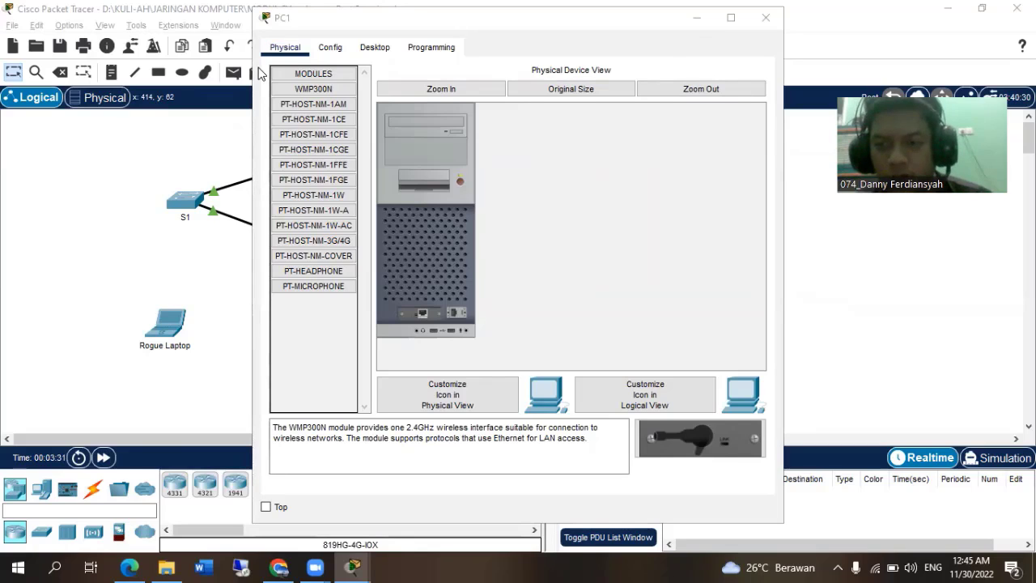
{"action": "double_click", "coordinate": [890, 11]}
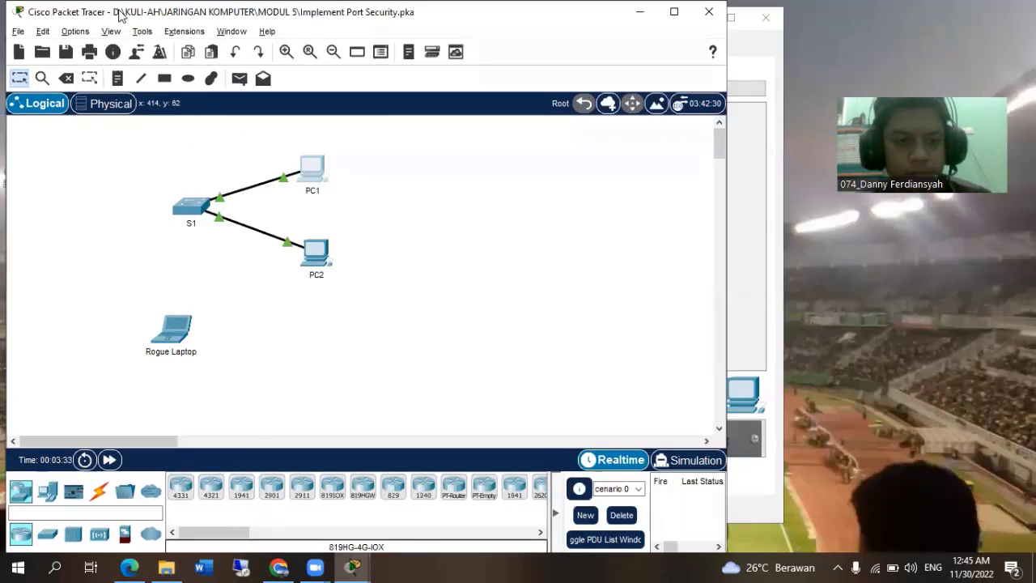
{"action": "left_click_drag", "start_coordinate": [120, 16], "coordinate": [190, 133]}
{"action": "left_click", "coordinate": [330, 47]}
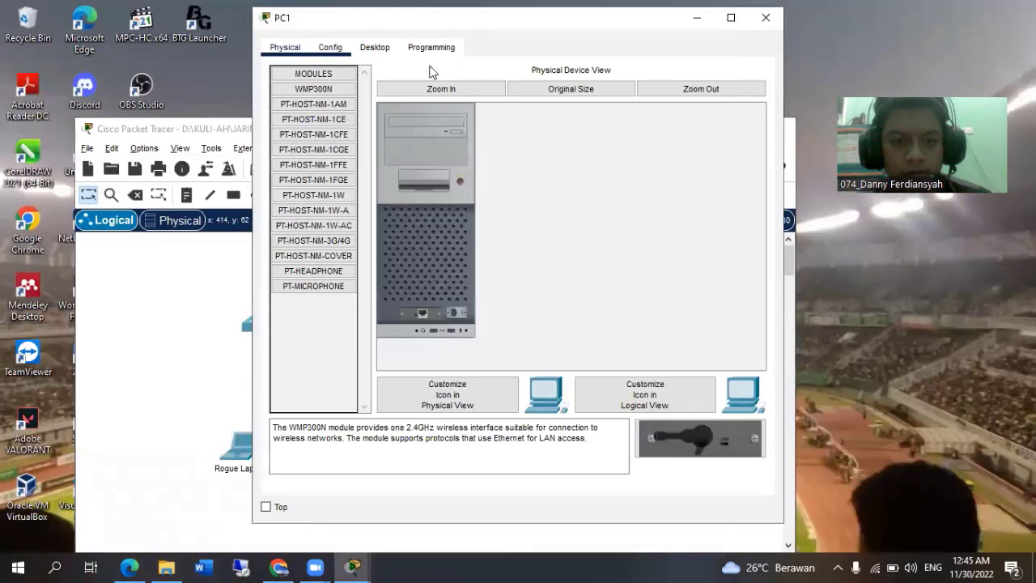
{"action": "key", "text": "Return"}
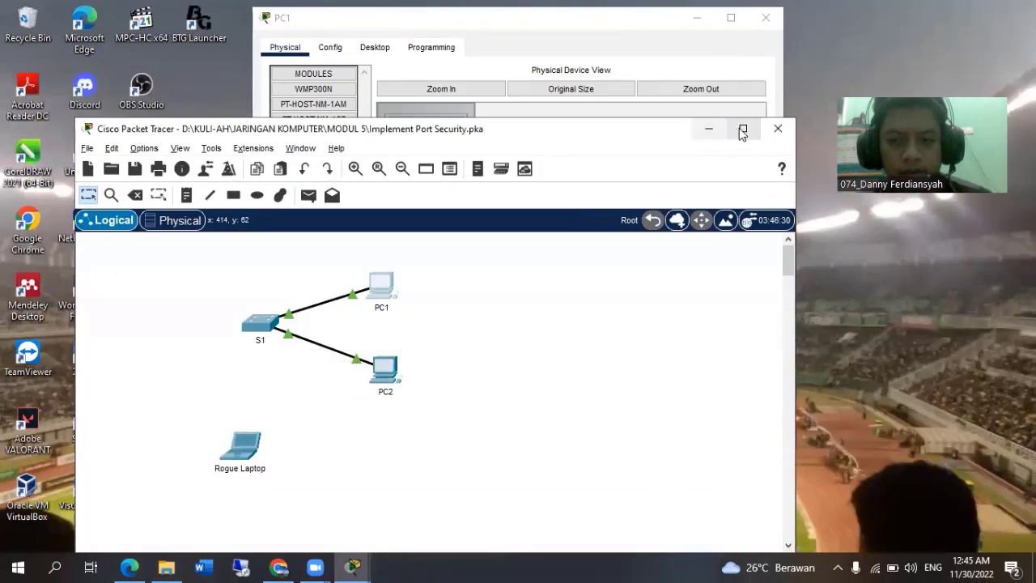
{"action": "left_click", "coordinate": [743, 129]}
{"action": "key", "text": "alt+Tab"}
{"action": "key", "text": "alt+Tab"}
{"action": "key", "text": "alt+Tab"}
{"action": "key", "text": "alt+Tab"}
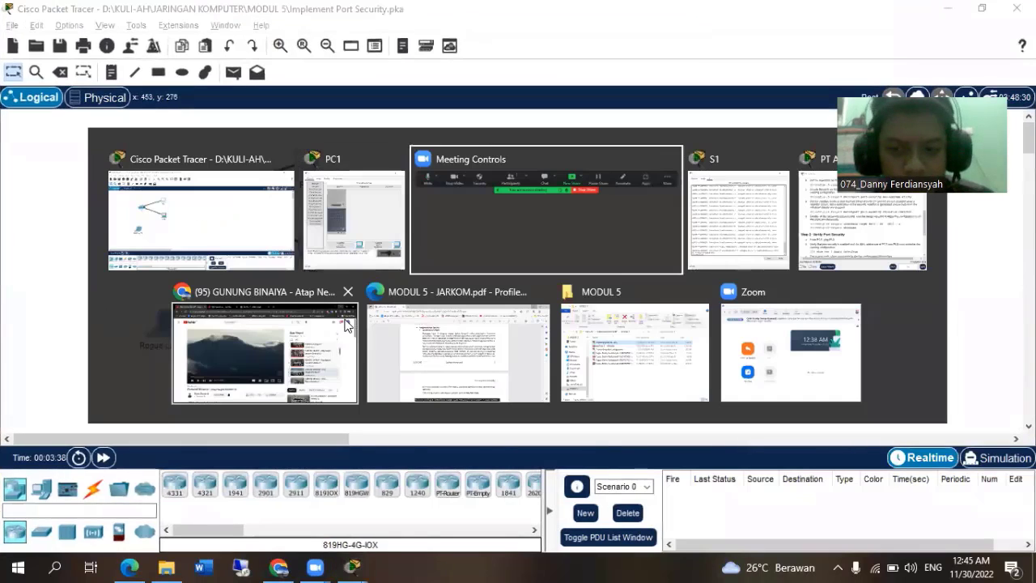
{"action": "key", "text": "alt+Tab"}
{"action": "key", "text": "alt+Tab"}
{"action": "key", "text": "alt+Tab"}
{"action": "key", "text": "alt+Tab"}
{"action": "key", "text": "alt+Tab"}
{"action": "key", "text": "alt+Tab"}
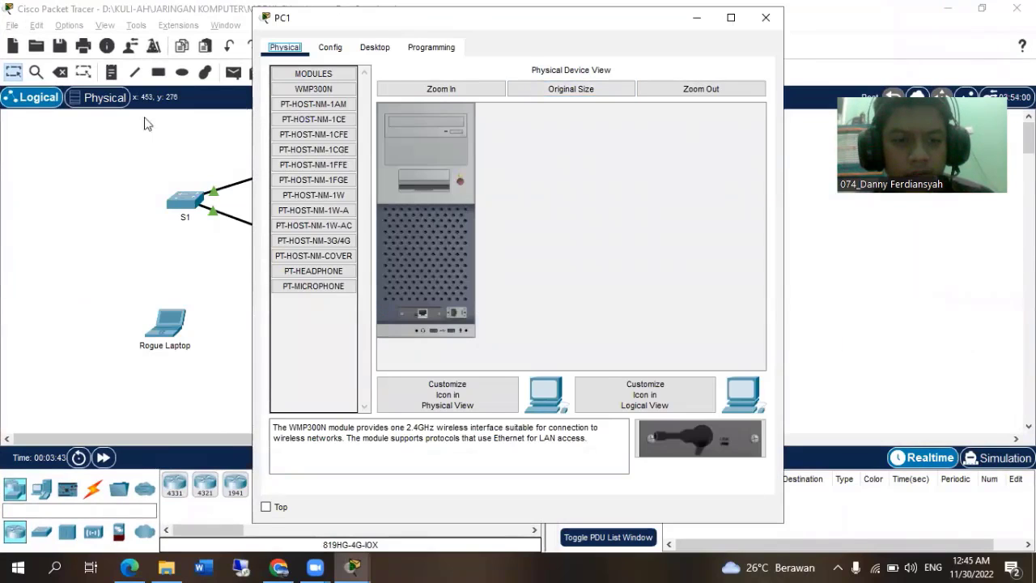
Reposition PC1's device window and open PC1's Command Prompt.
{"action": "left_click_drag", "start_coordinate": [252, 124], "coordinate": [121, 121]}
{"action": "left_click_drag", "start_coordinate": [172, 20], "coordinate": [151, 74]}
{"action": "left_click", "coordinate": [270, 114]}
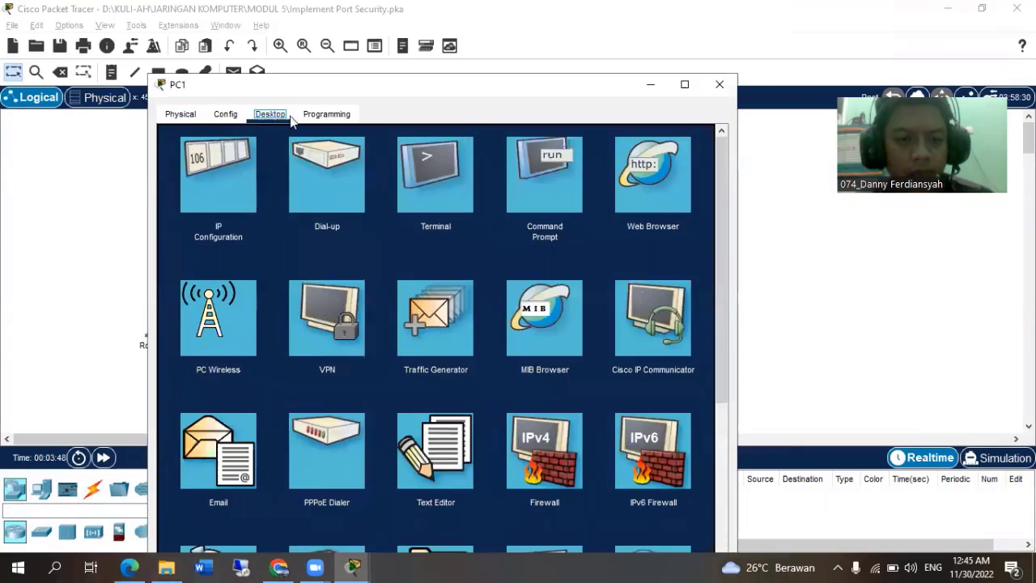
{"action": "left_click", "coordinate": [539, 174]}
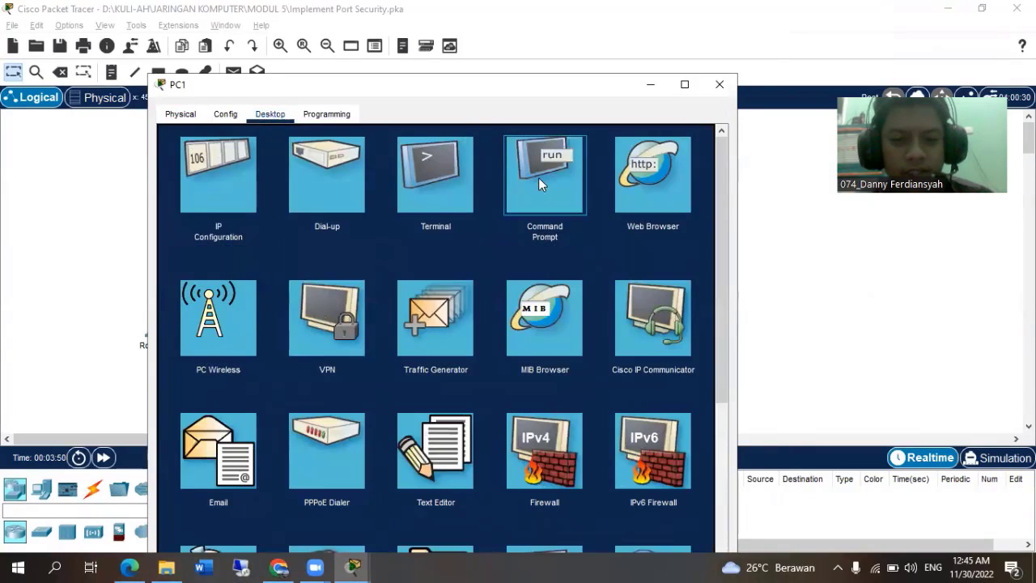
Look up PC2's IP address in the addressing table of the activity instructions.
{"action": "key", "text": "alt+Tab"}
{"action": "key", "text": "alt+Tab"}
{"action": "key", "text": "alt+Tab"}
{"action": "key", "text": "alt+Tab"}
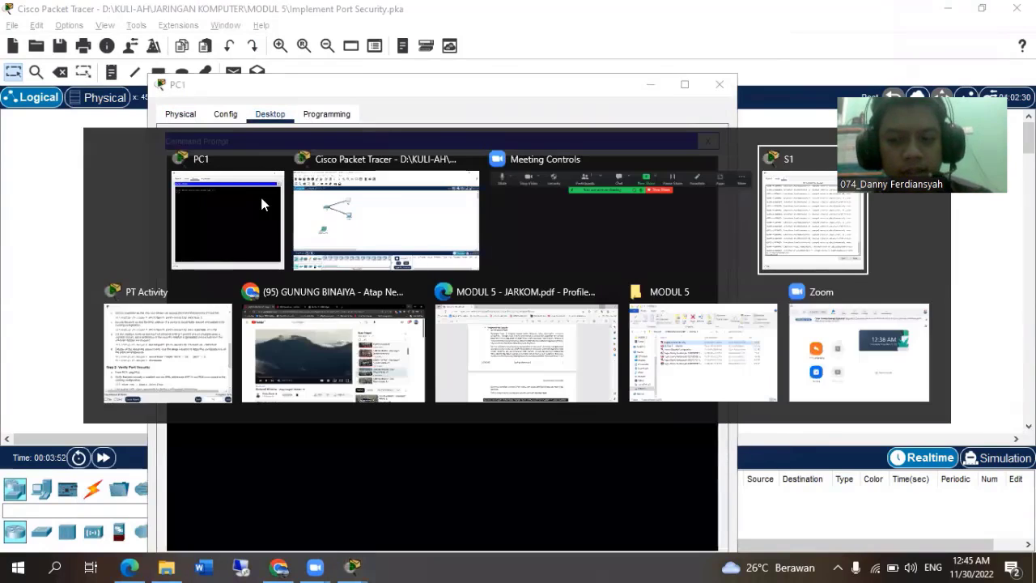
{"action": "scroll", "coordinate": [530, 260], "scroll_direction": "up", "scroll_amount": 10}
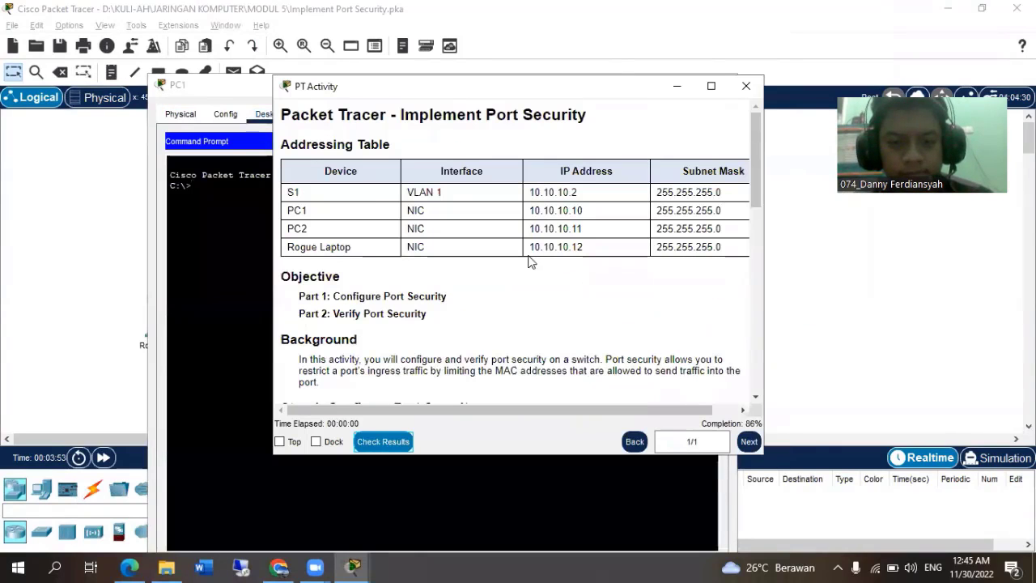
{"action": "left_click_drag", "start_coordinate": [588, 233], "coordinate": [571, 229]}
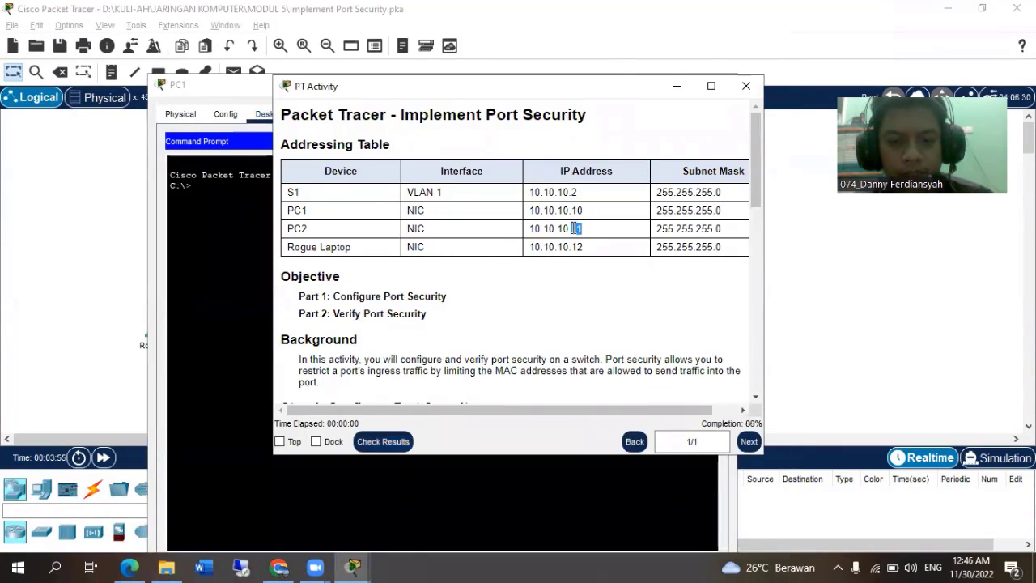
Following Step 2a, ping PC2 at 10.10.10.11 from PC1's Command Prompt, and interrupt the ping after the first replies.
{"action": "left_click", "coordinate": [264, 198]}
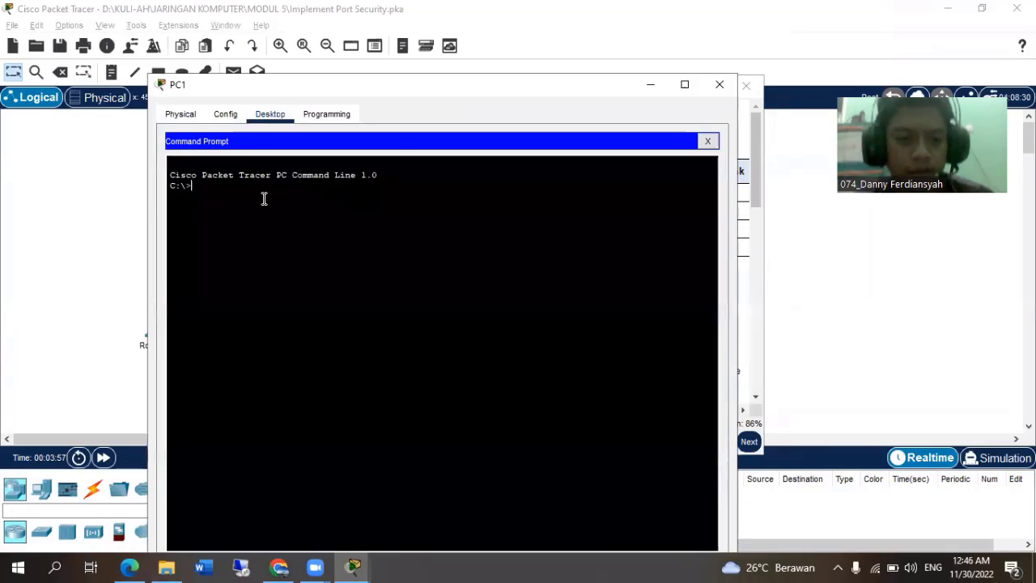
{"action": "type", "text": "ping 10.10"}
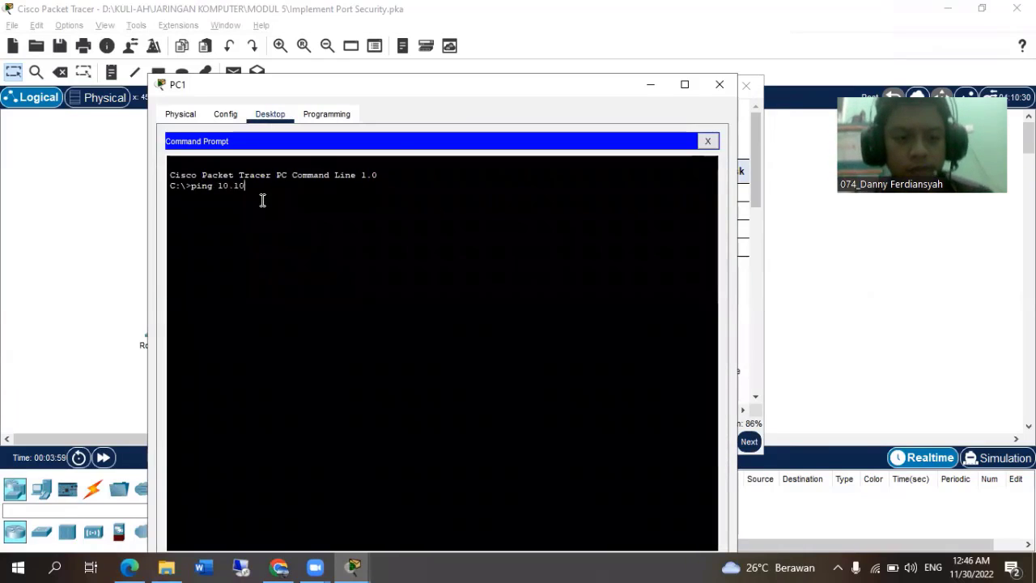
{"action": "type", "text": ".10.11"}
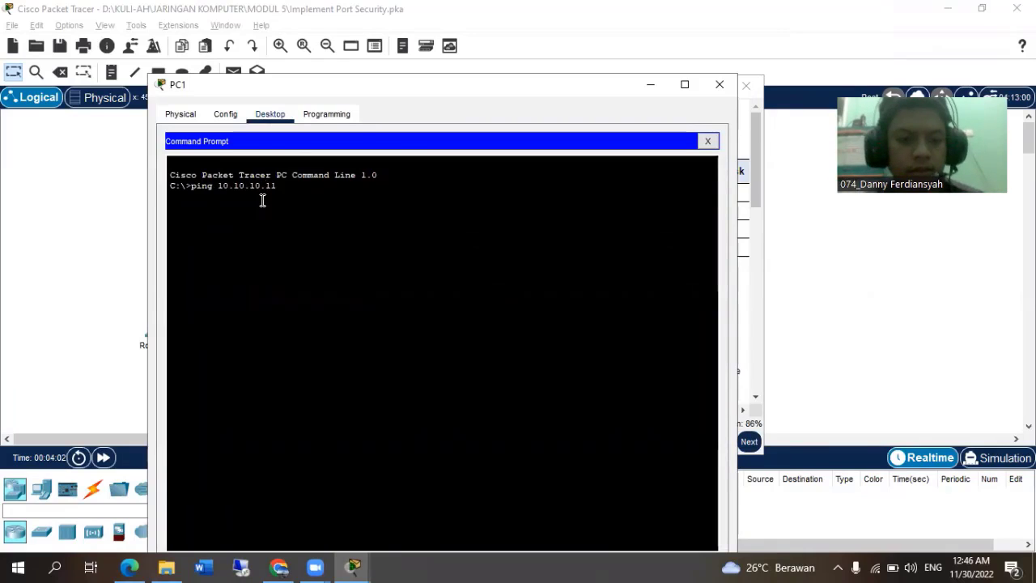
{"action": "key", "text": "Return"}
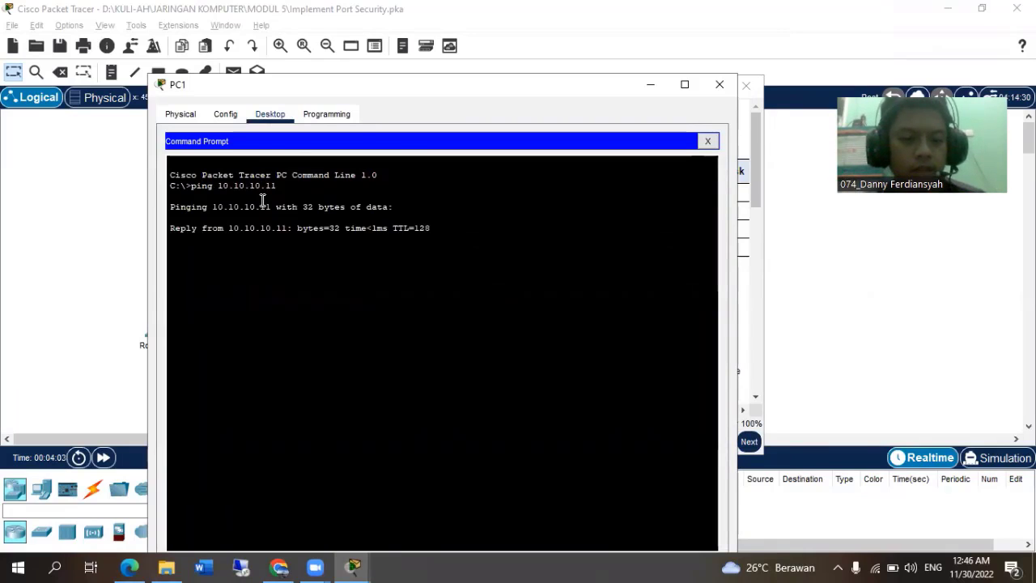
{"action": "key", "text": "ctrl+c"}
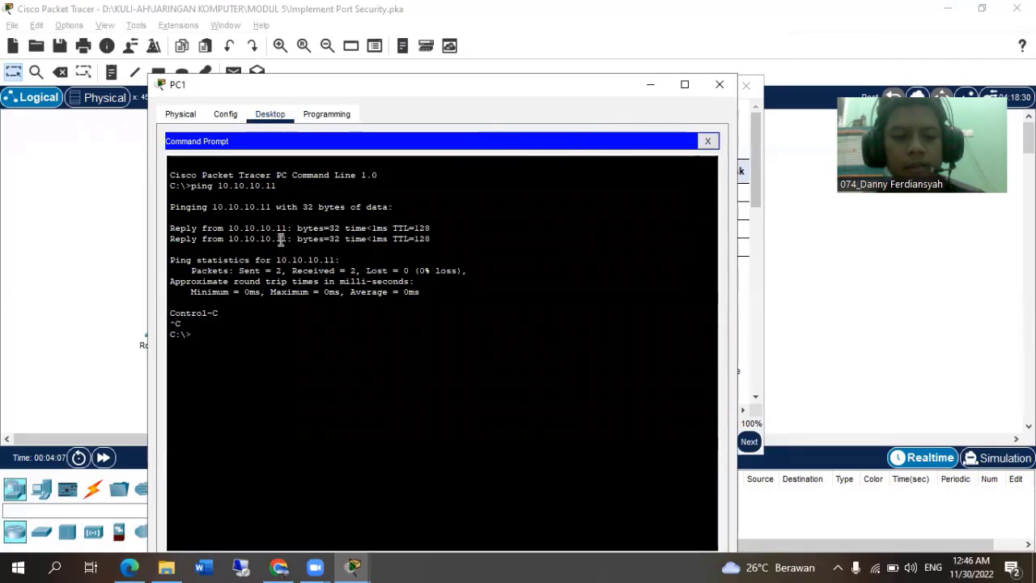
Close PC1's window, read the Step 2 Verify Port Security instructions, and clear the instructions off the topology.
{"action": "left_click_drag", "start_coordinate": [272, 94], "coordinate": [200, 111]}
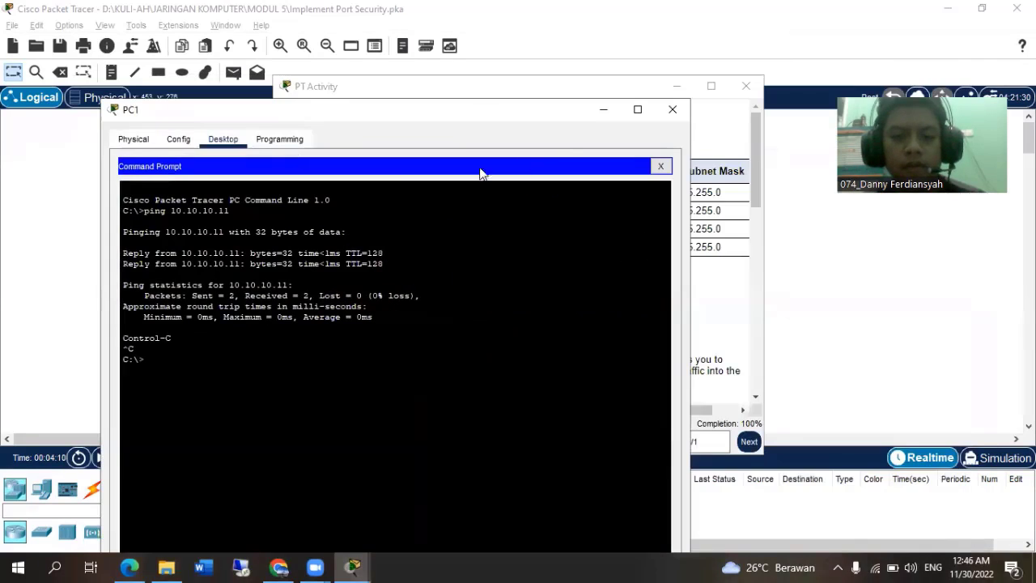
{"action": "left_click", "coordinate": [672, 111]}
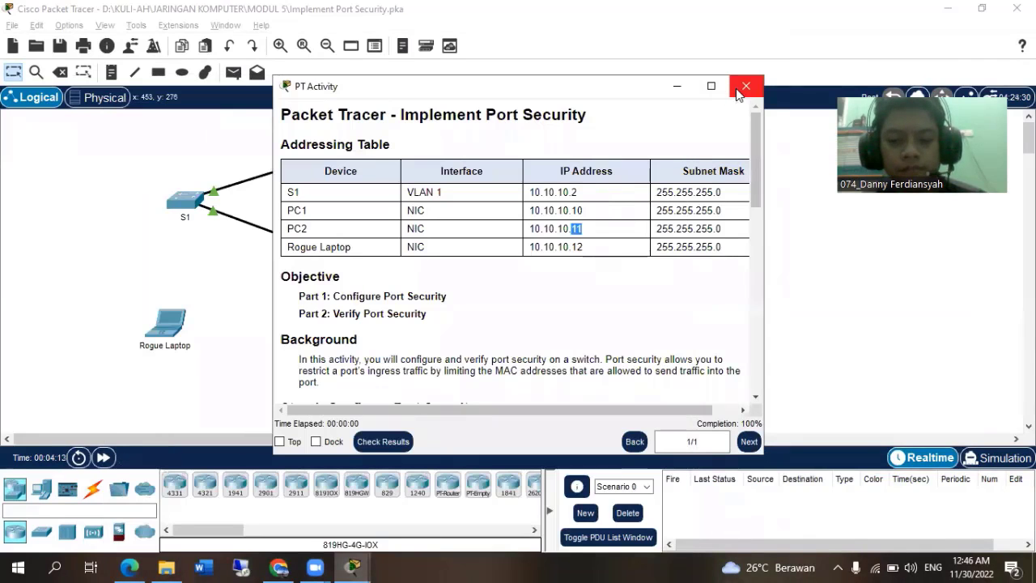
{"action": "scroll", "coordinate": [588, 321], "scroll_direction": "down", "scroll_amount": 15}
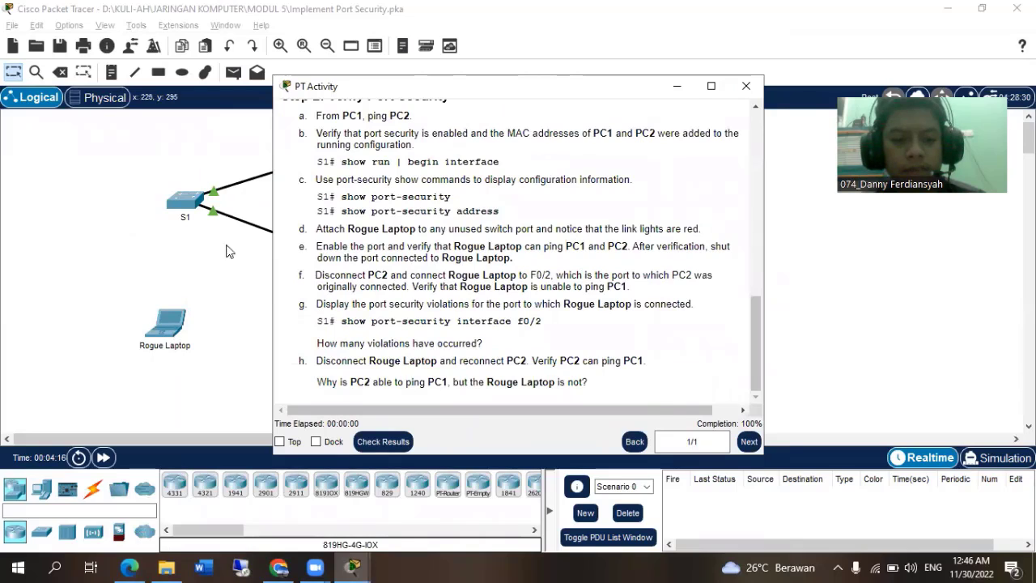
{"action": "left_click_drag", "start_coordinate": [361, 87], "coordinate": [533, 97]}
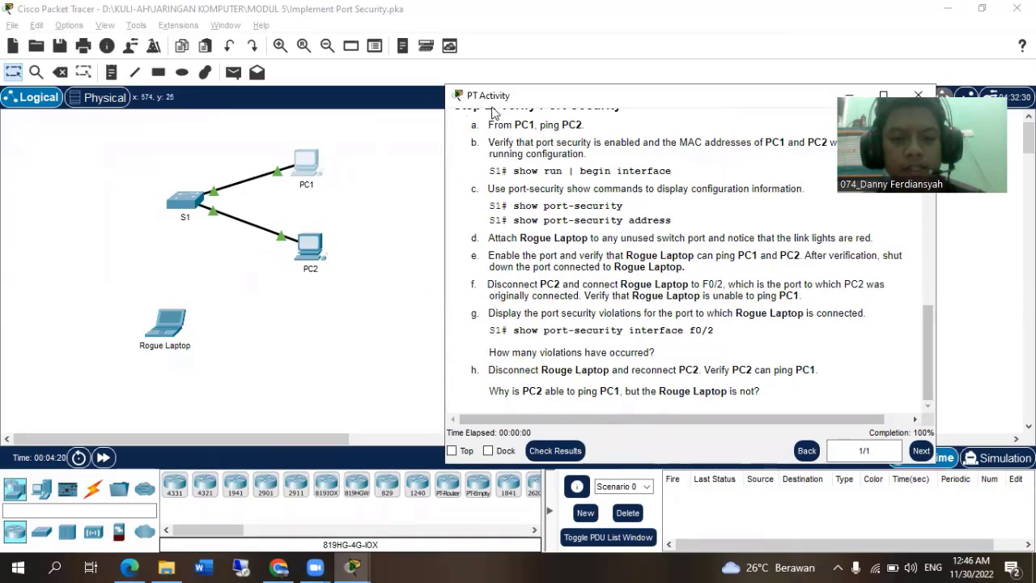
{"action": "left_click_drag", "start_coordinate": [493, 112], "coordinate": [435, 111]}
{"action": "left_click", "coordinate": [789, 95]}
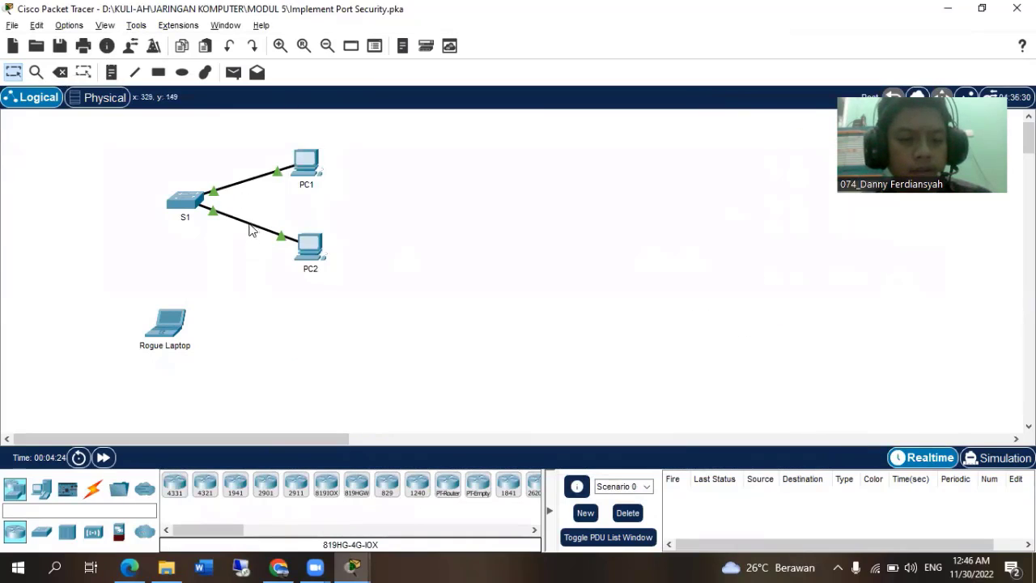
Delete the cable between S1 and PC2, and return to the selection tool.
{"action": "left_click", "coordinate": [60, 72]}
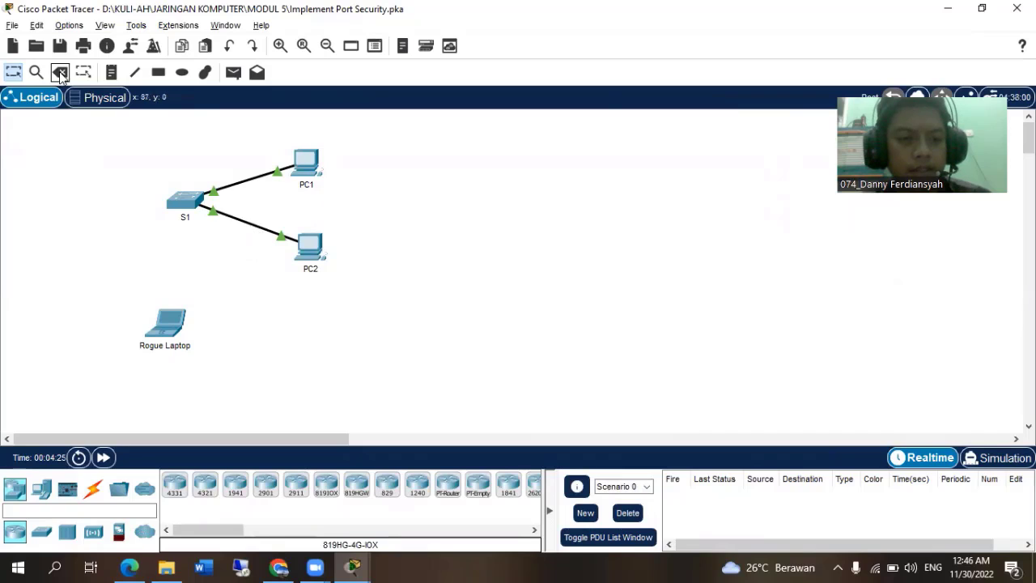
{"action": "left_click", "coordinate": [249, 221]}
{"action": "left_click", "coordinate": [12, 72]}
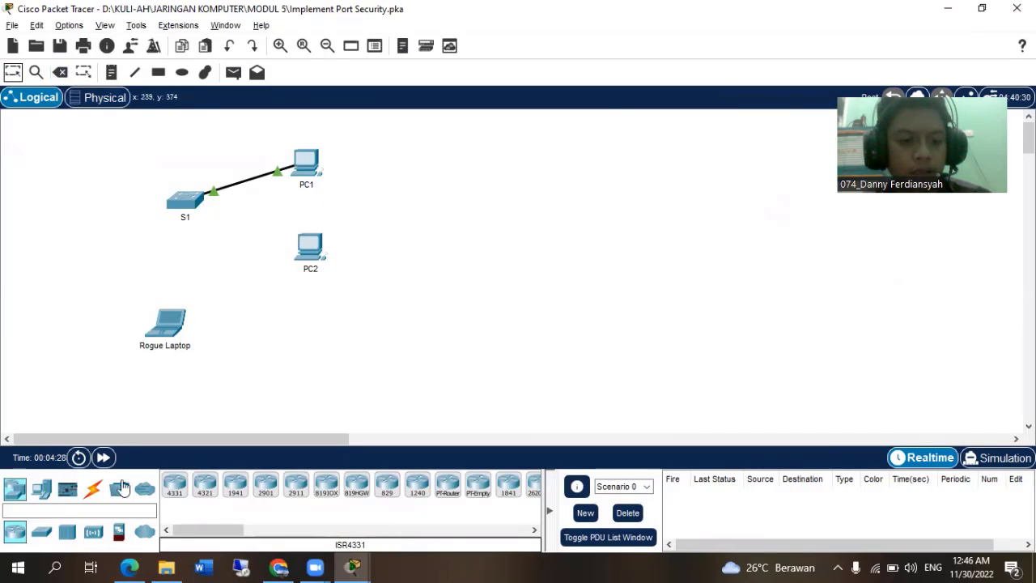
Connect Rogue Laptop's FastEthernet0 port to S1's FastEthernet0/2 port with a copper straight-through cable.
{"action": "left_click", "coordinate": [93, 488]}
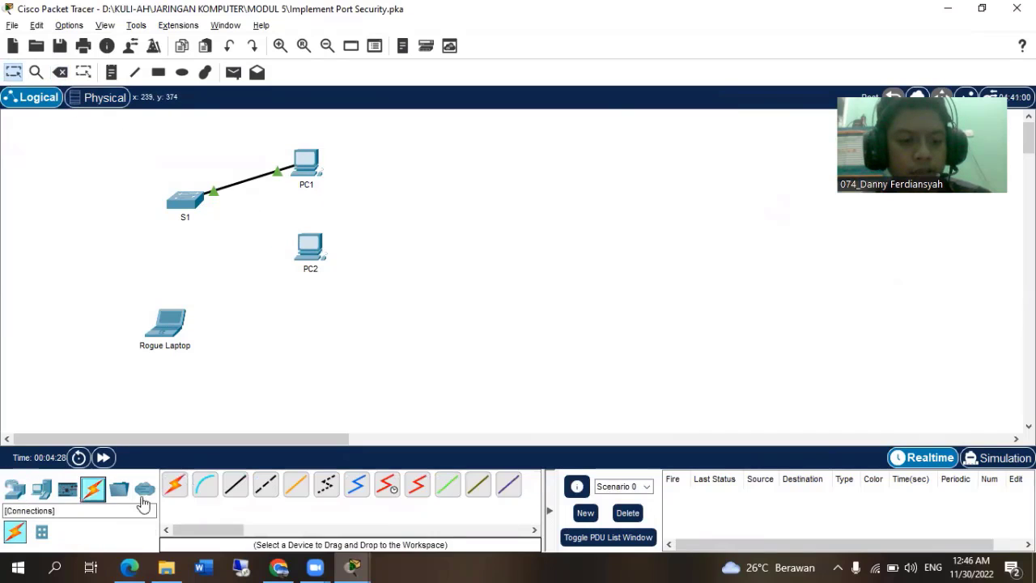
{"action": "left_click", "coordinate": [234, 490]}
{"action": "left_click", "coordinate": [166, 325]}
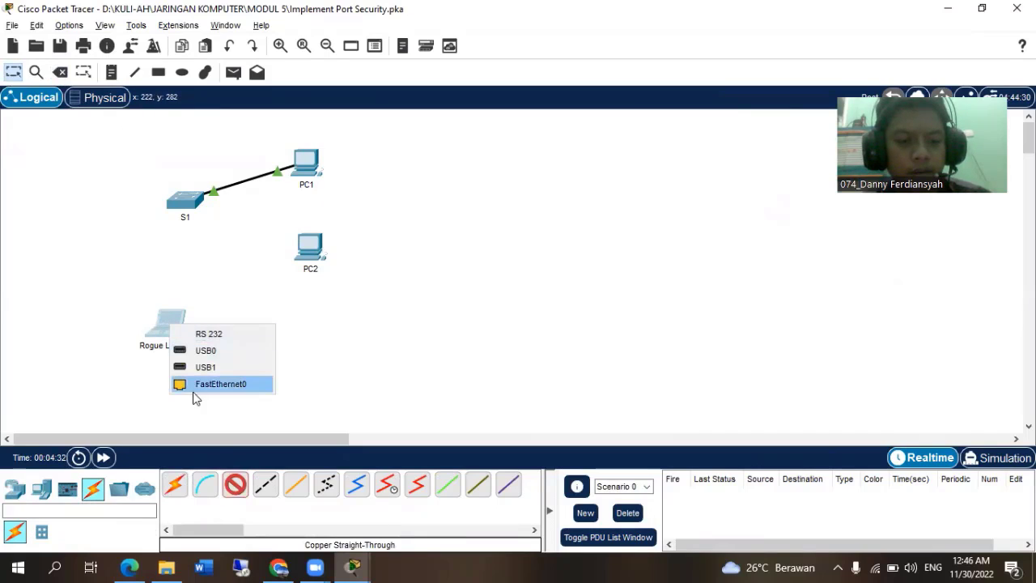
{"action": "left_click", "coordinate": [194, 388]}
{"action": "left_click", "coordinate": [185, 201]}
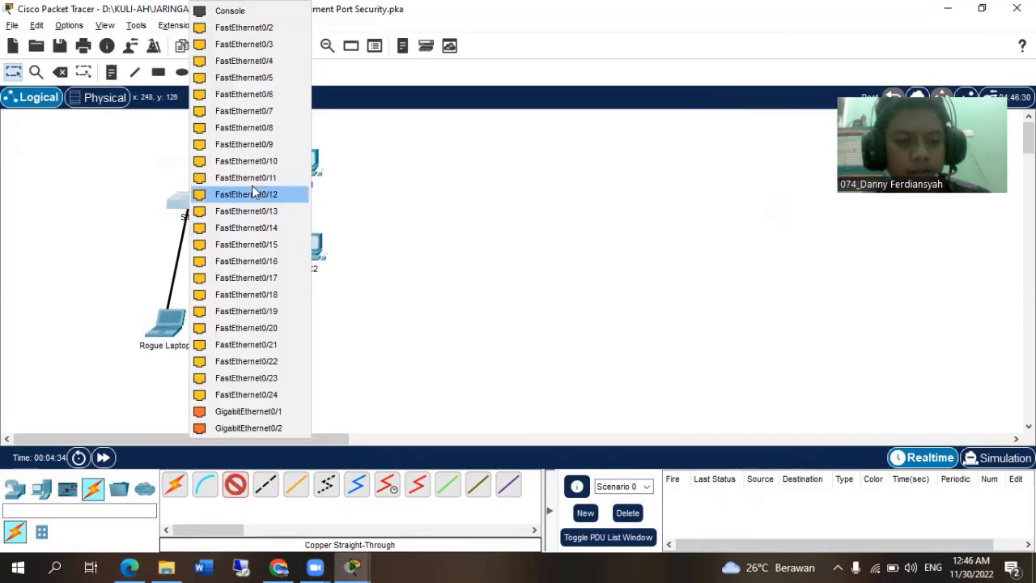
{"action": "left_click", "coordinate": [267, 29]}
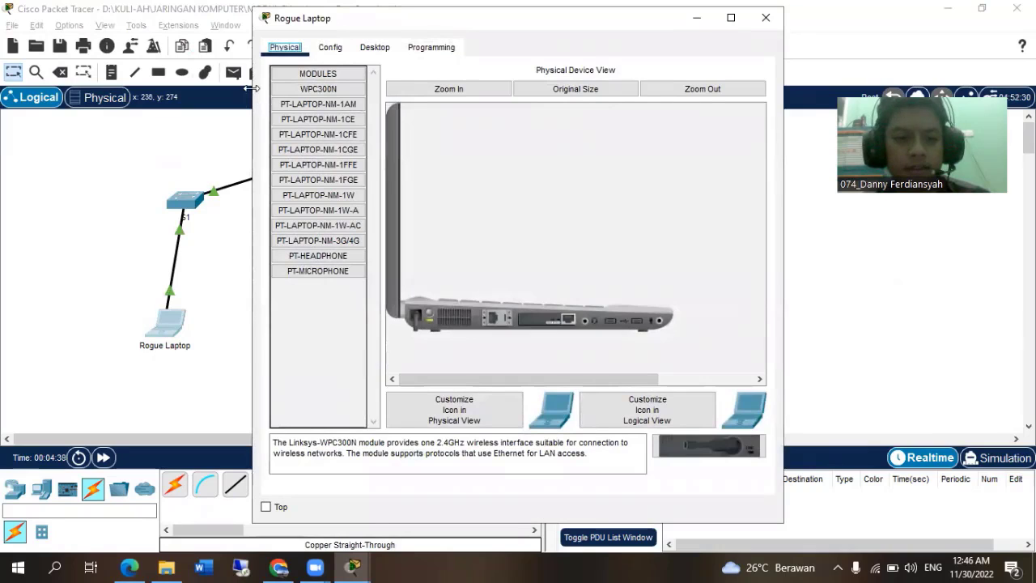
Ping 10.10.10.10 from Rogue Laptop's Command Prompt, moving its window to show the topology while the ping runs.
{"action": "left_click_drag", "start_coordinate": [252, 98], "coordinate": [120, 98]}
{"action": "left_click_drag", "start_coordinate": [174, 31], "coordinate": [169, 149]}
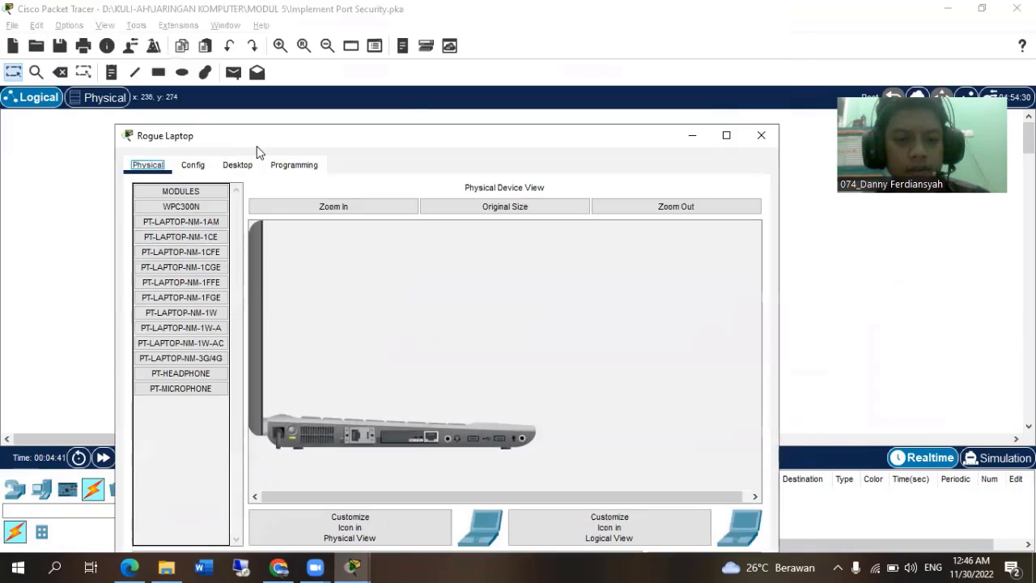
{"action": "left_click", "coordinate": [253, 168]}
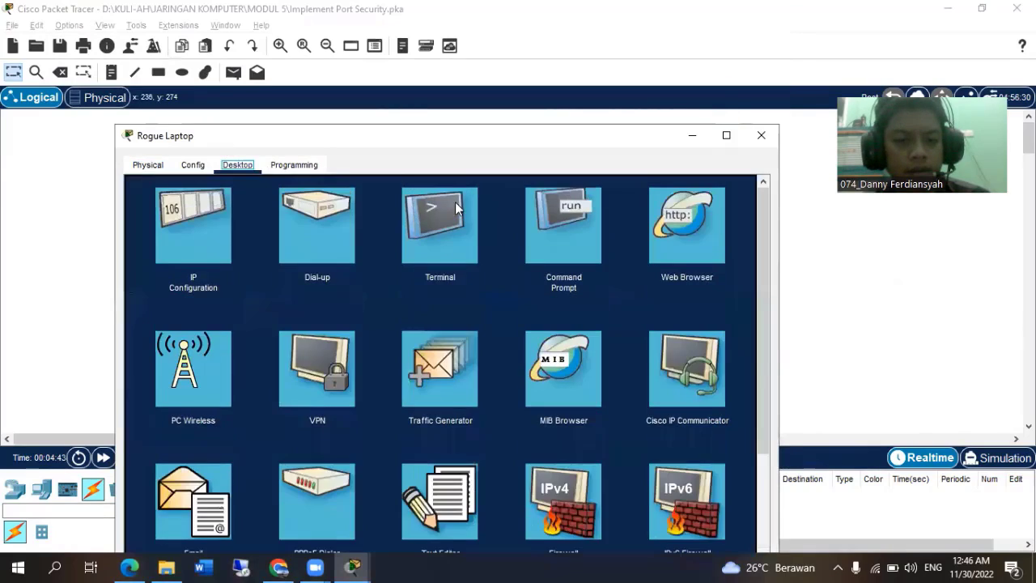
{"action": "left_click", "coordinate": [562, 225]}
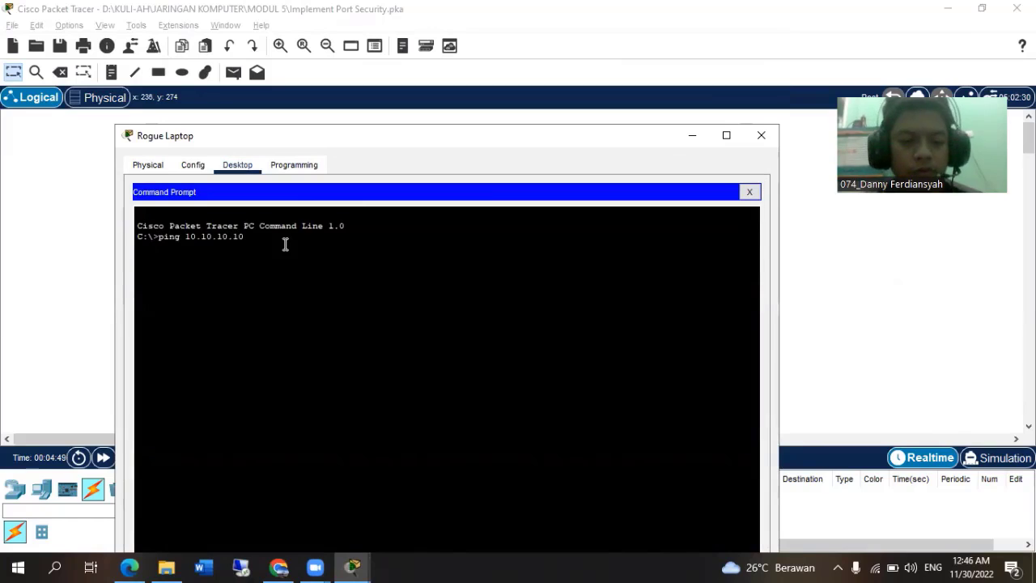
{"action": "key", "text": "Return"}
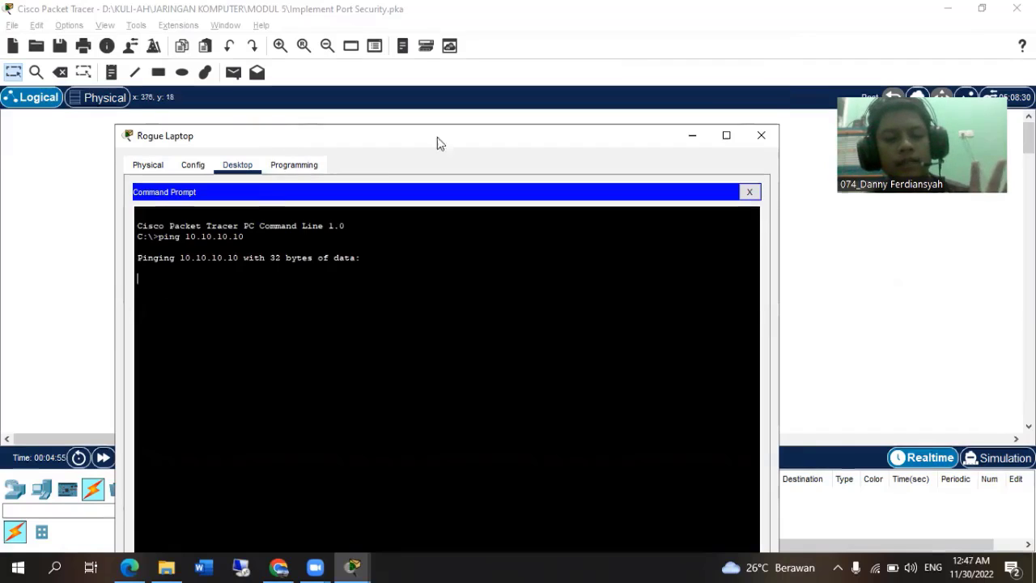
{"action": "left_click_drag", "start_coordinate": [437, 136], "coordinate": [591, 131]}
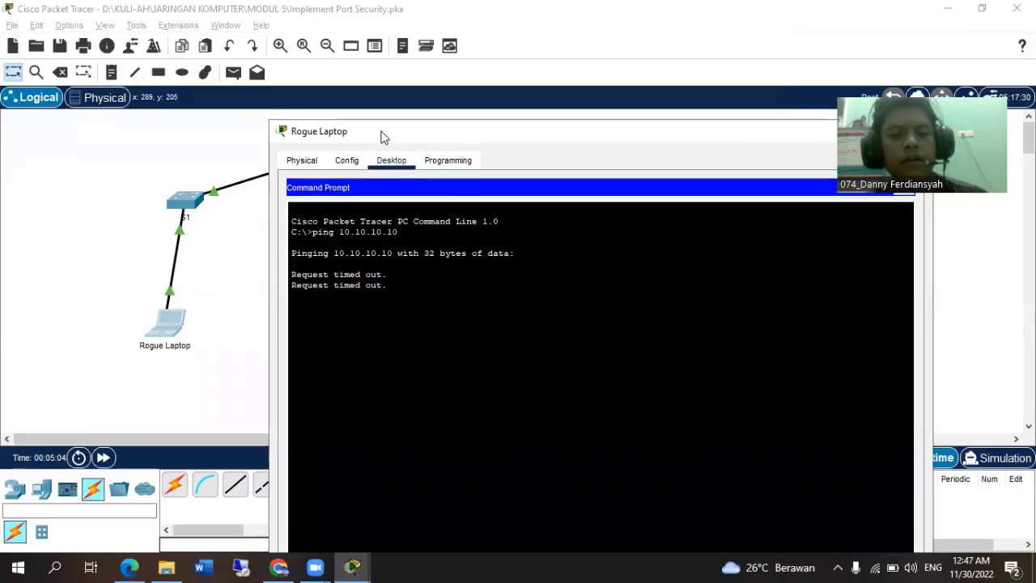
{"action": "left_click_drag", "start_coordinate": [381, 135], "coordinate": [261, 119]}
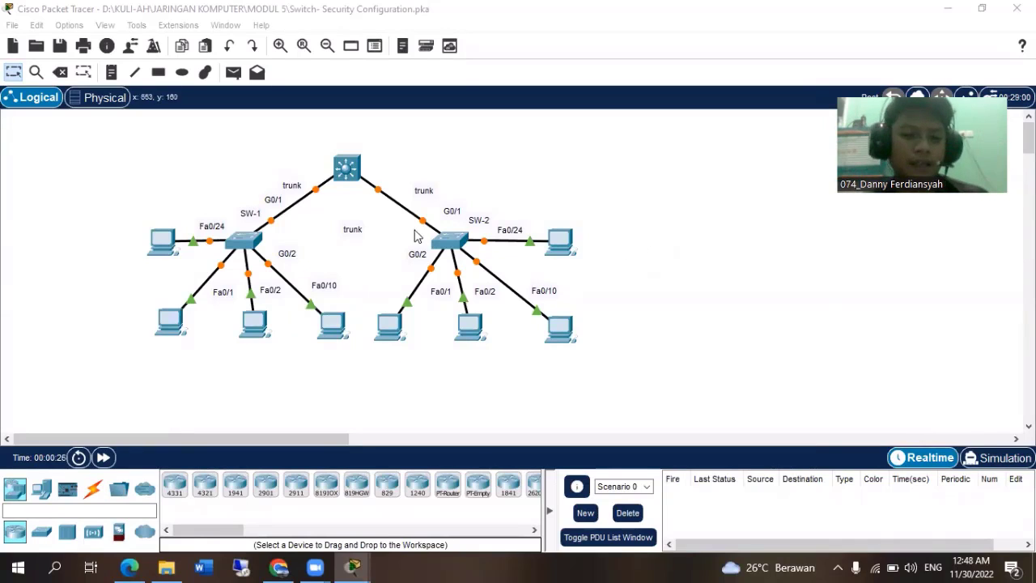
Bring up the Switch Security Configuration activity instructions and read the VLAN table and Steps 1 and 2.
{"action": "mouse_move", "coordinate": [353, 566]}
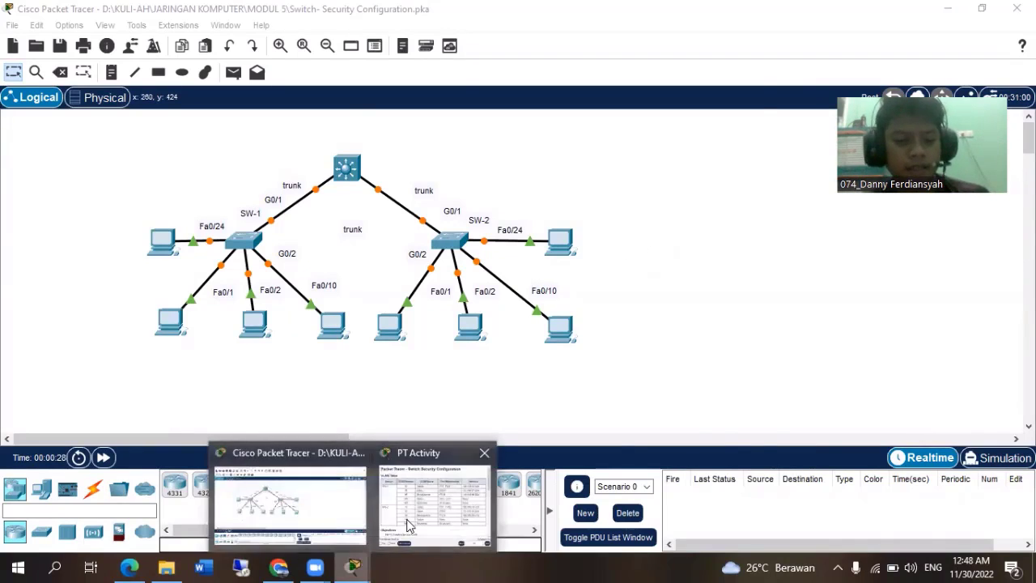
{"action": "left_click", "coordinate": [435, 501]}
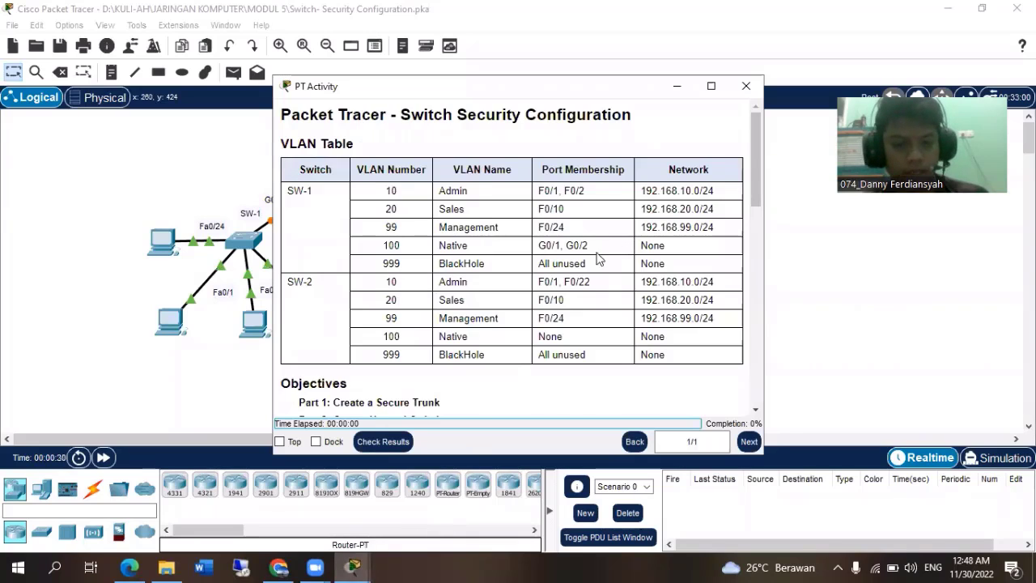
{"action": "scroll", "coordinate": [532, 297], "scroll_direction": "down", "scroll_amount": 5}
{"action": "scroll", "coordinate": [522, 308], "scroll_direction": "down", "scroll_amount": 2}
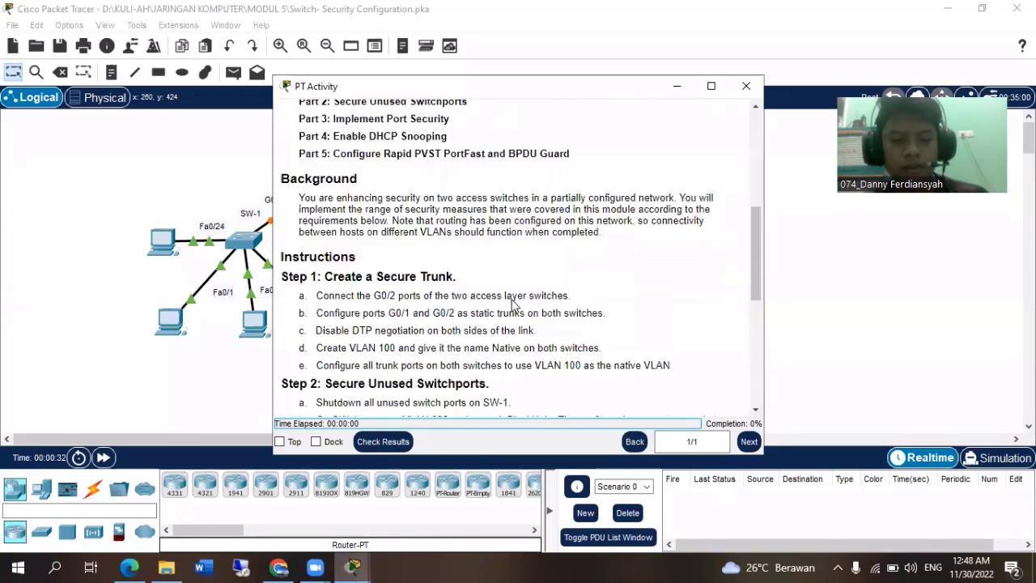
{"action": "scroll", "coordinate": [514, 301], "scroll_direction": "up", "scroll_amount": 1}
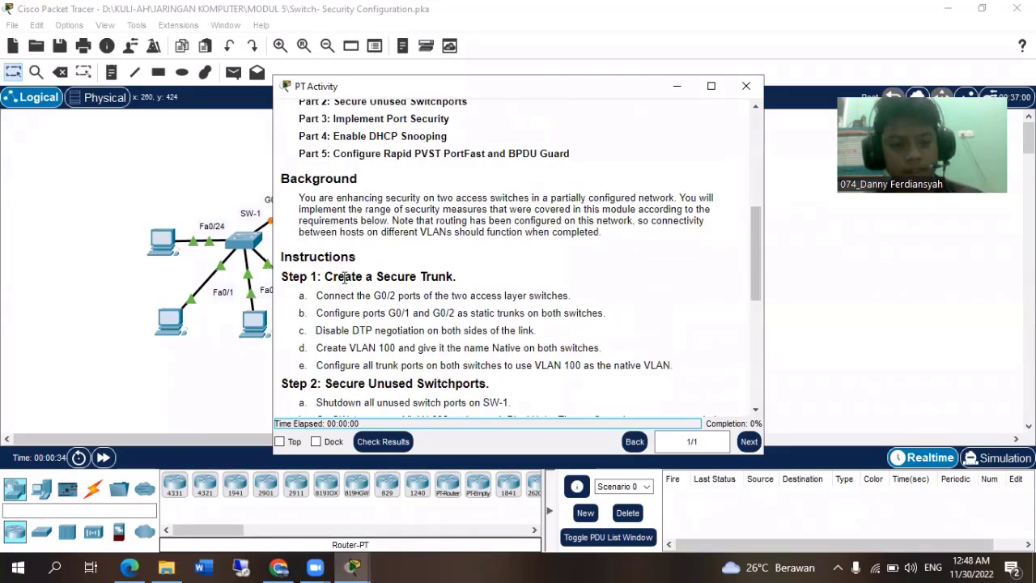
{"action": "scroll", "coordinate": [356, 290], "scroll_direction": "down", "scroll_amount": 1}
{"action": "scroll", "coordinate": [369, 288], "scroll_direction": "down", "scroll_amount": 2}
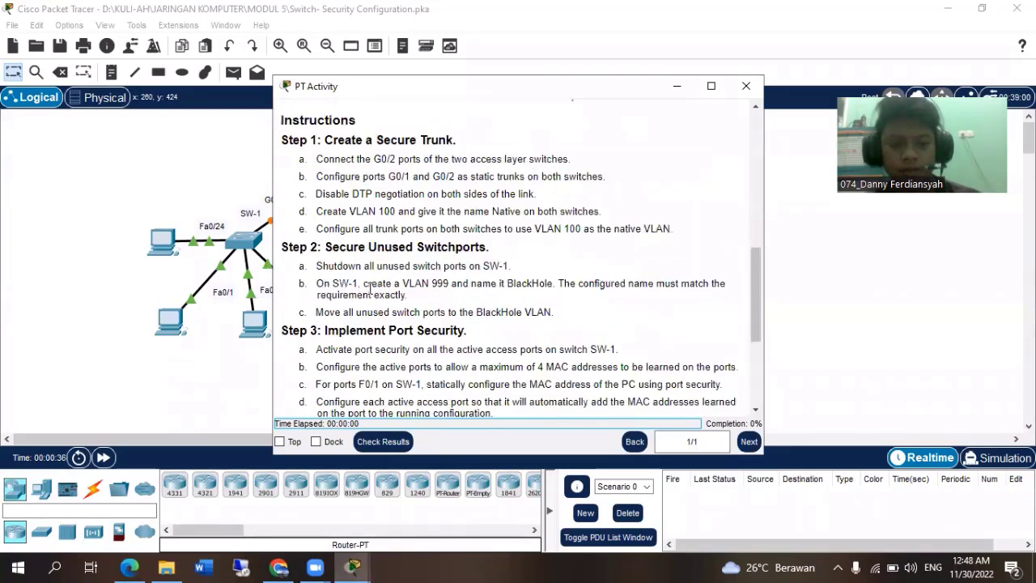
{"action": "scroll", "coordinate": [348, 259], "scroll_direction": "up", "scroll_amount": 2}
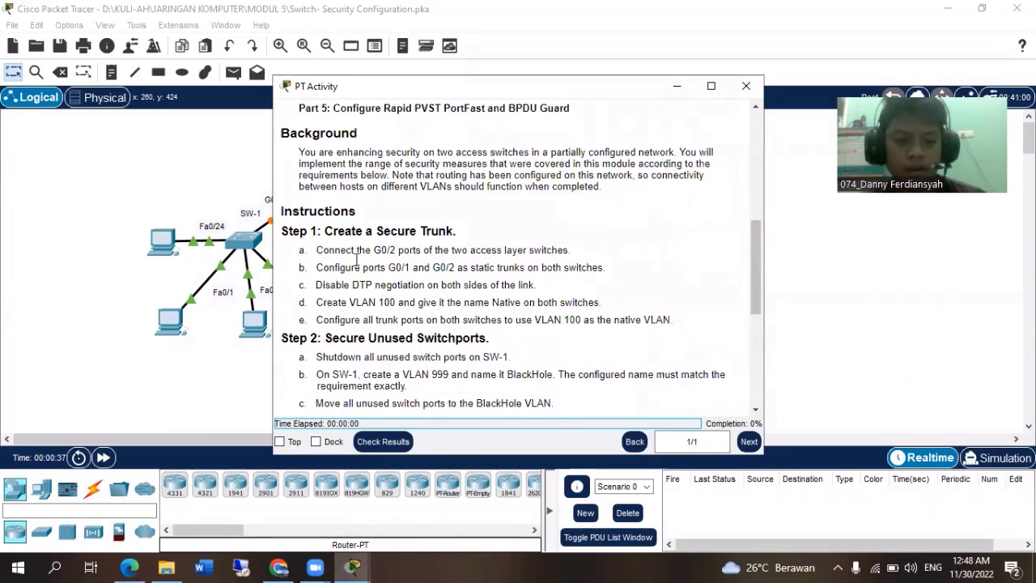
Review Steps 3 to 5 on port security, DHCP snooping, PortFast and BPDU Guard, and return to Step 1.
{"action": "scroll", "coordinate": [357, 257], "scroll_direction": "down", "scroll_amount": 4}
{"action": "scroll", "coordinate": [385, 241], "scroll_direction": "down", "scroll_amount": 2}
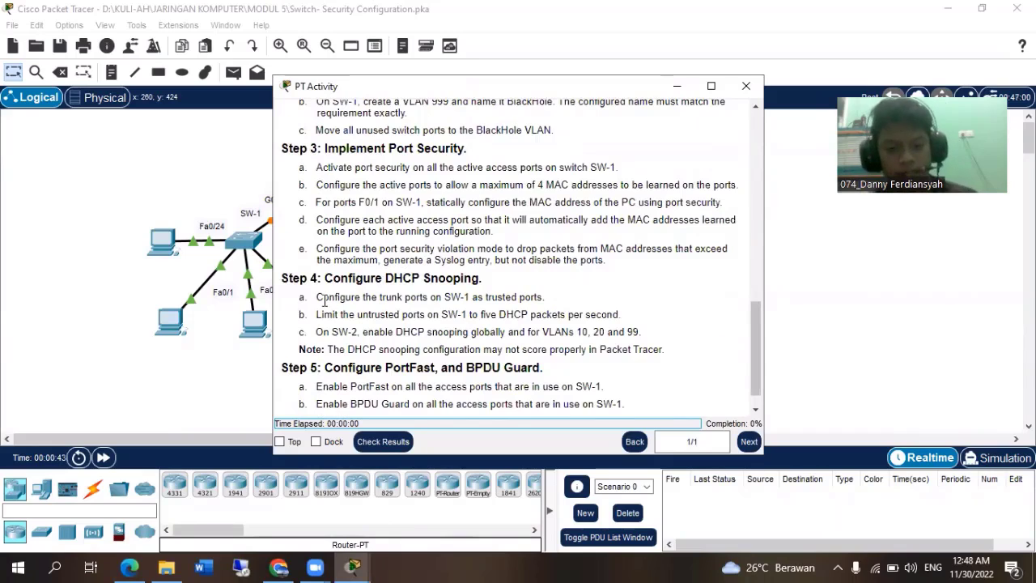
{"action": "mouse_move", "coordinate": [316, 297]}
{"action": "left_mouse_down"}
{"action": "mouse_move", "coordinate": [647, 342]}
{"action": "mouse_move", "coordinate": [379, 295]}
{"action": "mouse_move", "coordinate": [321, 296]}
{"action": "left_mouse_up"}
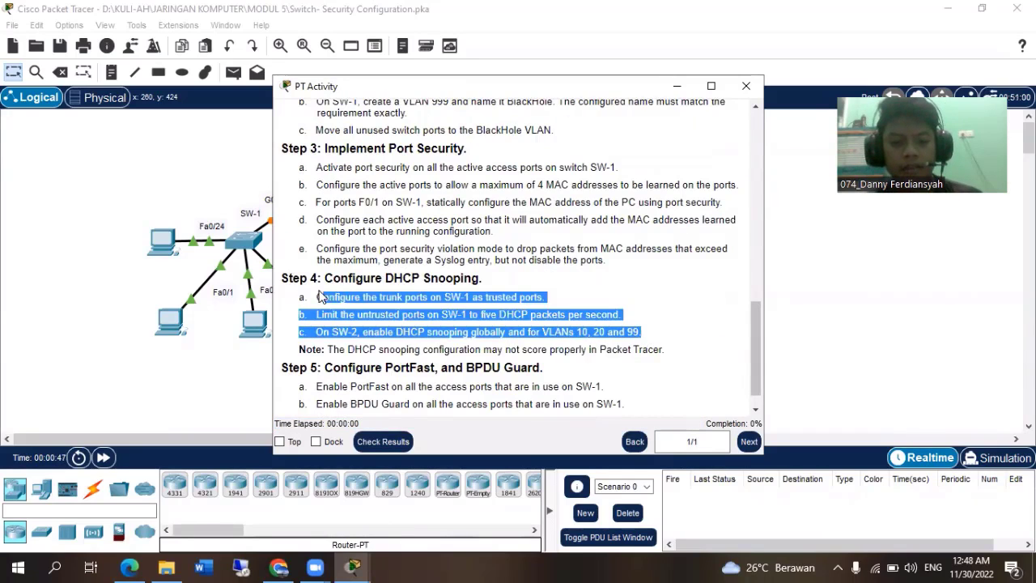
{"action": "left_click", "coordinate": [304, 296]}
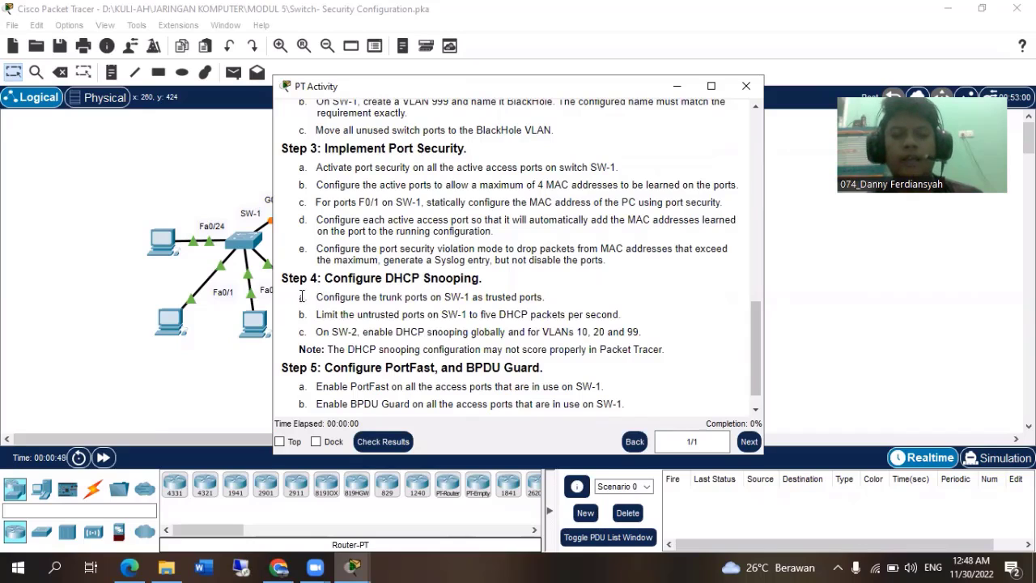
{"action": "scroll", "coordinate": [356, 274], "scroll_direction": "up", "scroll_amount": 3}
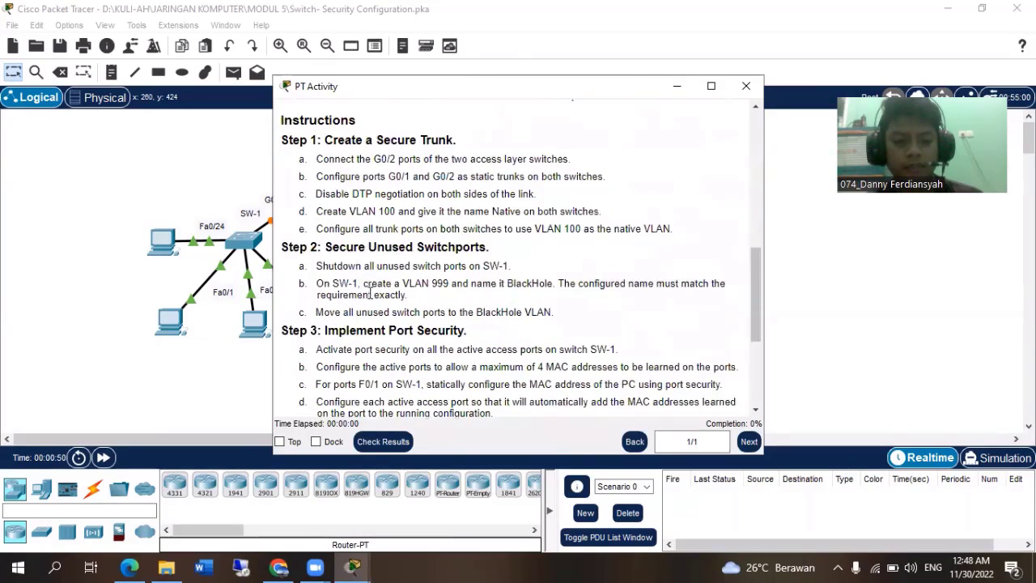
{"action": "scroll", "coordinate": [369, 295], "scroll_direction": "down", "scroll_amount": 3}
{"action": "scroll", "coordinate": [379, 264], "scroll_direction": "up", "scroll_amount": 3}
{"action": "scroll", "coordinate": [379, 267], "scroll_direction": "down", "scroll_amount": 5}
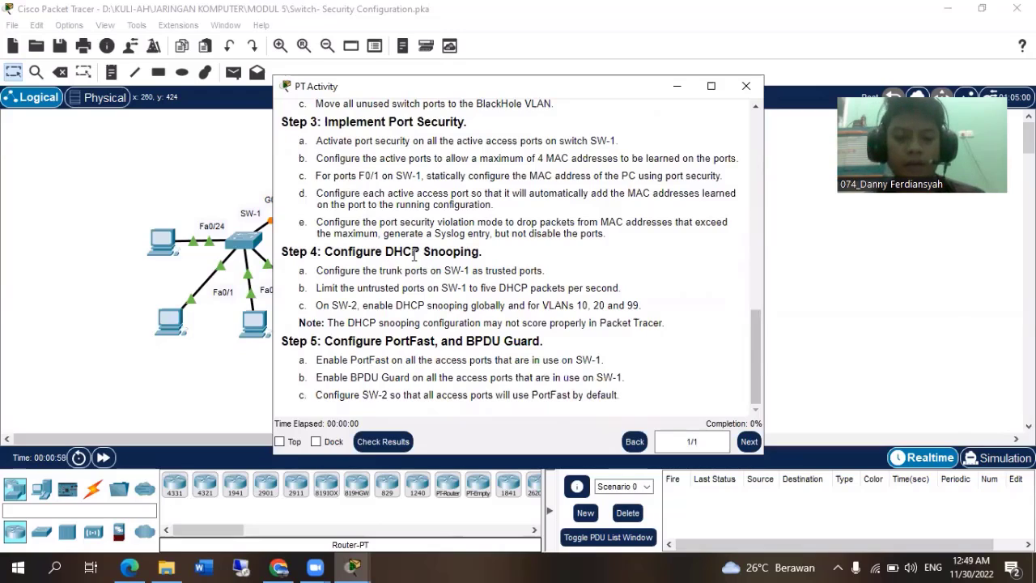
{"action": "scroll", "coordinate": [494, 287], "scroll_direction": "up", "scroll_amount": 1}
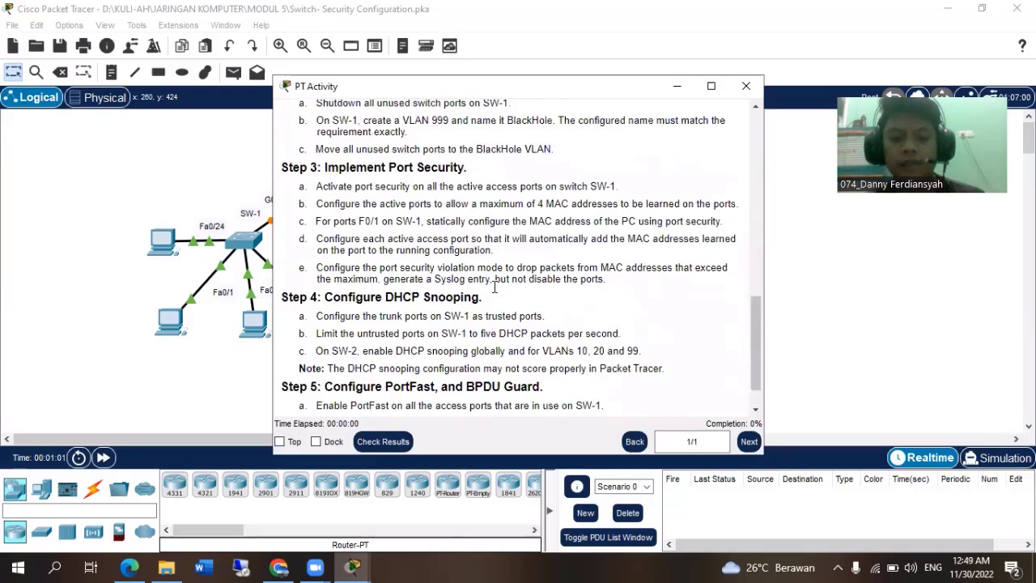
{"action": "scroll", "coordinate": [496, 293], "scroll_direction": "down", "scroll_amount": 1}
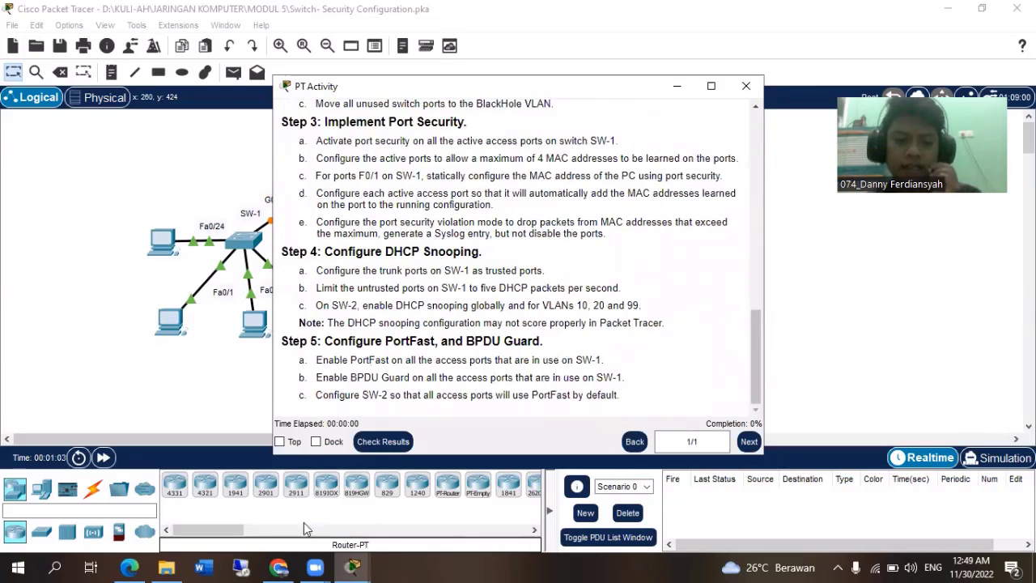
{"action": "scroll", "coordinate": [420, 260], "scroll_direction": "up", "scroll_amount": 4}
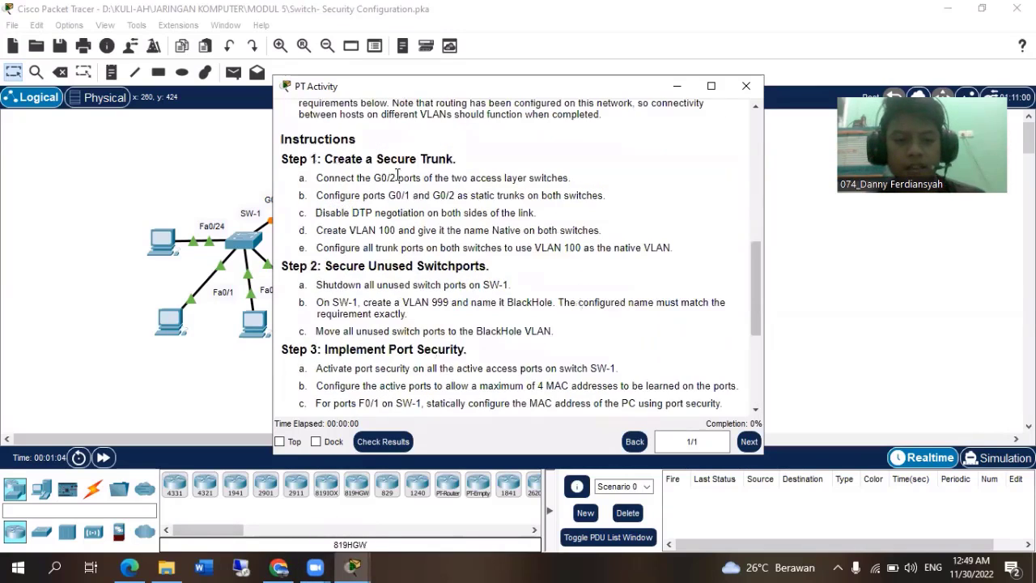
{"action": "scroll", "coordinate": [412, 315], "scroll_direction": "down", "scroll_amount": 4}
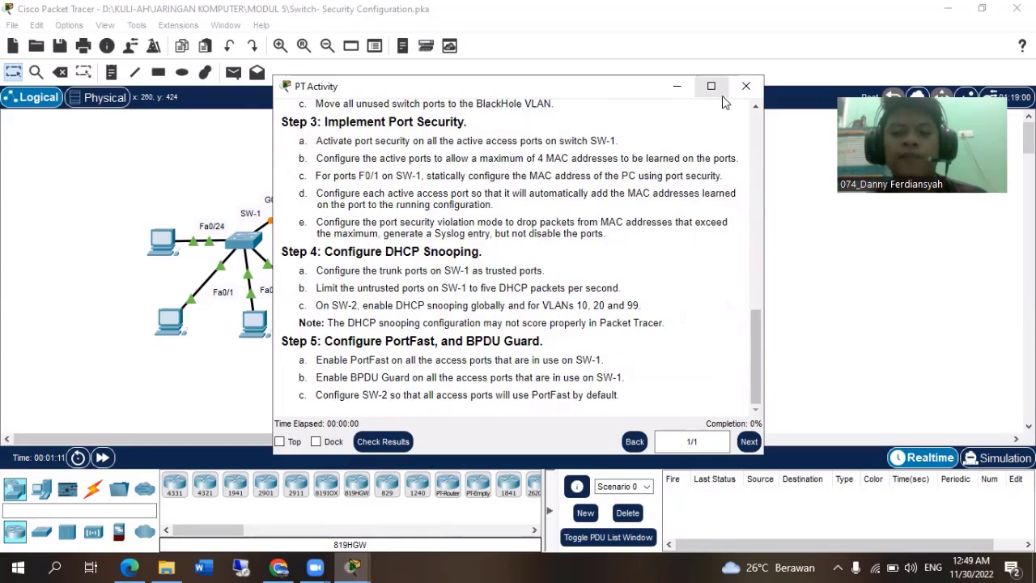
{"action": "scroll", "coordinate": [603, 270], "scroll_direction": "up", "scroll_amount": 7}
{"action": "scroll", "coordinate": [602, 262], "scroll_direction": "down", "scroll_amount": 1}
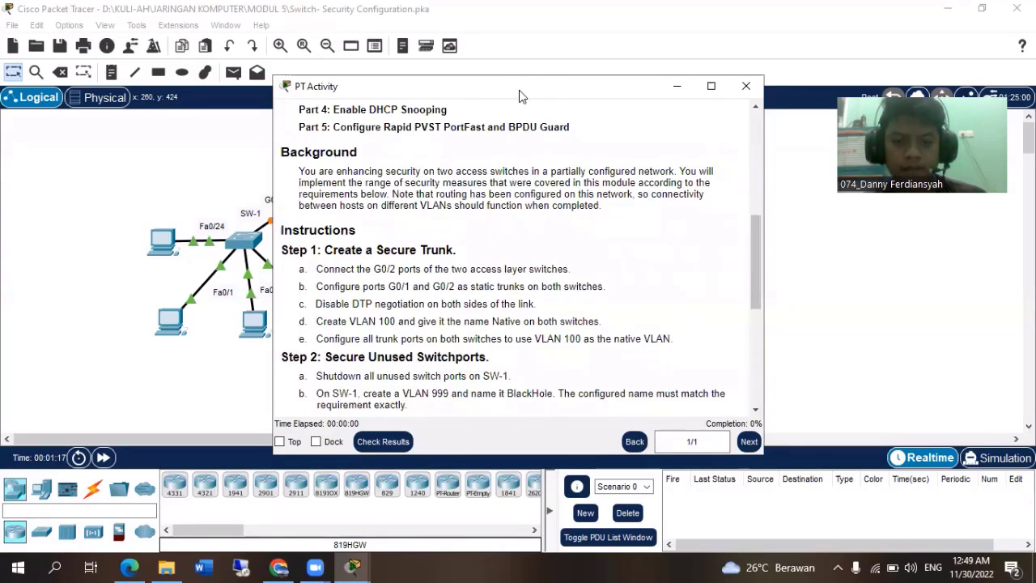
Following Step 1a, connect GigabitEthernet0/2 on SW-1 to GigabitEthernet0/2 on SW-2 with a copper straight-through cable.
{"action": "left_click_drag", "start_coordinate": [520, 85], "coordinate": [733, 76]}
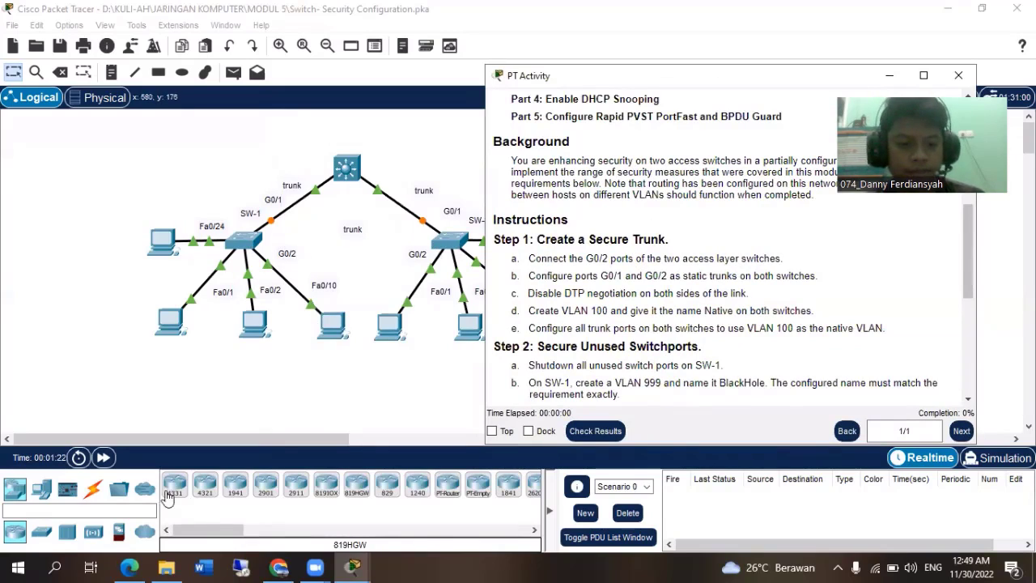
{"action": "left_click", "coordinate": [92, 488]}
{"action": "left_click", "coordinate": [235, 486]}
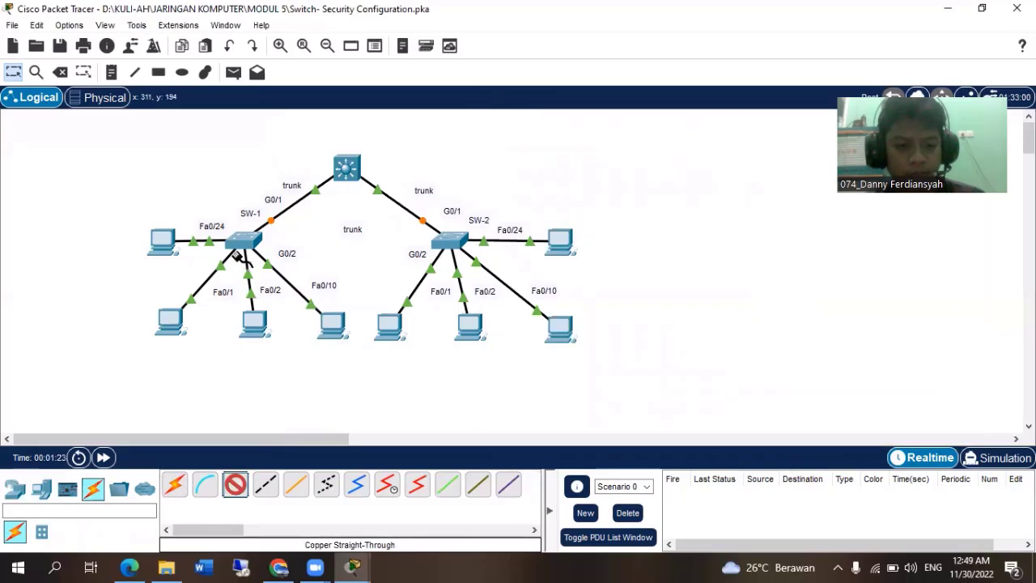
{"action": "left_click", "coordinate": [245, 245]}
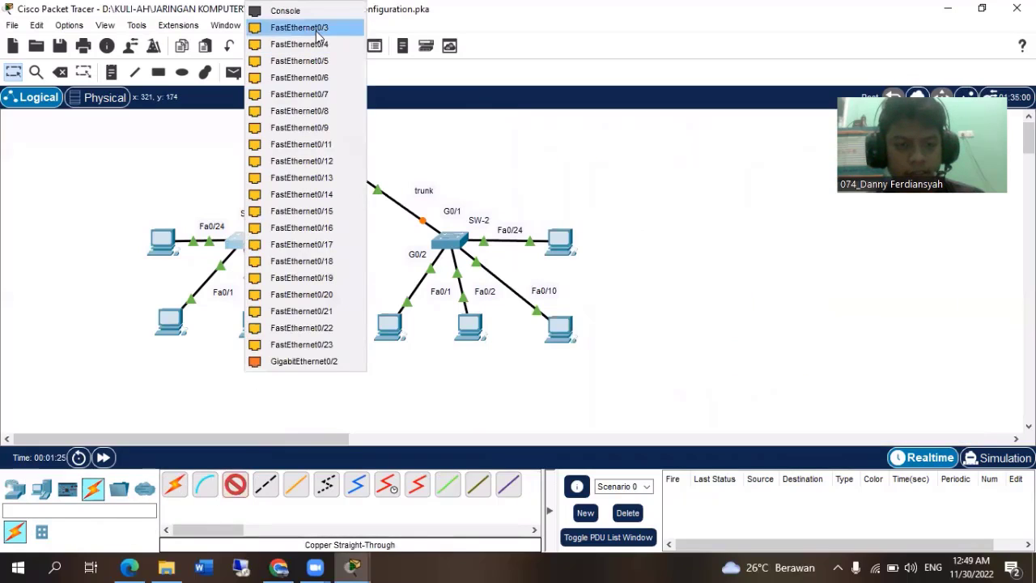
{"action": "left_click", "coordinate": [324, 363]}
{"action": "left_click", "coordinate": [447, 240]}
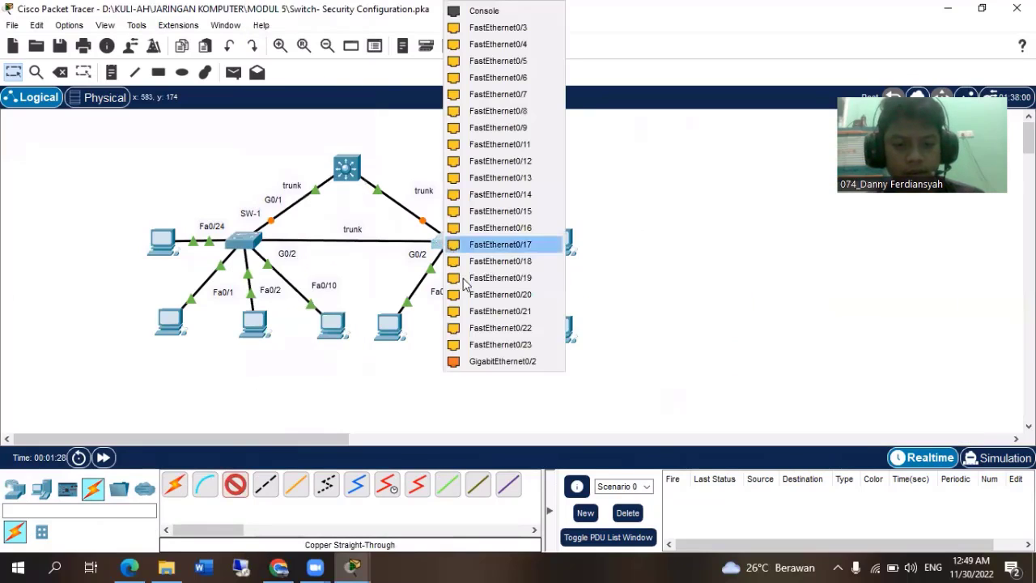
{"action": "left_click", "coordinate": [492, 364]}
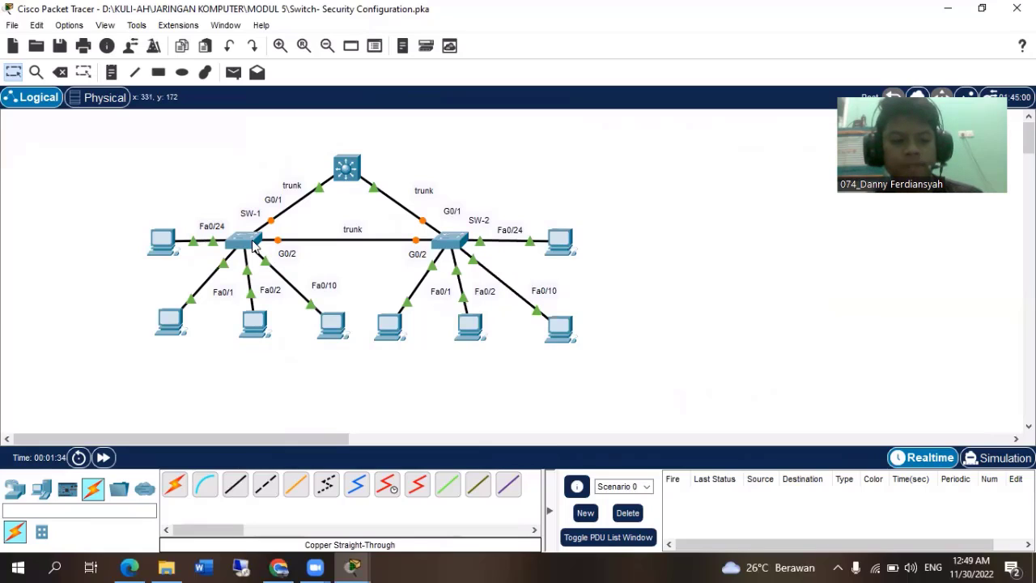
Open SW-1's command line and enter global configuration mode with en and conf t.
{"action": "left_click", "coordinate": [255, 245]}
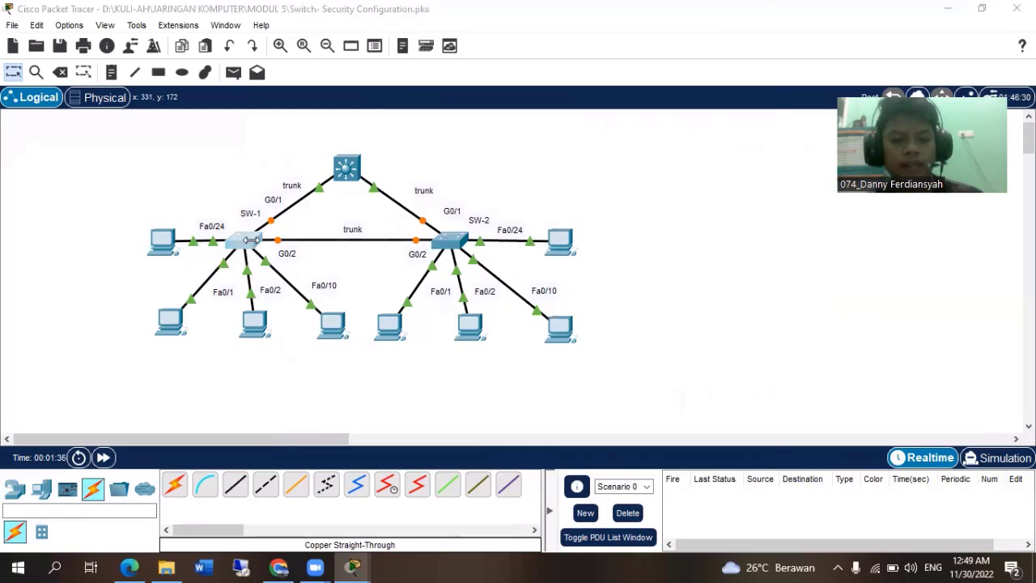
{"action": "key", "text": "Return"}
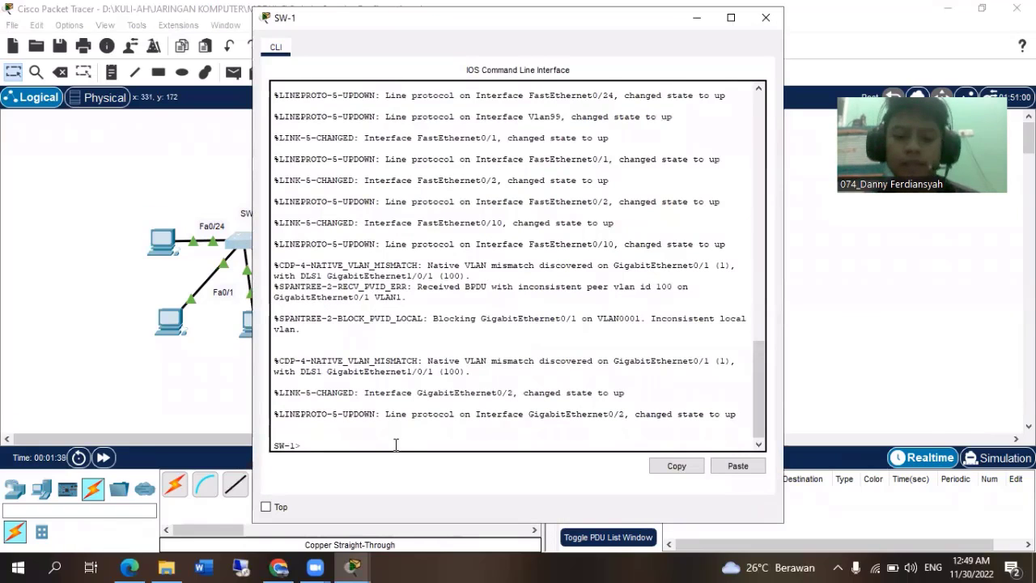
{"action": "type", "text": "en"}
{"action": "key", "text": "Return"}
{"action": "type", "text": "conf t"}
{"action": "key", "text": "Return"}
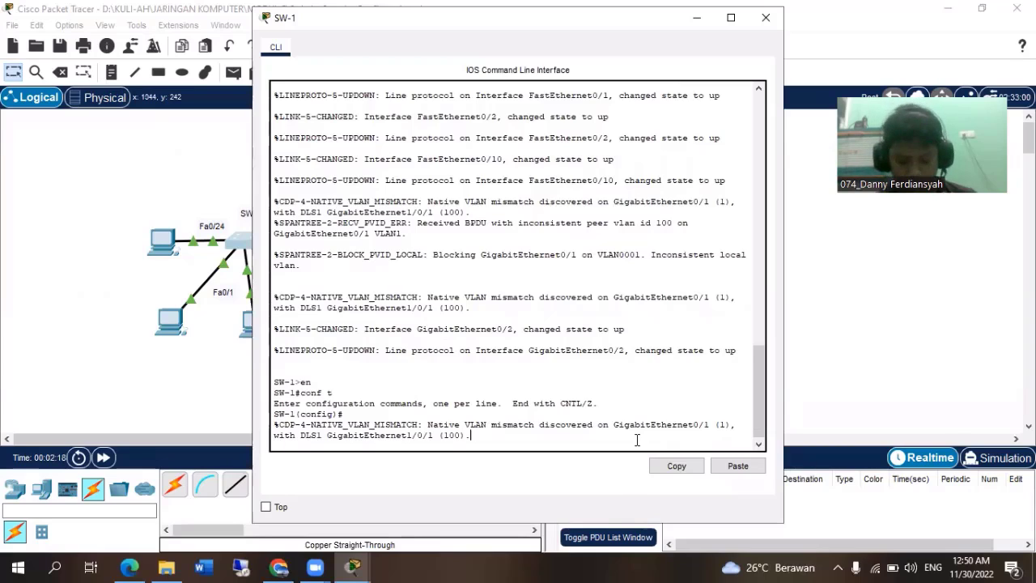
{"action": "key", "text": "Return"}
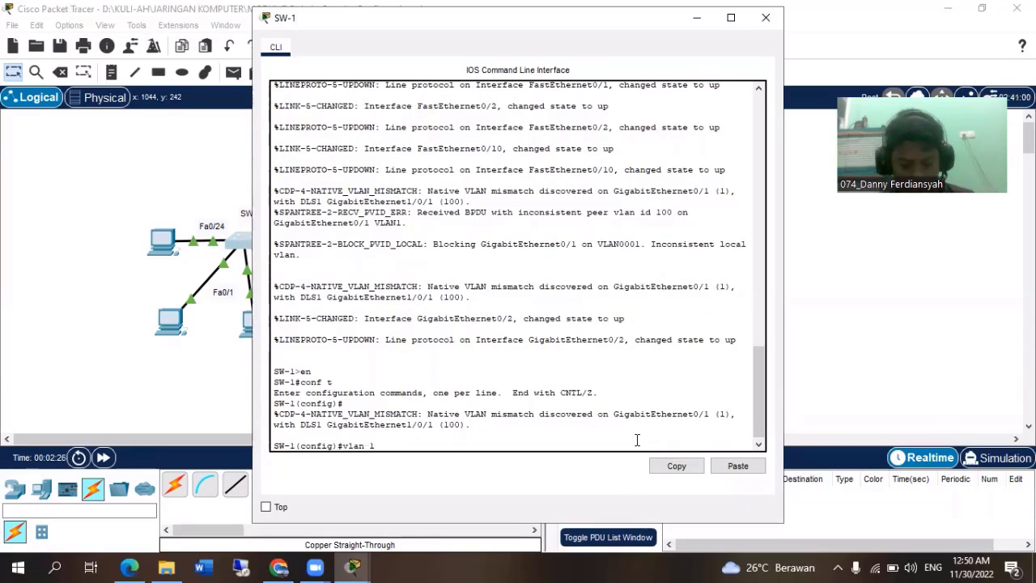
Create VLAN 100 on SW-1 and name it Native.
{"action": "type", "text": "00"}
{"action": "key", "text": "Return"}
{"action": "type", "text": "name NA"}
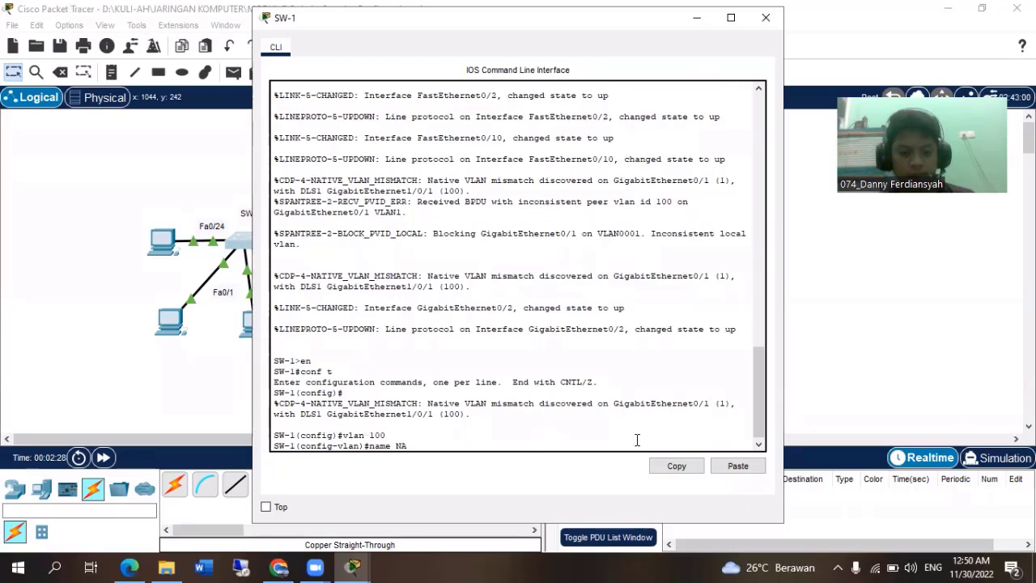
{"action": "type", "text": "tive"}
{"action": "key", "text": "Return"}
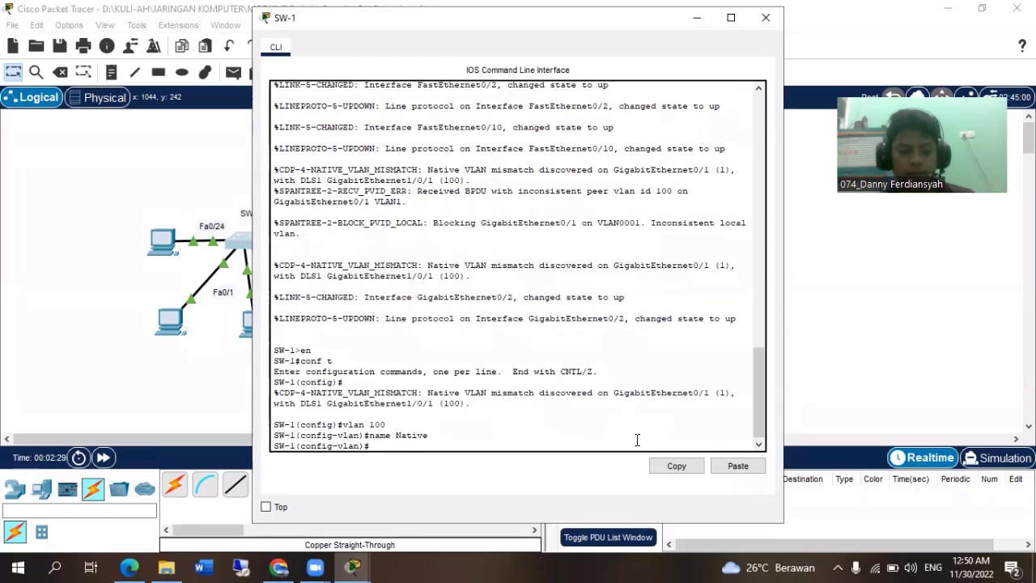
Create VLAN 999 on SW-1 named BlackHole, return to global configuration mode and close SW-1's window.
{"action": "type", "text": "vlan "}
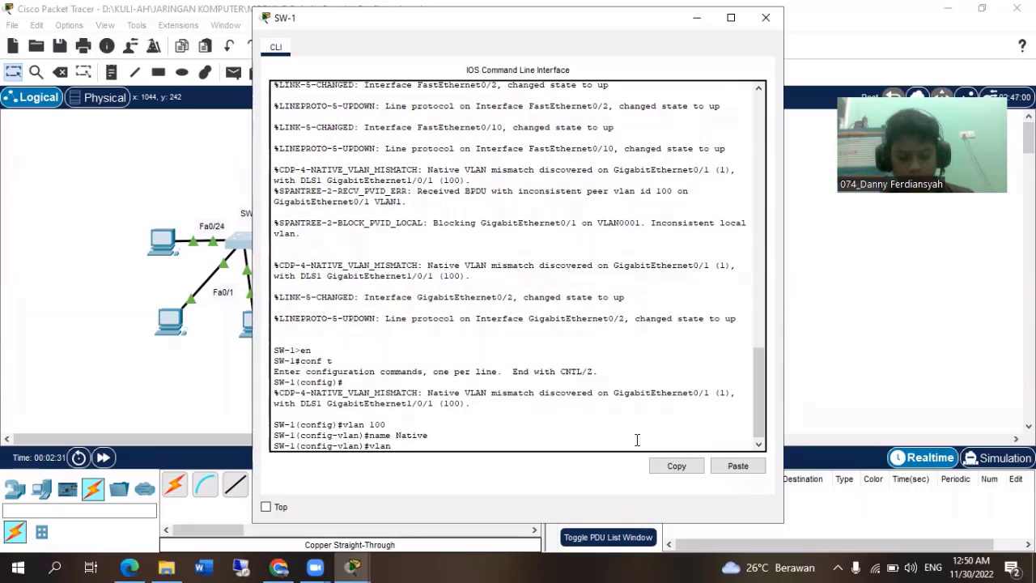
{"action": "type", "text": "999"}
{"action": "key", "text": "Return"}
{"action": "type", "text": "name Bal"}
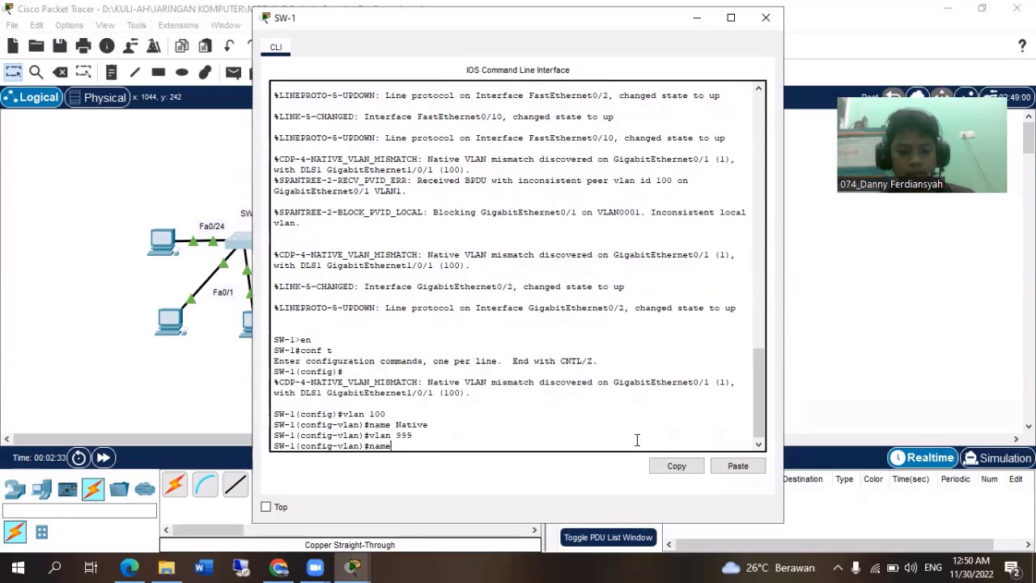
{"action": "key", "text": "BackSpace"}
{"action": "key", "text": "BackSpace"}
{"action": "type", "text": "lac"}
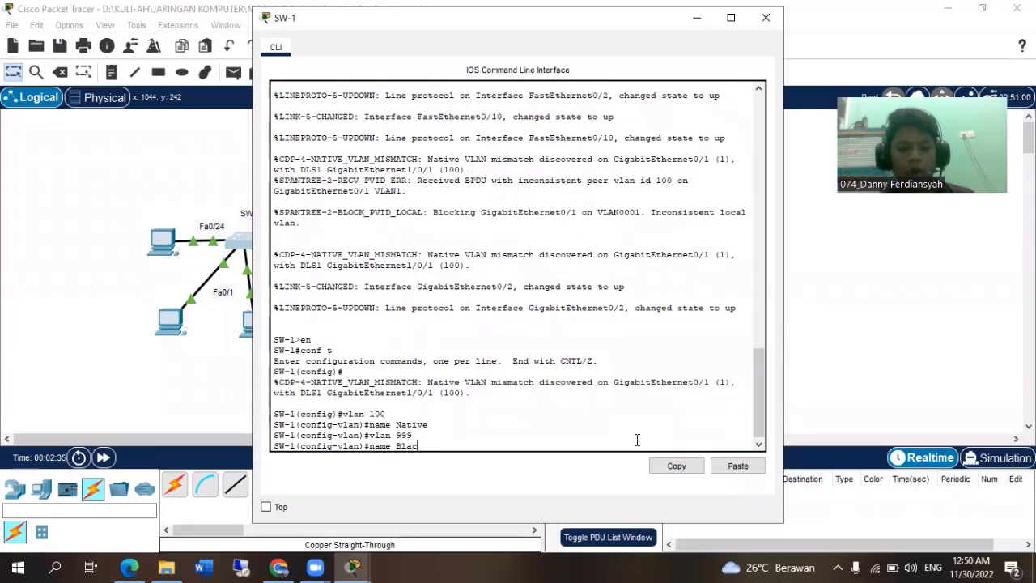
{"action": "type", "text": "kHole"}
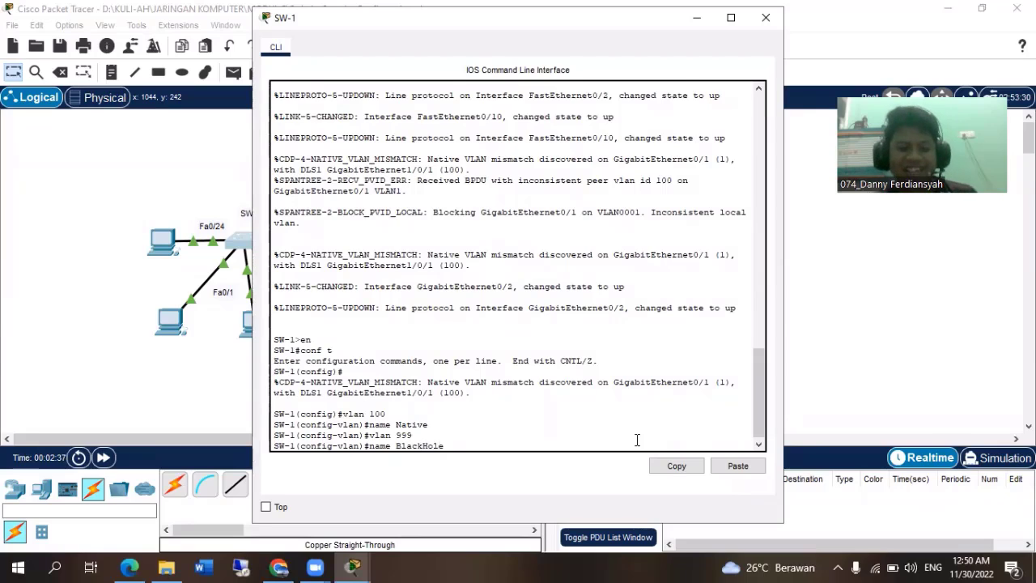
{"action": "key", "text": "Return"}
{"action": "type", "text": "ex"}
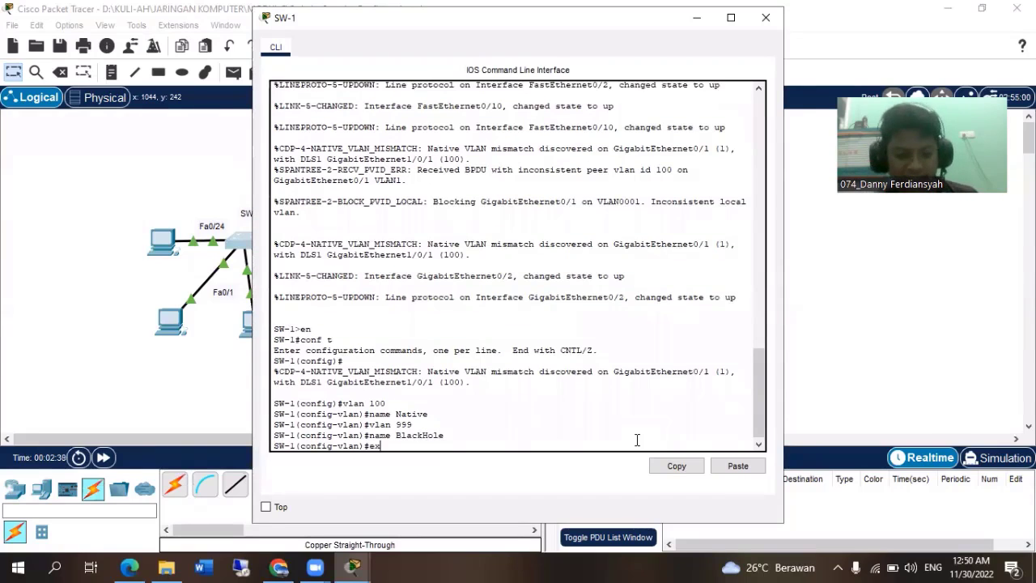
{"action": "key", "text": "Return"}
{"action": "left_click_drag", "start_coordinate": [334, 19], "coordinate": [340, 110]}
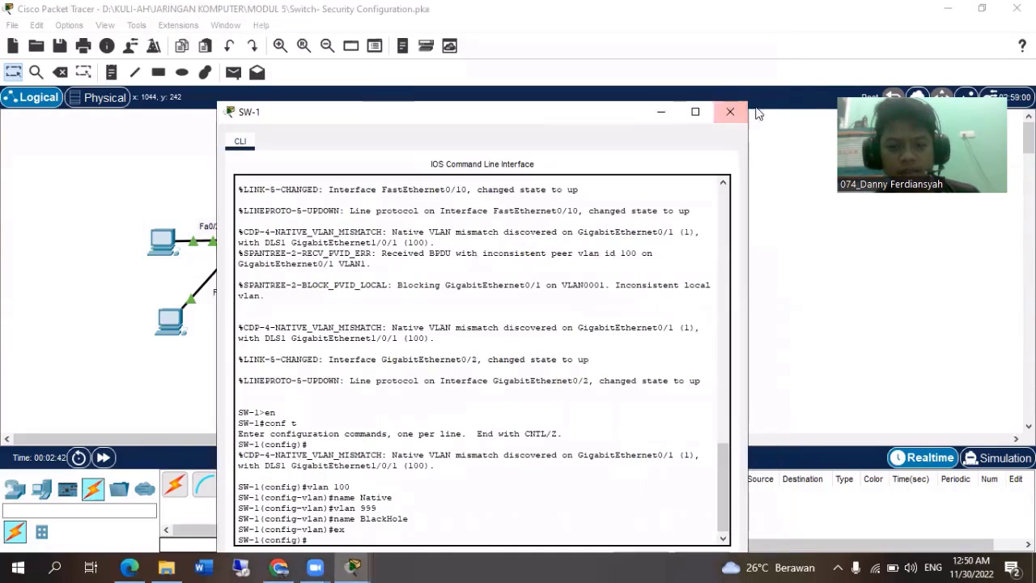
{"action": "left_click", "coordinate": [731, 112]}
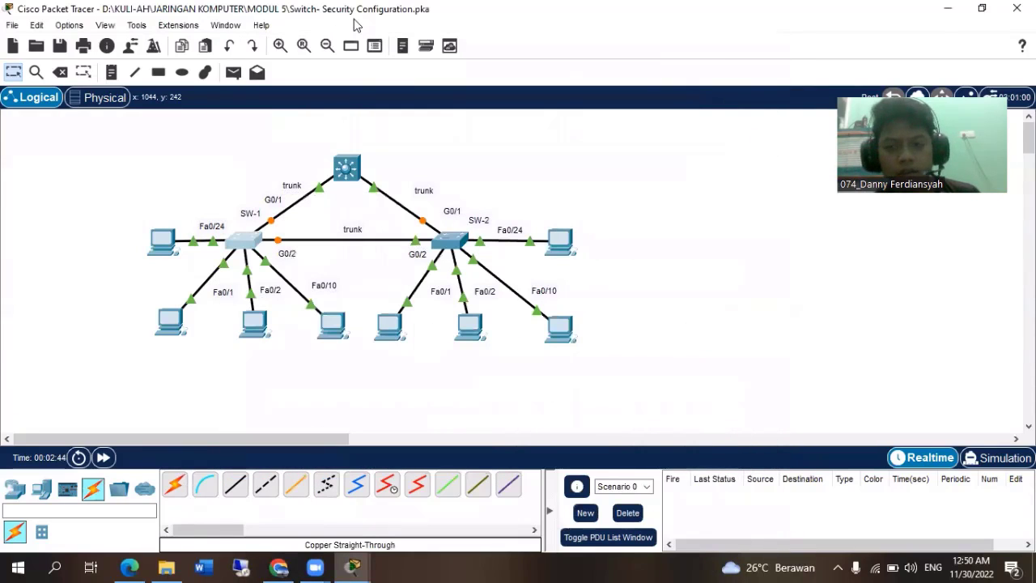
Open SW-2's command line and enter global configuration mode with en and conf t.
{"action": "left_click", "coordinate": [920, 67]}
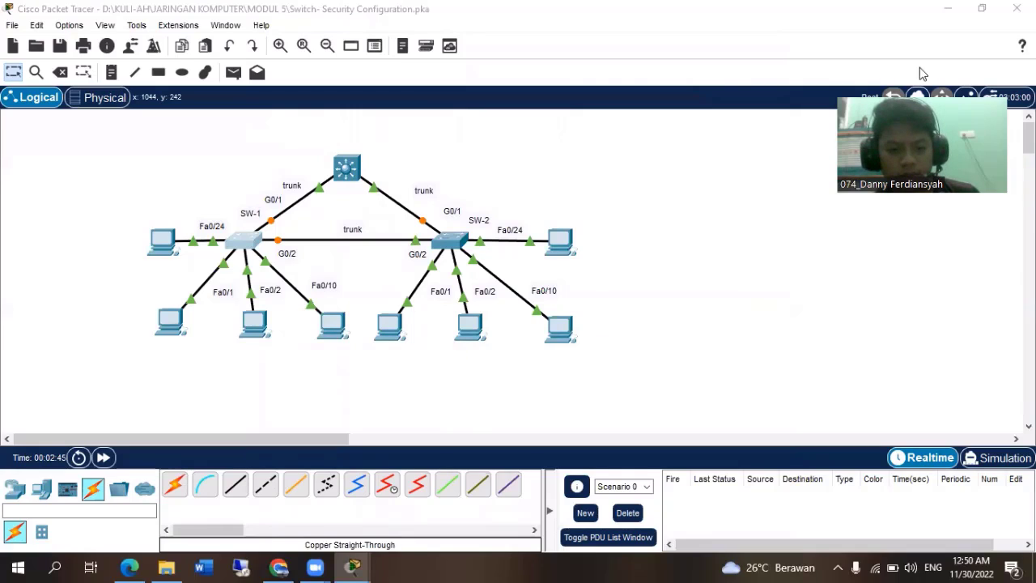
{"action": "left_click", "coordinate": [506, 139]}
{"action": "left_click", "coordinate": [451, 240]}
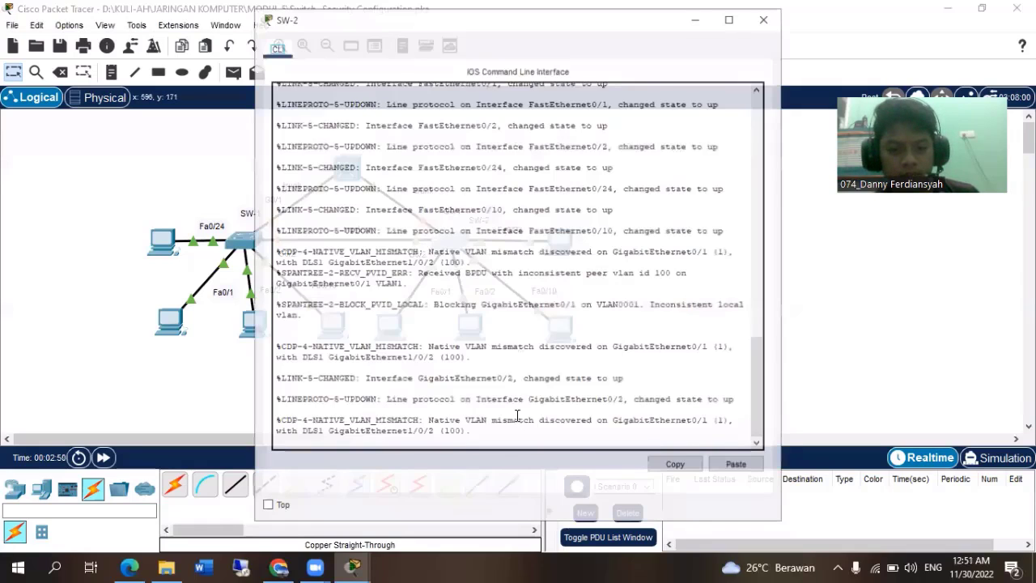
{"action": "key", "text": "Return"}
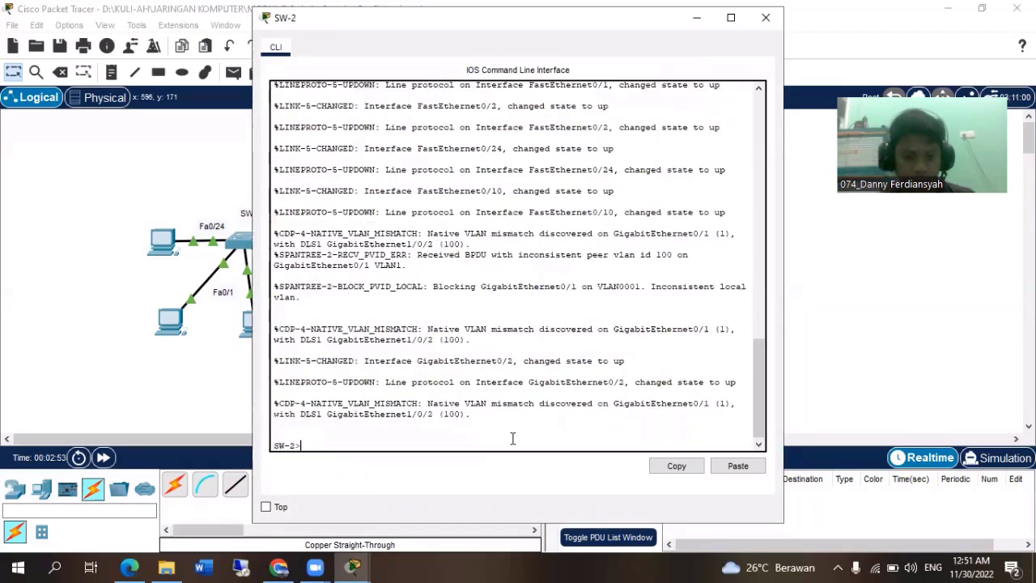
{"action": "type", "text": "en"}
{"action": "key", "text": "Return"}
{"action": "type", "text": "conf t"}
{"action": "key", "text": "Return"}
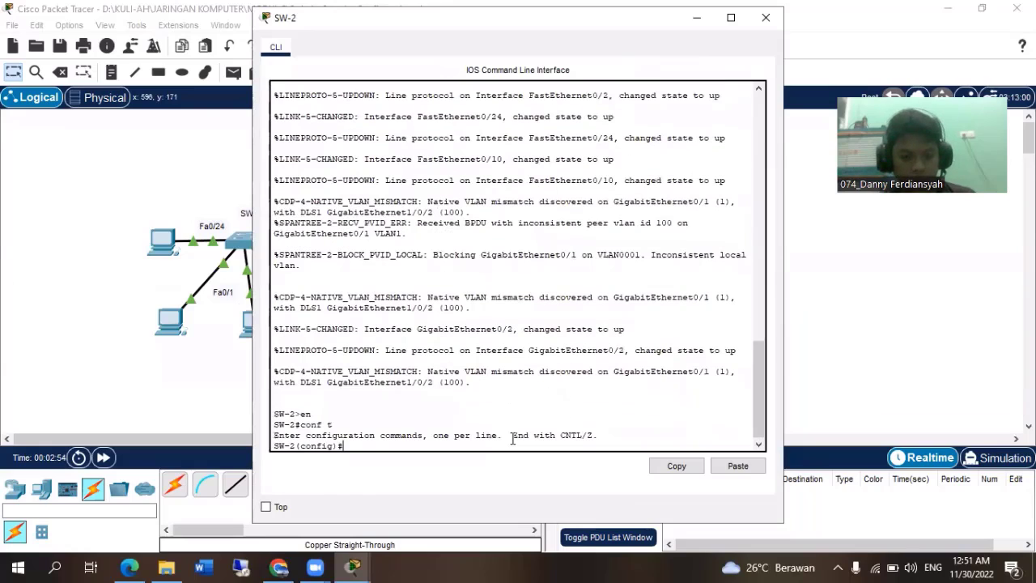
Create VLAN 100 on SW-2 and name it Native.
{"action": "type", "text": "vlan 100"}
{"action": "key", "text": "Return"}
{"action": "type", "text": "name "}
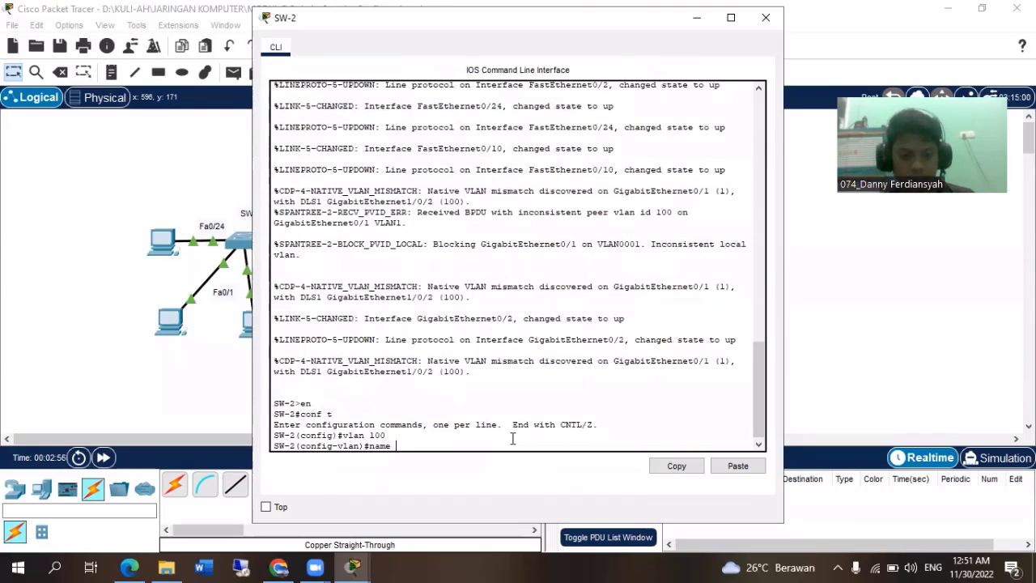
{"action": "type", "text": "Native"}
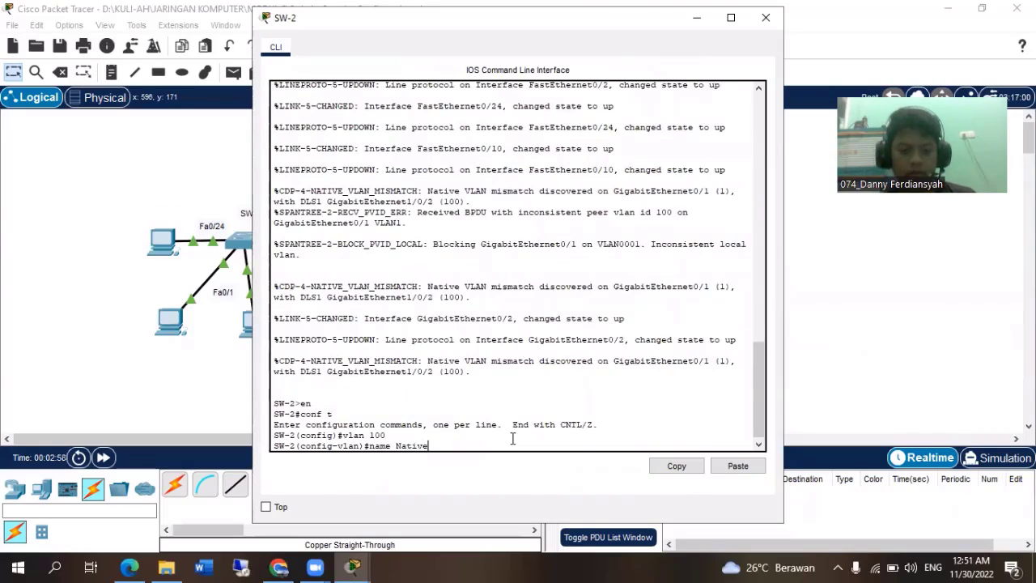
{"action": "key", "text": "Return"}
Create VLAN 999 on SW-2 named BlackHole, return to global configuration mode and close SW-2's window.
{"action": "type", "text": "vlan 999"}
{"action": "key", "text": "Return"}
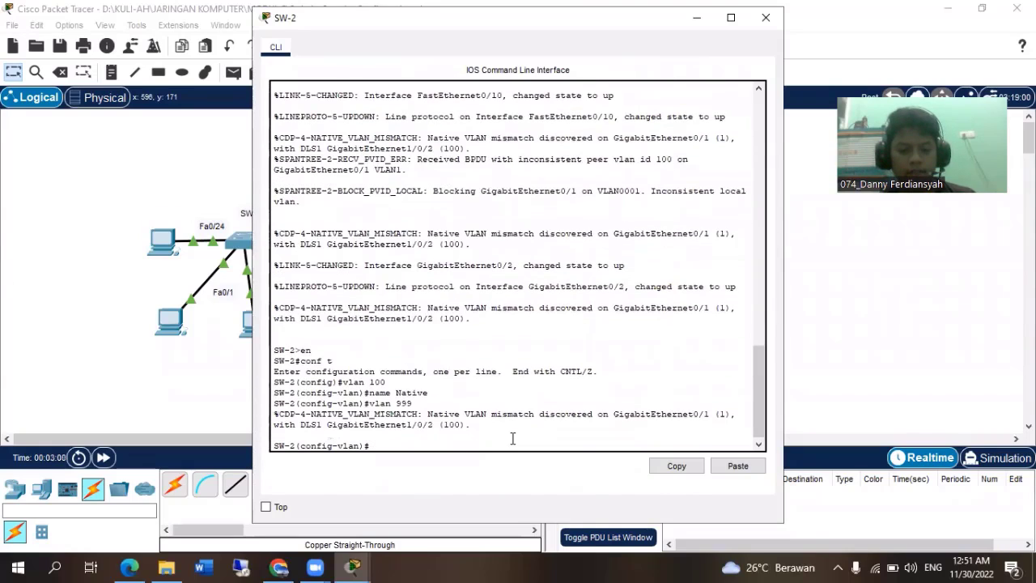
{"action": "type", "text": "name"}
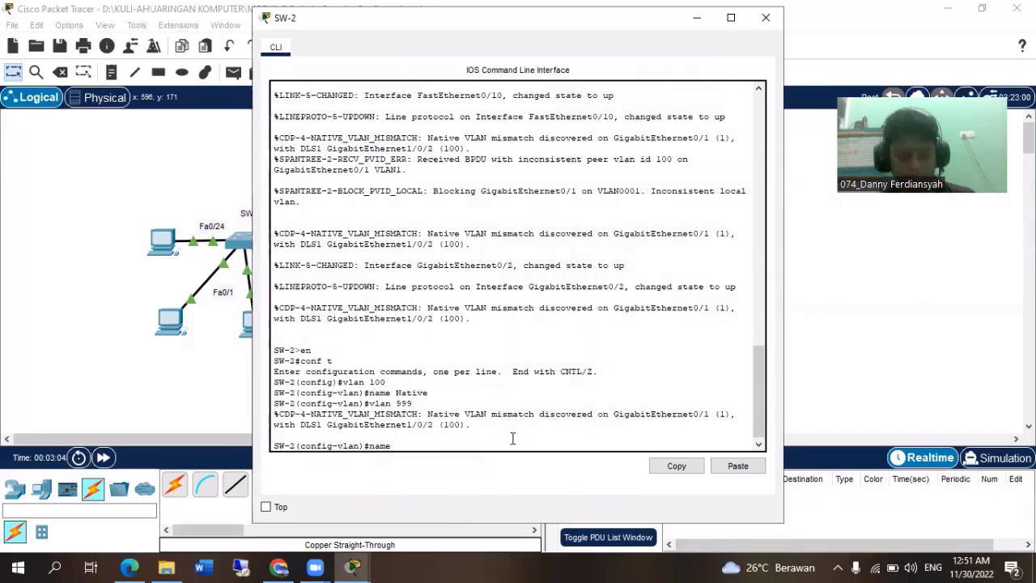
{"action": "type", "text": " BlackHole"}
{"action": "key", "text": "Return"}
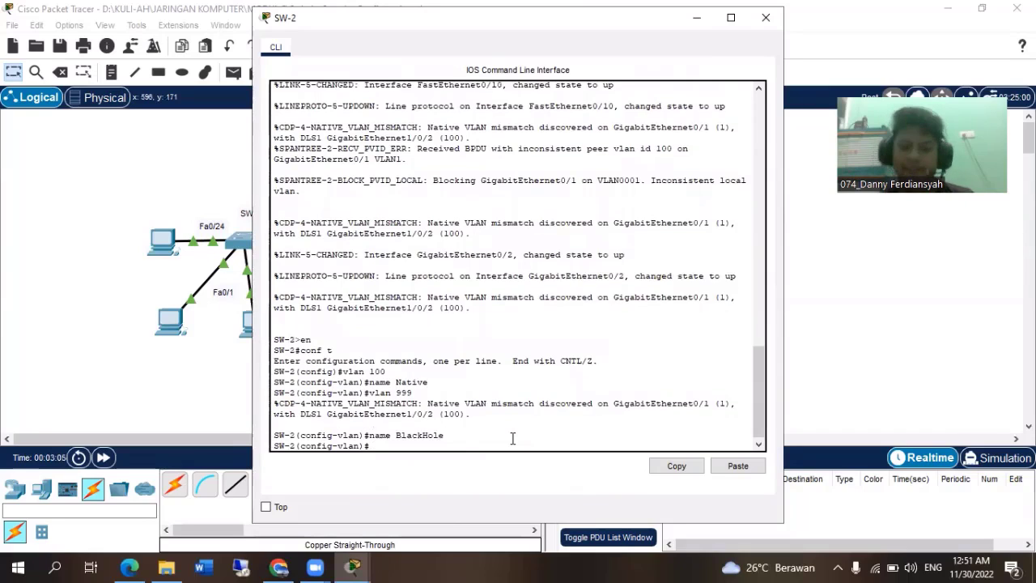
{"action": "type", "text": "ex"}
{"action": "key", "text": "Return"}
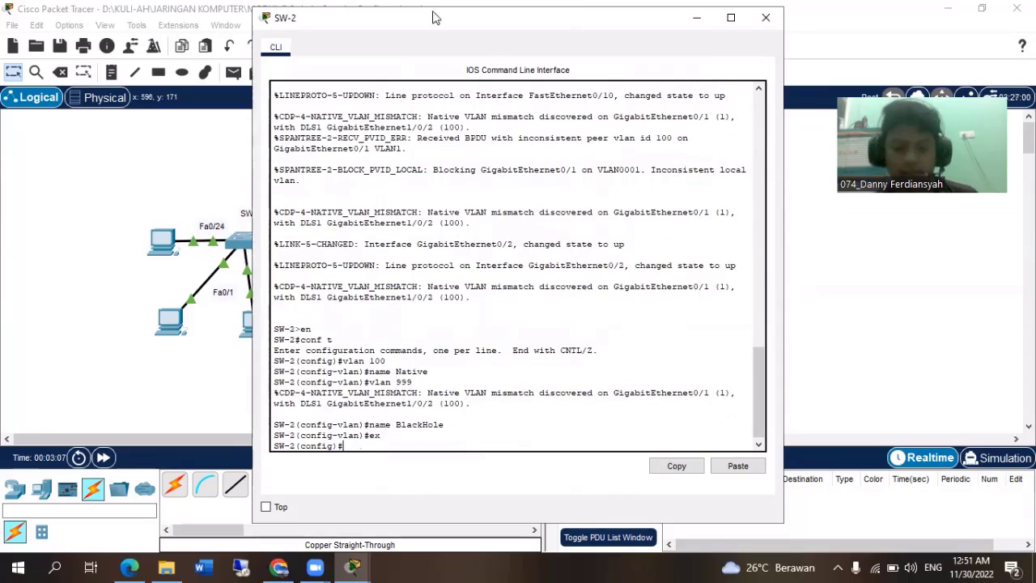
{"action": "left_click", "coordinate": [765, 17]}
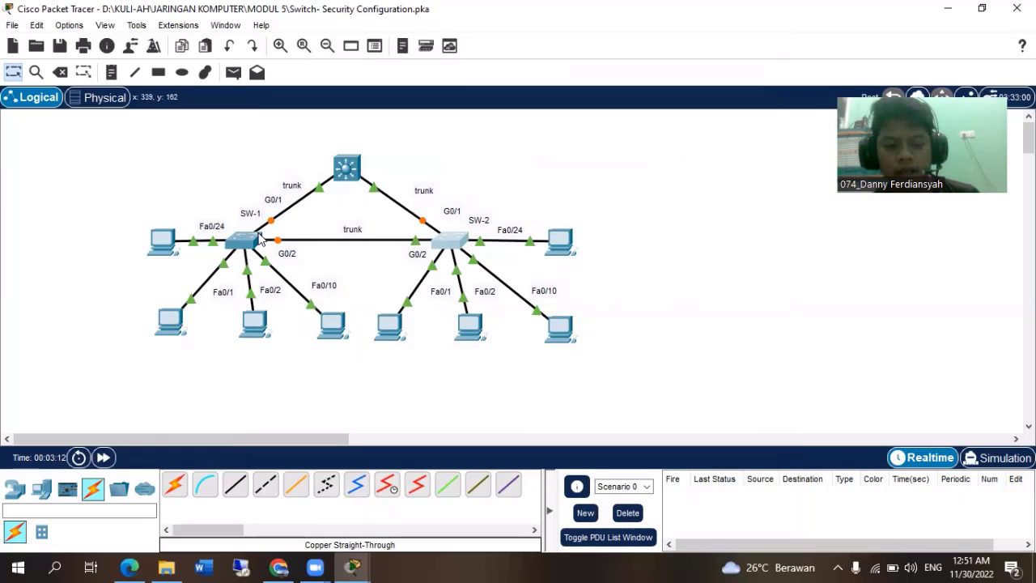
Reopen SW-1's command line and enter interface range configuration for gigabitEthernet 0/1-2.
{"action": "left_click", "coordinate": [259, 238]}
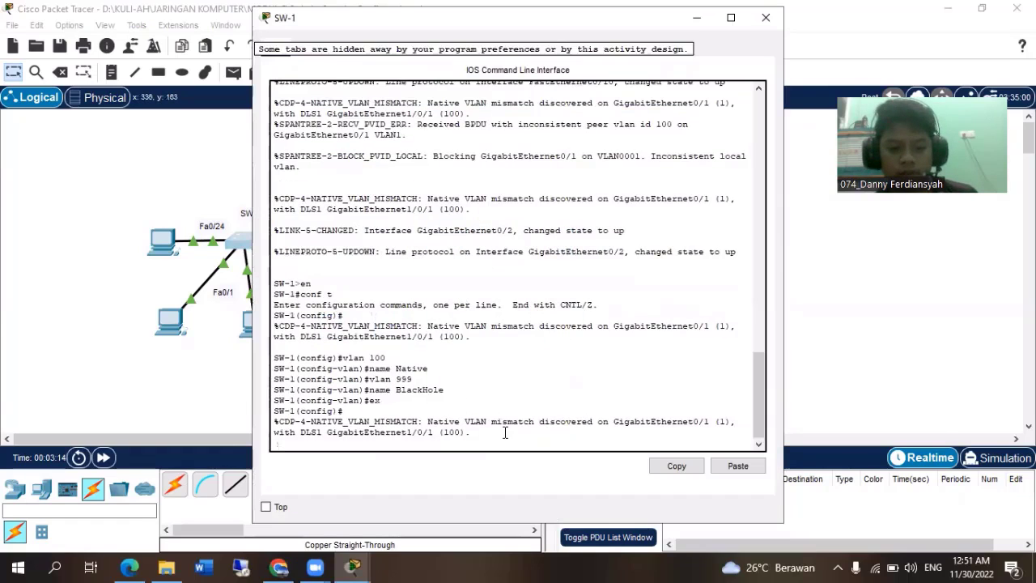
{"action": "key", "text": "Return"}
{"action": "type", "text": "inter"}
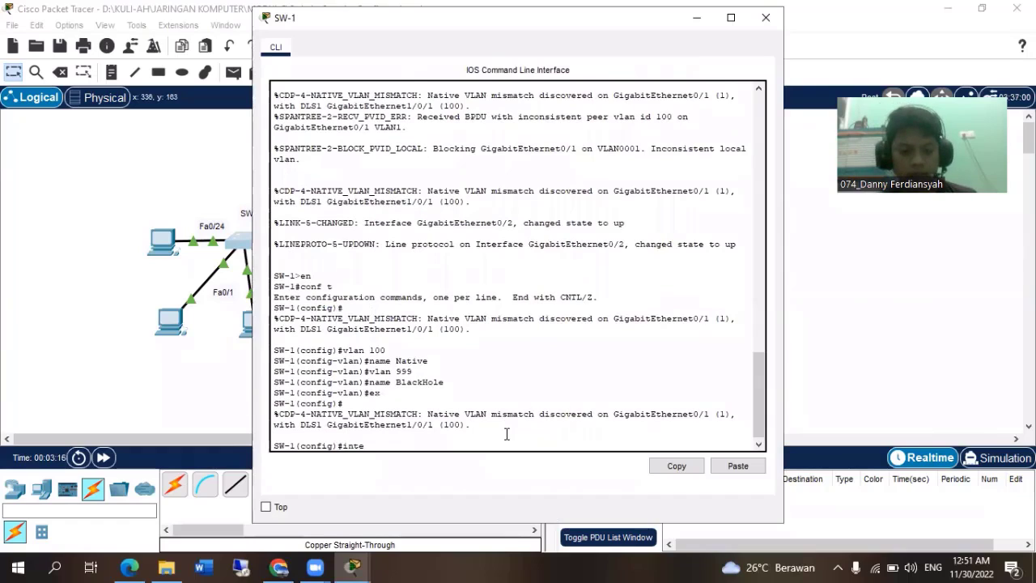
{"action": "key", "text": "Tab"}
{"action": "type", "text": "g"}
{"action": "key", "text": "Tab"}
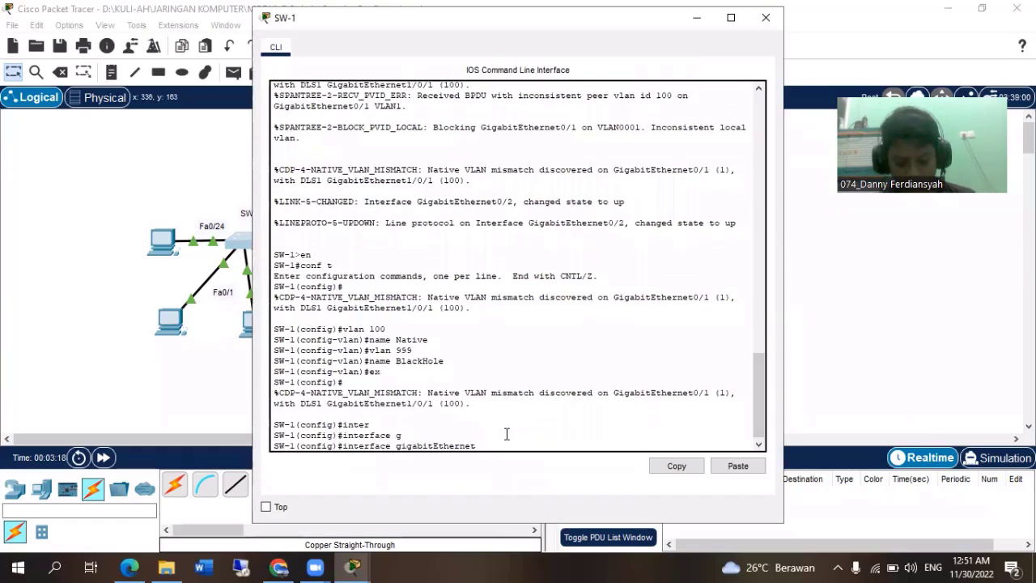
{"action": "type", "text": "0/"}
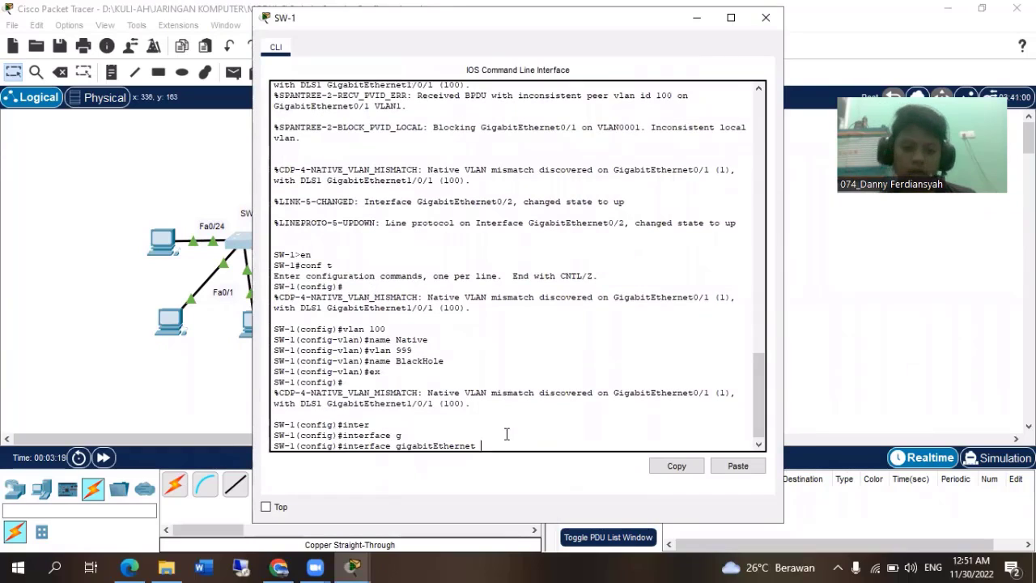
{"action": "key", "text": "BackSpace"}
{"action": "key", "text": "BackSpace"}
{"action": "key", "text": "BackSpace"}
{"action": "key", "text": "BackSpace"}
{"action": "key", "text": "BackSpace"}
{"action": "key", "text": "BackSpace"}
{"action": "key", "text": "BackSpace"}
{"action": "key", "text": "BackSpace"}
{"action": "key", "text": "BackSpace"}
{"action": "key", "text": "BackSpace"}
{"action": "key", "text": "BackSpace"}
{"action": "key", "text": "BackSpace"}
{"action": "type", "text": "range"}
{"action": "key", "text": "Tab"}
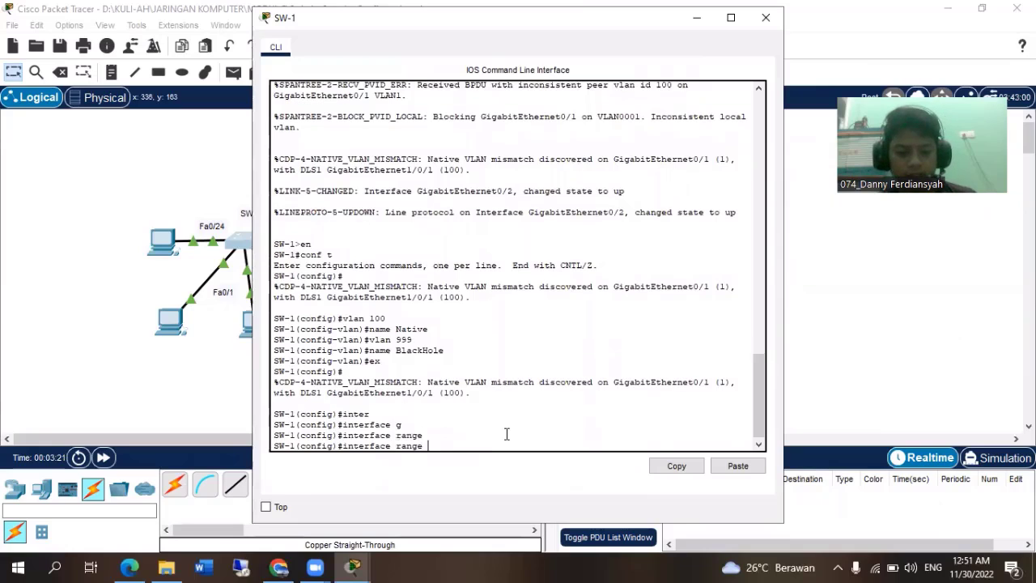
{"action": "type", "text": "gi"}
{"action": "key", "text": "Tab"}
{"action": "type", "text": "0/1-2"}
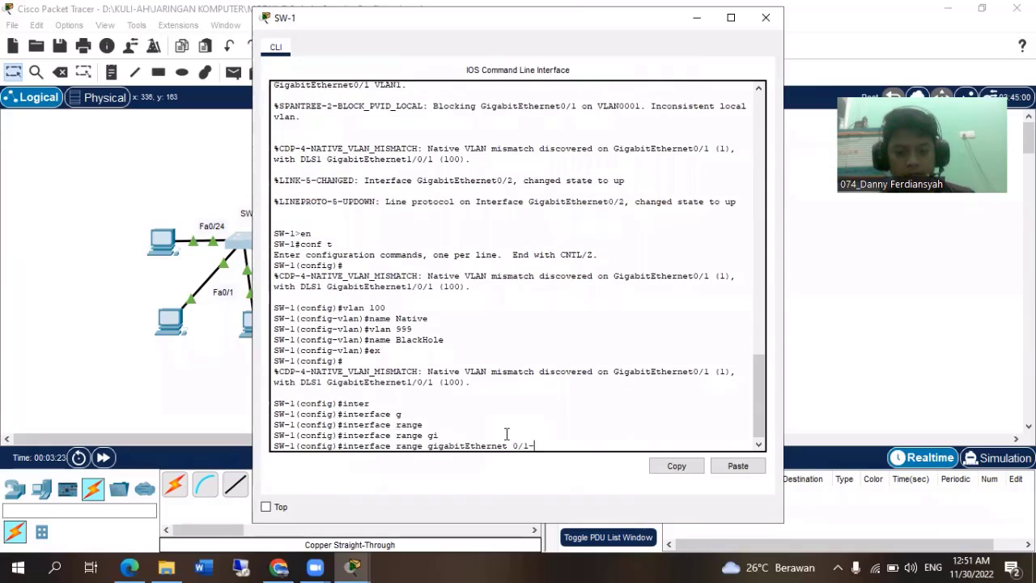
{"action": "key", "text": "Return"}
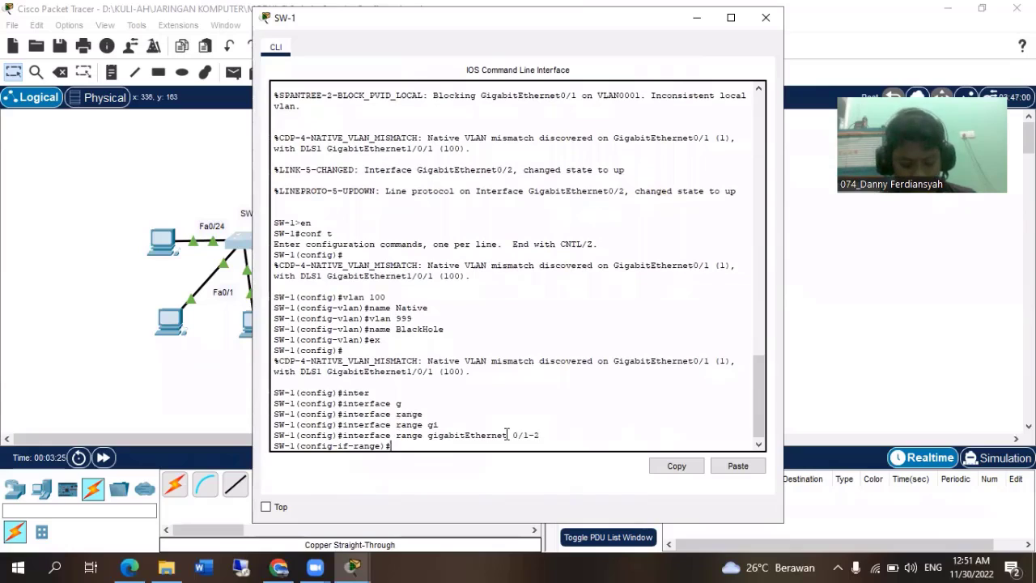
Set SW-1's GigabitEthernet0/1-2 ports to static trunking with switchport mode trunk.
{"action": "type", "text": "swi"}
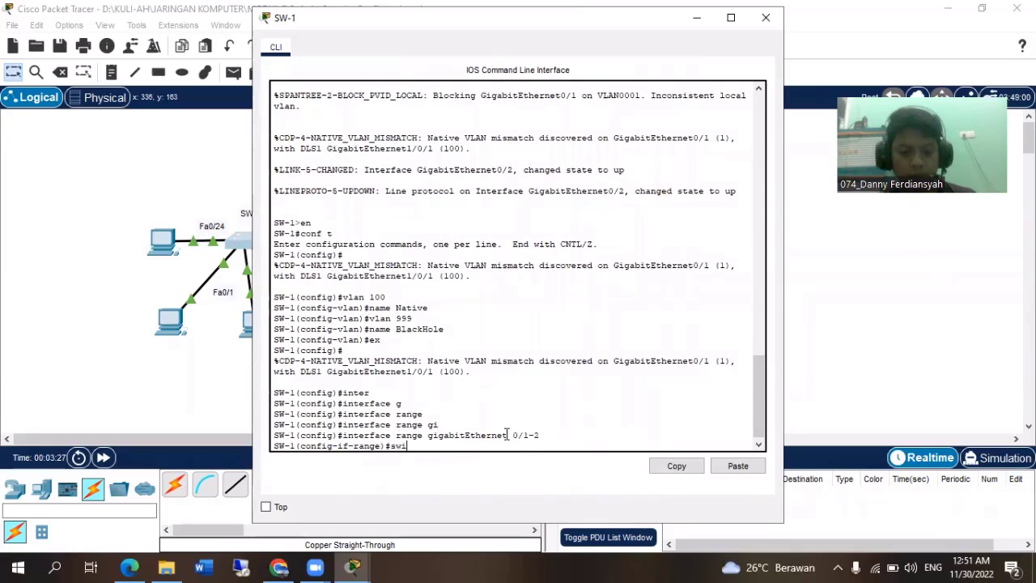
{"action": "key", "text": "Tab"}
{"action": "type", "text": "mode t"}
{"action": "type", "text": "r"}
{"action": "key", "text": "Tab"}
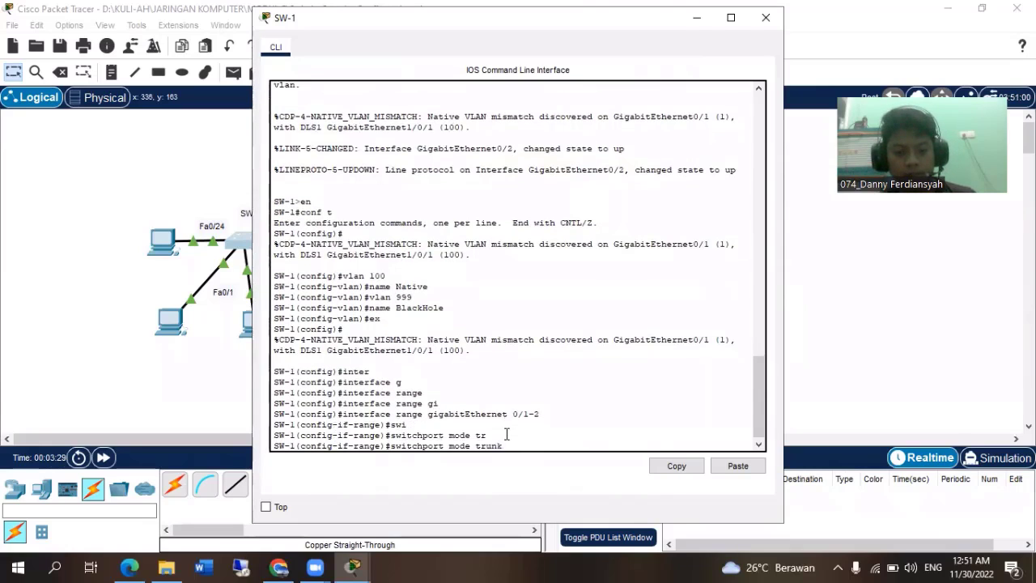
{"action": "key", "text": "Return"}
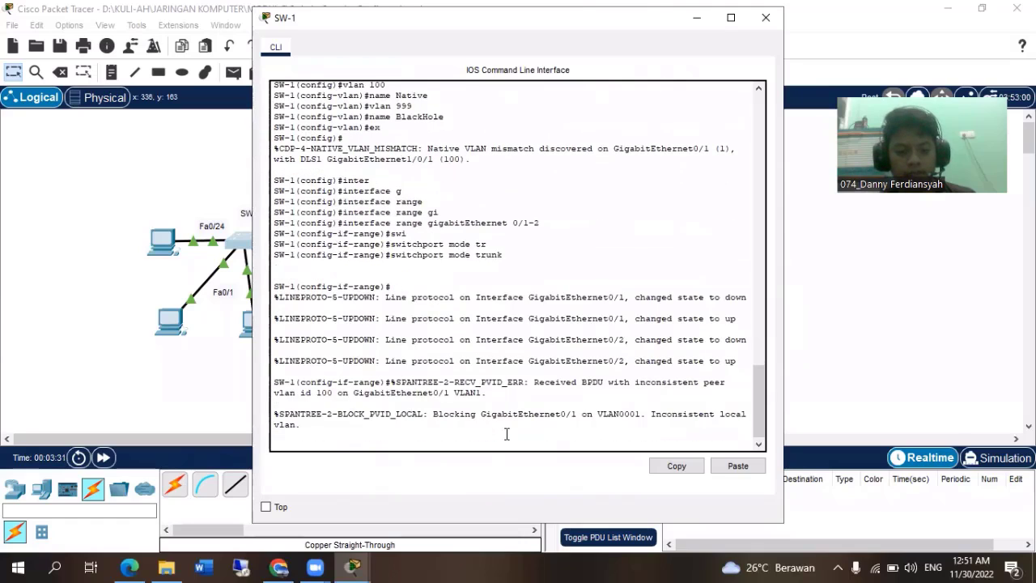
{"action": "key", "text": "Return"}
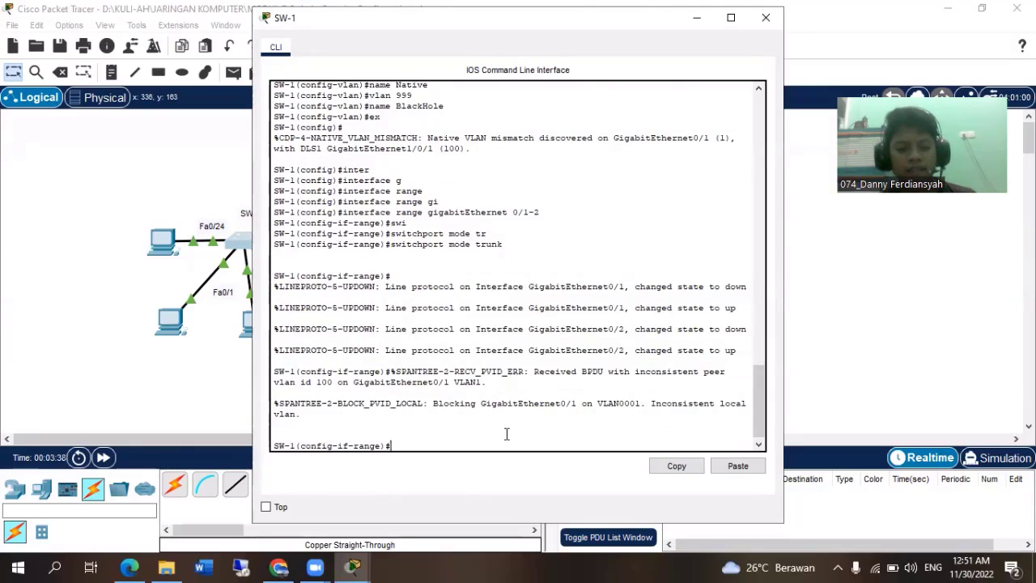
Disable DTP negotiation on SW-1's two trunk ports with switchport nonegotiate.
{"action": "type", "text": "sw"}
{"action": "key", "text": "Tab"}
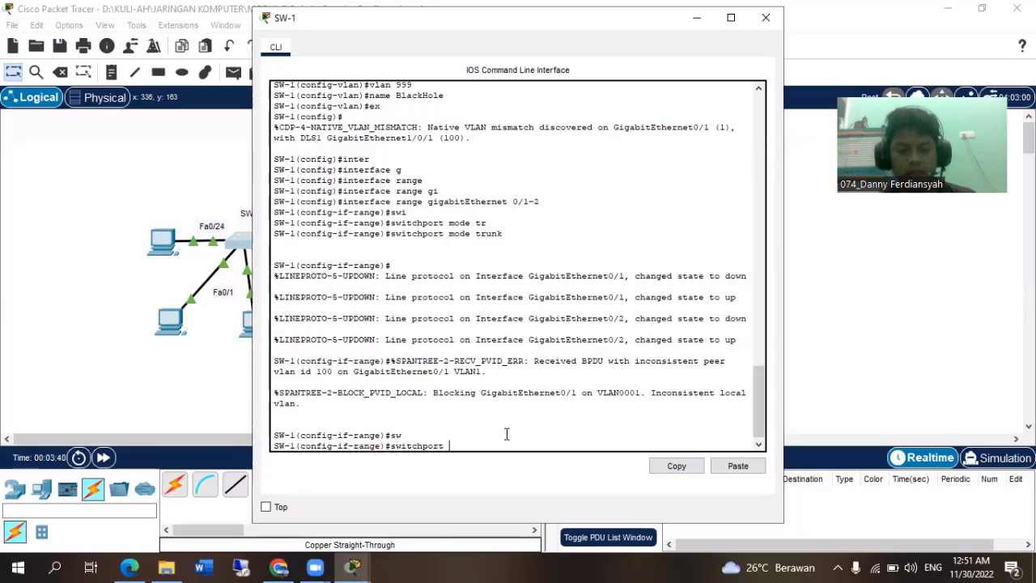
{"action": "type", "text": "non"}
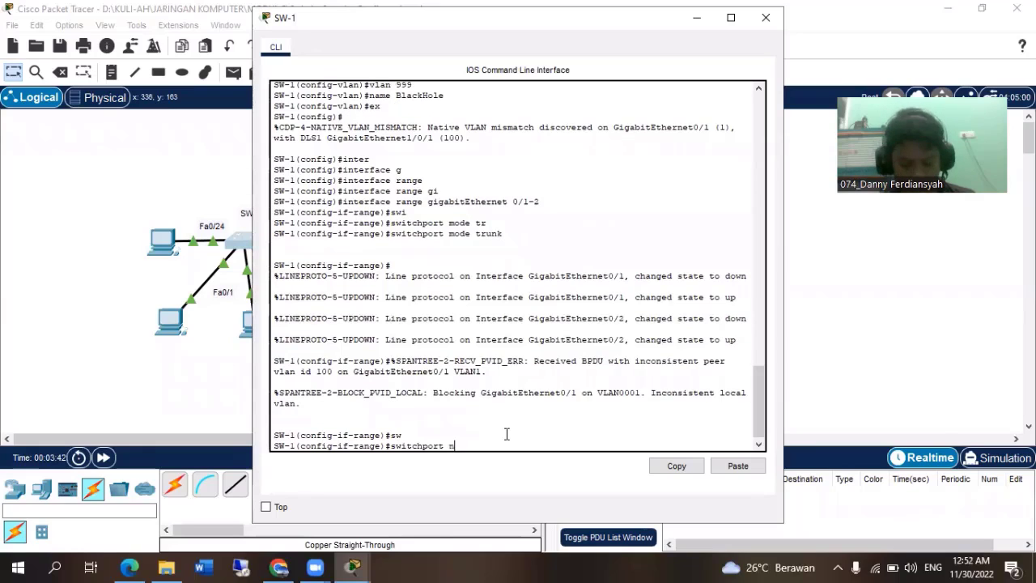
{"action": "key", "text": "Tab"}
{"action": "key", "text": "Return"}
Set VLAN 100 as the native VLAN on SW-1's two trunk ports with switchport trunk native vlan 100.
{"action": "type", "text": "sw"}
{"action": "key", "text": "Tab"}
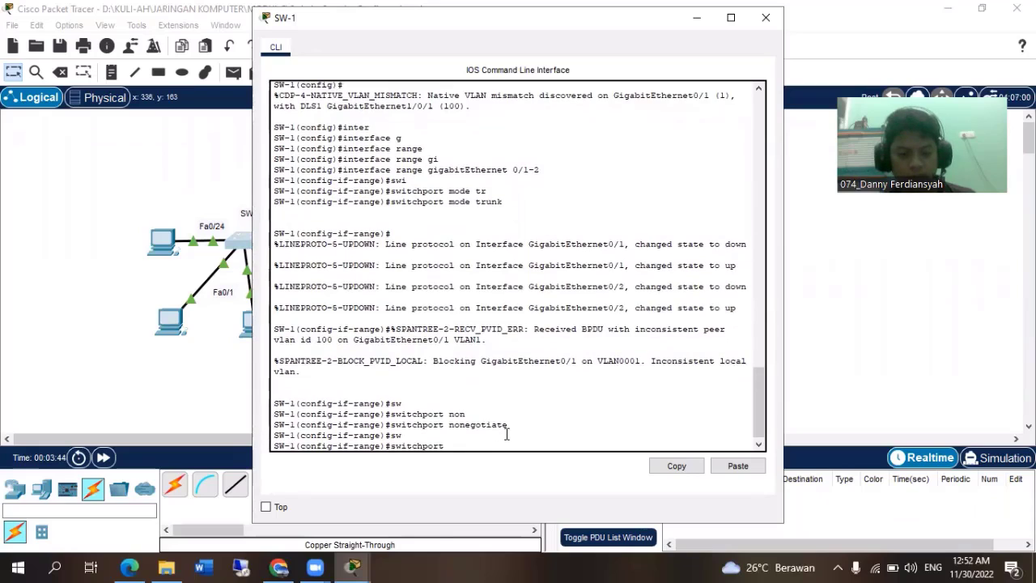
{"action": "type", "text": "tr"}
{"action": "key", "text": "Tab"}
{"action": "type", "text": "nati"}
{"action": "key", "text": "Tab"}
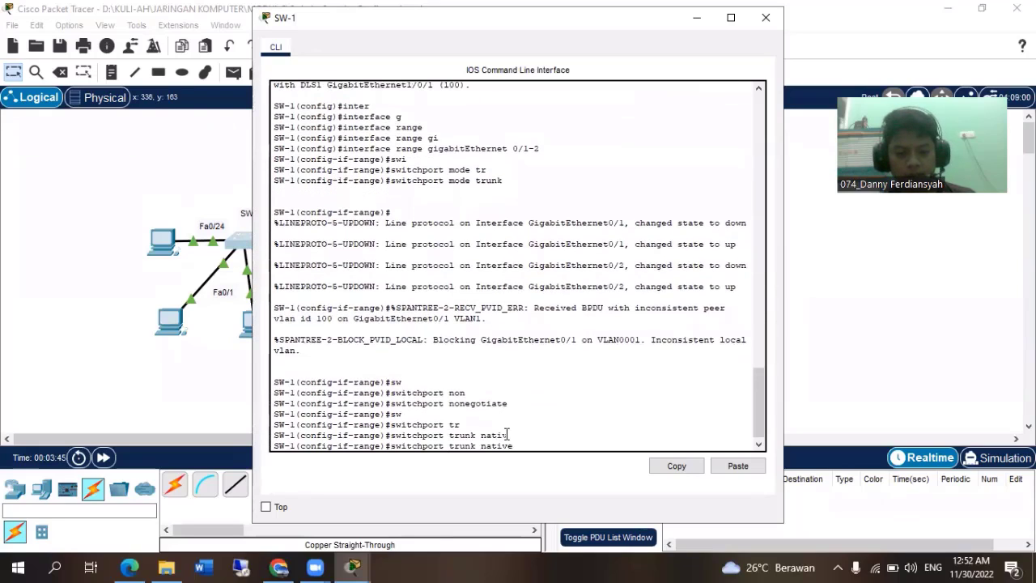
{"action": "type", "text": "vlan"}
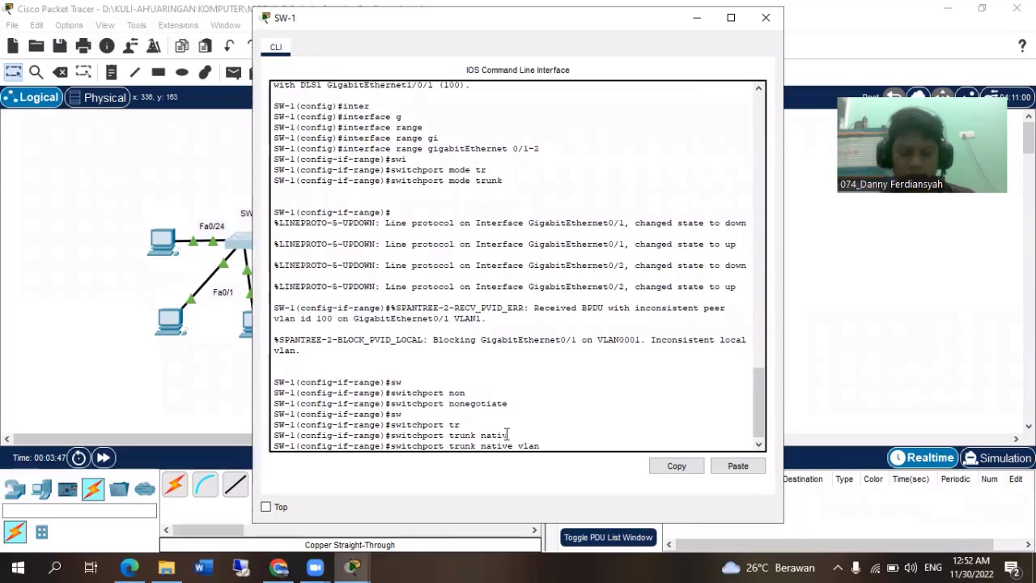
{"action": "type", "text": " 100"}
{"action": "key", "text": "Return"}
{"action": "key", "text": "Return"}
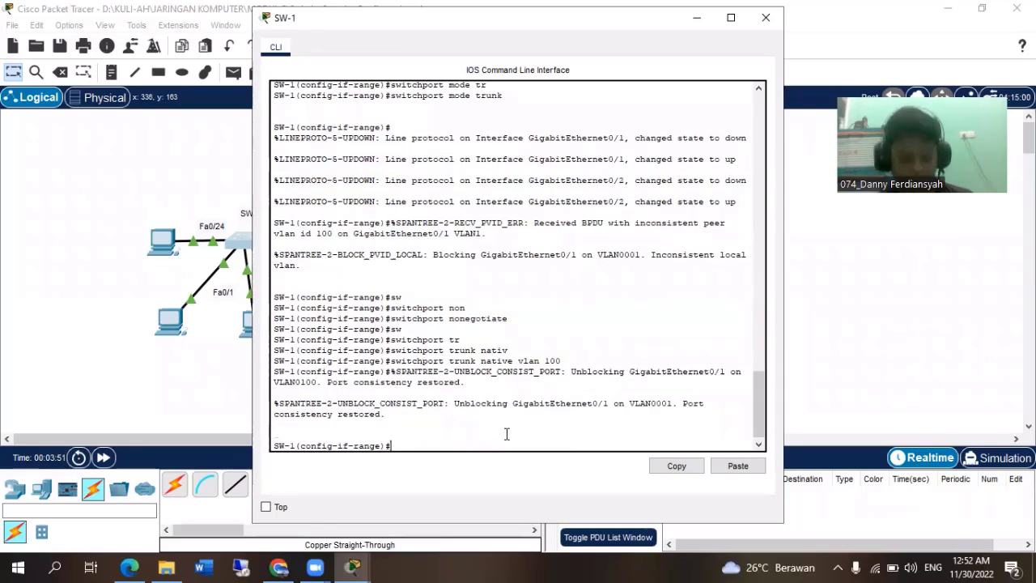
Return SW-1 to global configuration mode and close its window.
{"action": "type", "text": "ex"}
{"action": "key", "text": "Return"}
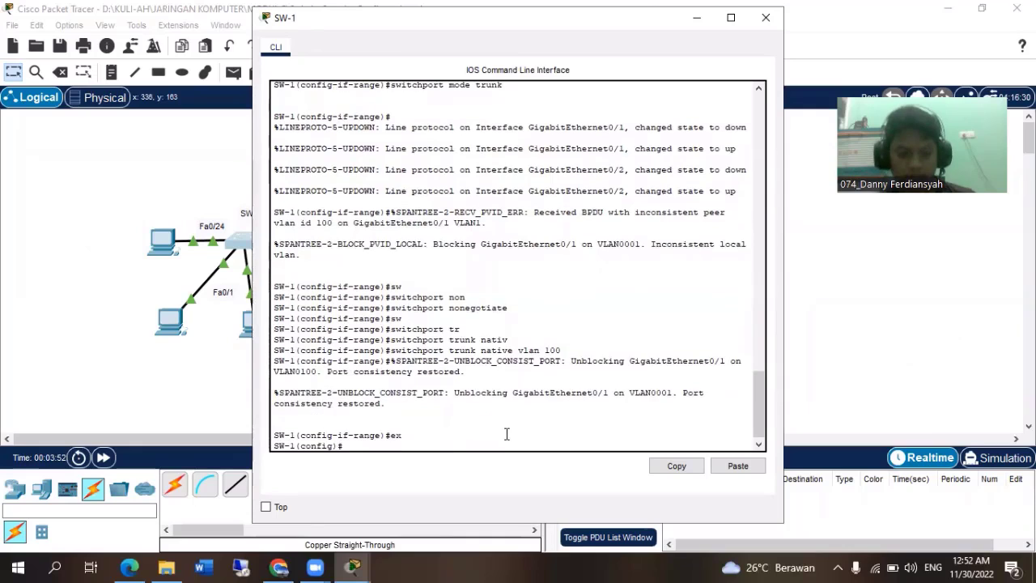
{"action": "left_click", "coordinate": [766, 17]}
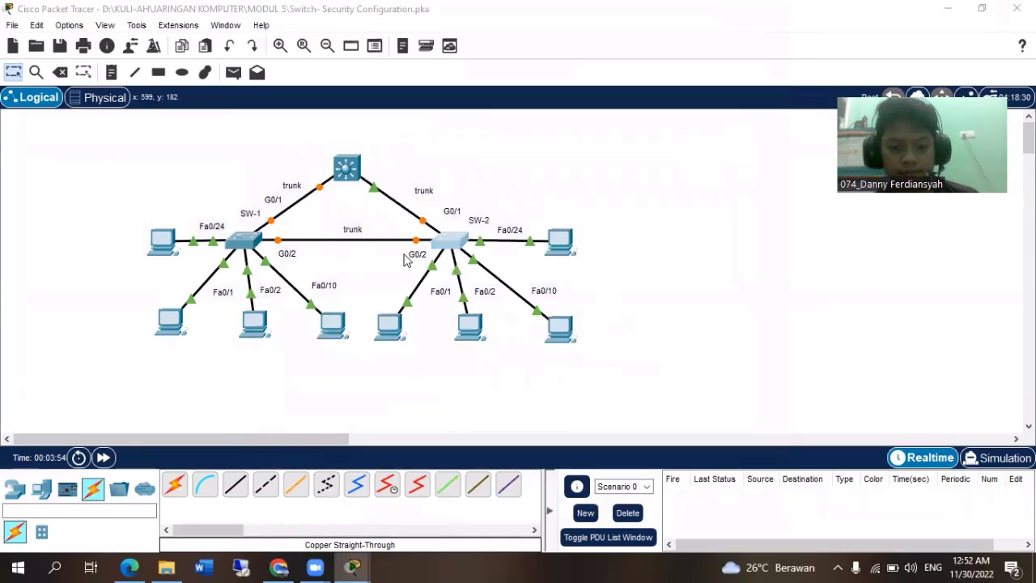
Open SW-2's command line and enter interface range configuration for gigabitEthernet 0/1-2.
{"action": "left_click", "coordinate": [450, 240]}
{"action": "key", "text": "Return"}
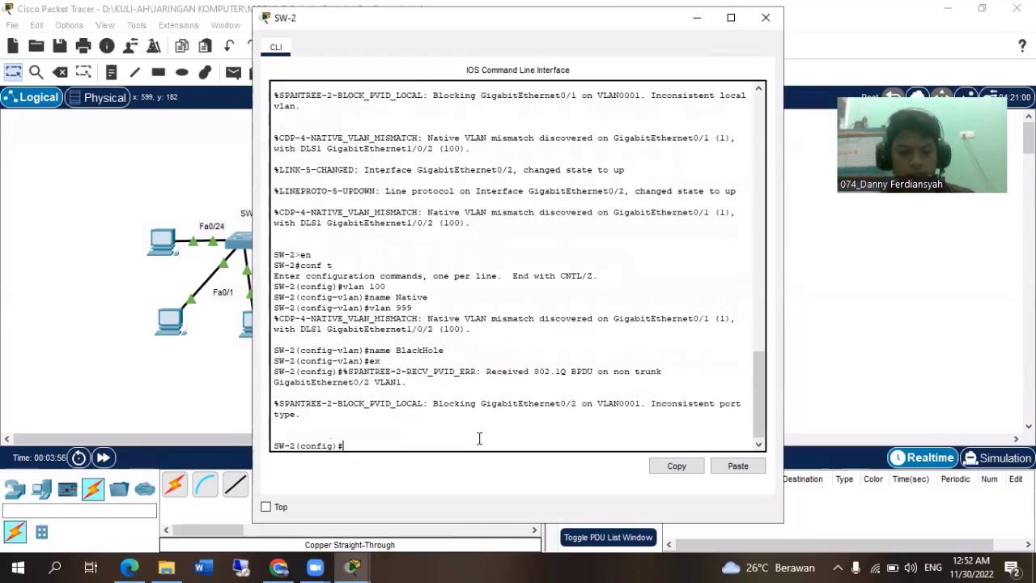
{"action": "type", "text": "inter"}
{"action": "key", "text": "Tab"}
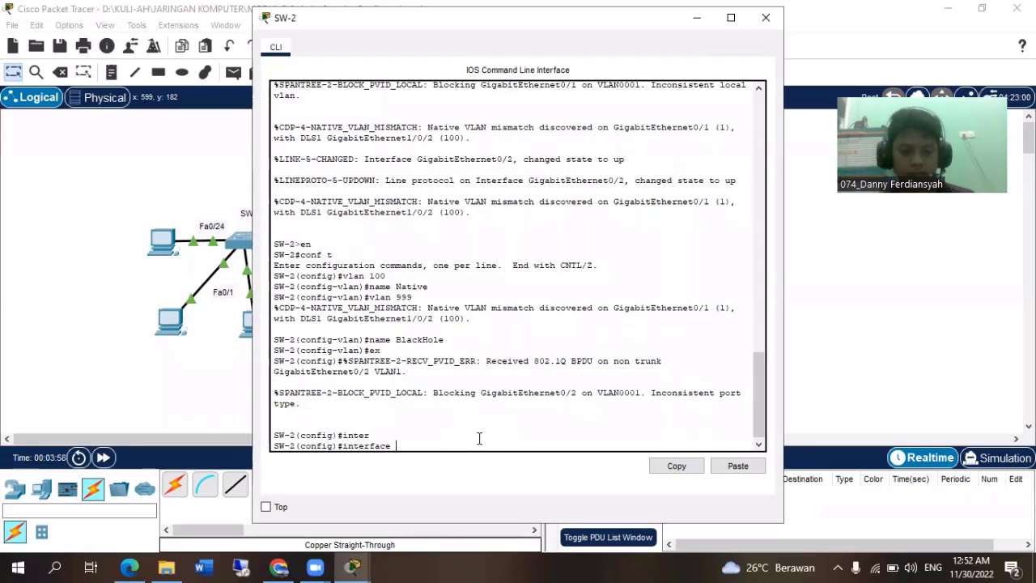
{"action": "type", "text": "ran"}
{"action": "key", "text": "Tab"}
{"action": "type", "text": "g"}
{"action": "key", "text": "Tab"}
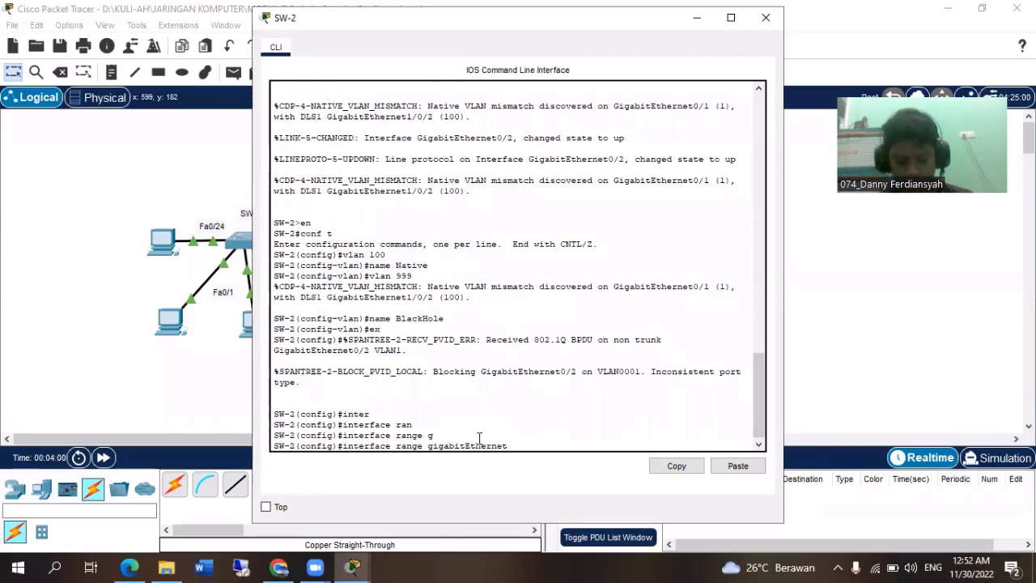
{"action": "type", "text": "0/1"}
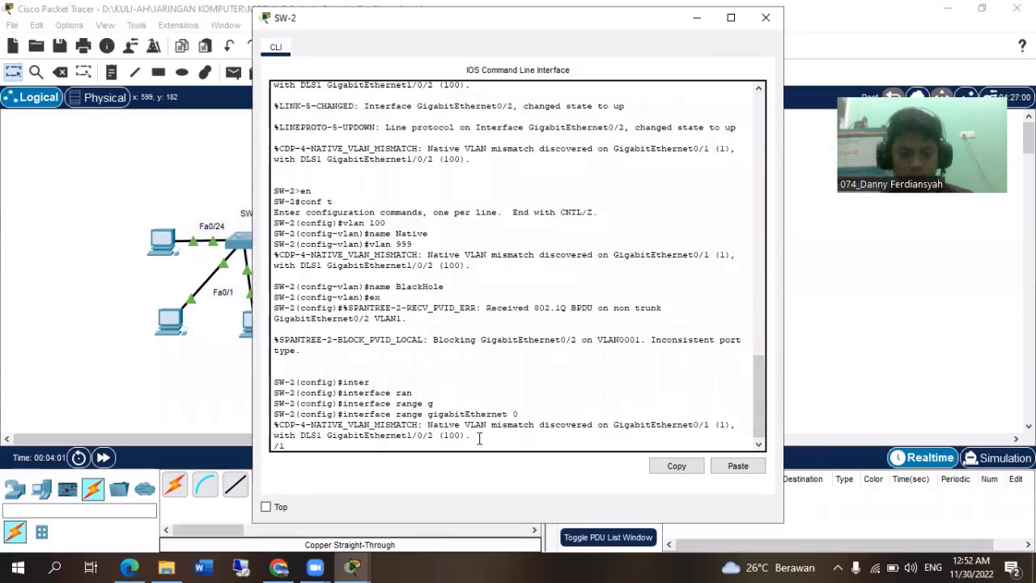
{"action": "type", "text": "-2"}
{"action": "key", "text": "Return"}
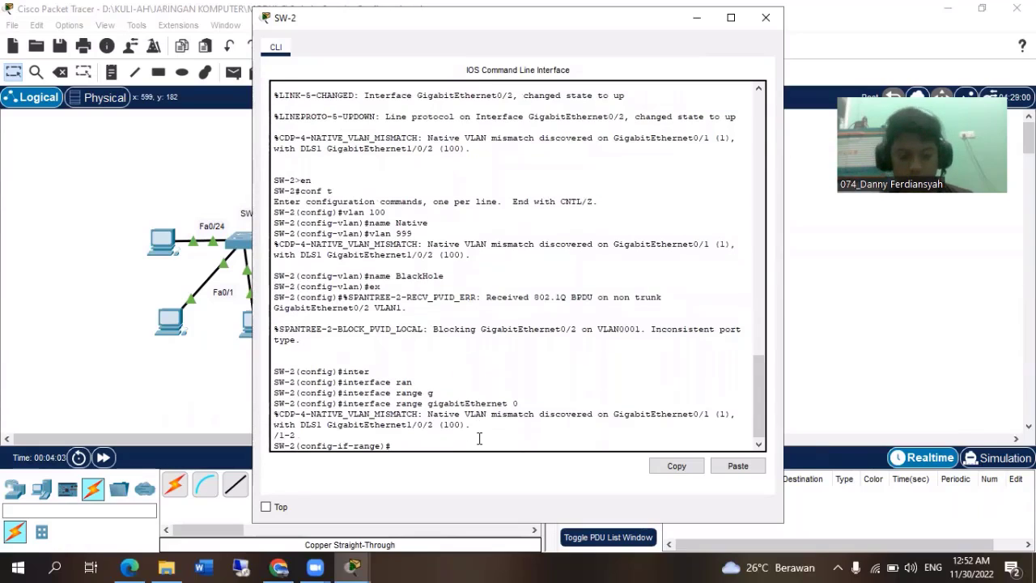
Set SW-2's GigabitEthernet0/1-2 ports to static trunking with switchport mode trunk.
{"action": "type", "text": "sw"}
{"action": "key", "text": "Tab"}
{"action": "type", "text": "k"}
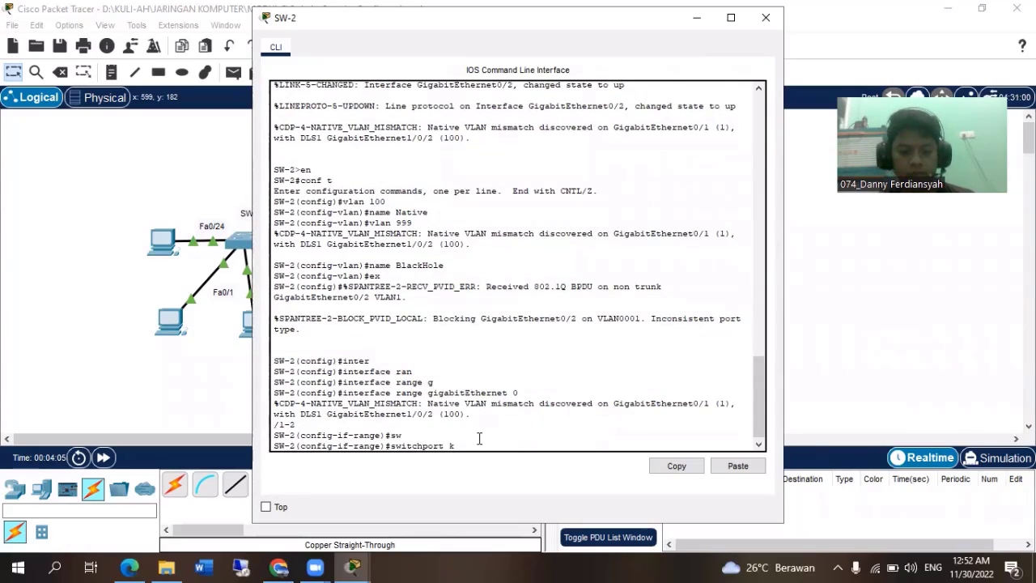
{"action": "type", "text": "mode tr"}
{"action": "key", "text": "Tab"}
{"action": "key", "text": "Return"}
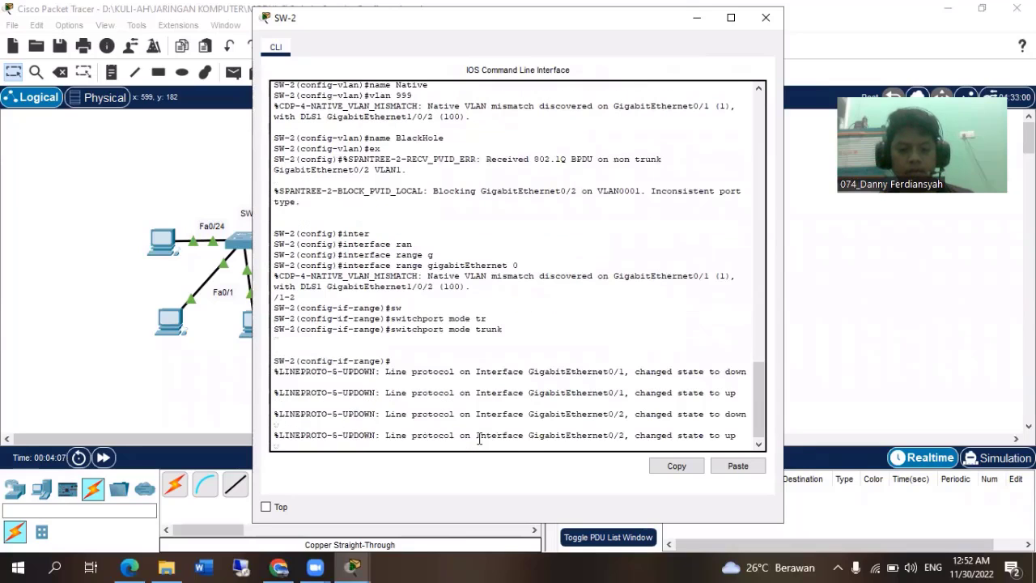
Disable DTP negotiation on SW-2's two trunk ports with switchport nonegotiate.
{"action": "type", "text": "sw"}
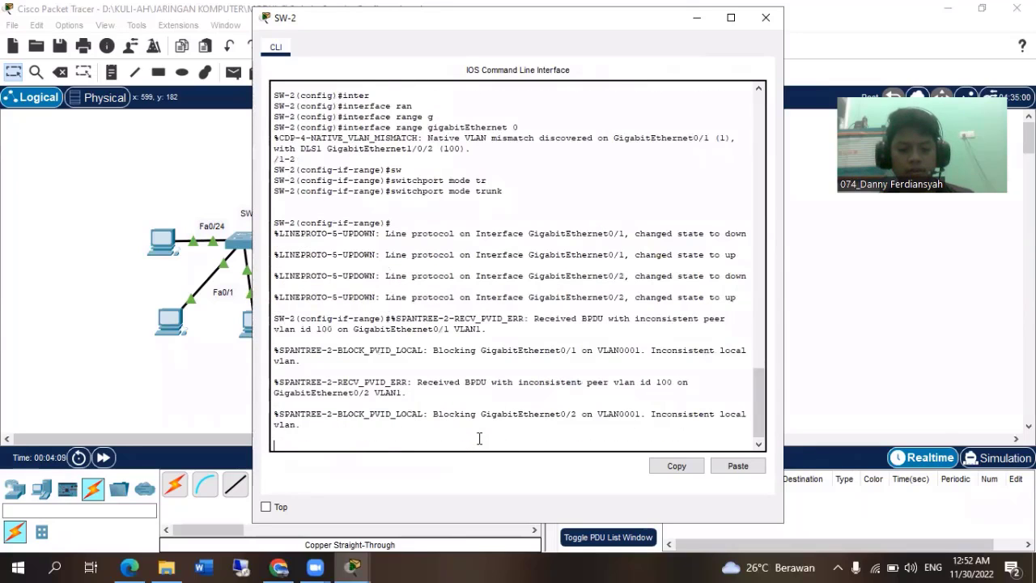
{"action": "key", "text": "Tab"}
{"action": "key", "text": "Tab"}
{"action": "type", "text": "t"}
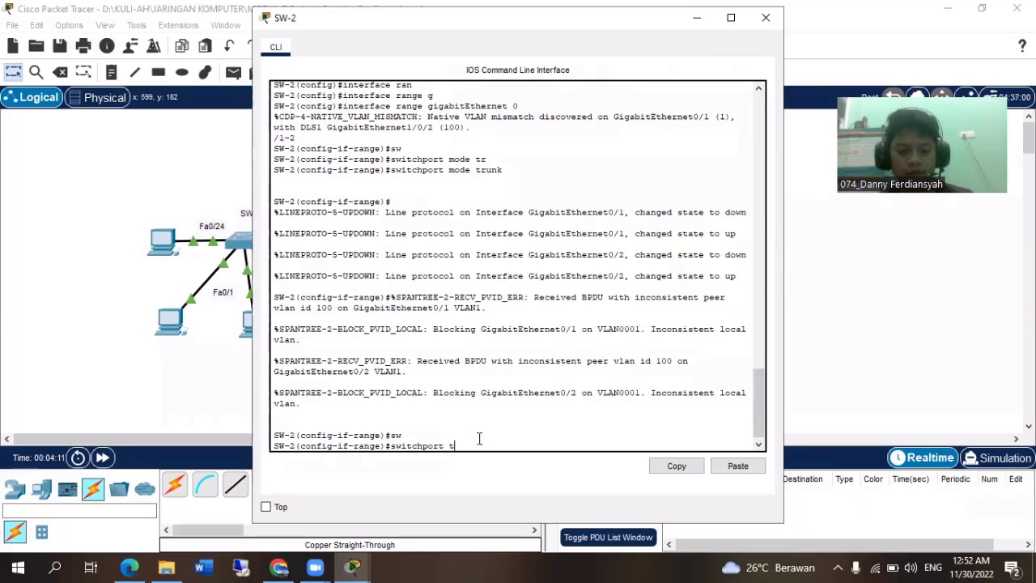
{"action": "type", "text": " non"}
Set VLAN 100 as the native VLAN on SW-2's two trunk ports with switchport trunk native vlan 100.
{"action": "key", "text": "Tab"}
{"action": "key", "text": "Return"}
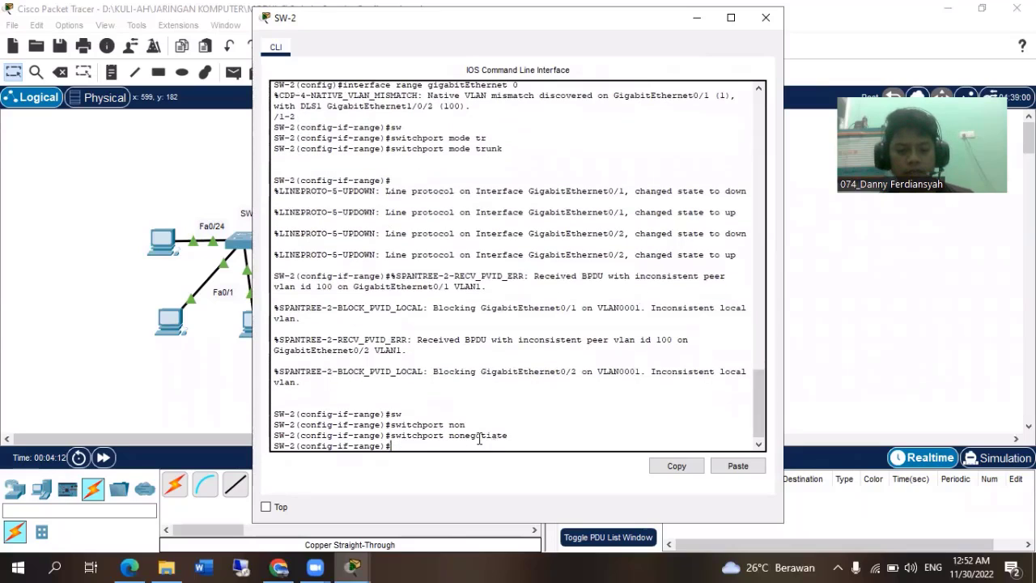
{"action": "type", "text": "sw"}
{"action": "key", "text": "Tab"}
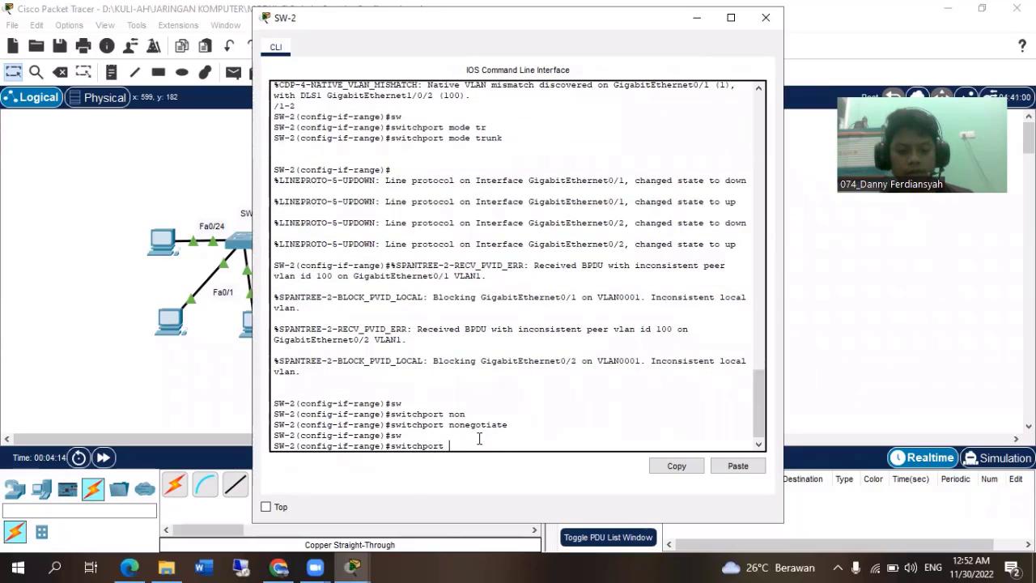
{"action": "type", "text": "trt"}
{"action": "key", "text": "Tab"}
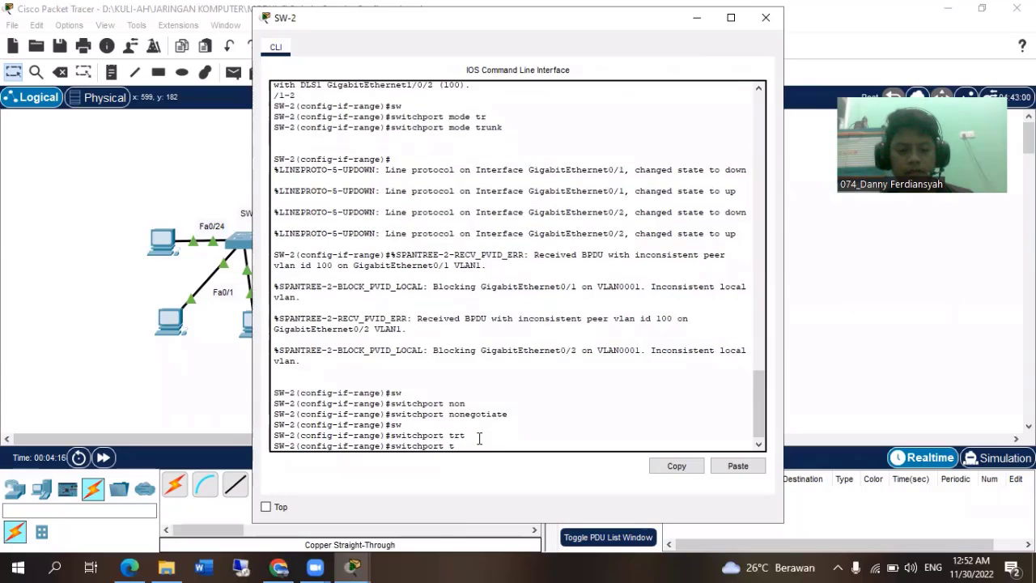
{"action": "type", "text": "ru"}
{"action": "key", "text": "Tab"}
{"action": "type", "text": "naati"}
{"action": "key", "text": "Tab"}
{"action": "type", "text": "v"}
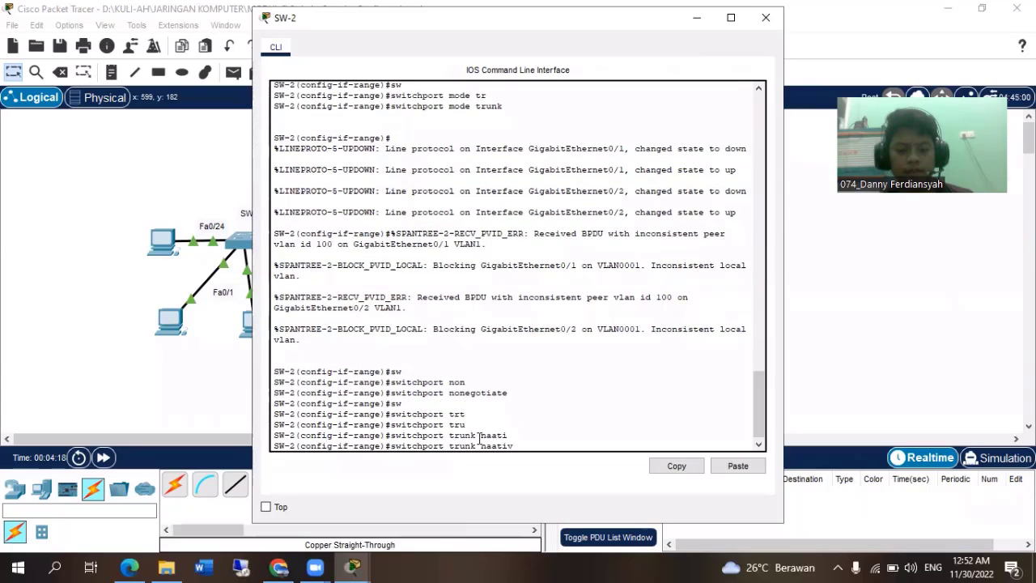
{"action": "type", "text": "v"}
{"action": "key", "text": "Tab"}
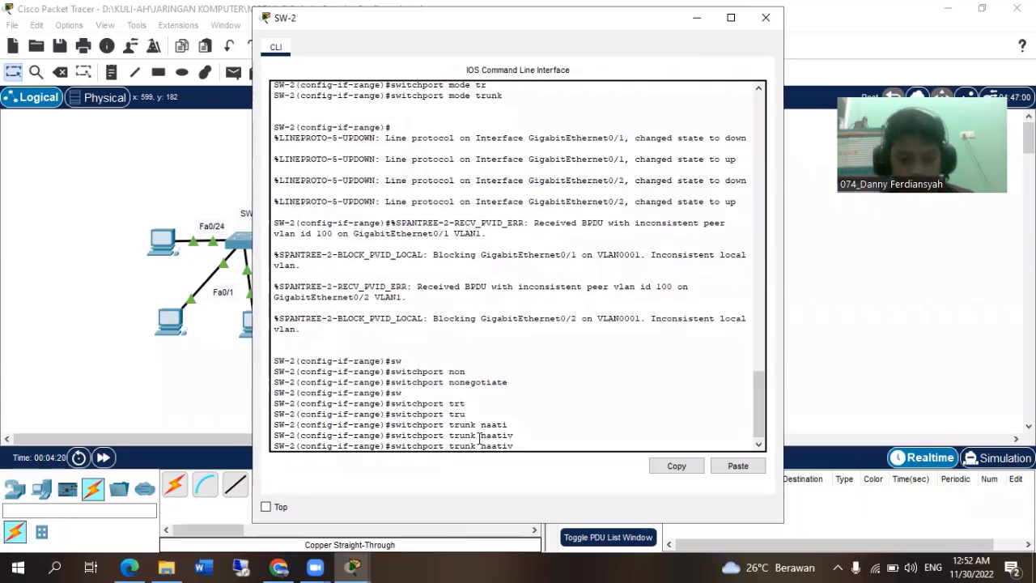
{"action": "key", "text": "BackSpace"}
{"action": "key", "text": "BackSpace"}
{"action": "key", "text": "BackSpace"}
{"action": "key", "text": "BackSpace"}
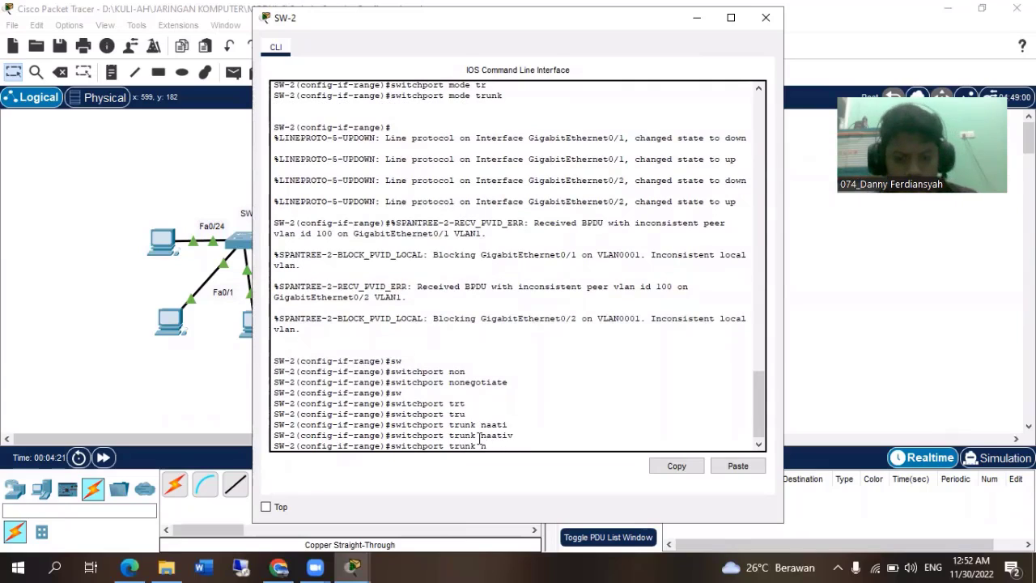
{"action": "key", "text": "Tab"}
{"action": "type", "text": "vlan 100"}
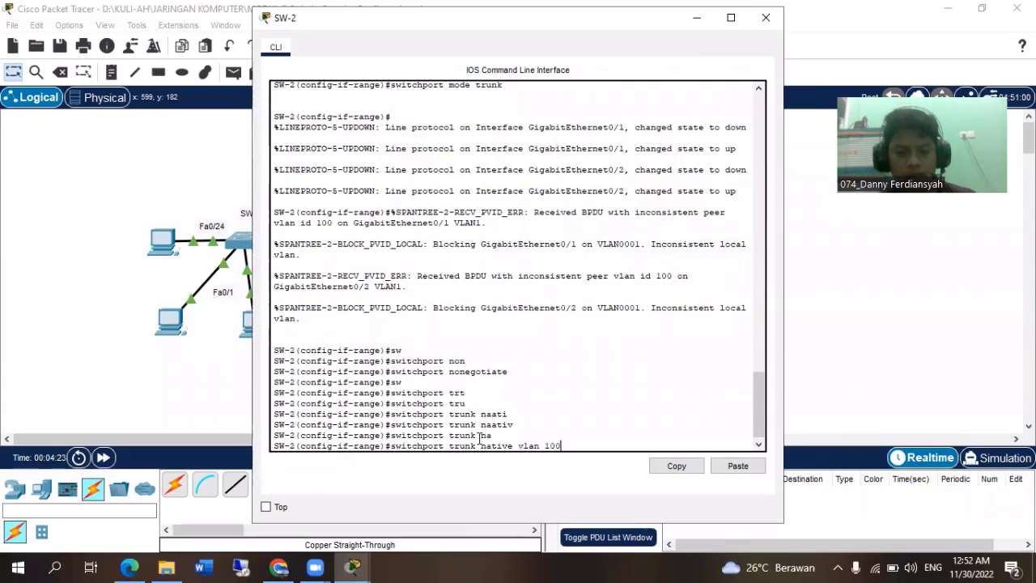
{"action": "key", "text": "Return"}
Return SW-2 to global configuration mode and close its window.
{"action": "type", "text": "ex"}
{"action": "key", "text": "Return"}
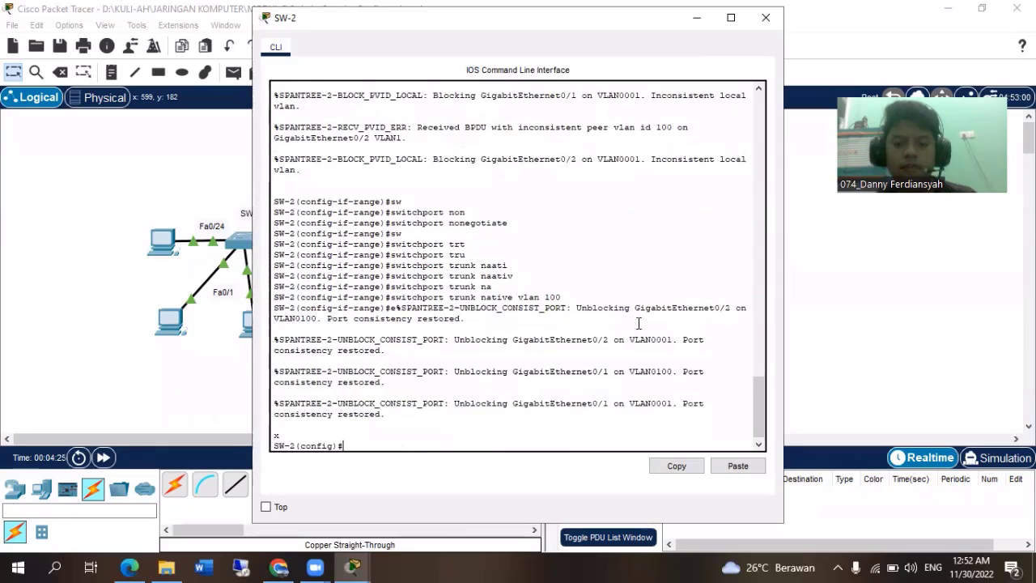
{"action": "left_click", "coordinate": [766, 17]}
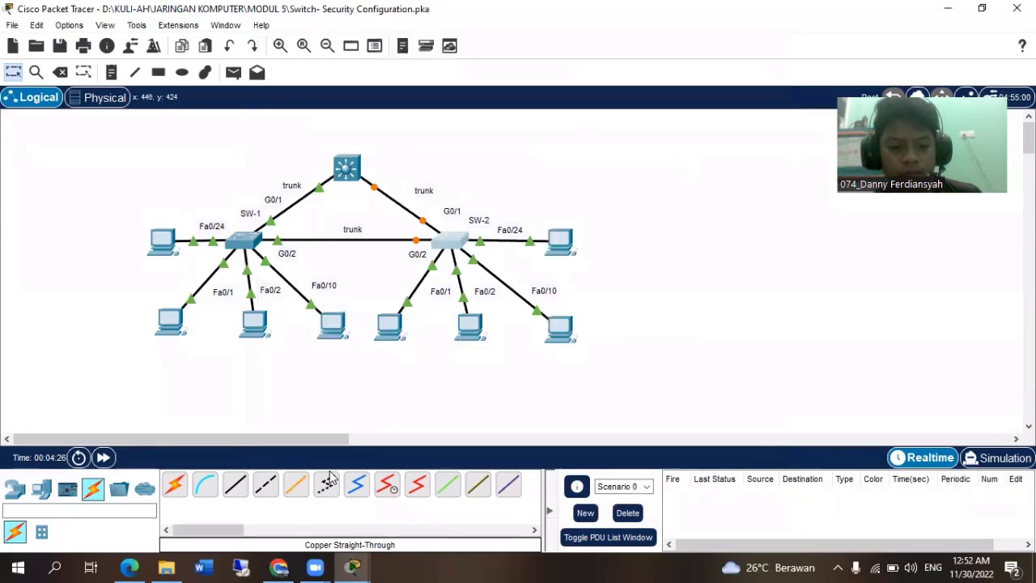
Check the activity results and review the assessment items for SW-1's and SW-2's trunk ports, VLANs and STP, then close the results.
{"action": "mouse_move", "coordinate": [353, 566]}
{"action": "left_click", "coordinate": [463, 495]}
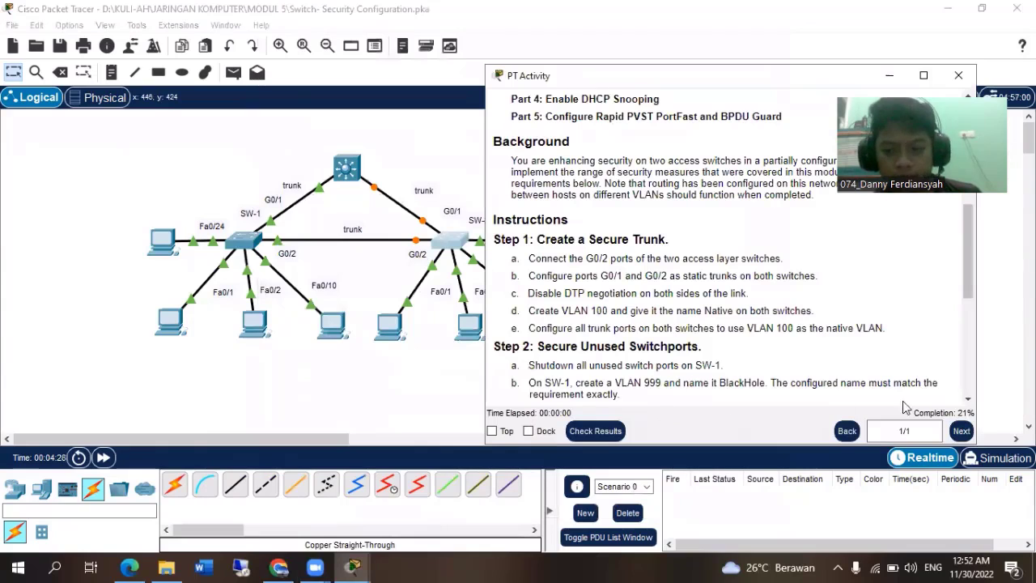
{"action": "left_click", "coordinate": [599, 430]}
{"action": "left_click", "coordinate": [133, 107]}
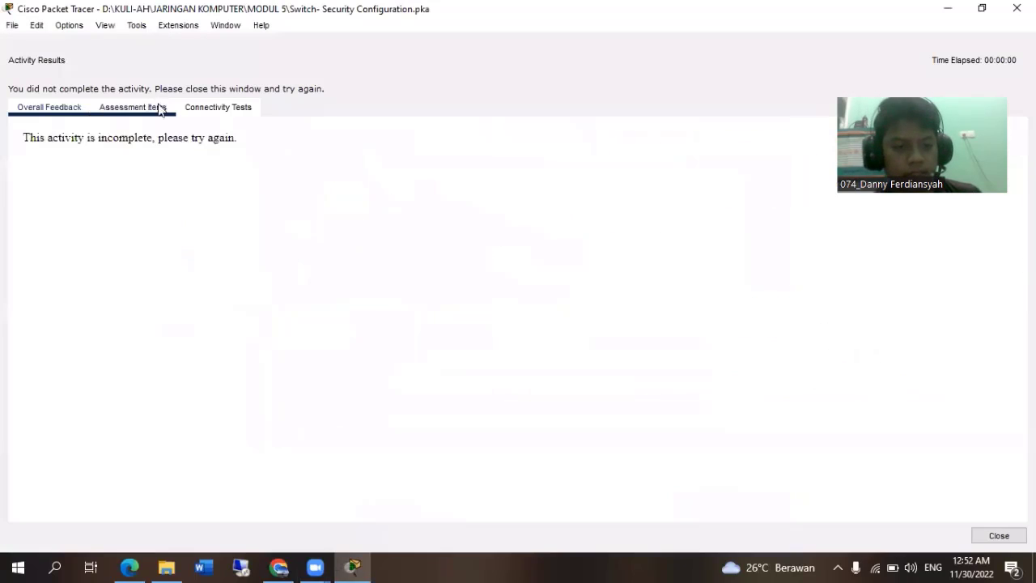
{"action": "scroll", "coordinate": [275, 327], "scroll_direction": "down", "scroll_amount": 15}
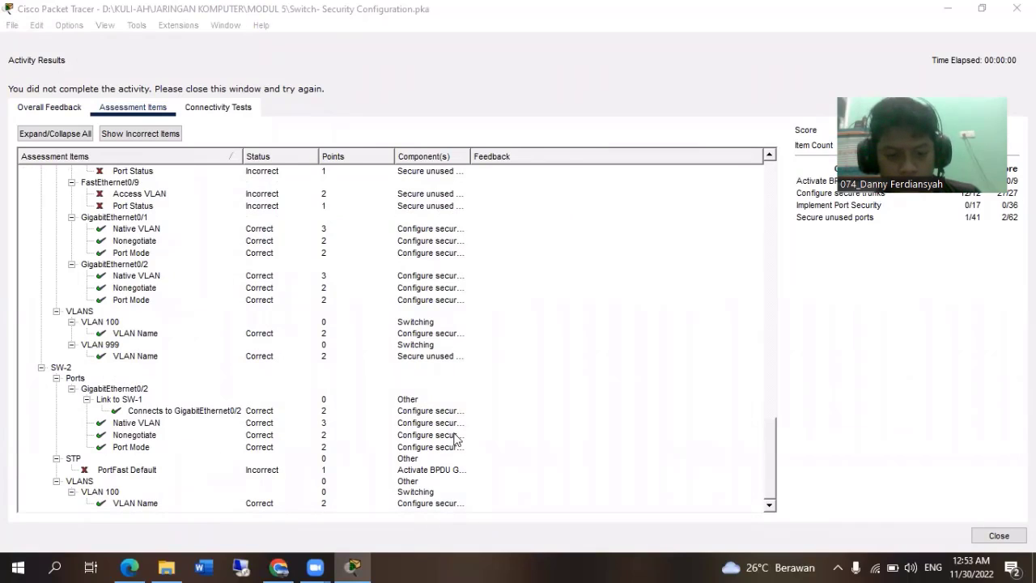
{"action": "left_click", "coordinate": [372, 411]}
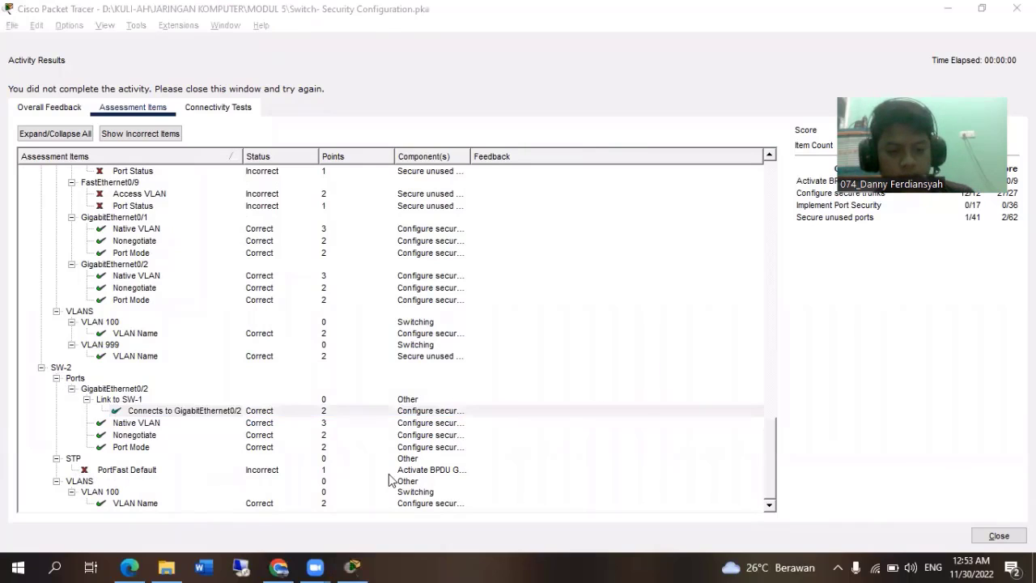
{"action": "key", "text": "alt+Tab"}
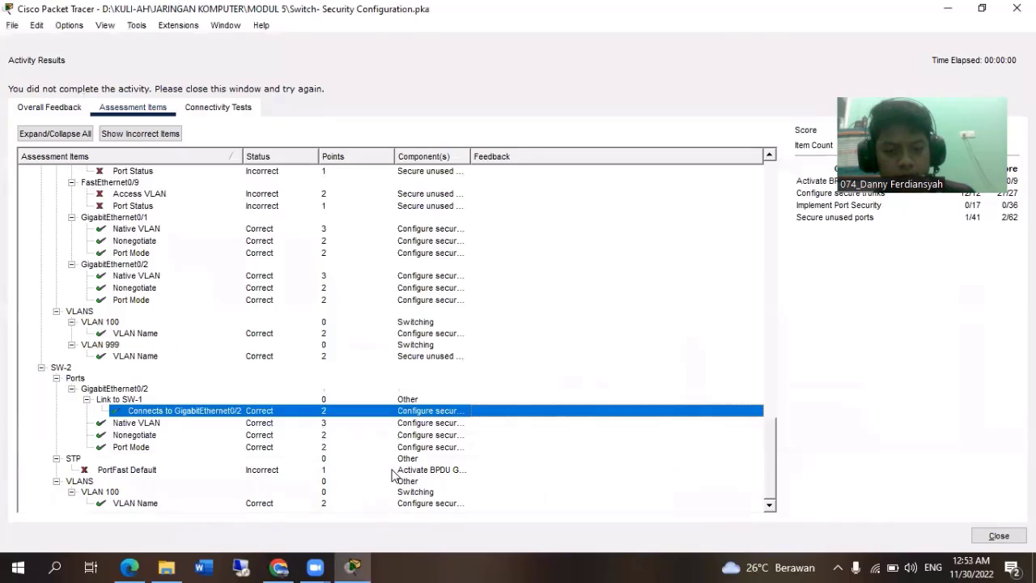
{"action": "left_click", "coordinate": [1017, 8]}
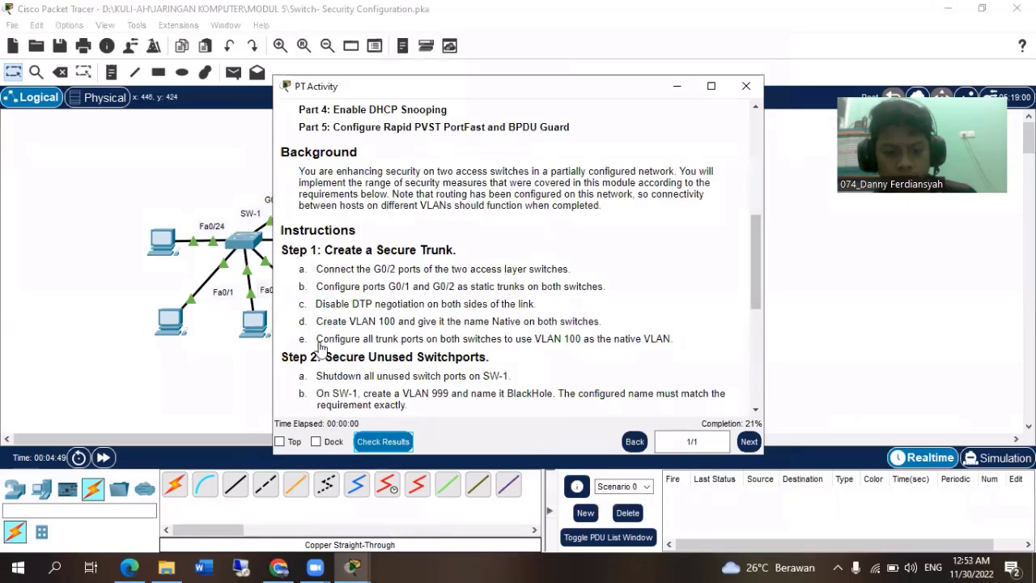
Reopen SW-2's command line, enable PortFast globally with spanning-tree portfast default, and bring the activity instructions back to the front.
{"action": "left_click", "coordinate": [208, 420]}
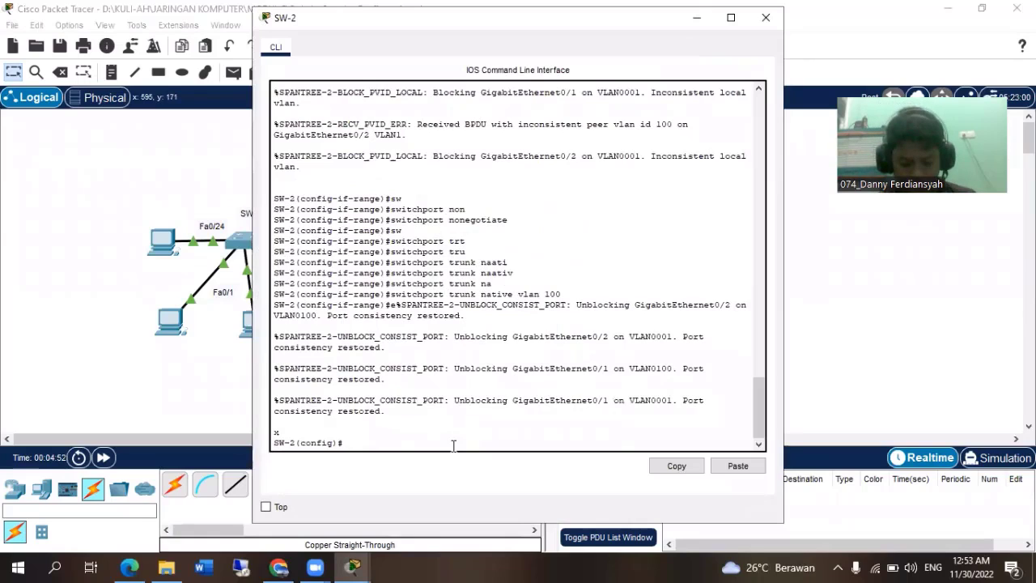
{"action": "type", "text": "spa"}
{"action": "type", "text": "n"}
{"action": "key", "text": "Tab"}
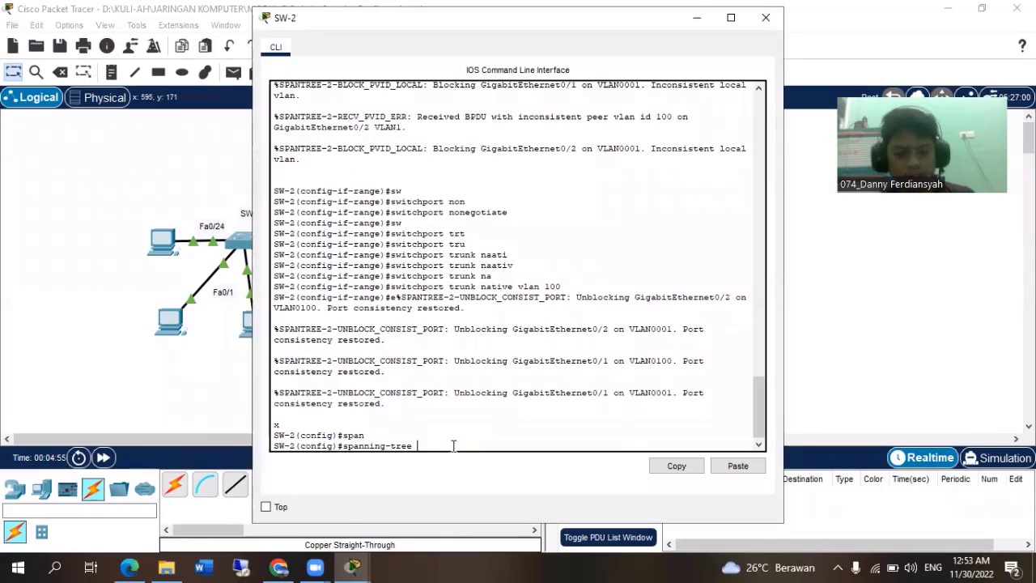
{"action": "type", "text": "port"}
{"action": "key", "text": "Tab"}
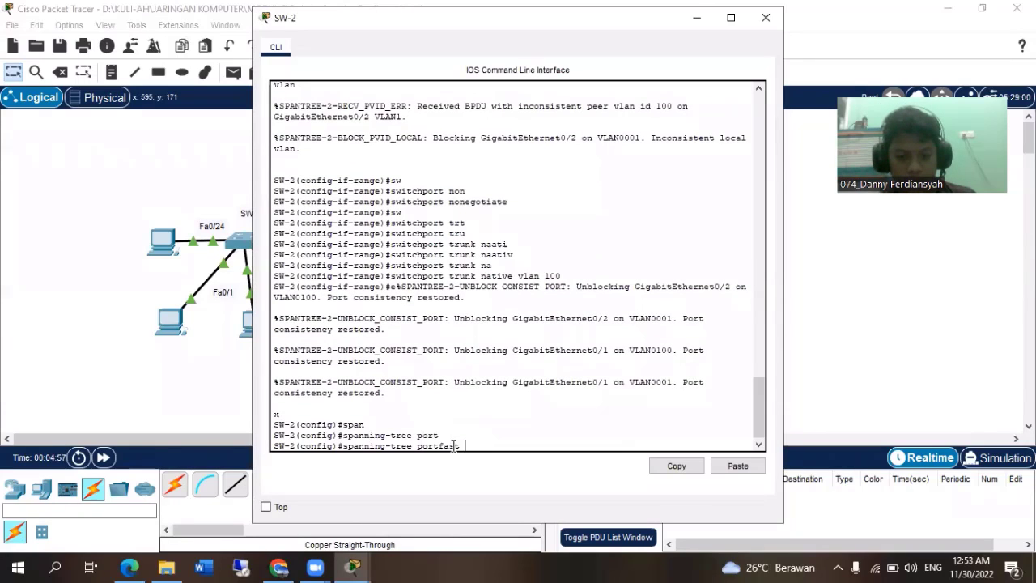
{"action": "type", "text": "def"}
{"action": "key", "text": "Tab"}
{"action": "key", "text": "Return"}
{"action": "key", "text": "alt+Tab"}
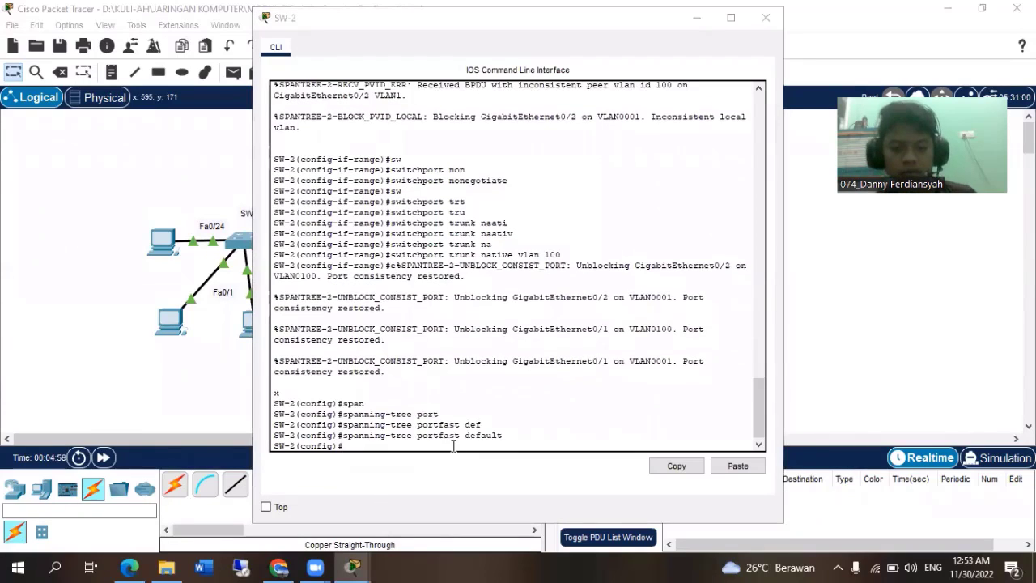
{"action": "key", "text": "alt+Tab"}
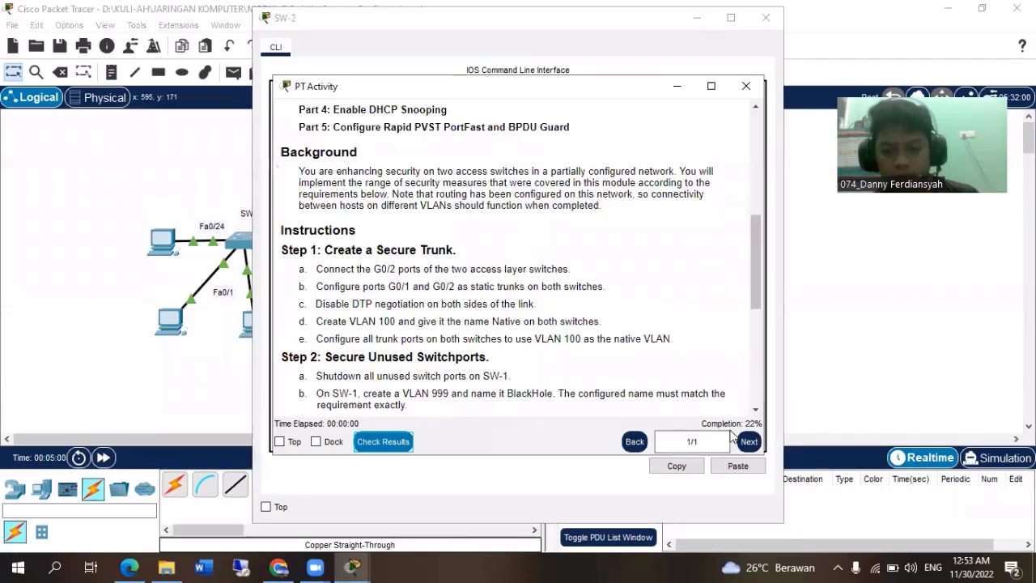
Close SW-2's window, review Step 1 and Step 2 of the activity instructions, and return to the network topology.
{"action": "left_click", "coordinate": [766, 18]}
{"action": "scroll", "coordinate": [414, 288], "scroll_direction": "down", "scroll_amount": 3}
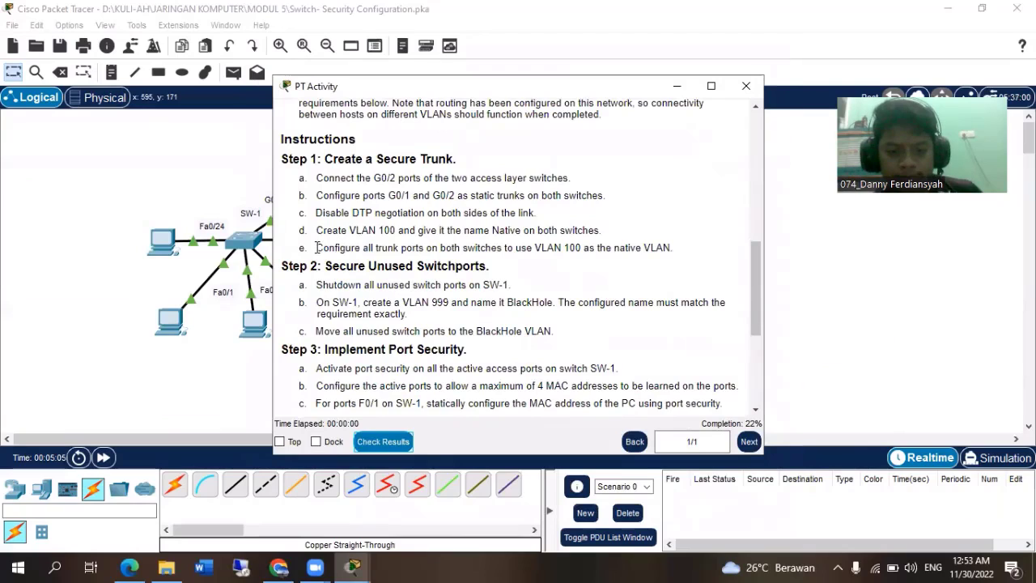
{"action": "left_click_drag", "start_coordinate": [316, 248], "coordinate": [305, 165]}
{"action": "left_click", "coordinate": [364, 297]}
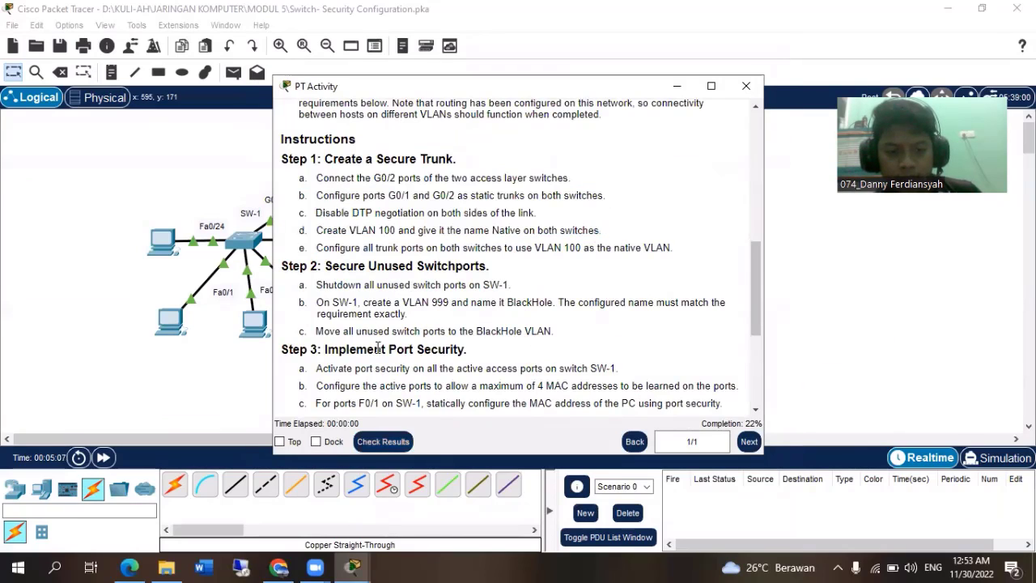
{"action": "scroll", "coordinate": [378, 347], "scroll_direction": "down", "scroll_amount": 1}
{"action": "left_click_drag", "start_coordinate": [316, 239], "coordinate": [511, 237]}
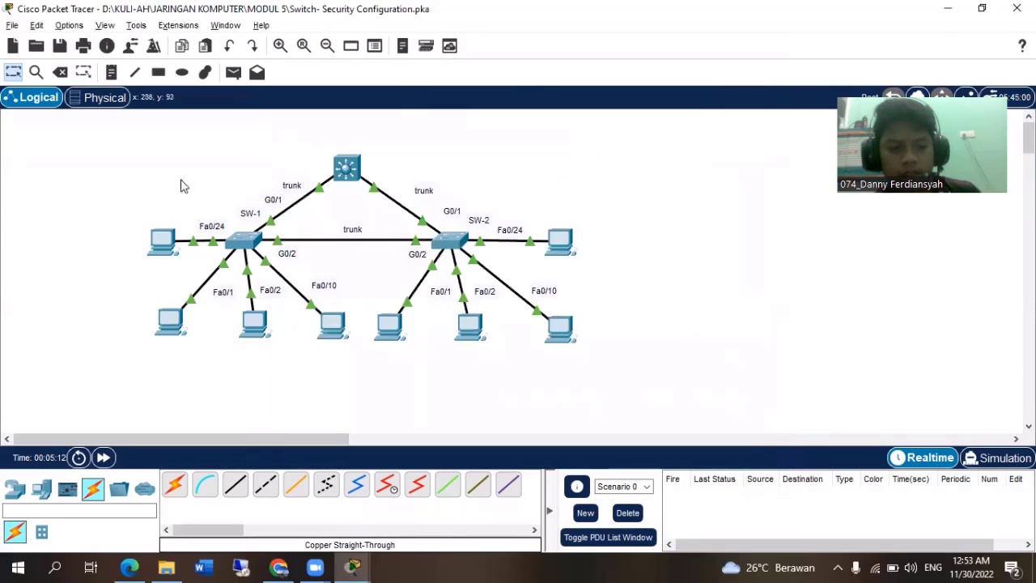
{"action": "left_click", "coordinate": [182, 186]}
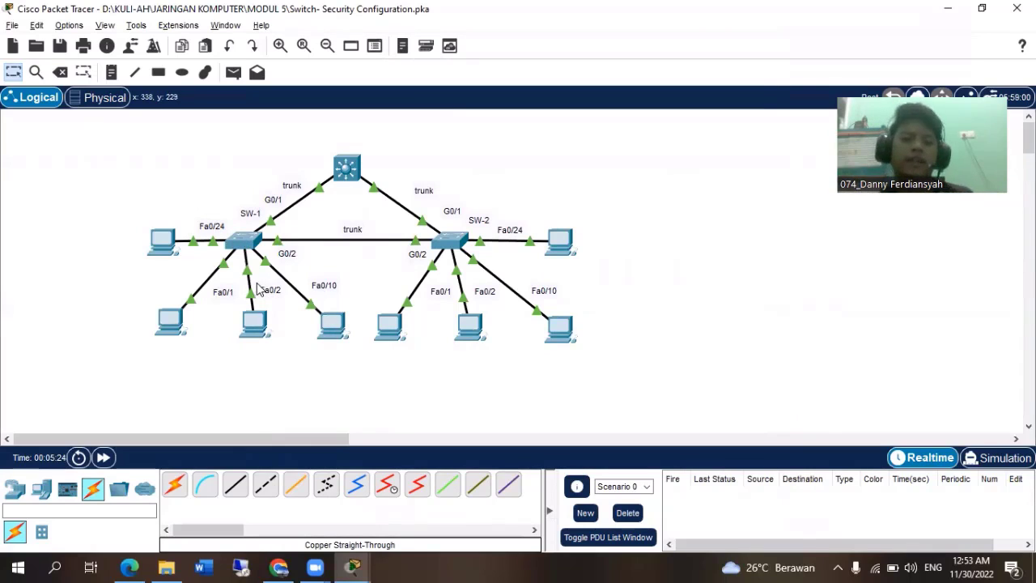
Open SW-1's command line and begin an interface range command in global configuration mode.
{"action": "left_click", "coordinate": [244, 243]}
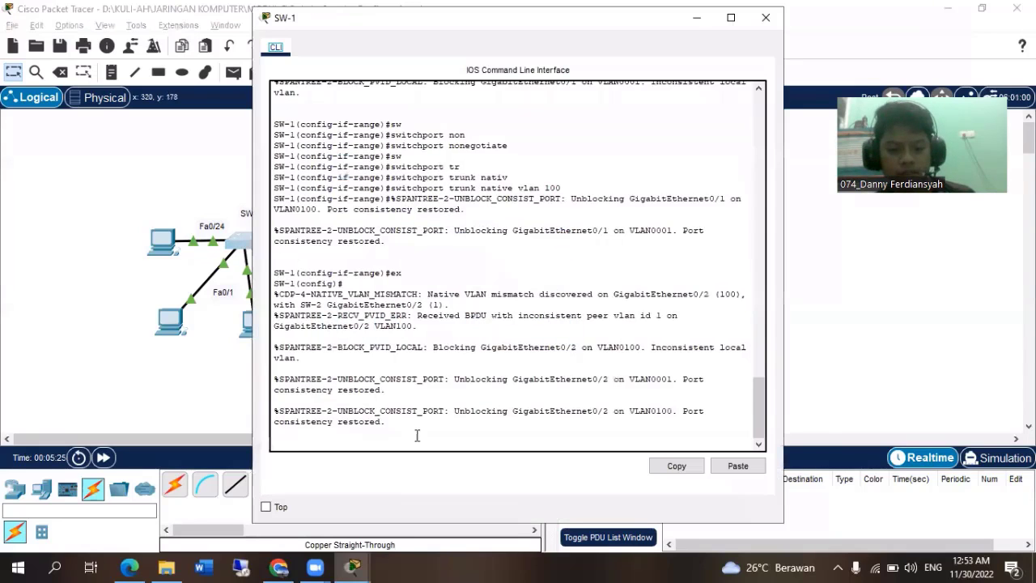
{"action": "left_click", "coordinate": [421, 441]}
{"action": "key", "text": "Return"}
{"action": "type", "text": "ig)#i"}
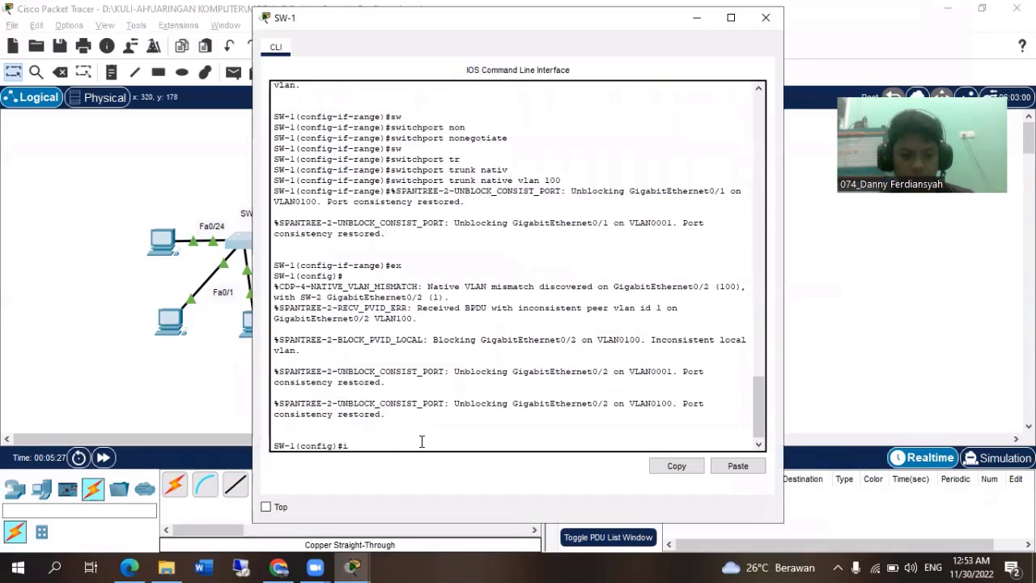
{"action": "type", "text": "nter"}
{"action": "key", "text": "Tab"}
{"action": "type", "text": "ran"}
{"action": "key", "text": "Tab"}
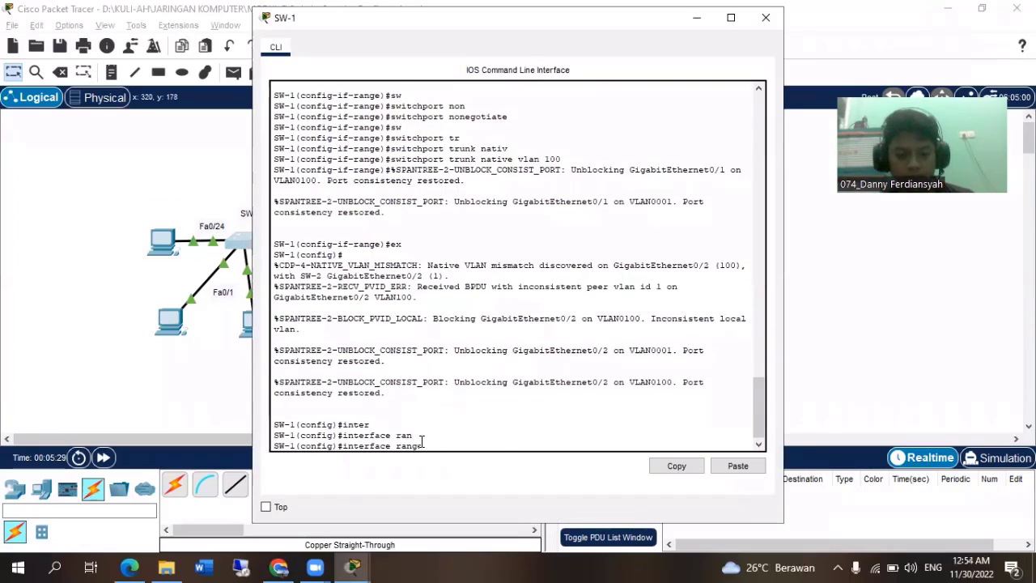
{"action": "type", "text": "g"}
{"action": "key", "text": "Tab"}
{"action": "key", "text": "BackSpace"}
{"action": "key", "text": "BackSpace"}
{"action": "key", "text": "BackSpace"}
{"action": "key", "text": "BackSpace"}
{"action": "key", "text": "BackSpace"}
{"action": "key", "text": "BackSpace"}
{"action": "key", "text": "BackSpace"}
{"action": "key", "text": "BackSpace"}
{"action": "key", "text": "BackSpace"}
{"action": "key", "text": "BackSpace"}
{"action": "key", "text": "BackSpace"}
{"action": "key", "text": "BackSpace"}
{"action": "key", "text": "BackSpace"}
{"action": "key", "text": "BackSpace"}
{"action": "key", "text": "BackSpace"}
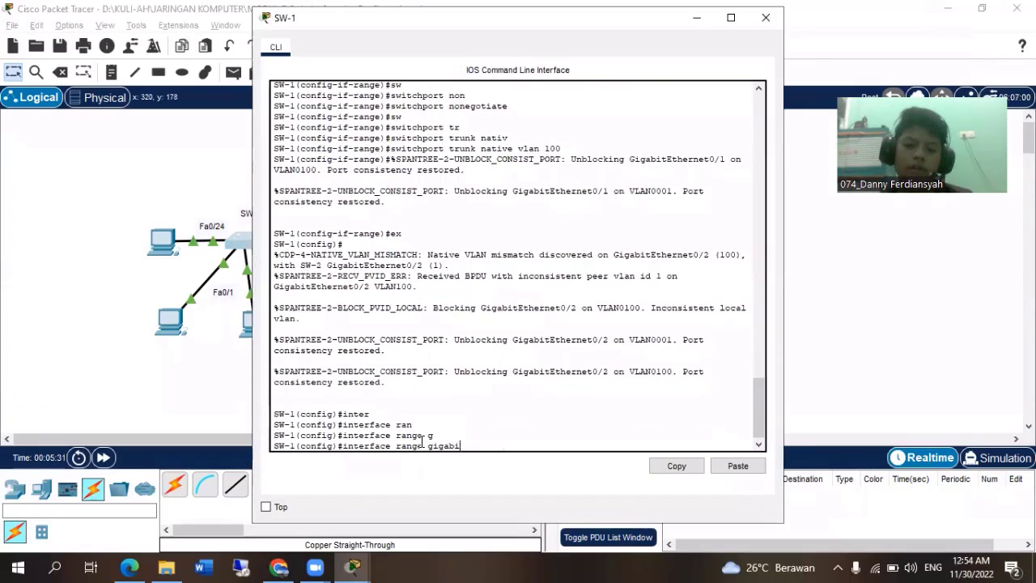
Enter range configuration for SW-1's unused ports, fastEthernet 0/3-9 and fastEthernet 0/11-23.
{"action": "type", "text": "f"}
{"action": "key", "text": "Tab"}
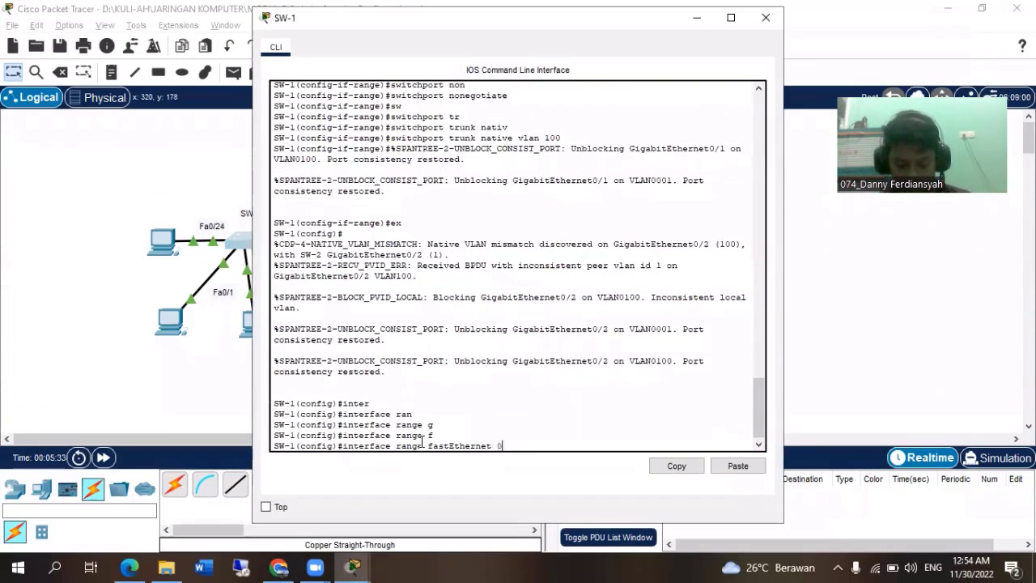
{"action": "type", "text": "0/3-"}
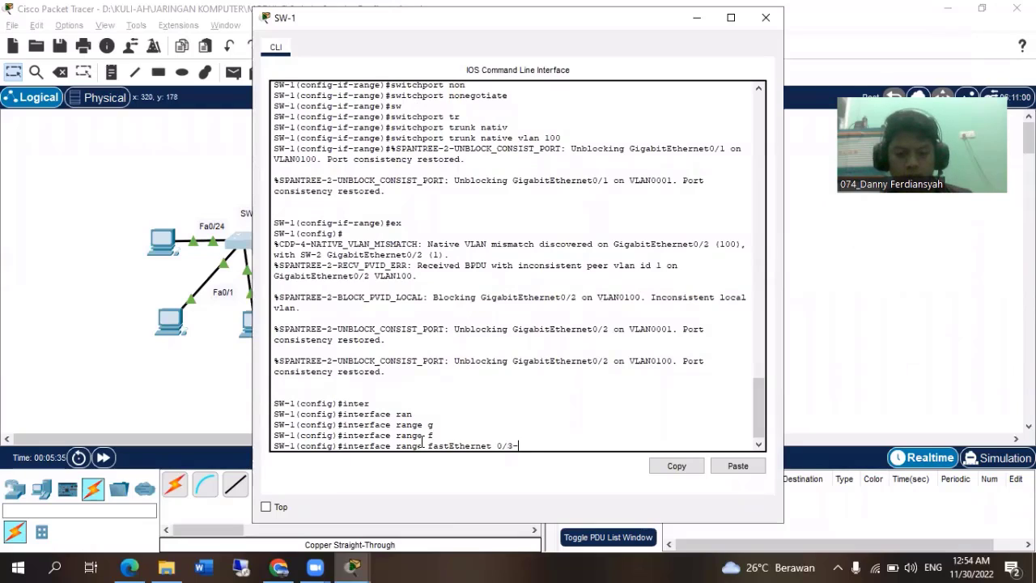
{"action": "type", "text": "9, fa"}
{"action": "key", "text": "Tab"}
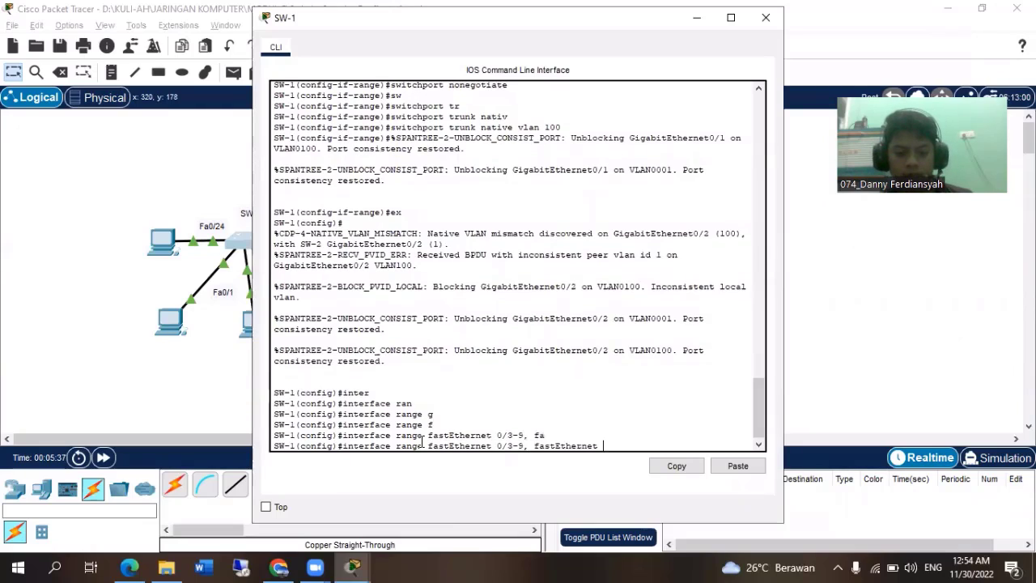
{"action": "type", "text": "0/11-23"}
{"action": "key", "text": "Return"}
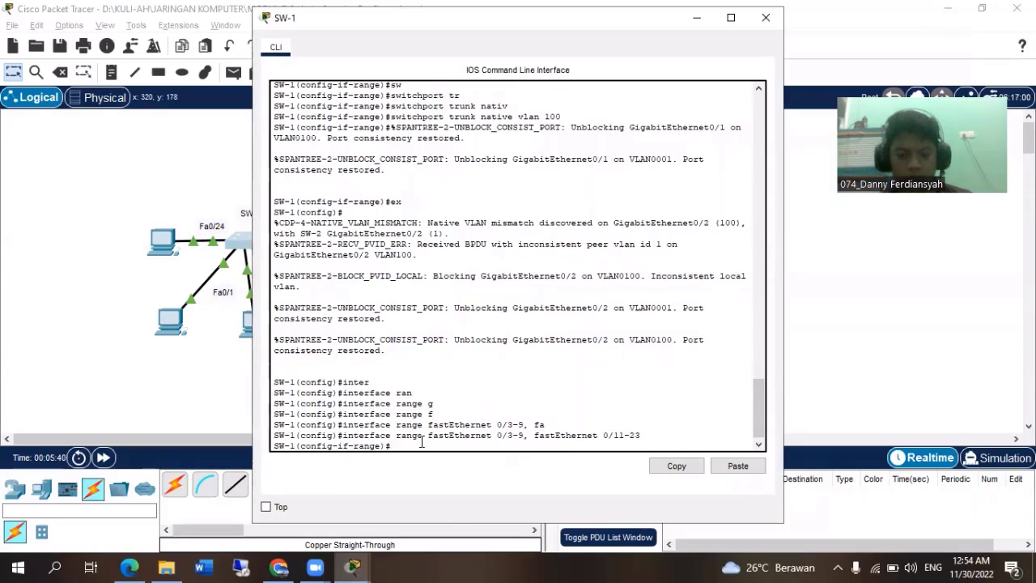
Shut down the selected unused ports on SW-1 with the shutdown command.
{"action": "type", "text": "shut"}
{"action": "key", "text": "Tab"}
{"action": "key", "text": "Return"}
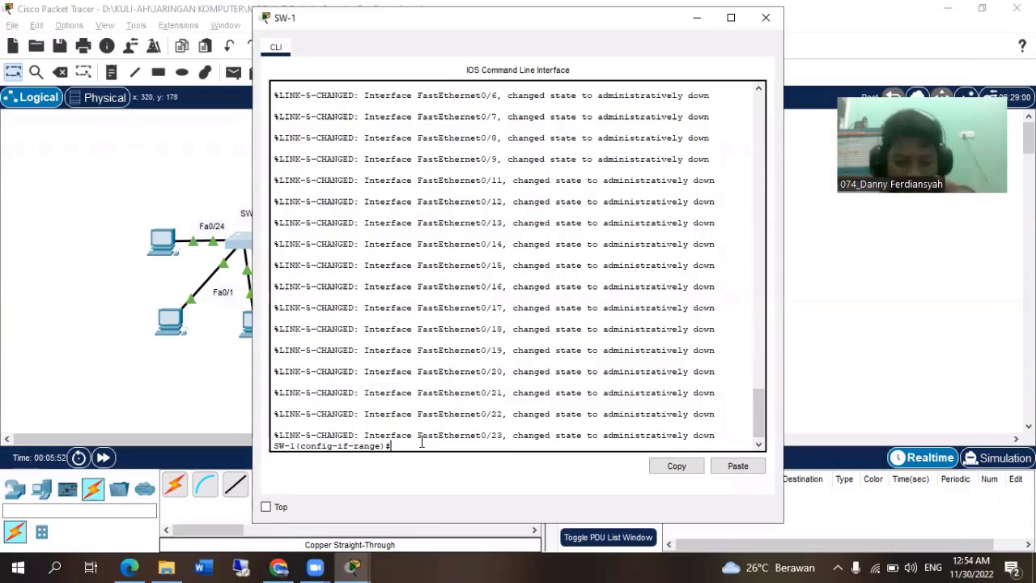
Assign the unused ports to VLAN 999 with switchport access vlan 999, and return SW-1 to global configuration mode.
{"action": "type", "text": "sw"}
{"action": "key", "text": "Tab"}
{"action": "type", "text": "ac"}
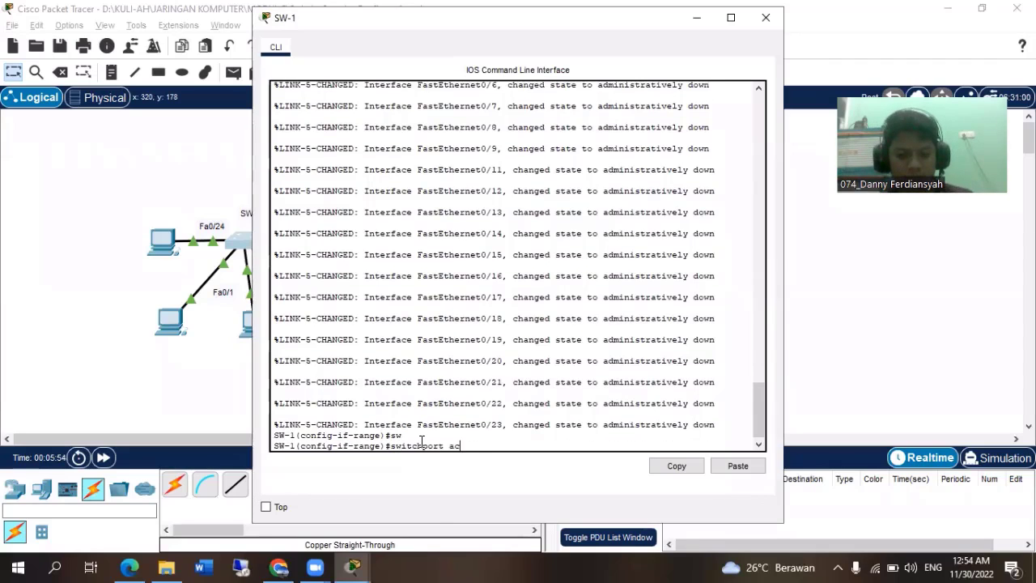
{"action": "key", "text": "Tab"}
{"action": "type", "text": "vla"}
{"action": "key", "text": "Tab"}
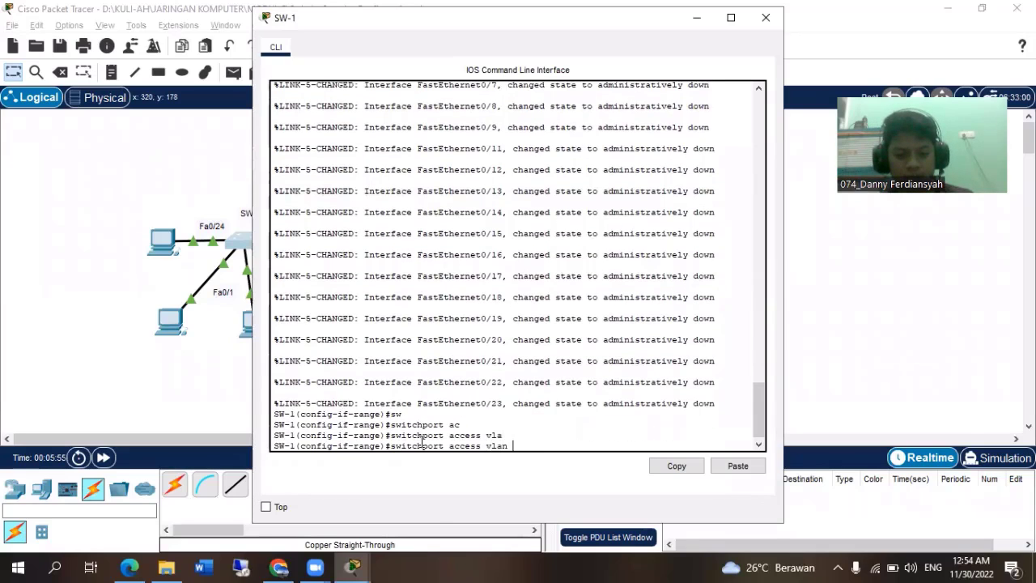
{"action": "type", "text": "999"}
{"action": "key", "text": "Return"}
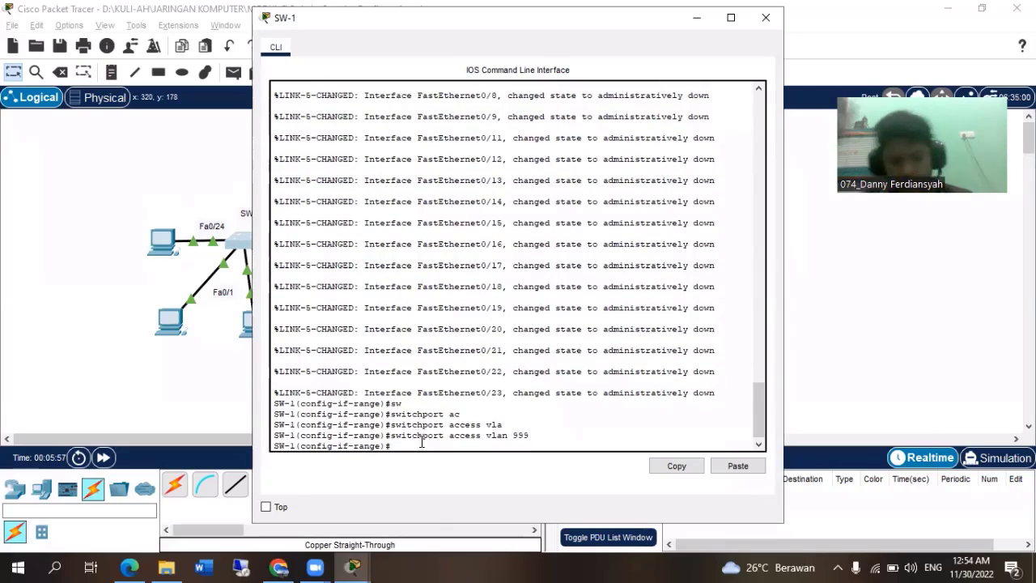
{"action": "type", "text": "ex"}
{"action": "key", "text": "Return"}
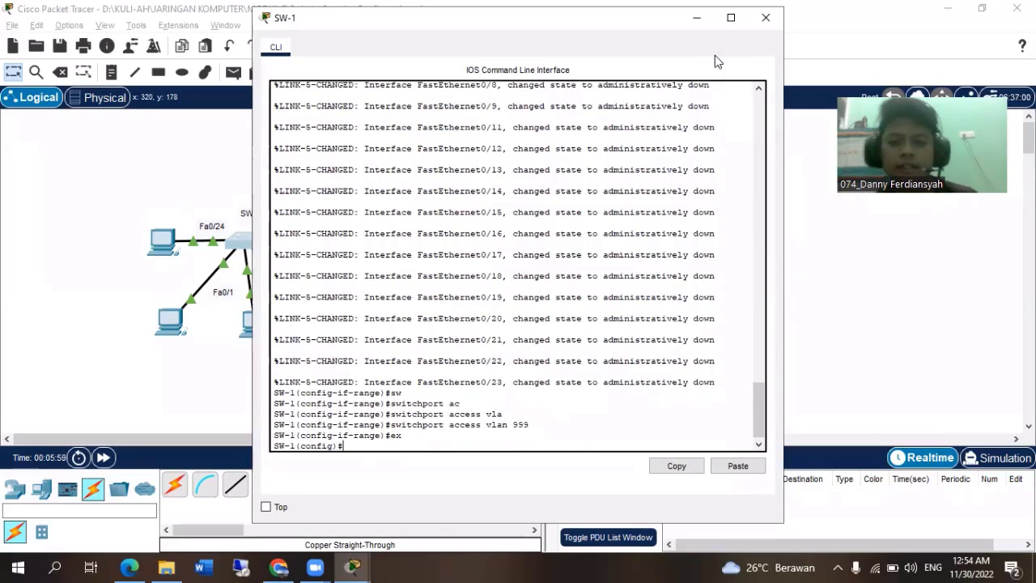
Close SW-1's window, review the BlackHole VLAN and port security requirements in the activity instructions, and close the instructions.
{"action": "left_click", "coordinate": [766, 18]}
{"action": "left_click", "coordinate": [352, 567]}
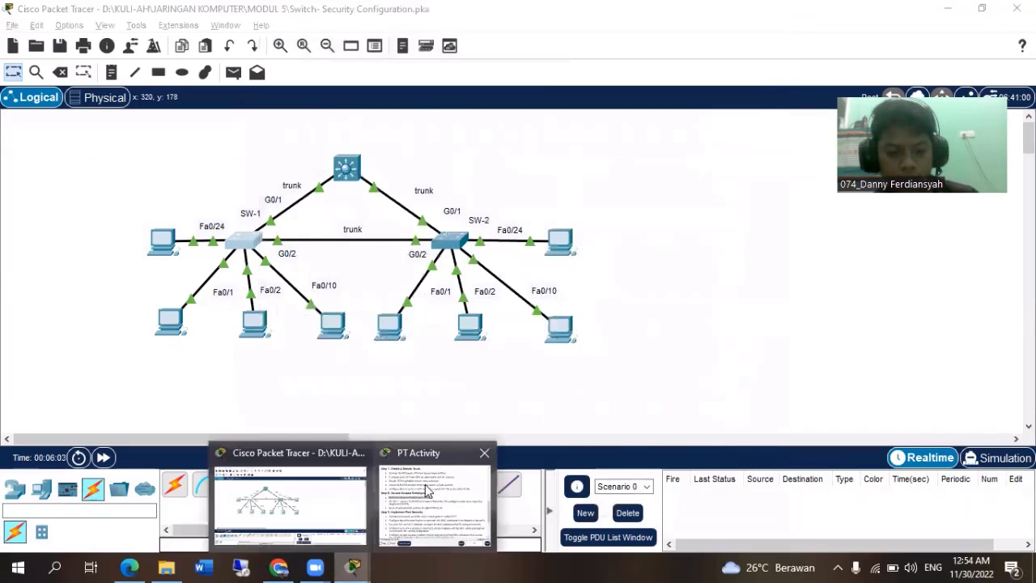
{"action": "left_click", "coordinate": [433, 498]}
{"action": "left_click_drag", "start_coordinate": [318, 257], "coordinate": [412, 271]}
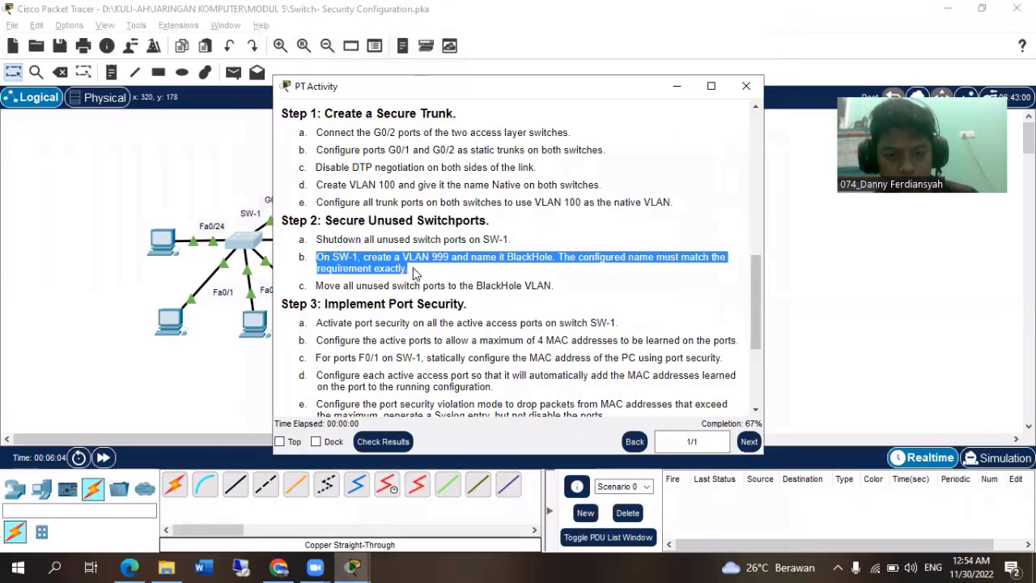
{"action": "left_click_drag", "start_coordinate": [317, 285], "coordinate": [565, 286]}
{"action": "left_click", "coordinate": [564, 286]}
{"action": "scroll", "coordinate": [558, 292], "scroll_direction": "down", "scroll_amount": 3}
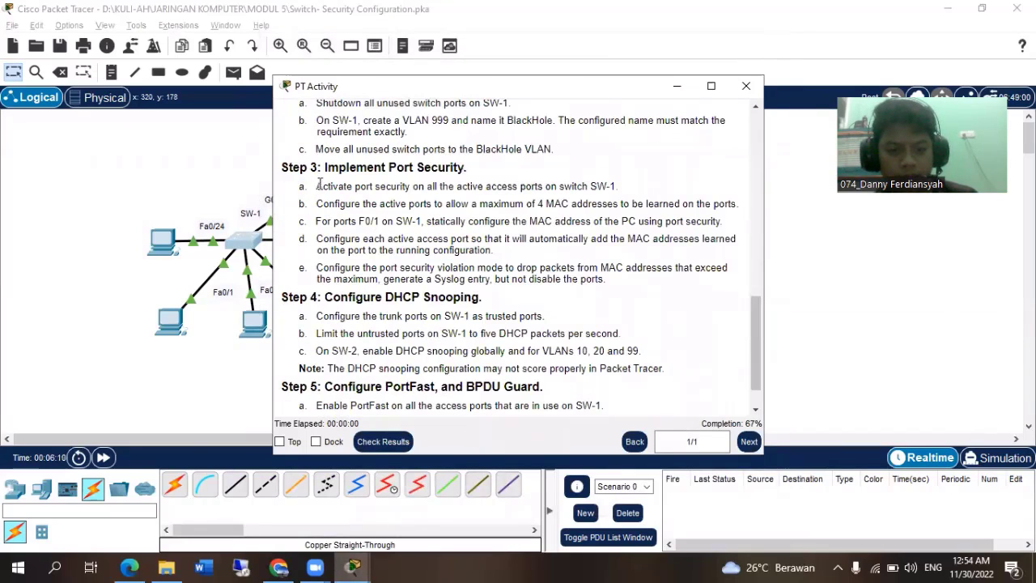
{"action": "left_click_drag", "start_coordinate": [512, 186], "coordinate": [624, 191]}
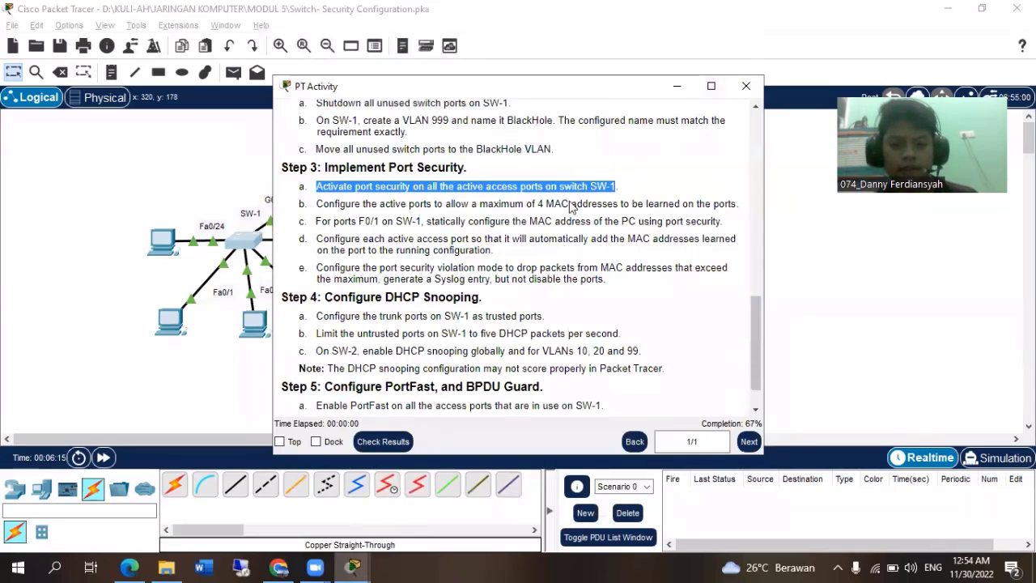
{"action": "left_click_drag", "start_coordinate": [317, 204], "coordinate": [739, 204]}
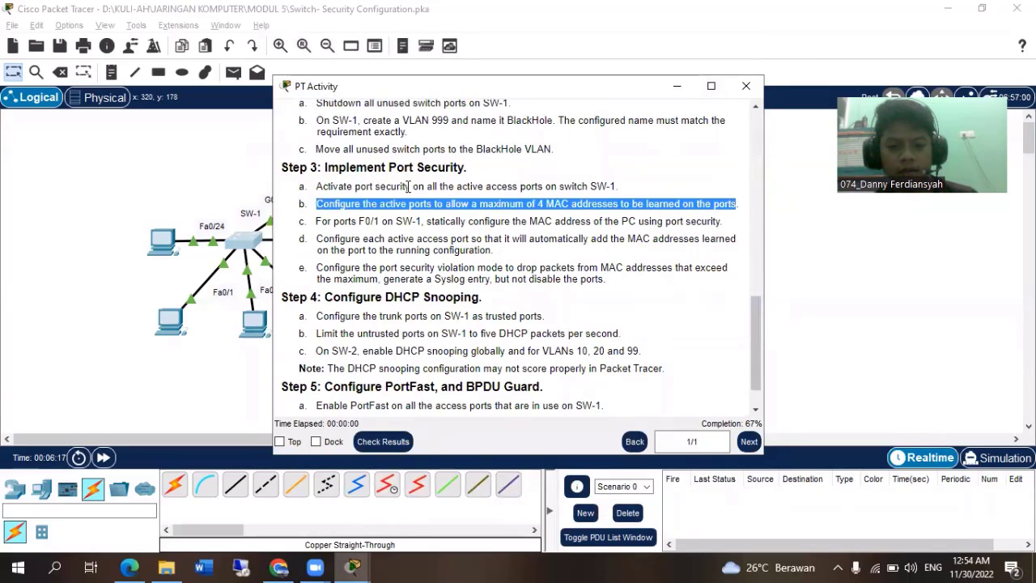
{"action": "left_click", "coordinate": [401, 187]}
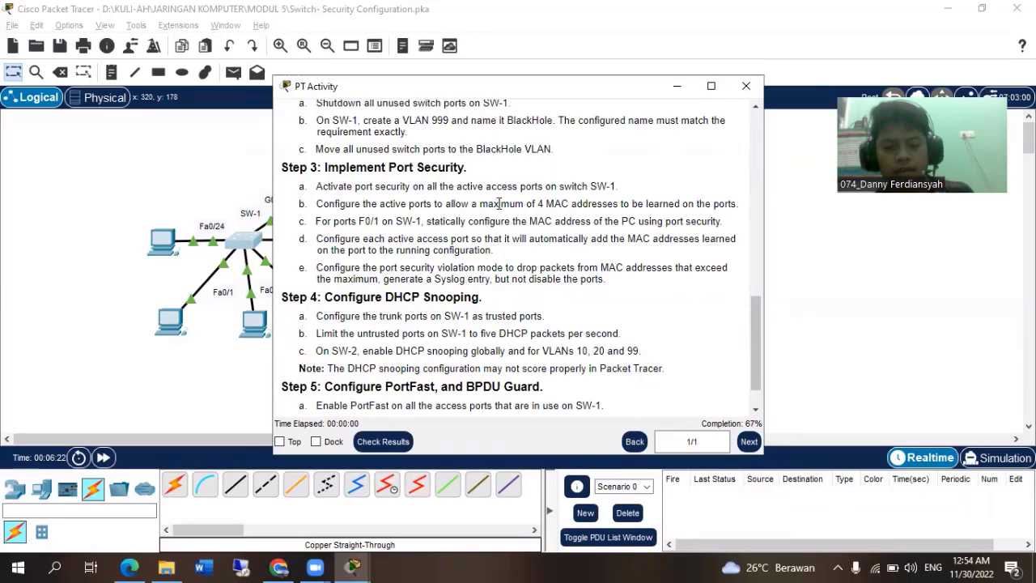
{"action": "left_click", "coordinate": [742, 92]}
Reopen SW-1's command line, move its window clear of SW-1's port labels, and begin an interface range command.
{"action": "left_click", "coordinate": [246, 242]}
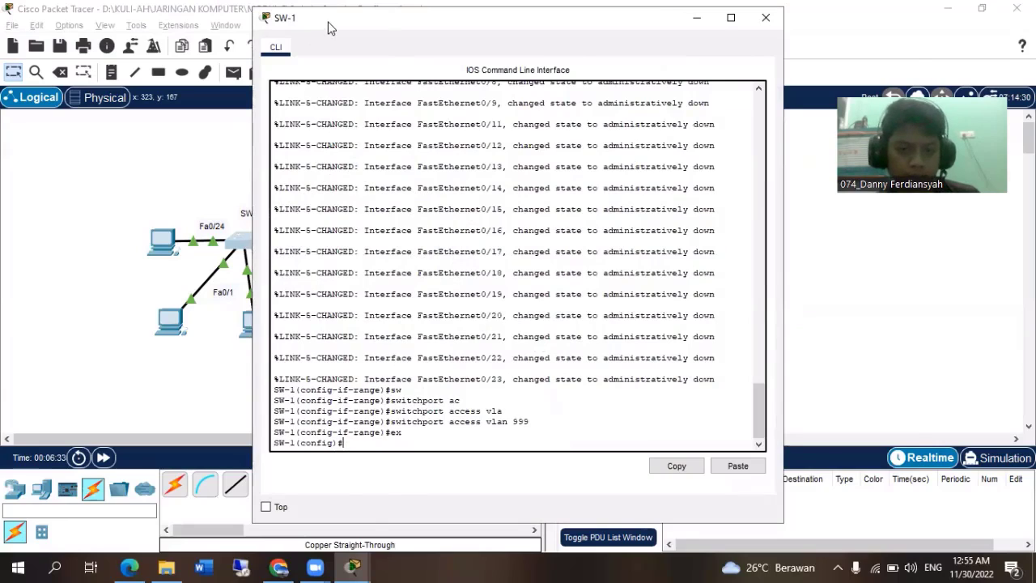
{"action": "left_click_drag", "start_coordinate": [330, 29], "coordinate": [452, 26]}
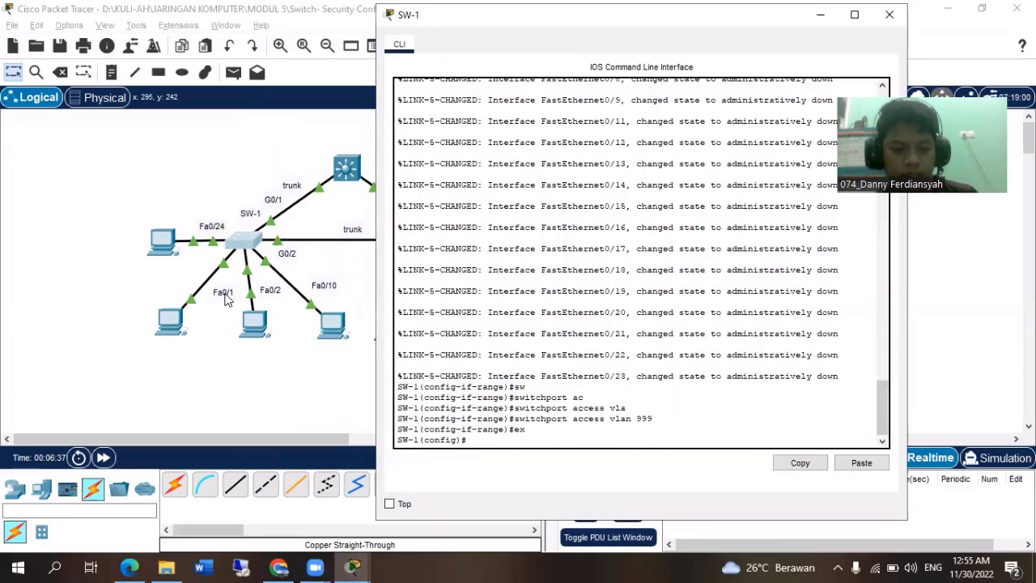
{"action": "type", "text": "inter"}
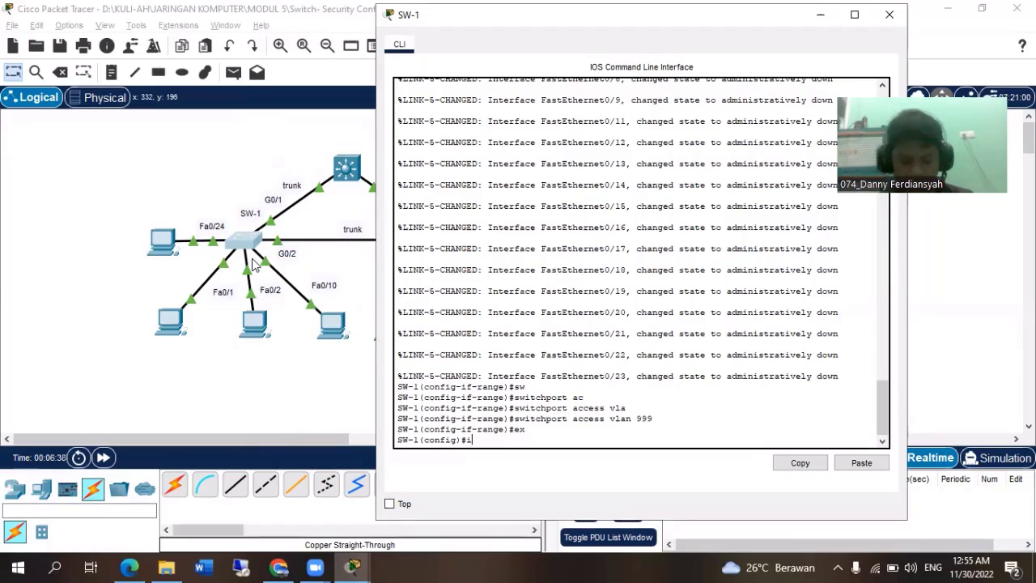
{"action": "key", "text": "Tab"}
{"action": "type", "text": "ran"}
{"action": "key", "text": "Tab"}
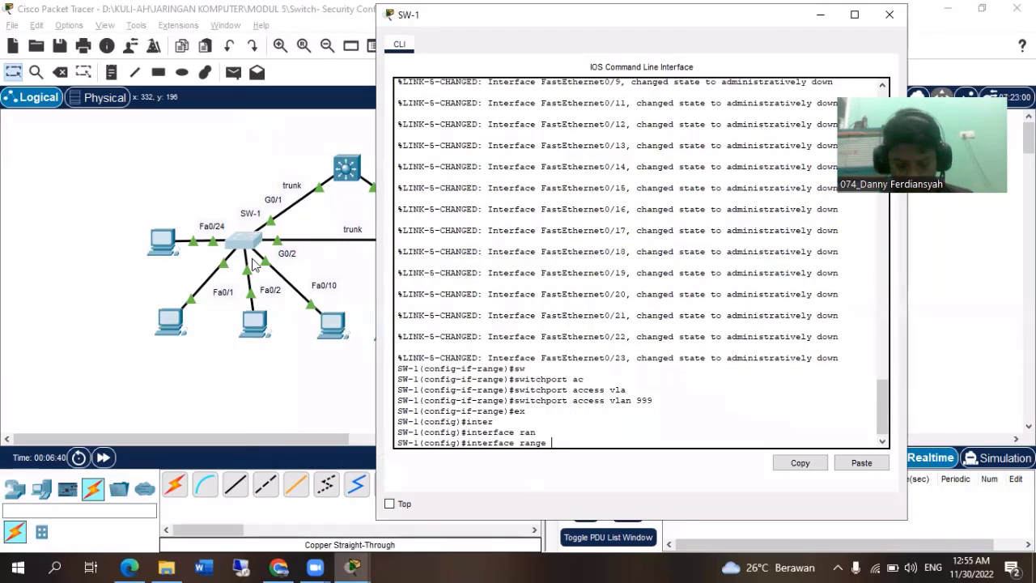
Enter range configuration for SW-1's active access ports, fastEthernet 0/1, 0/2, 0/10 and 0/24.
{"action": "type", "text": "fa"}
{"action": "key", "text": "Tab"}
{"action": "type", "text": "0/1"}
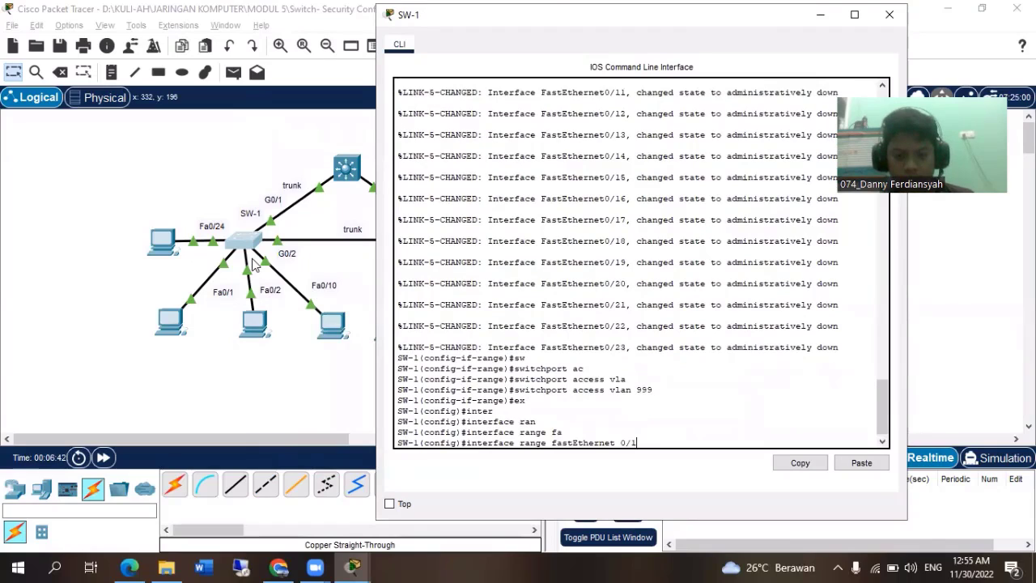
{"action": "type", "text": ", fa"}
{"action": "key", "text": "Tab"}
{"action": "type", "text": "0"}
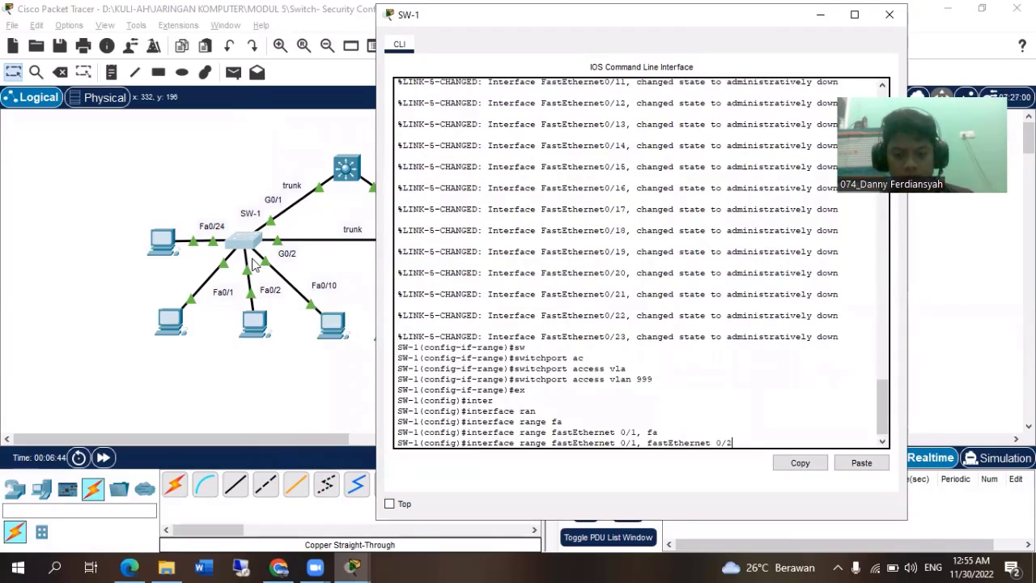
{"action": "type", "text": "/2, fa"}
{"action": "key", "text": "Tab"}
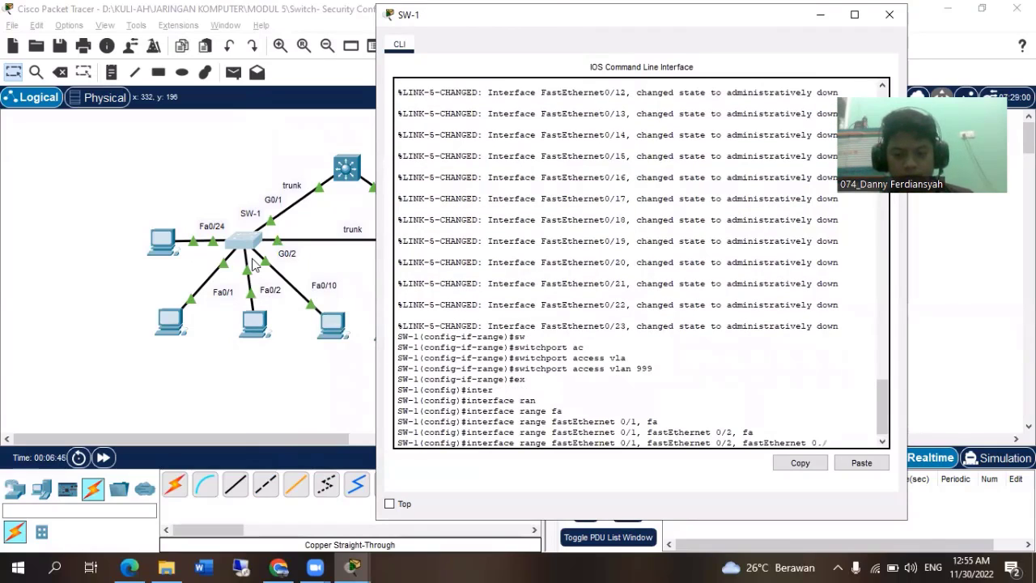
{"action": "key", "text": "BackSpace"}
{"action": "type", "text": "/10, f"}
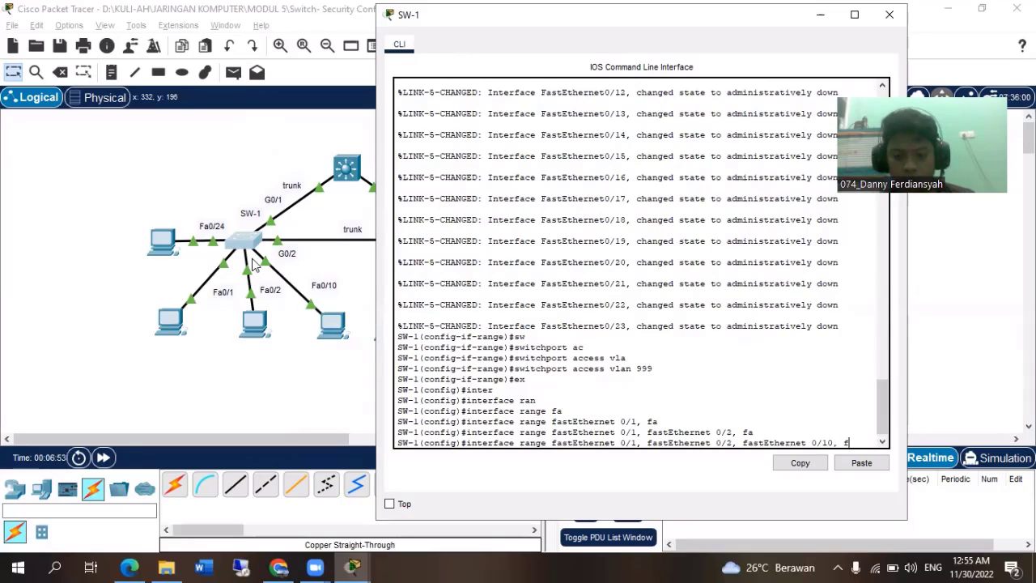
{"action": "key", "text": "Tab"}
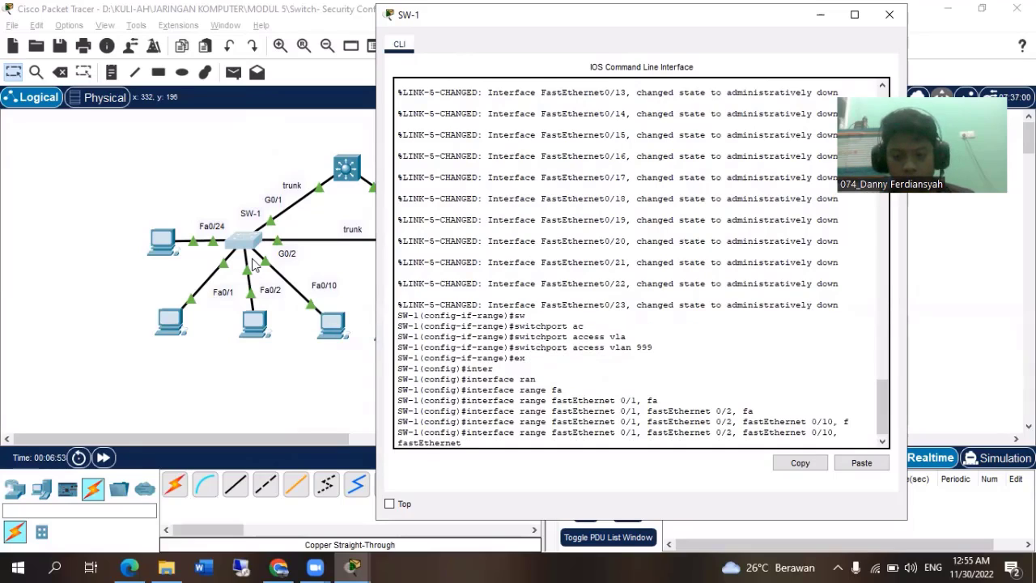
{"action": "type", "text": "0/254"}
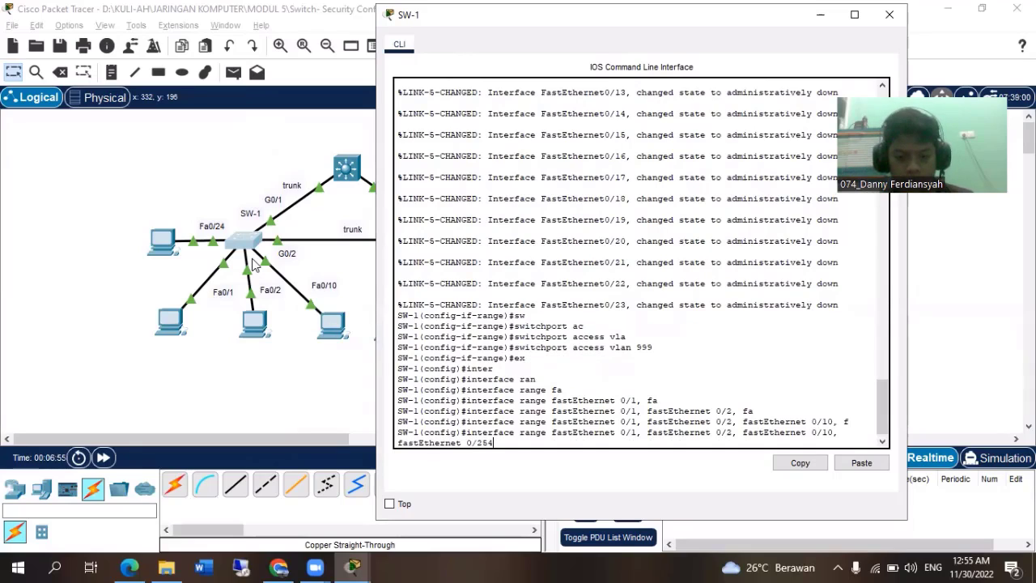
{"action": "key", "text": "Return"}
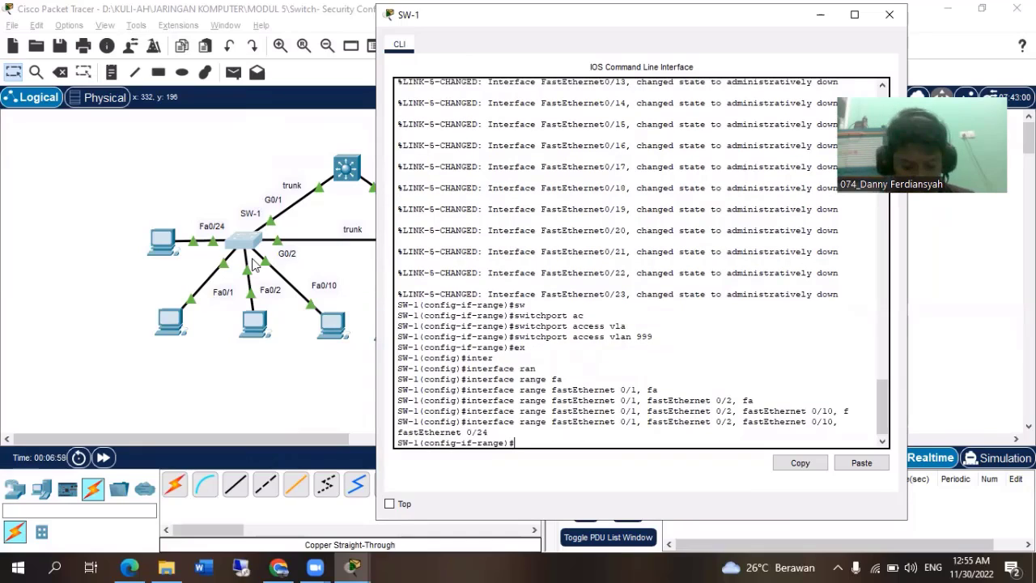
Enable port security on SW-1's selected active access ports with switchport port-security.
{"action": "type", "text": "w"}
{"action": "key", "text": "Tab"}
{"action": "key", "text": "BackSpace"}
{"action": "type", "text": "sw"}
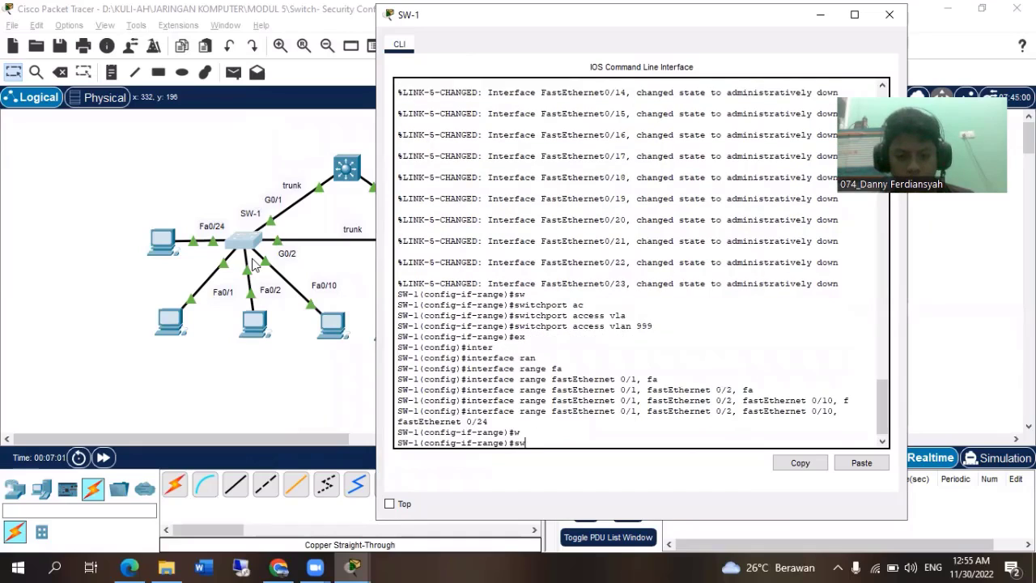
{"action": "key", "text": "Tab"}
{"action": "type", "text": "port"}
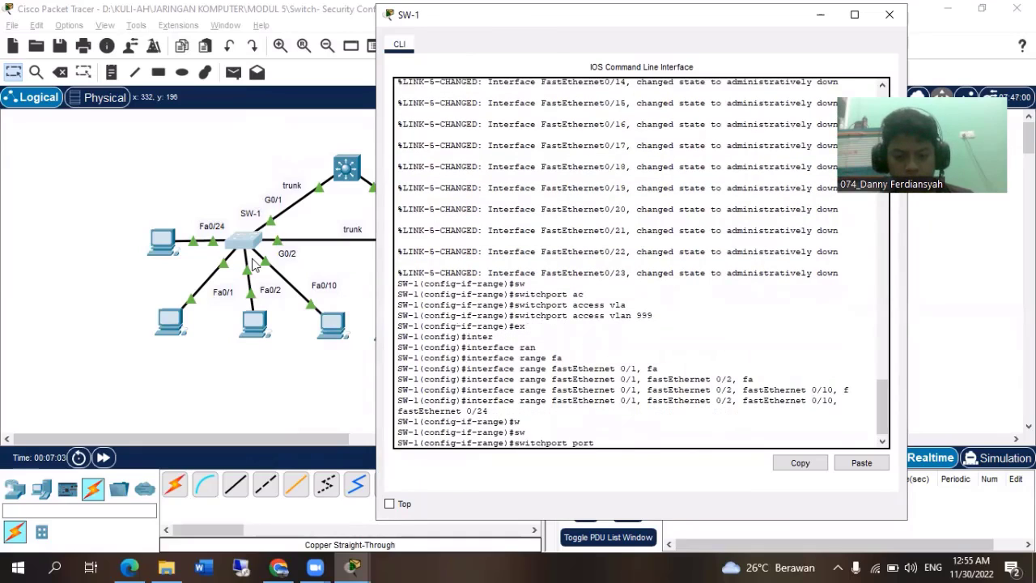
{"action": "key", "text": "Tab"}
{"action": "key", "text": "Return"}
Limit the selected active ports to 4 learned MAC addresses with switchport port-security maximum 4.
{"action": "type", "text": "sw"}
{"action": "key", "text": "Tab"}
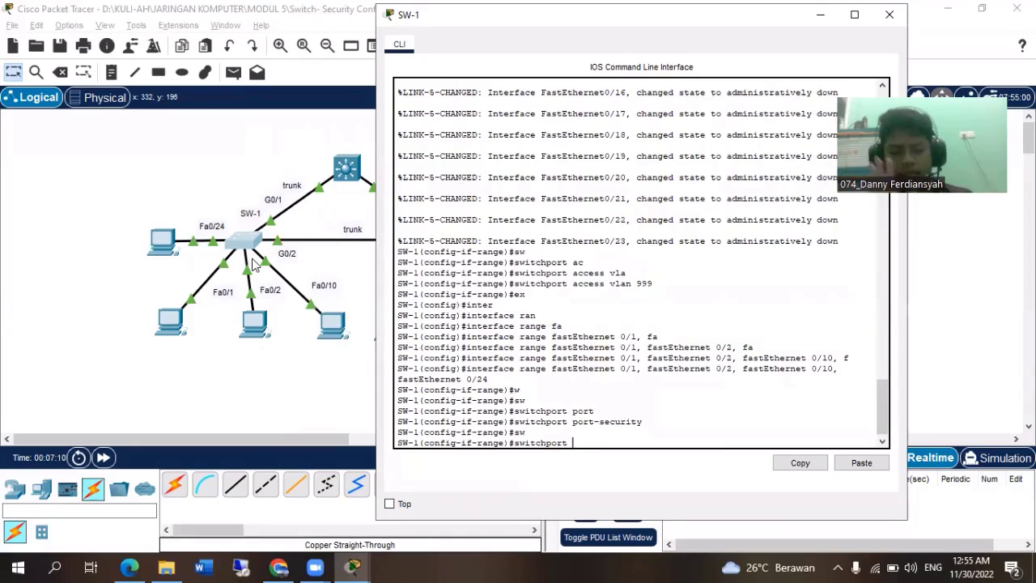
{"action": "type", "text": "poort"}
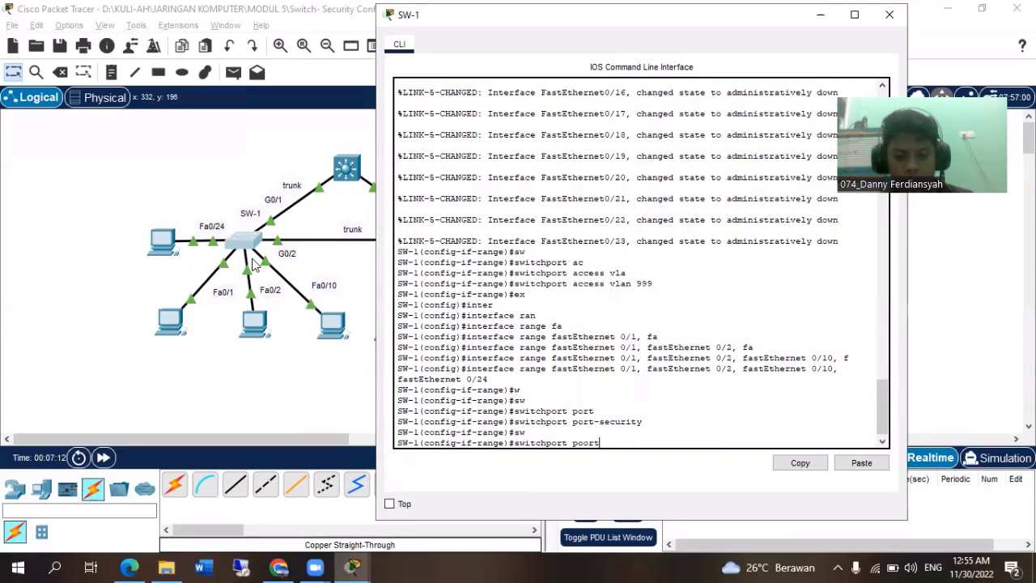
{"action": "key", "text": "Tab"}
{"action": "key", "text": "BackSpace"}
{"action": "key", "text": "BackSpace"}
{"action": "key", "text": "BackSpace"}
{"action": "type", "text": "rt"}
{"action": "key", "text": "Tab"}
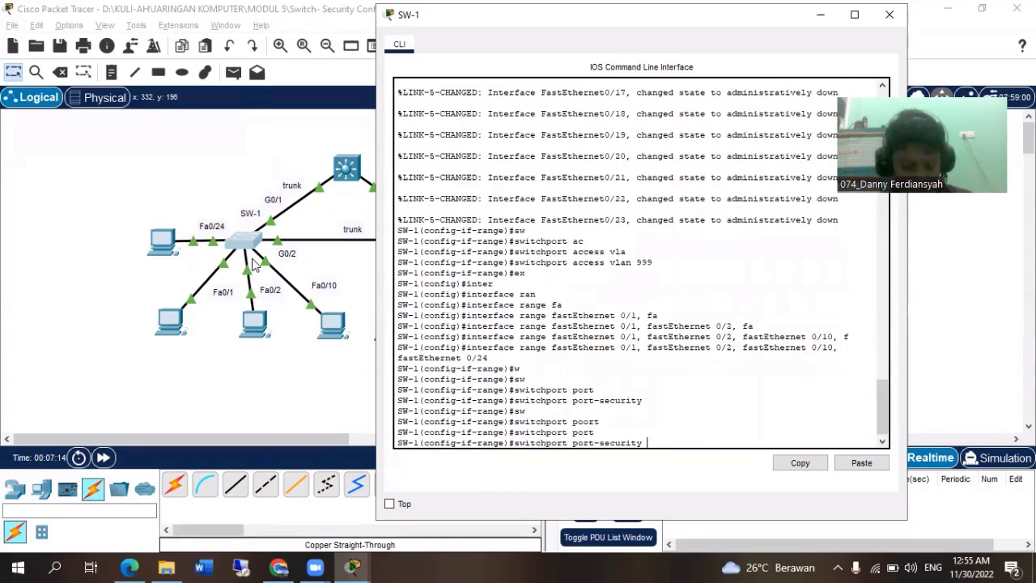
{"action": "type", "text": "max"}
{"action": "key", "text": "Tab"}
{"action": "type", "text": "4"}
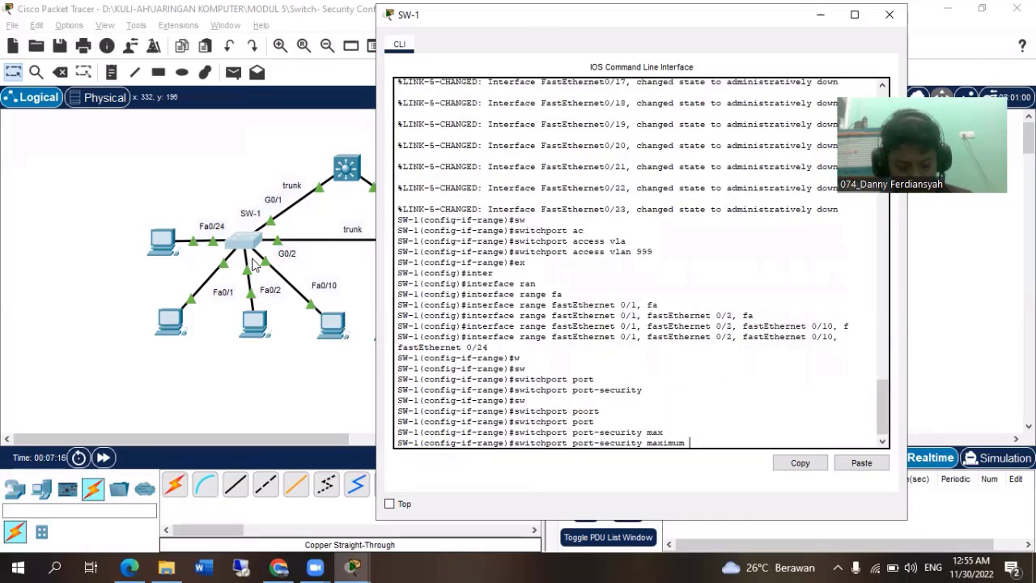
{"action": "key", "text": "Return"}
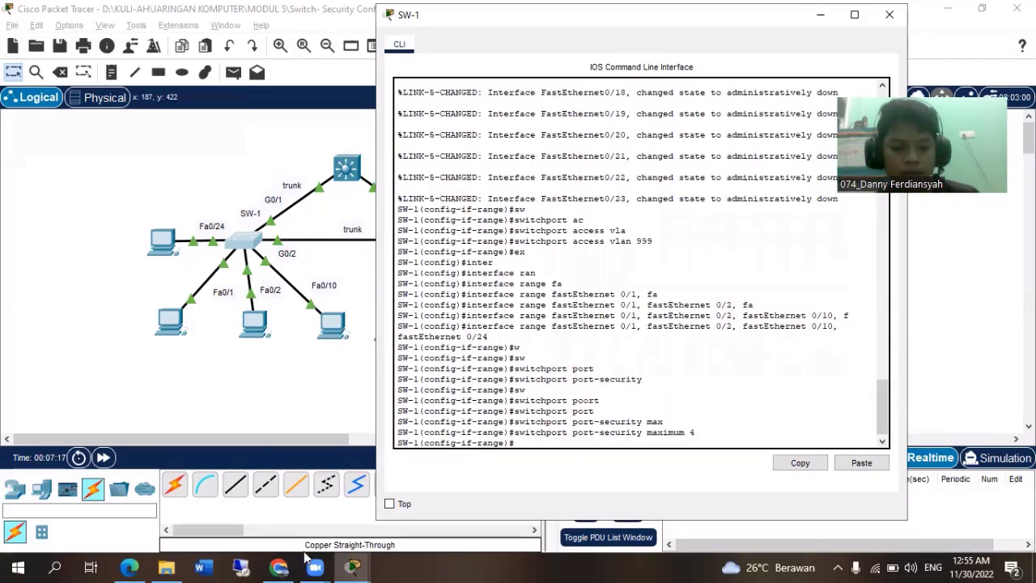
Bring up the PT Activity instructions and review the remaining port security requirements in Step 3.
{"action": "left_click", "coordinate": [352, 566]}
{"action": "left_click", "coordinate": [398, 506]}
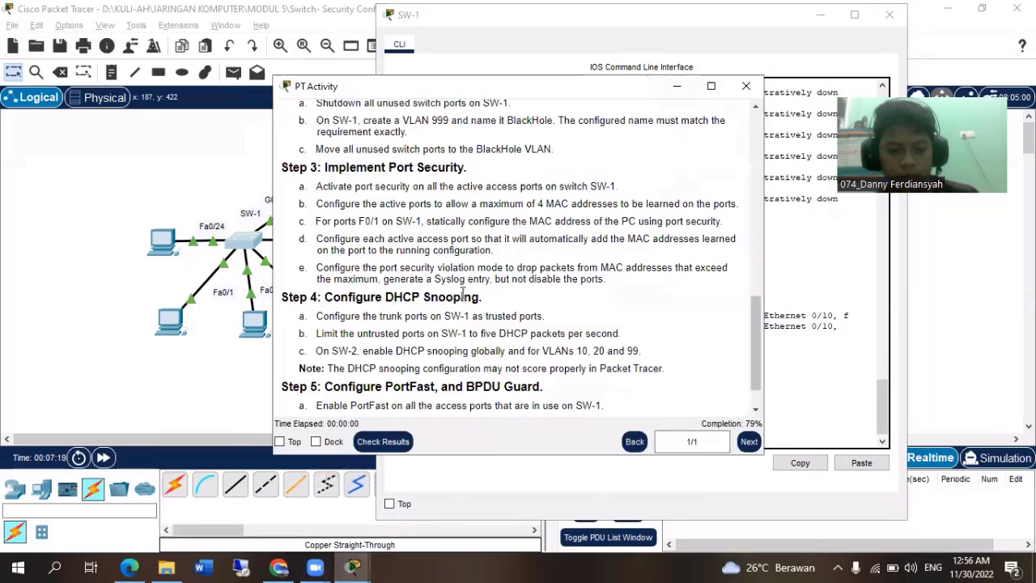
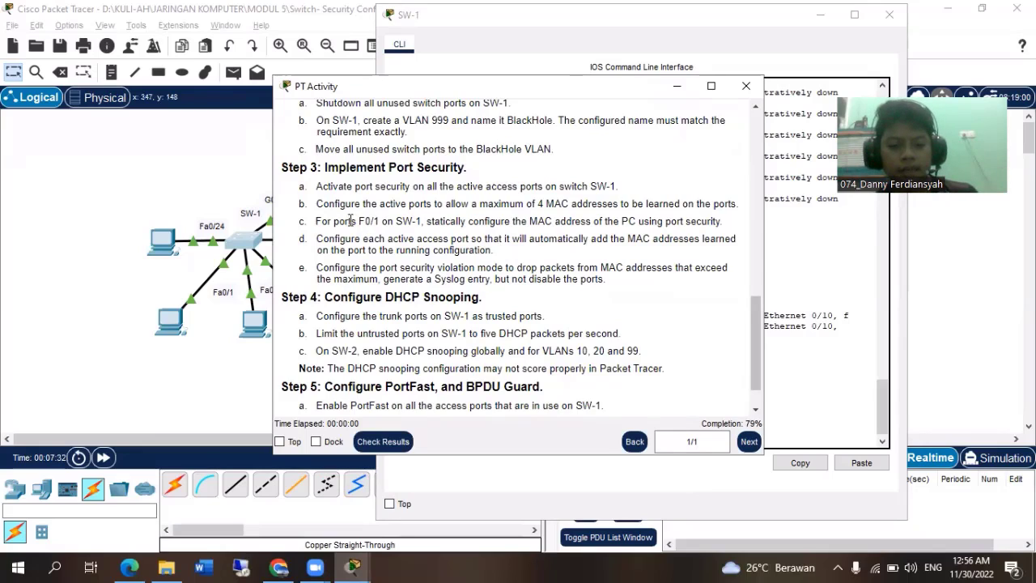
Reread the Step 3 port security requirements and reposition the instructions window so the end of the SW-1 command line shows.
{"action": "left_click", "coordinate": [791, 298]}
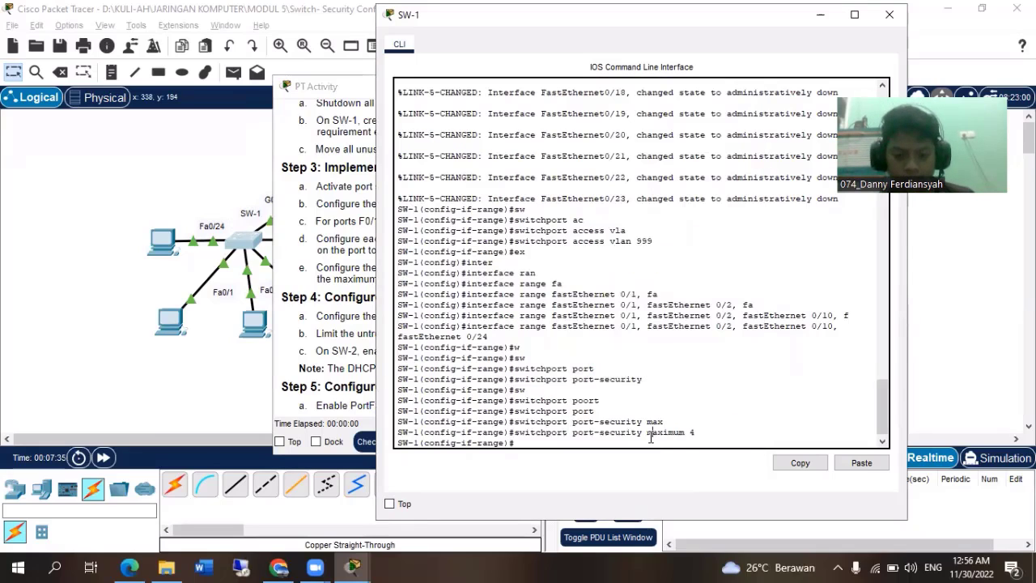
{"action": "left_click", "coordinate": [284, 231]}
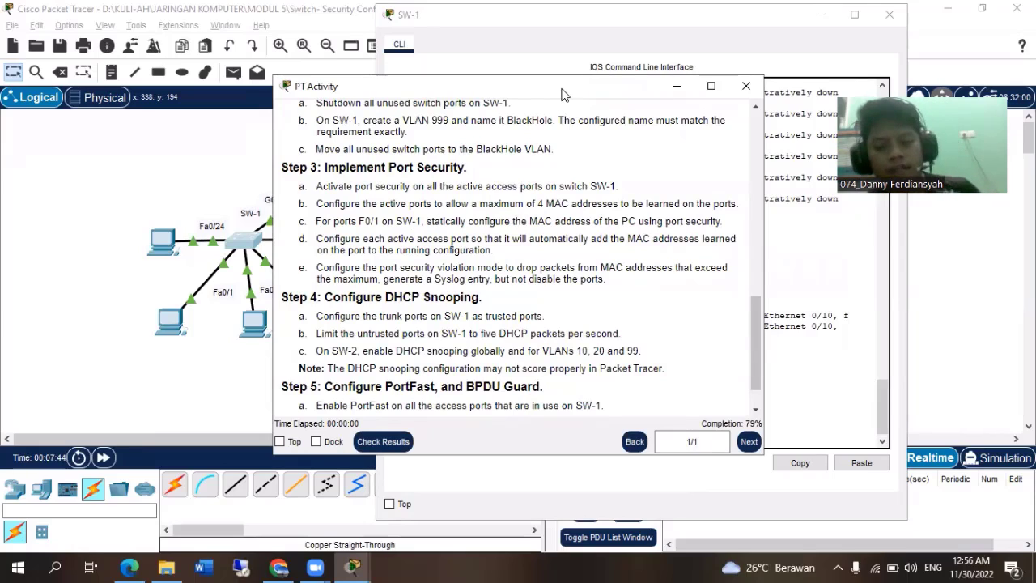
{"action": "left_click_drag", "start_coordinate": [564, 95], "coordinate": [643, 59]}
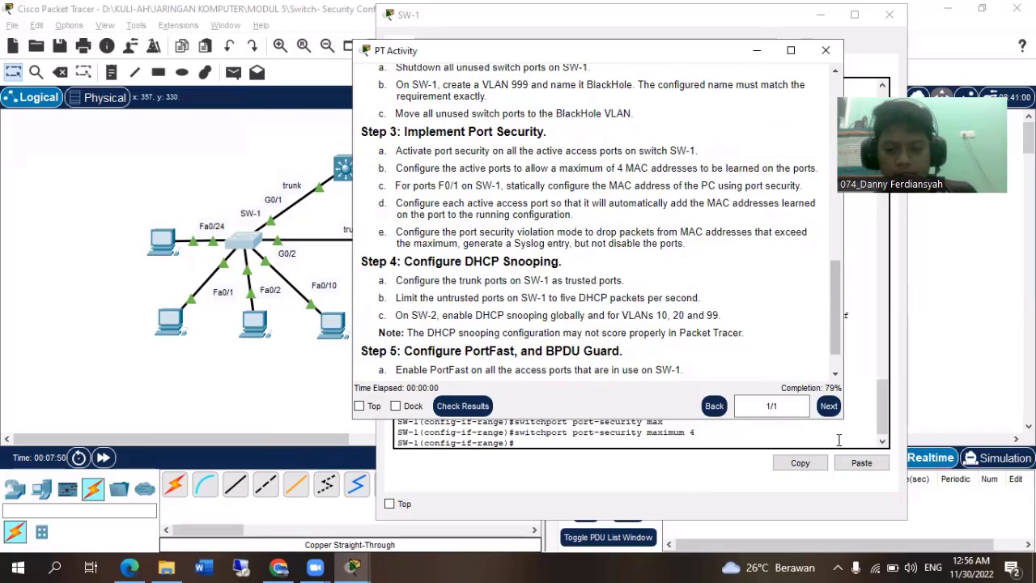
Leave SW-1's range configuration and enter interface configuration for fastEthernet 0/1.
{"action": "left_click", "coordinate": [680, 460]}
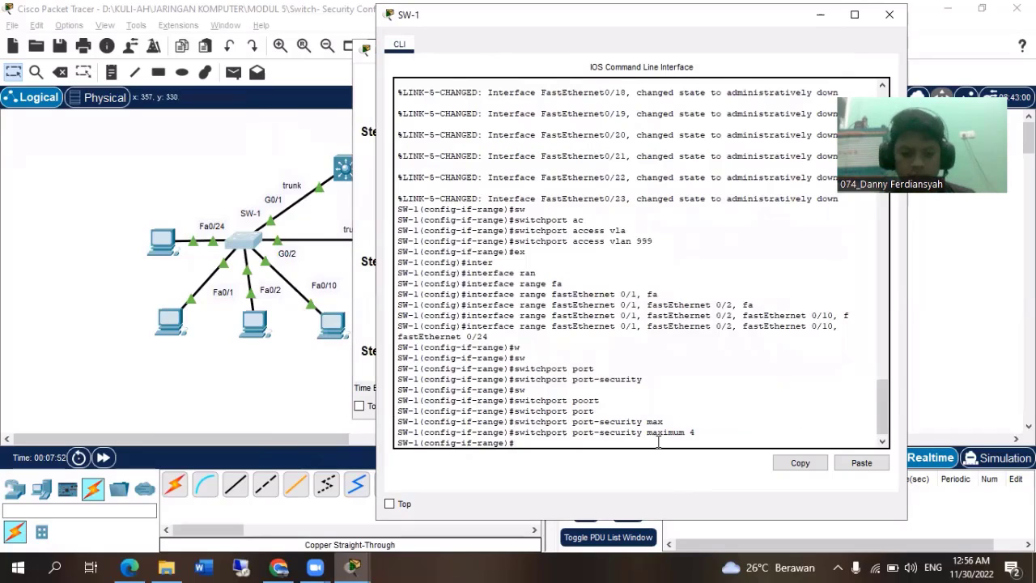
{"action": "type", "text": "ex"}
{"action": "key", "text": "Return"}
{"action": "type", "text": "inter"}
{"action": "key", "text": "Tab"}
{"action": "type", "text": "fa"}
{"action": "key", "text": "Tab"}
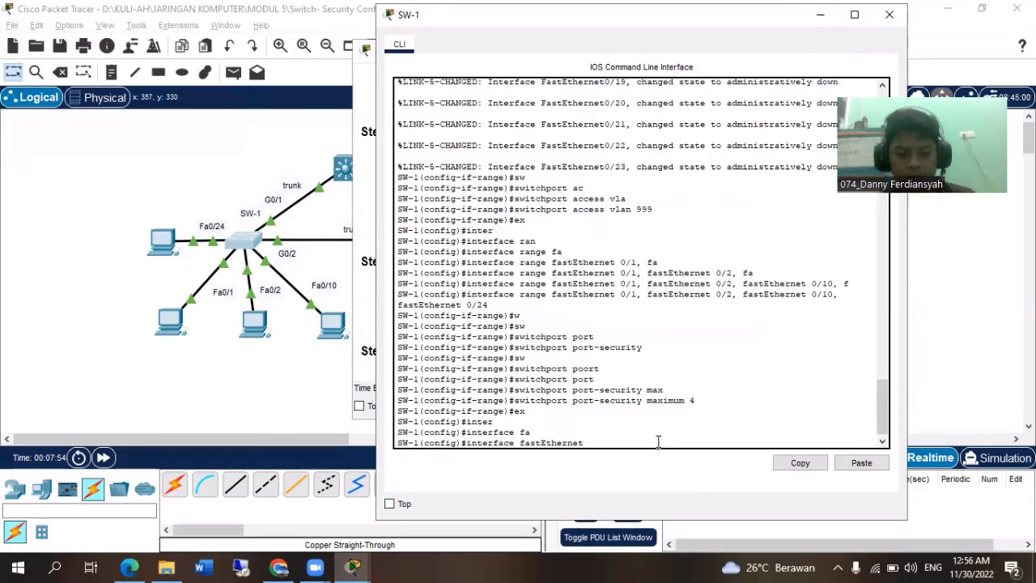
{"action": "type", "text": "0/1"}
{"action": "key", "text": "Return"}
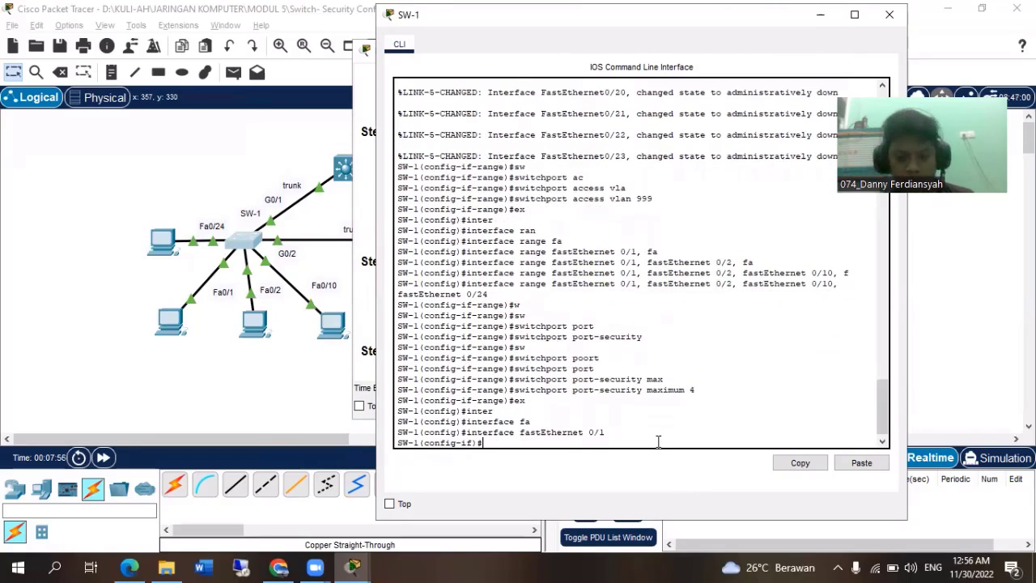
Start the switchport port-security mac-address command on fastEthernet 0/1, up to the address argument.
{"action": "type", "text": "sw"}
{"action": "key", "text": "Tab"}
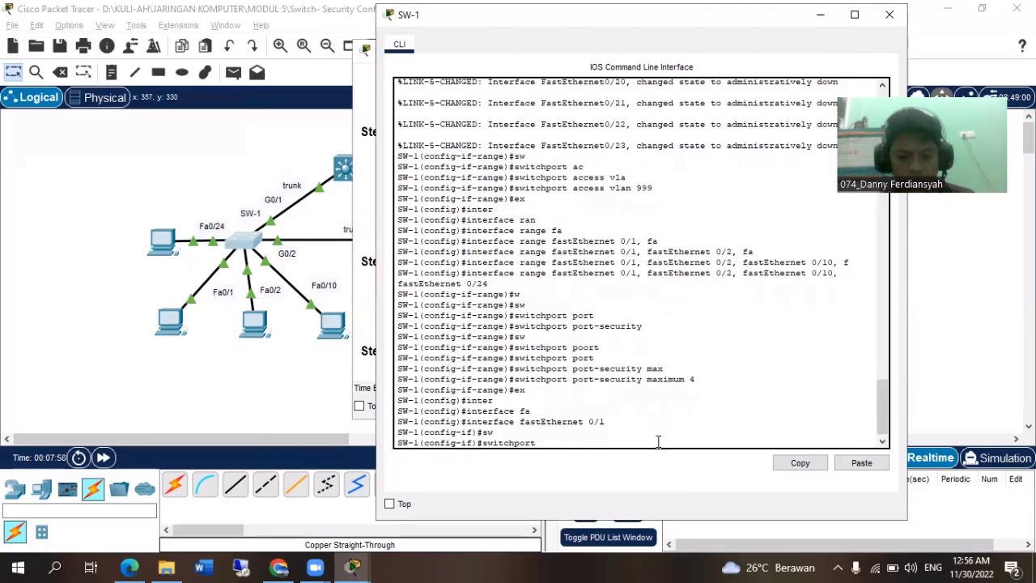
{"action": "type", "text": "port"}
{"action": "key", "text": "Tab"}
{"action": "type", "text": "mac"}
{"action": "key", "text": "Tab"}
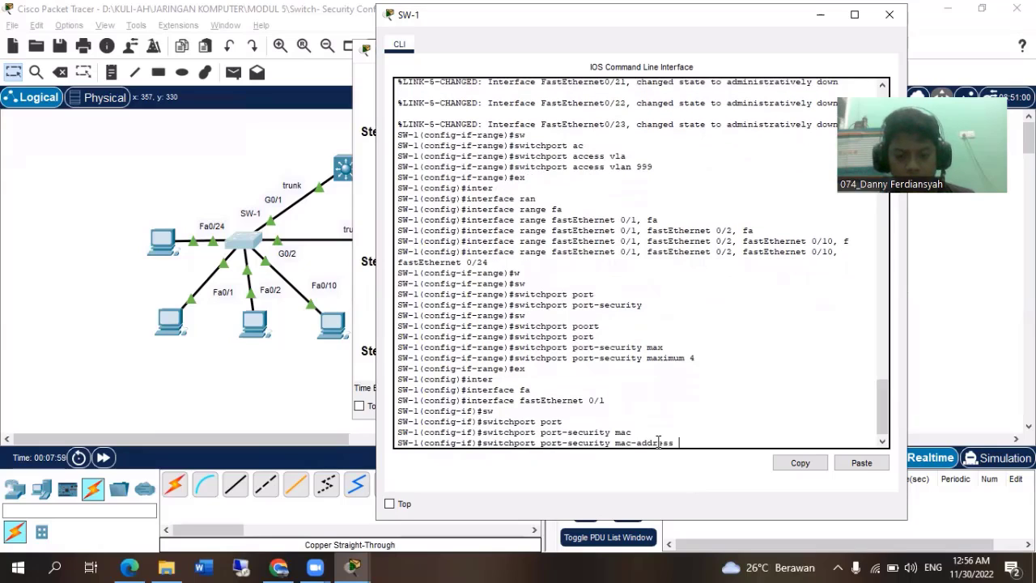
Look up the physical address of PC1, connected to SW-1's Fa0/1, by running ipconfig /all in its Command Prompt.
{"action": "left_click", "coordinate": [178, 328]}
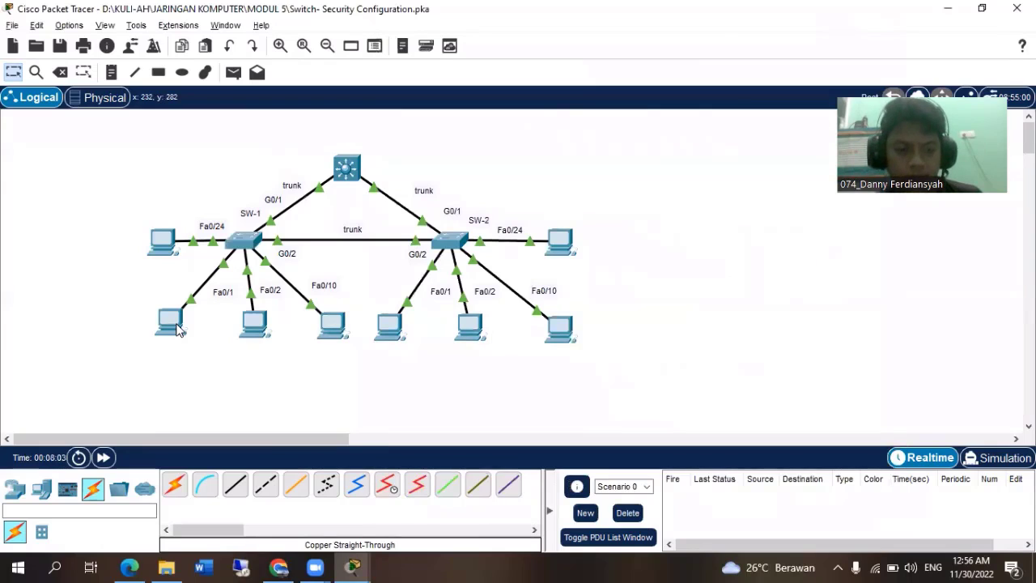
{"action": "left_click", "coordinate": [178, 327]}
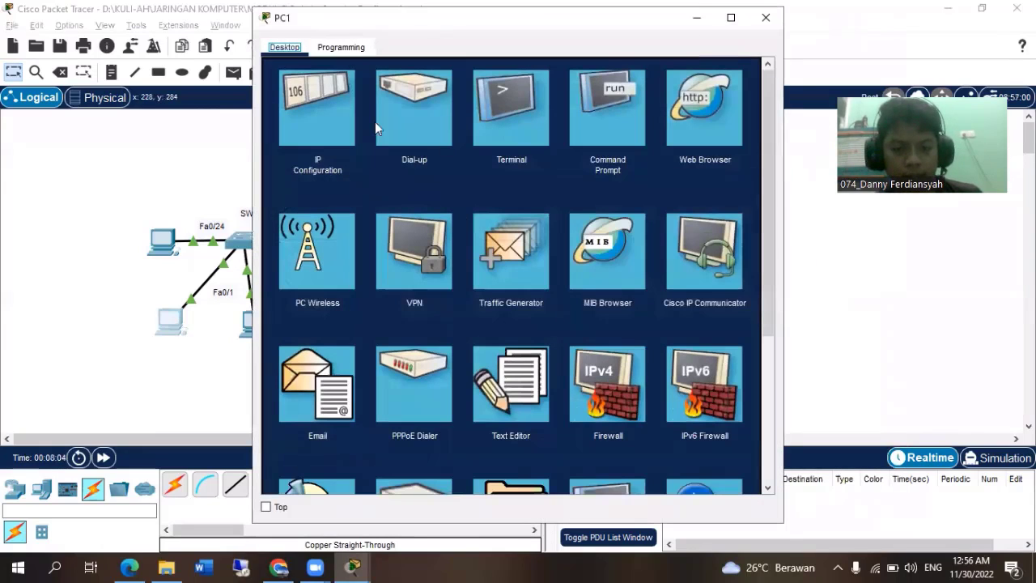
{"action": "left_click", "coordinate": [613, 168]}
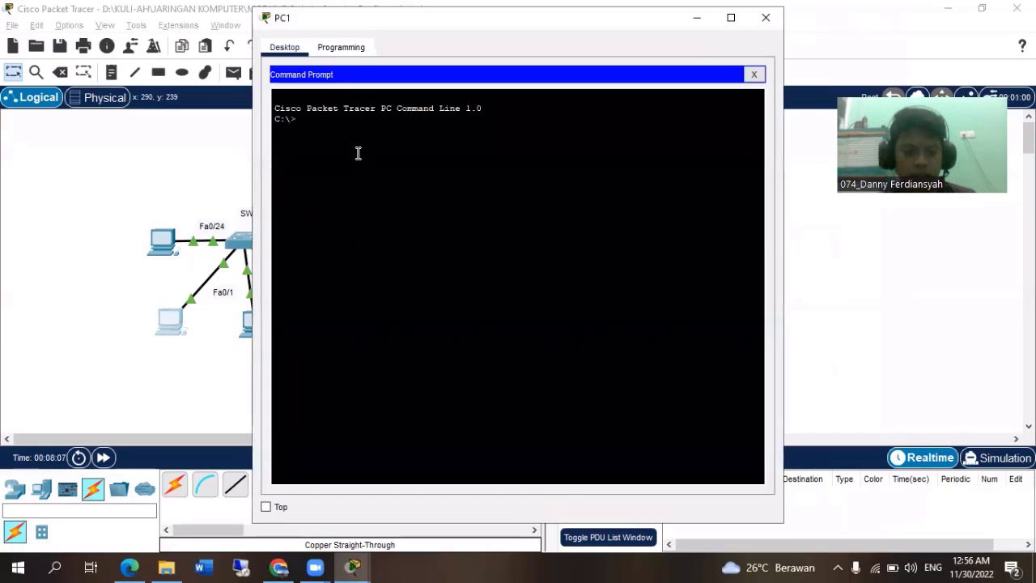
{"action": "type", "text": "iop"}
{"action": "key", "text": "BackSpace"}
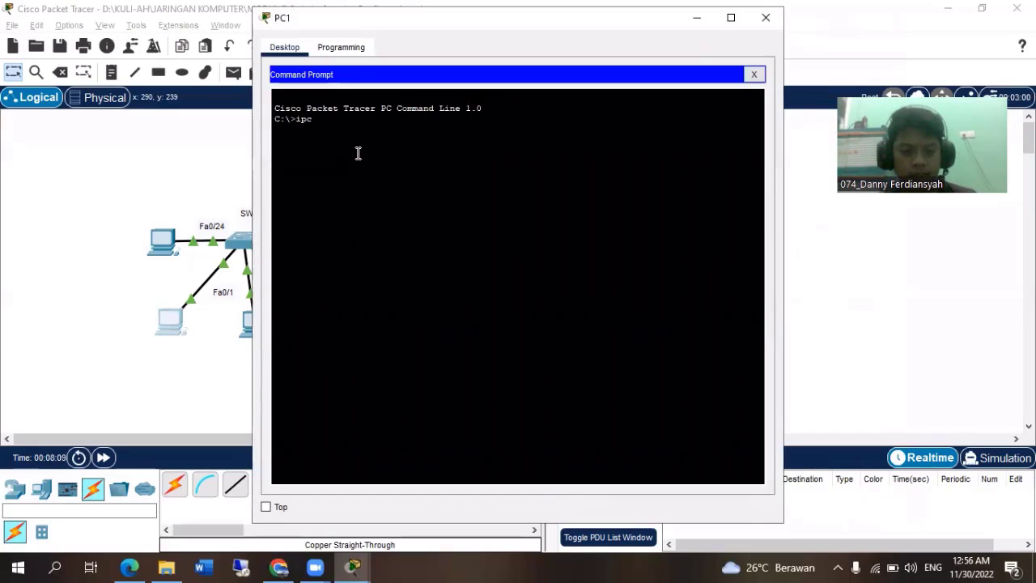
{"action": "type", "text": "co"}
{"action": "type", "text": "in"}
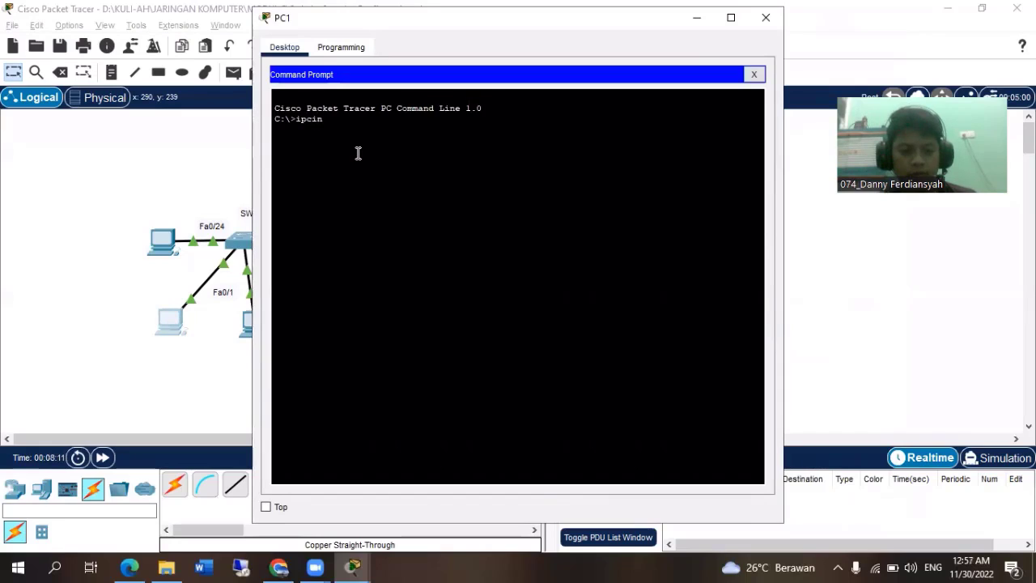
{"action": "key", "text": "BackSpace"}
{"action": "key", "text": "BackSpace"}
{"action": "type", "text": "onfig"}
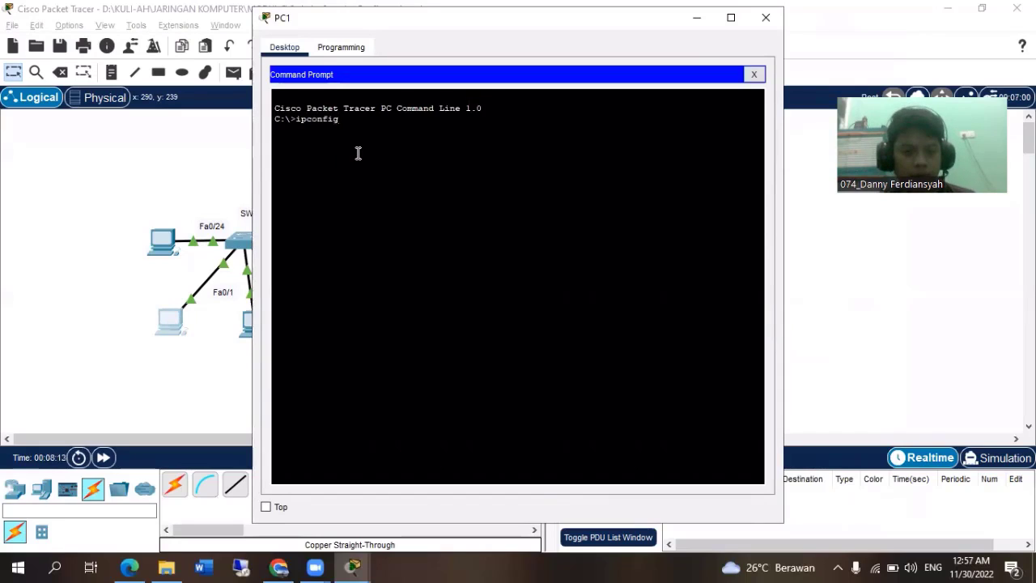
{"action": "type", "text": " ./"}
{"action": "key", "text": "BackSpace"}
{"action": "type", "text": "a"}
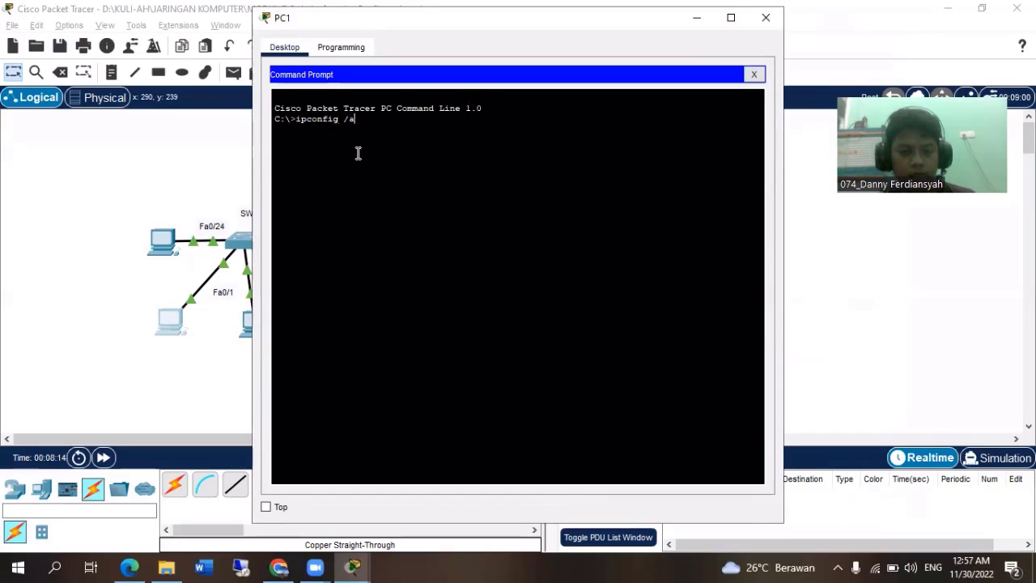
{"action": "type", "text": "ll"}
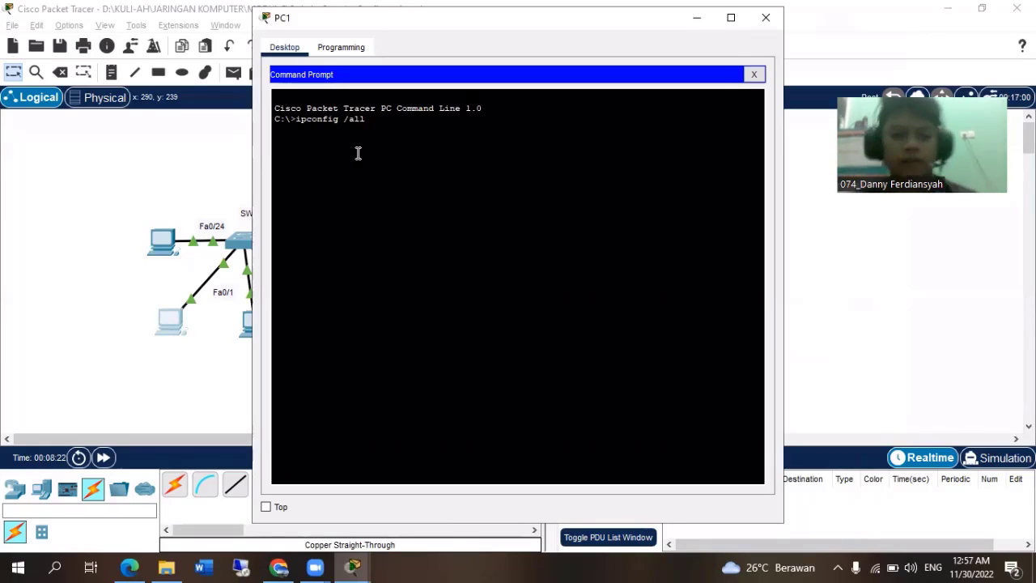
{"action": "key", "text": "Return"}
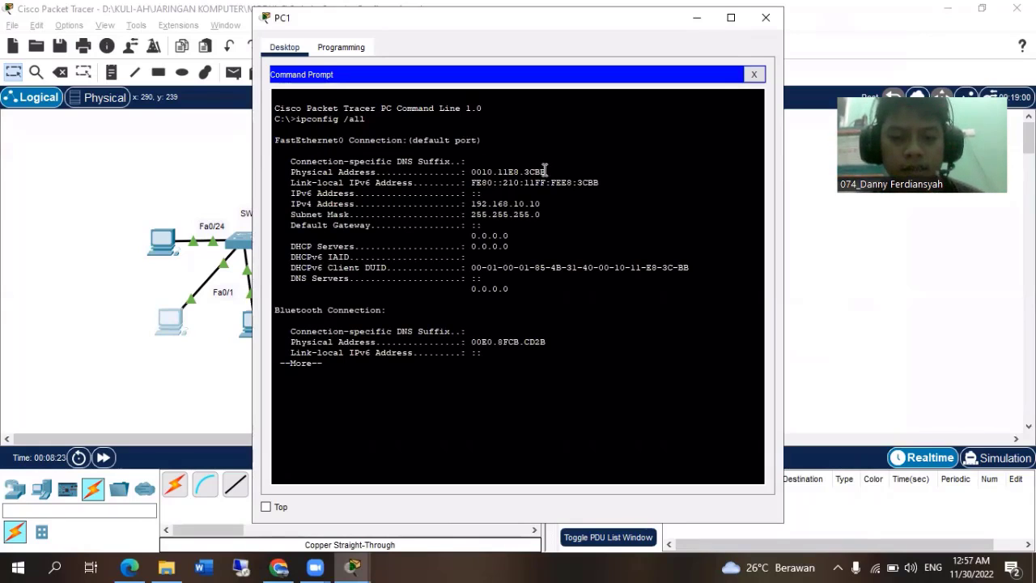
Complete the static port-security entry on SW-1's fastEthernet 0/1 with PC1's MAC address 0010.11E8.3CBB, and close PC1's window.
{"action": "left_click_drag", "start_coordinate": [546, 170], "coordinate": [470, 171]}
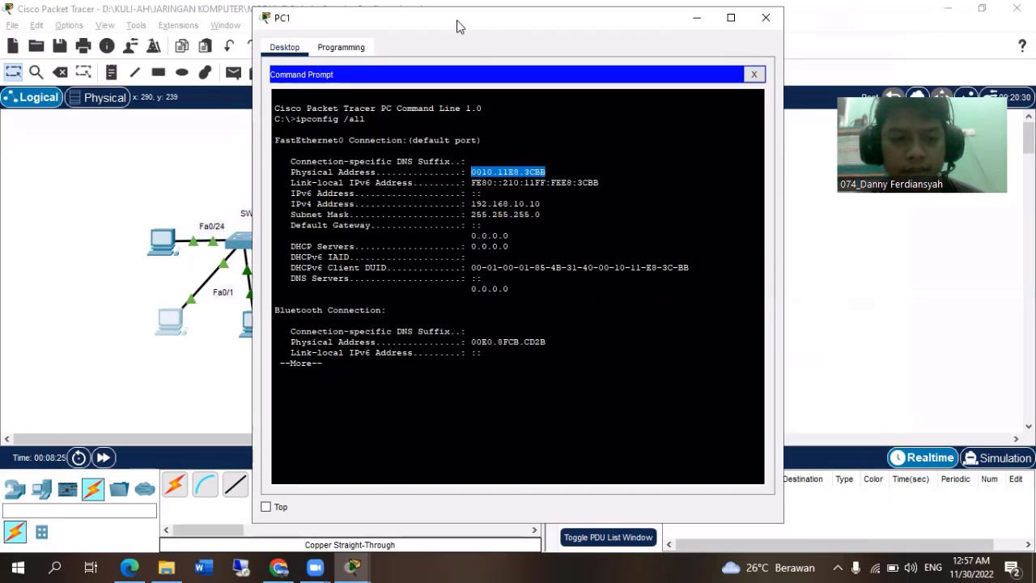
{"action": "left_click_drag", "start_coordinate": [457, 26], "coordinate": [204, 24]}
{"action": "key", "text": "alt+Tab"}
{"action": "key", "text": "Tab"}
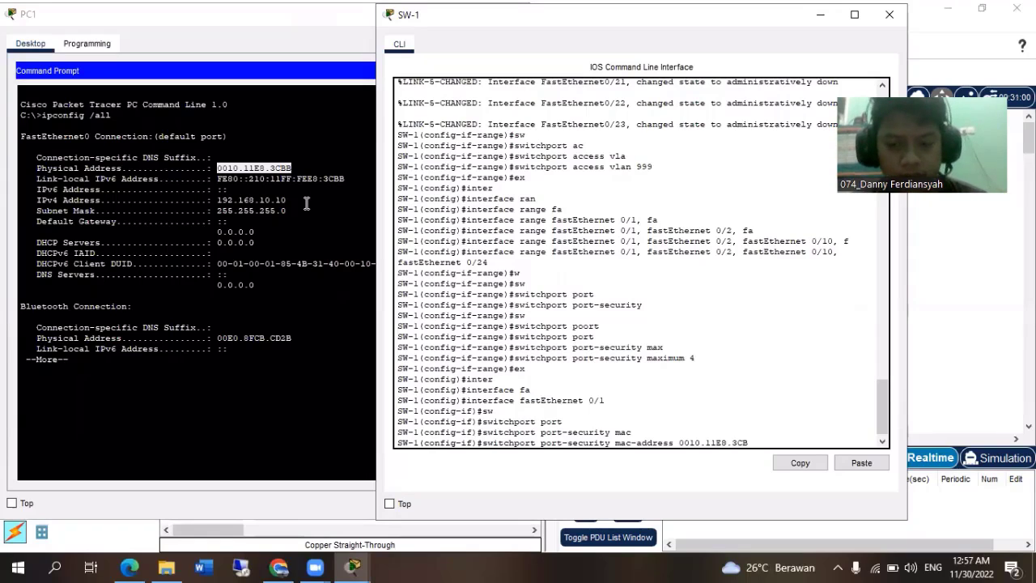
{"action": "key", "text": "Return"}
{"action": "left_click", "coordinate": [135, 14]}
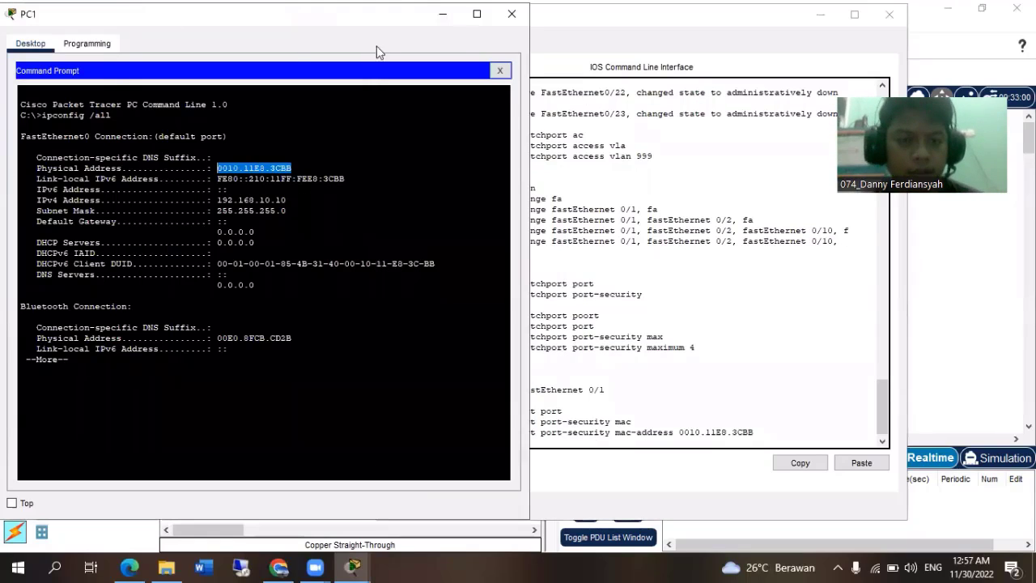
{"action": "left_click", "coordinate": [521, 17]}
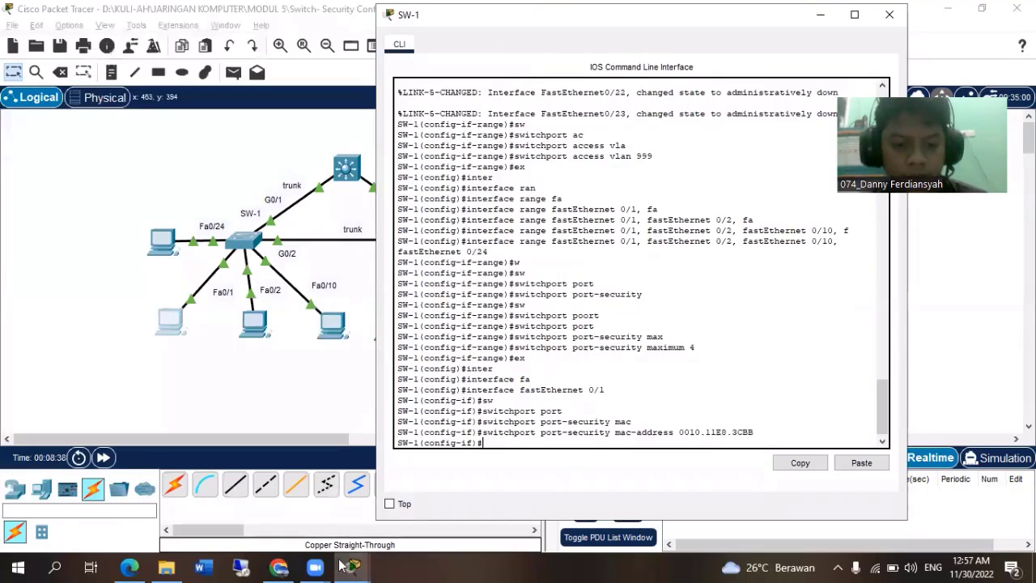
Bring the PT Activity instructions forward and read the Step 3 requirement about automatically adding learned MAC addresses.
{"action": "key", "text": "alt+Tab"}
{"action": "key", "text": "Tab"}
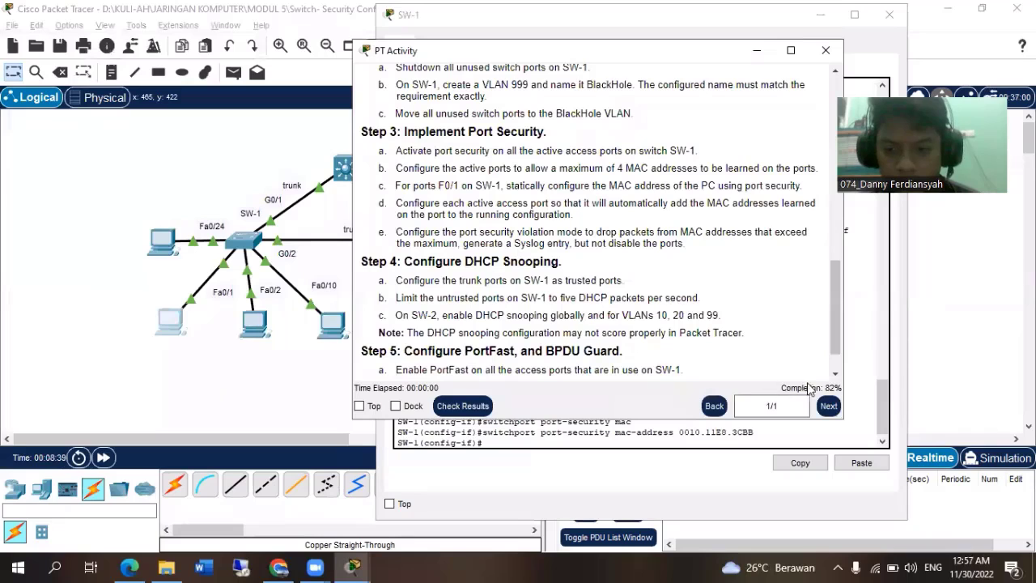
{"action": "left_click", "coordinate": [576, 437]}
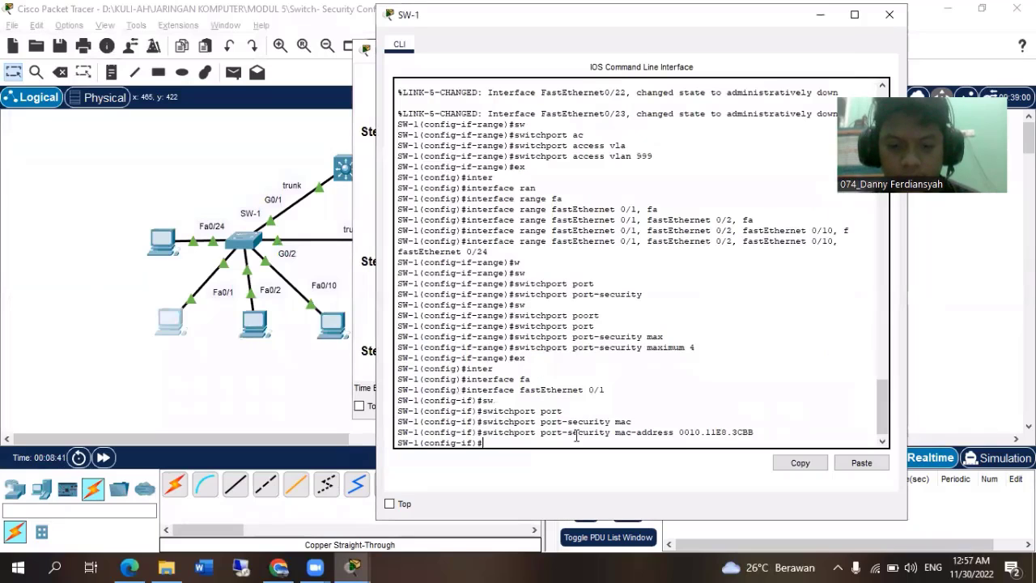
{"action": "key", "text": "alt+Tab"}
{"action": "key", "text": "alt+Tab"}
{"action": "key", "text": "alt+Tab"}
{"action": "key", "text": "alt+Tab"}
{"action": "key", "text": "alt+Tab"}
{"action": "key", "text": "alt+Tab"}
{"action": "key", "text": "alt+Tab"}
{"action": "key", "text": "alt+Tab"}
{"action": "key", "text": "alt+Tab"}
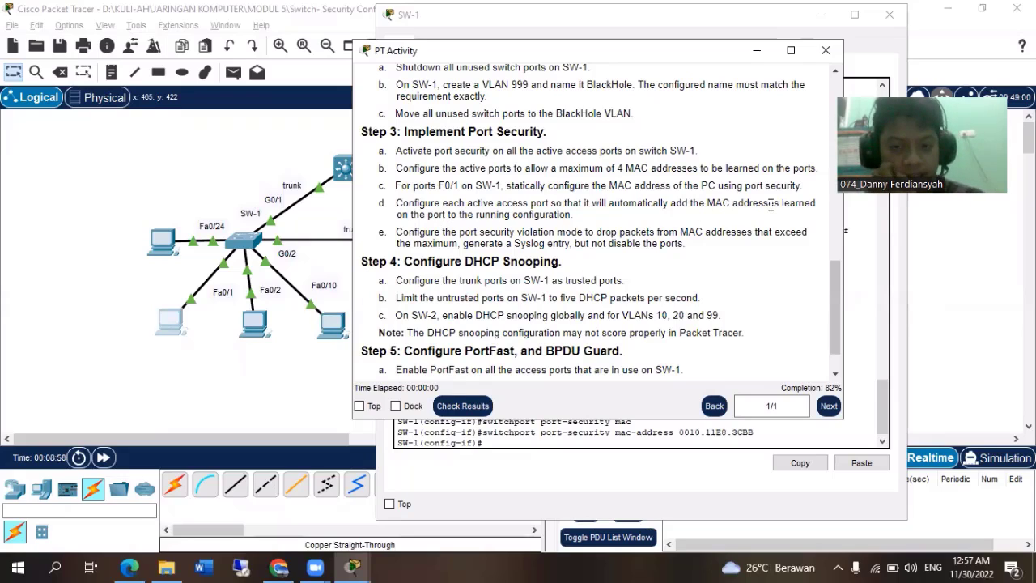
Exit fastEthernet 0/1 configuration on SW-1 and enter range configuration for fastEthernet 0/1, 0/2, 0/10 and 0/24.
{"action": "left_click", "coordinate": [602, 458]}
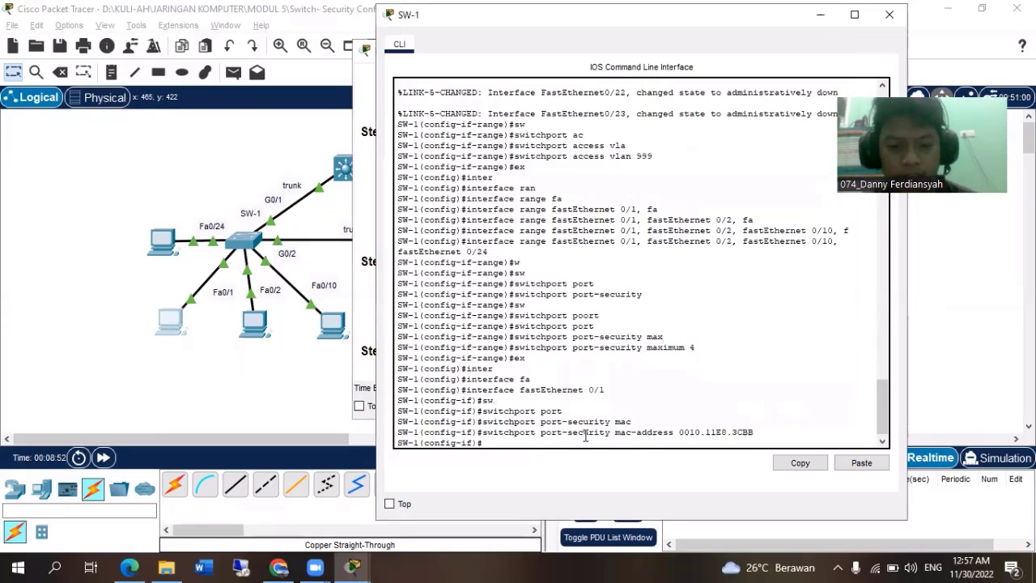
{"action": "type", "text": "ex"}
{"action": "key", "text": "Return"}
{"action": "type", "text": "ig)#i"}
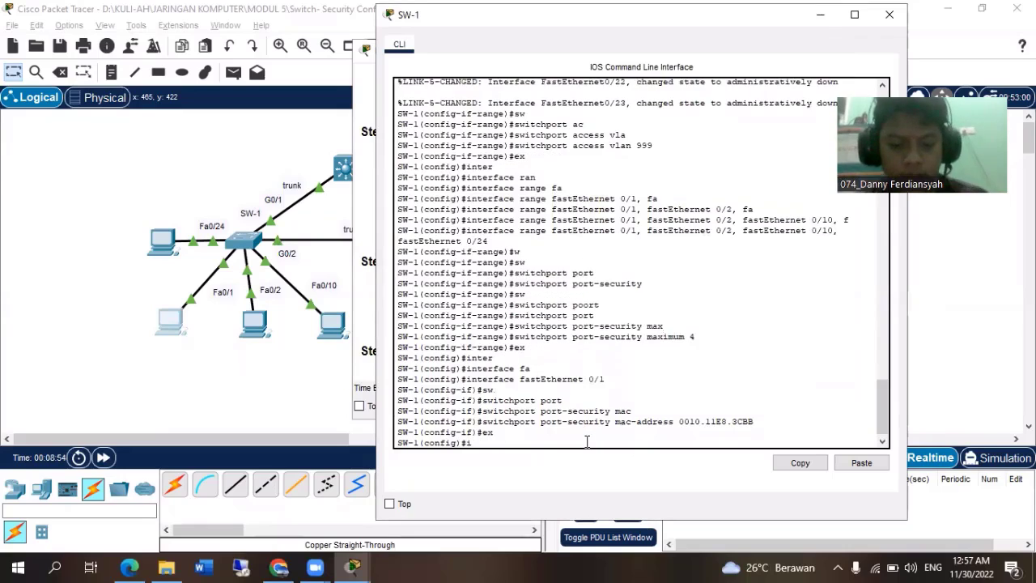
{"action": "type", "text": "nter"}
{"action": "key", "text": "Tab"}
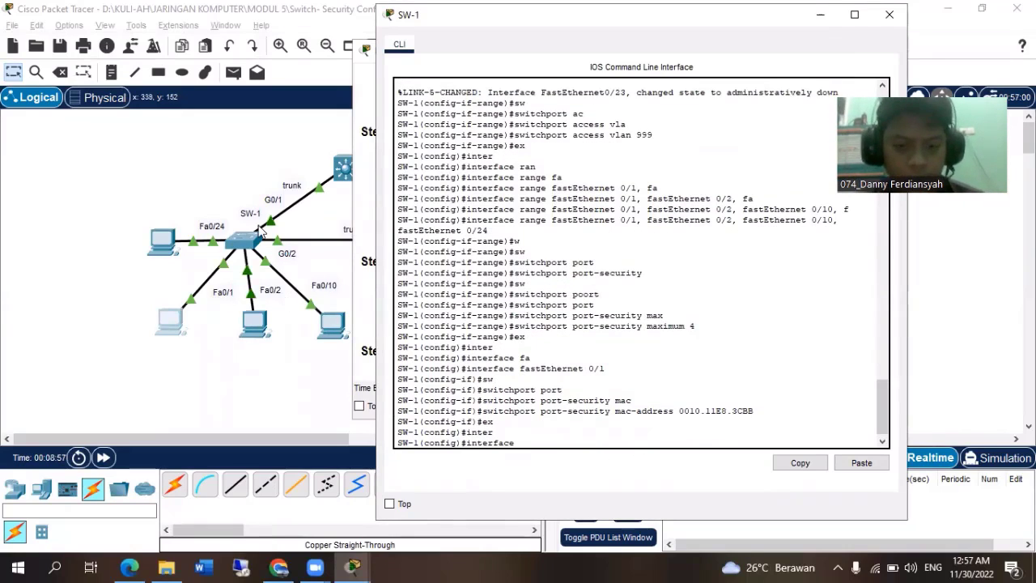
{"action": "type", "text": "f"}
{"action": "key", "text": "Tab"}
{"action": "key", "text": "BackSpace"}
{"action": "key", "text": "BackSpace"}
{"action": "key", "text": "BackSpace"}
{"action": "key", "text": "BackSpace"}
{"action": "key", "text": "BackSpace"}
{"action": "key", "text": "BackSpace"}
{"action": "key", "text": "BackSpace"}
{"action": "key", "text": "BackSpace"}
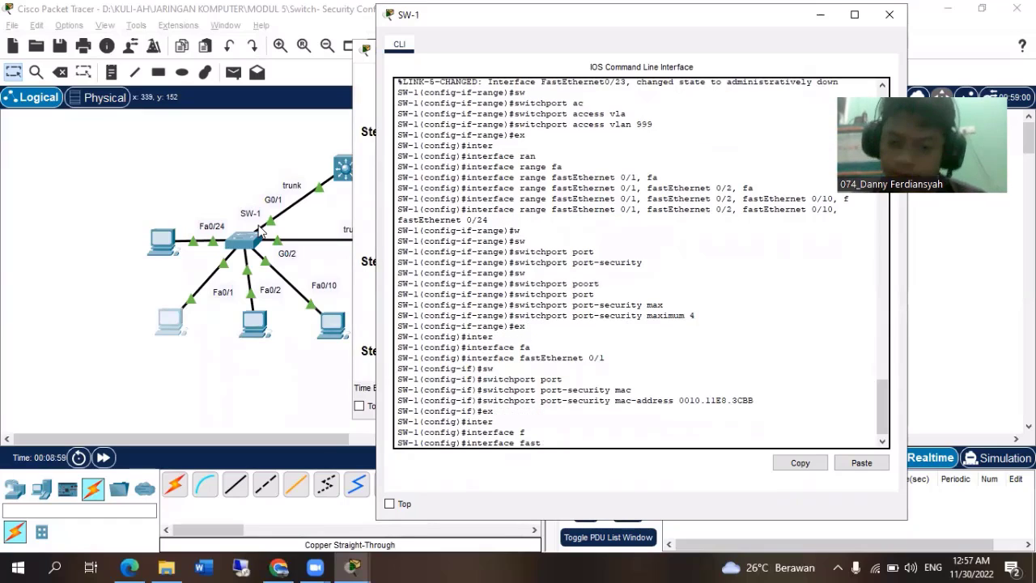
{"action": "type", "text": "range"}
{"action": "key", "text": "Tab"}
{"action": "type", "text": "fa"}
{"action": "key", "text": "Tab"}
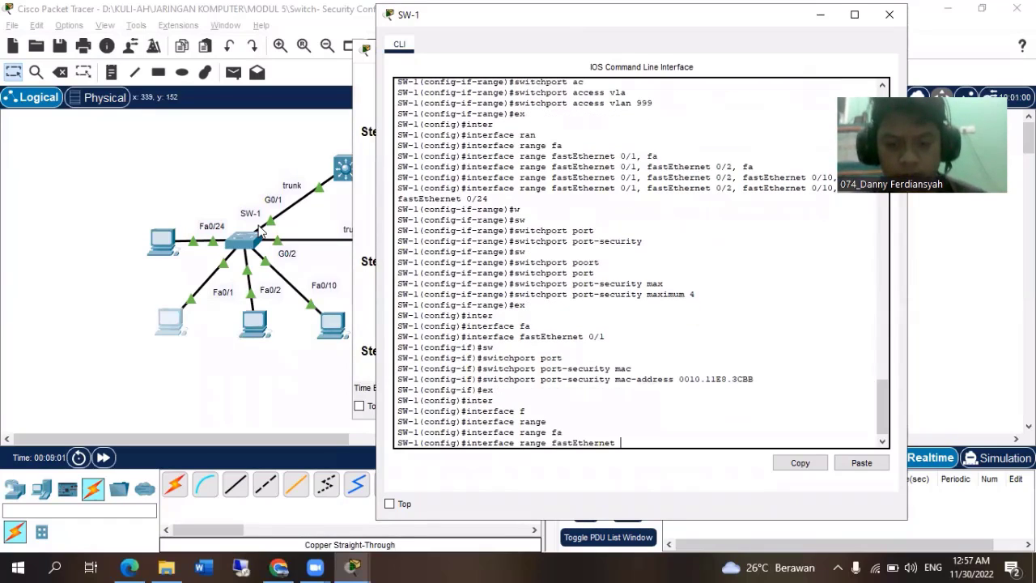
{"action": "type", "text": "0/1, fa"}
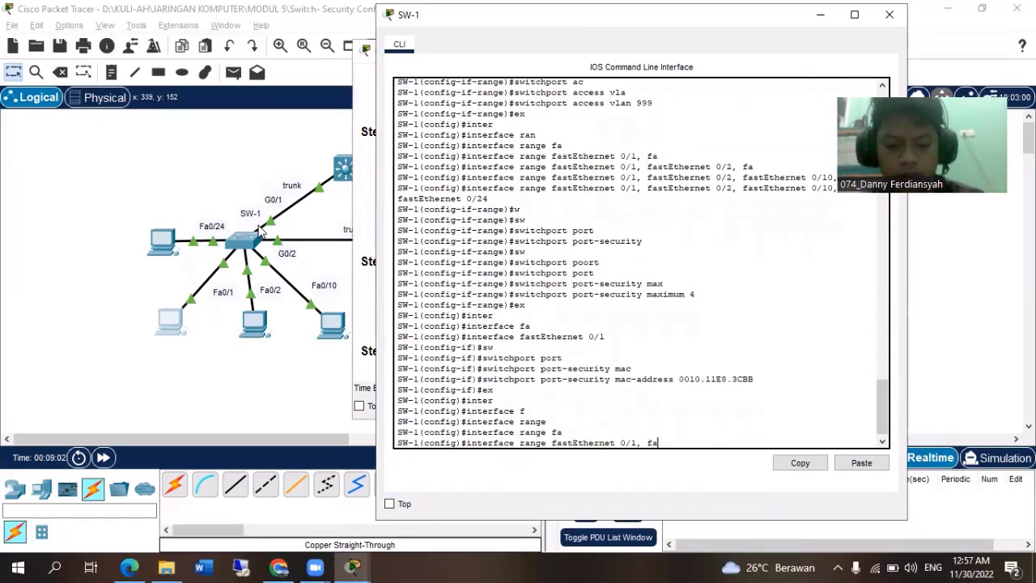
{"action": "key", "text": "Tab"}
{"action": "type", "text": "0/2, fa"}
{"action": "key", "text": "Tab"}
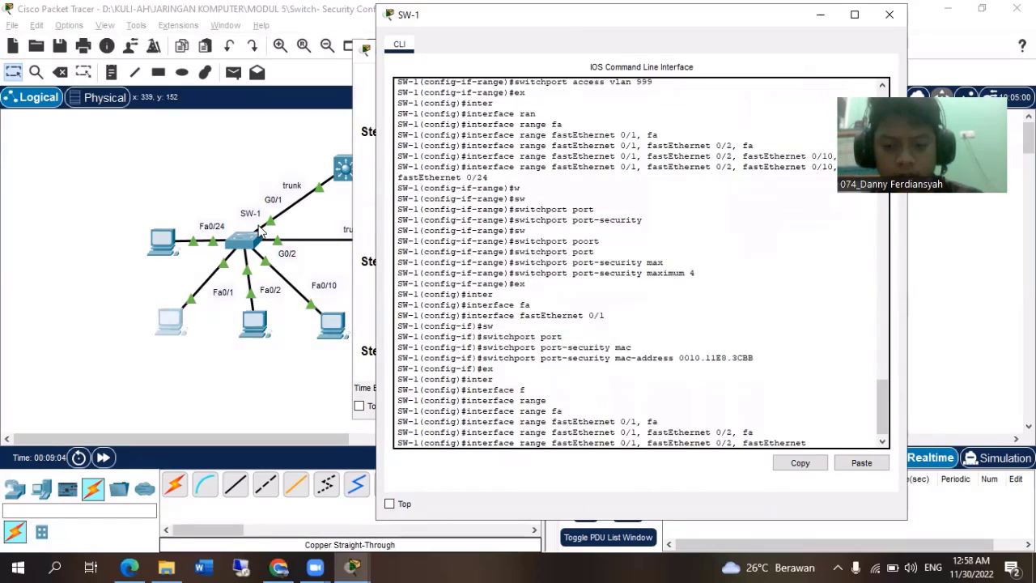
{"action": "type", "text": "0/10, f"}
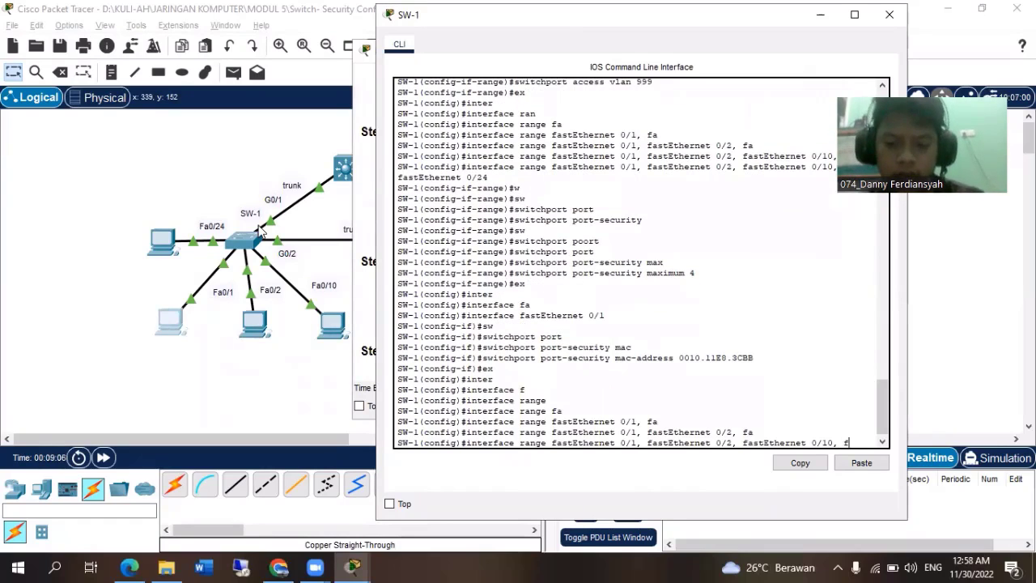
{"action": "type", "text": "a"}
{"action": "key", "text": "Tab"}
{"action": "type", "text": "0"}
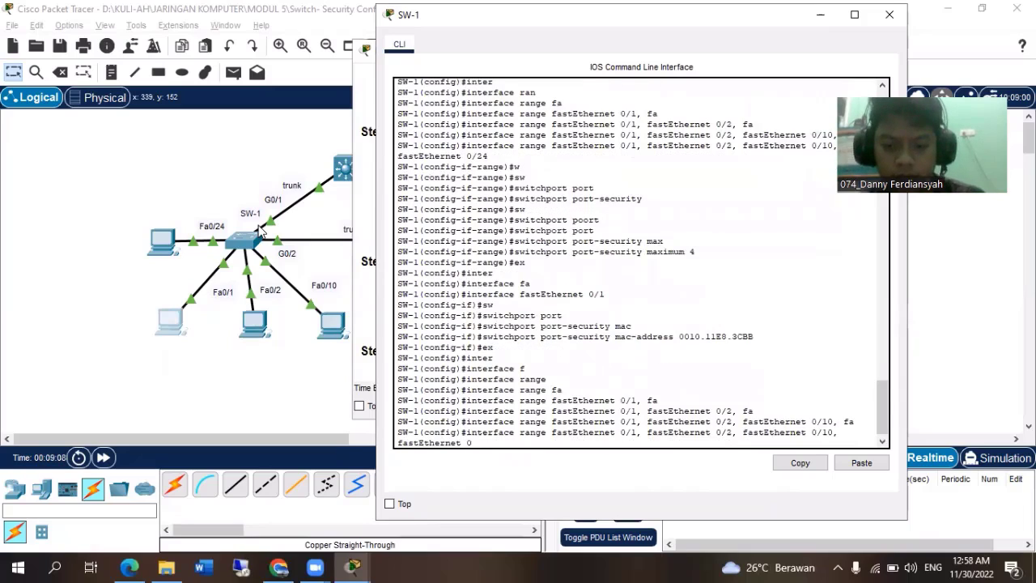
{"action": "type", "text": "/25"}
{"action": "key", "text": "BackSpace"}
{"action": "type", "text": "4"}
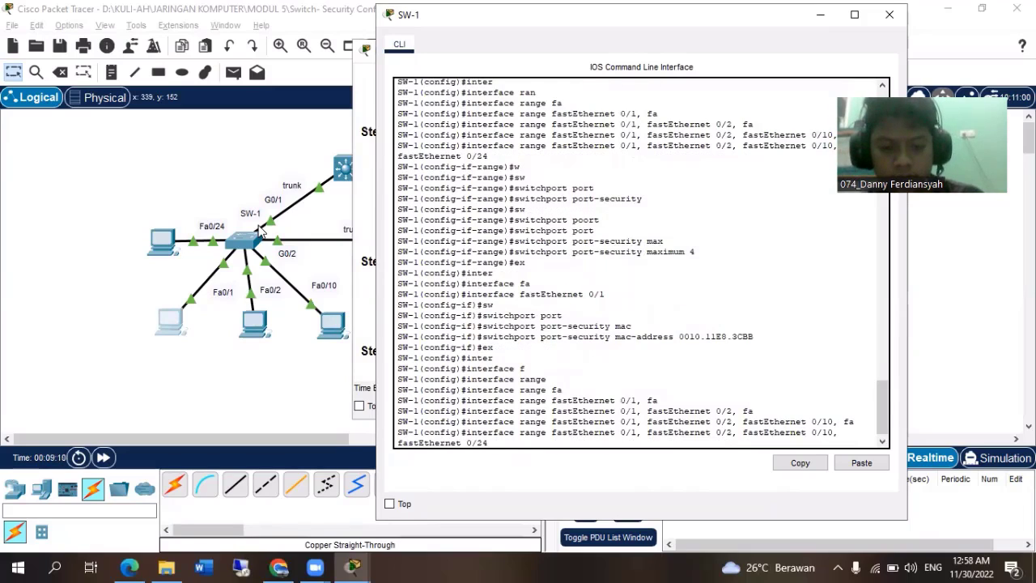
{"action": "key", "text": "Return"}
Enable sticky MAC address learning with switchport port-security on SW-1's selected fastEthernet range.
{"action": "type", "text": "swi"}
{"action": "key", "text": "Tab"}
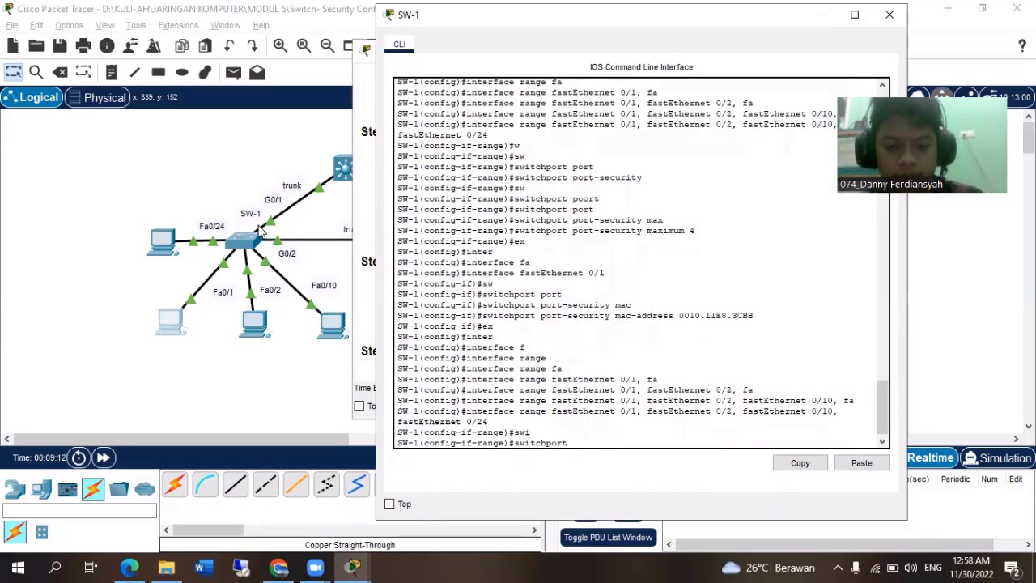
{"action": "type", "text": "port"}
{"action": "key", "text": "Tab"}
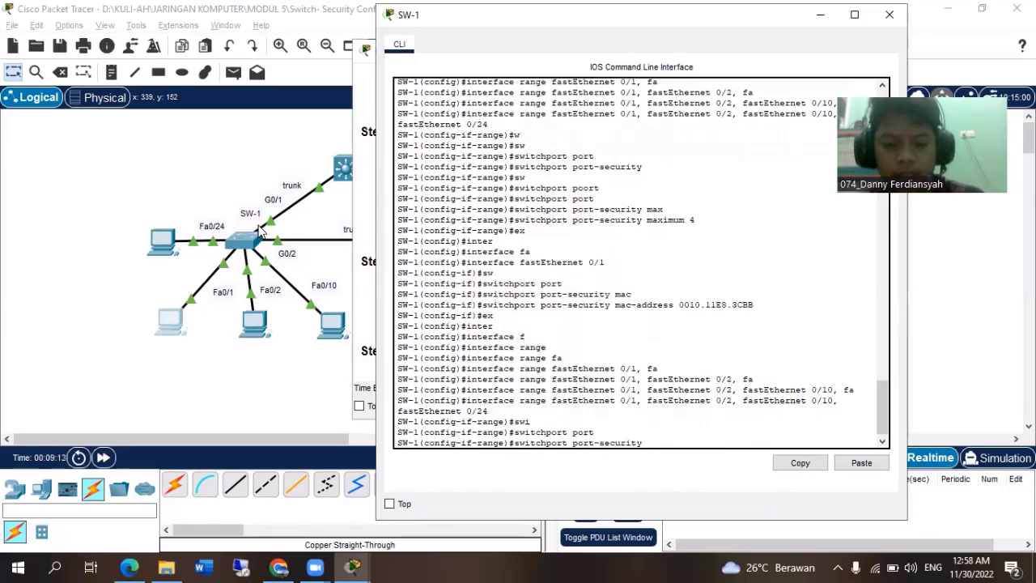
{"action": "type", "text": "mac"}
{"action": "key", "text": "Tab"}
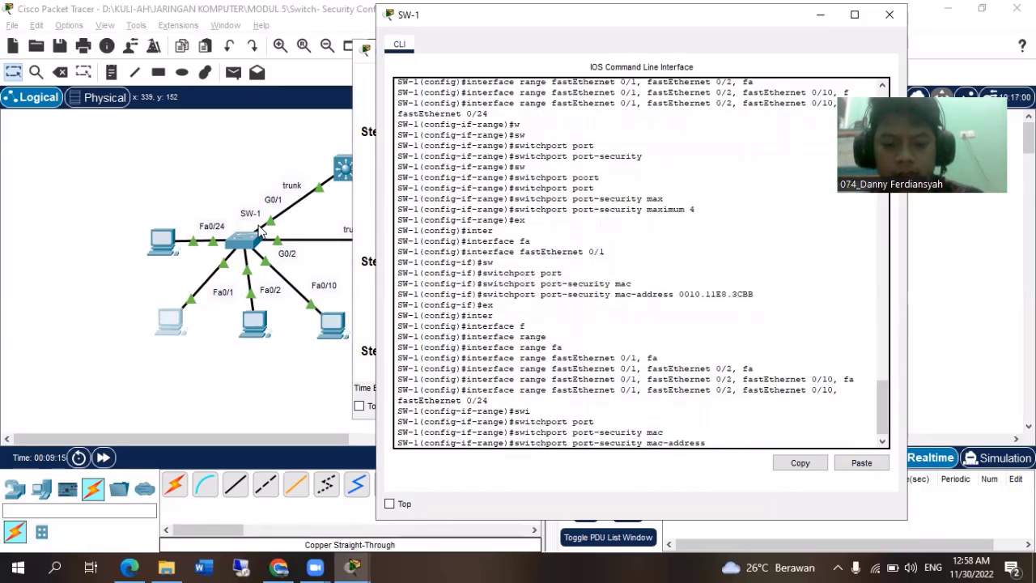
{"action": "type", "text": "sti"}
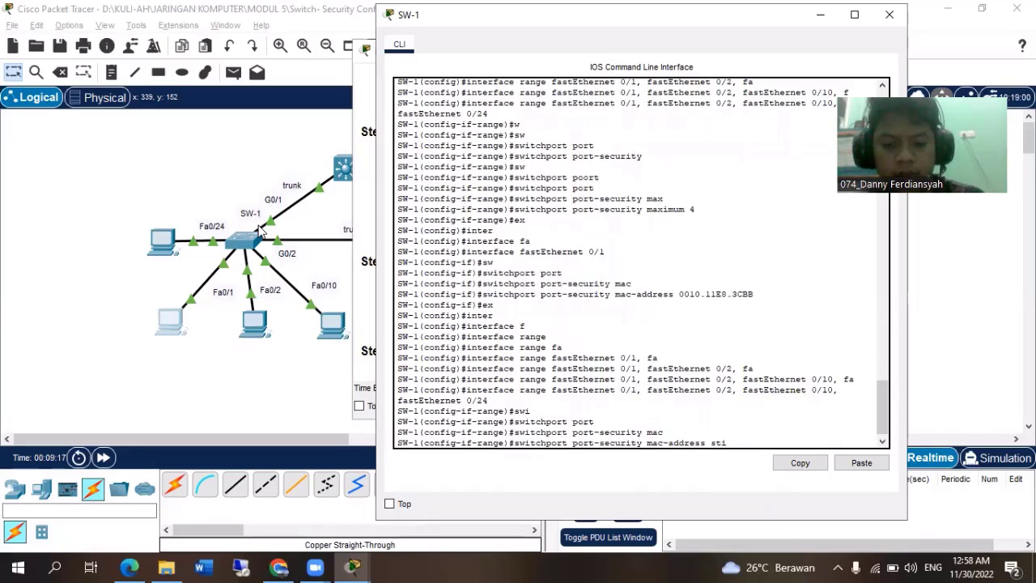
{"action": "type", "text": "c"}
{"action": "key", "text": "Tab"}
{"action": "key", "text": "Return"}
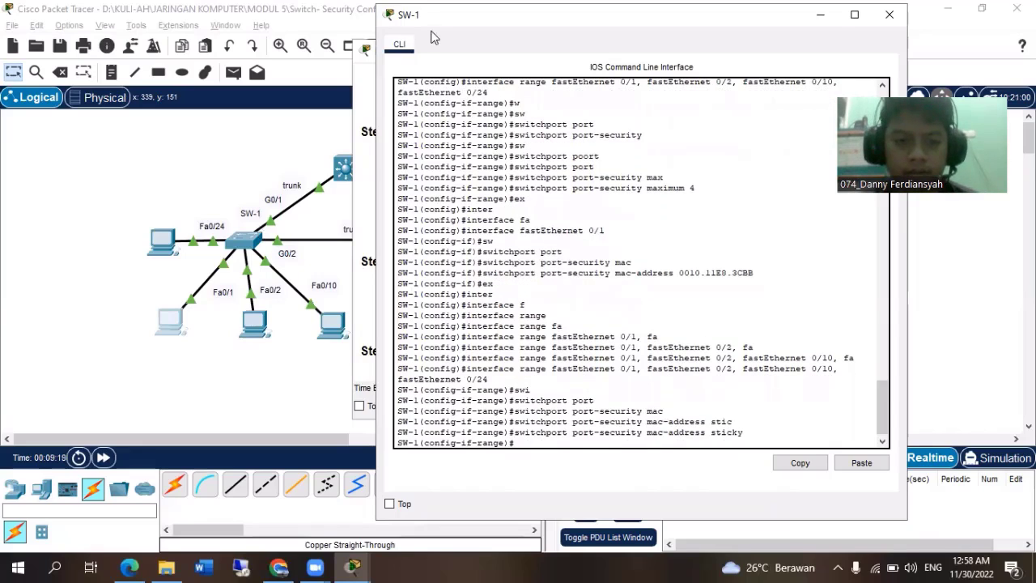
Check the Step 3 violation mode requirement and set the port-security violation mode to restrict on SW-1's selected interface range.
{"action": "left_click", "coordinate": [368, 54]}
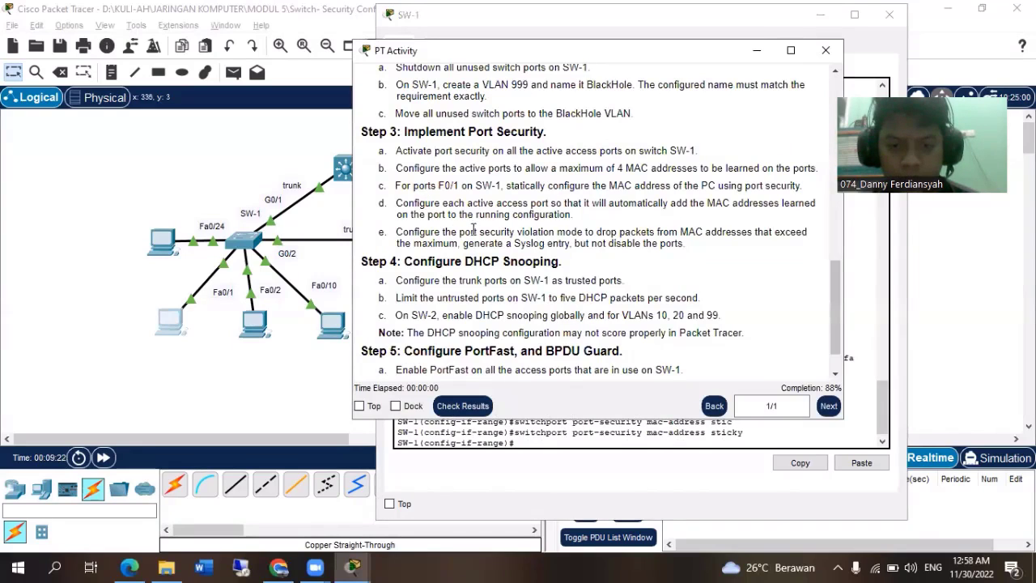
{"action": "left_click_drag", "start_coordinate": [518, 233], "coordinate": [556, 232]}
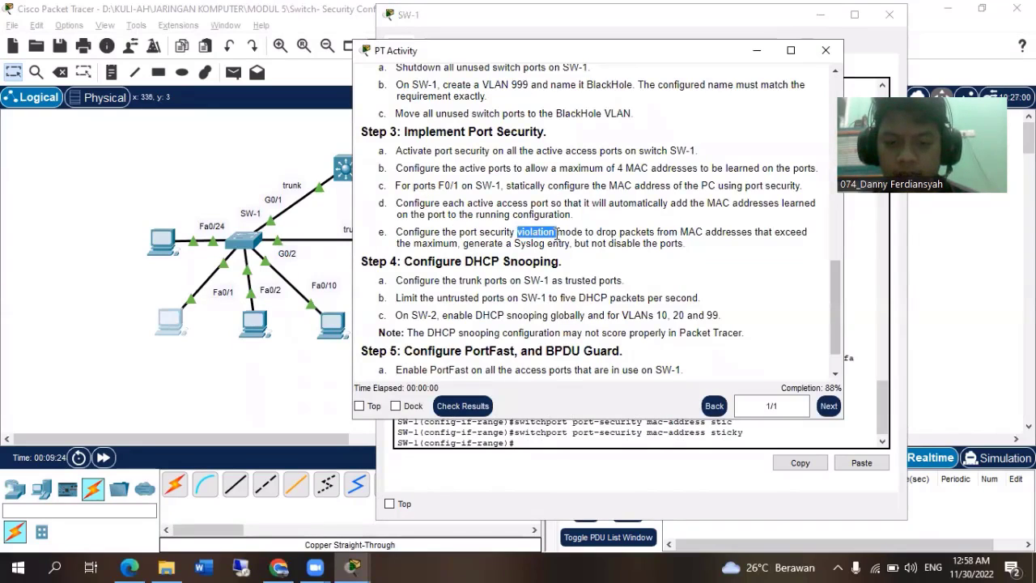
{"action": "left_click", "coordinate": [854, 412]}
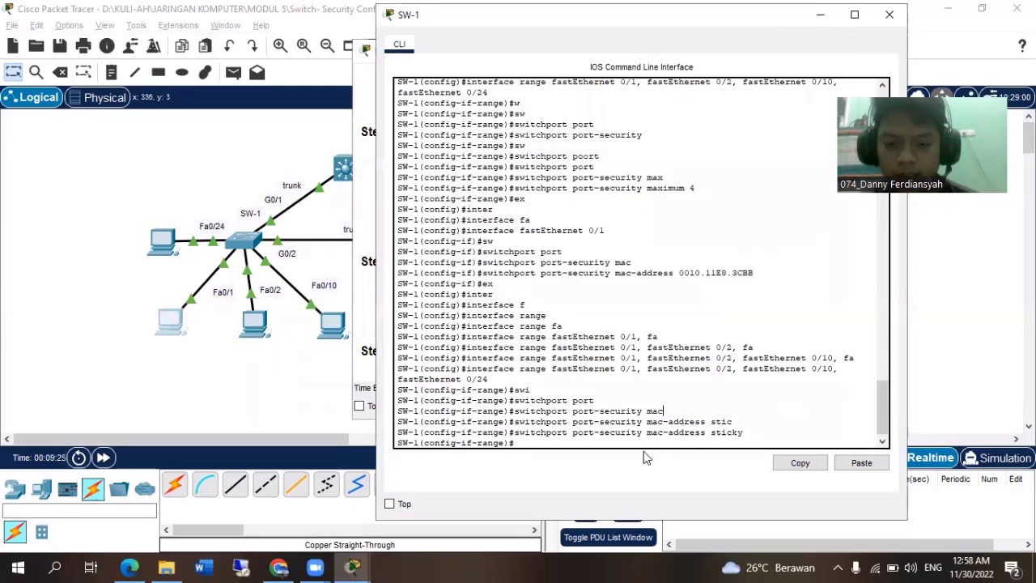
{"action": "key", "text": "Up"}
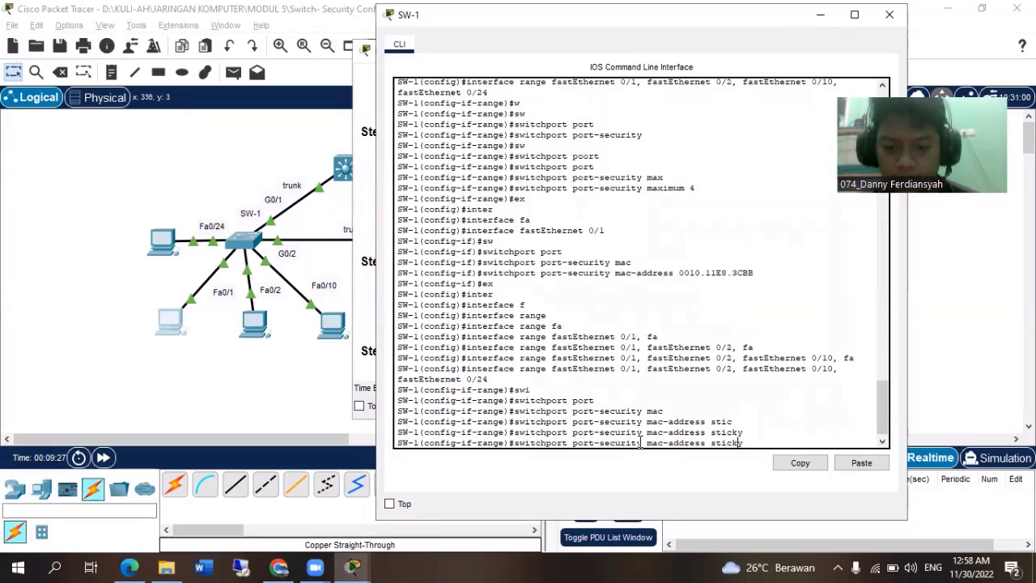
{"action": "key", "text": "BackSpace"}
{"action": "key", "text": "BackSpace"}
{"action": "key", "text": "BackSpace"}
{"action": "key", "text": "BackSpace"}
{"action": "key", "text": "BackSpace"}
{"action": "key", "text": "BackSpace"}
{"action": "key", "text": "BackSpace"}
{"action": "key", "text": "BackSpace"}
{"action": "key", "text": "BackSpace"}
{"action": "key", "text": "BackSpace"}
{"action": "key", "text": "BackSpace"}
{"action": "key", "text": "BackSpace"}
{"action": "key", "text": "BackSpace"}
{"action": "key", "text": "BackSpace"}
{"action": "key", "text": "BackSpace"}
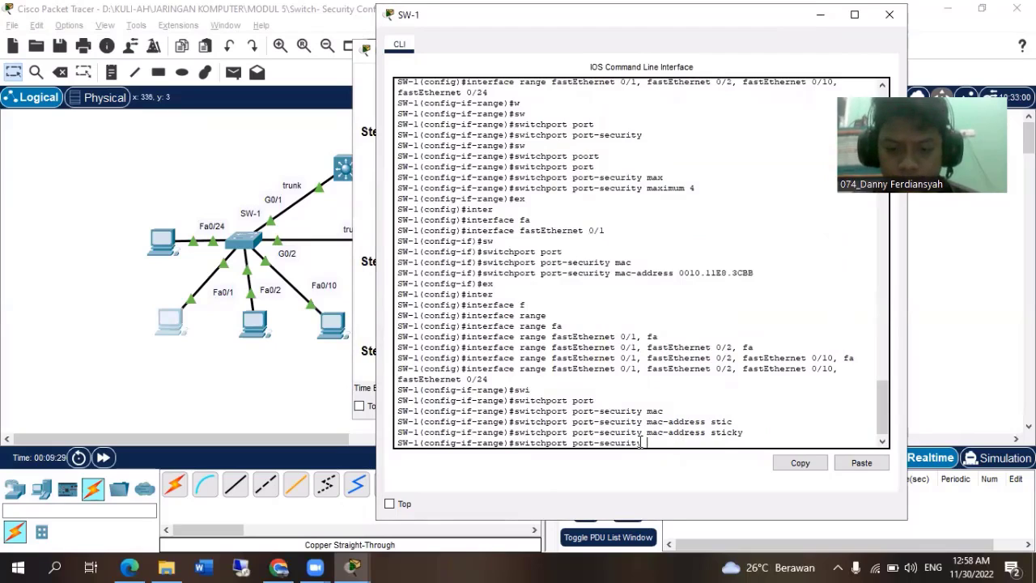
{"action": "key", "text": "Tab"}
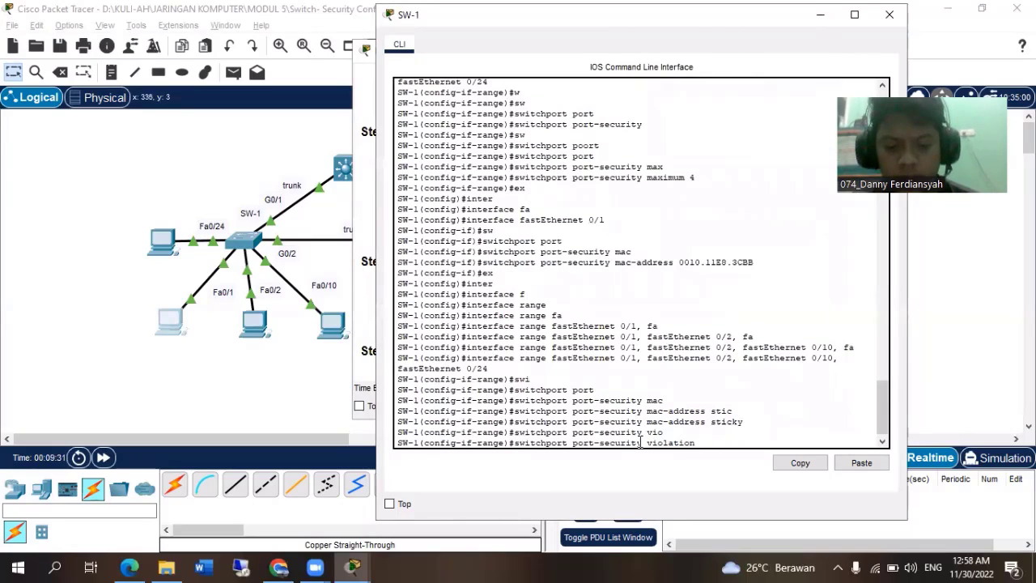
{"action": "type", "text": "restr"}
{"action": "key", "text": "Tab"}
{"action": "key", "text": "Return"}
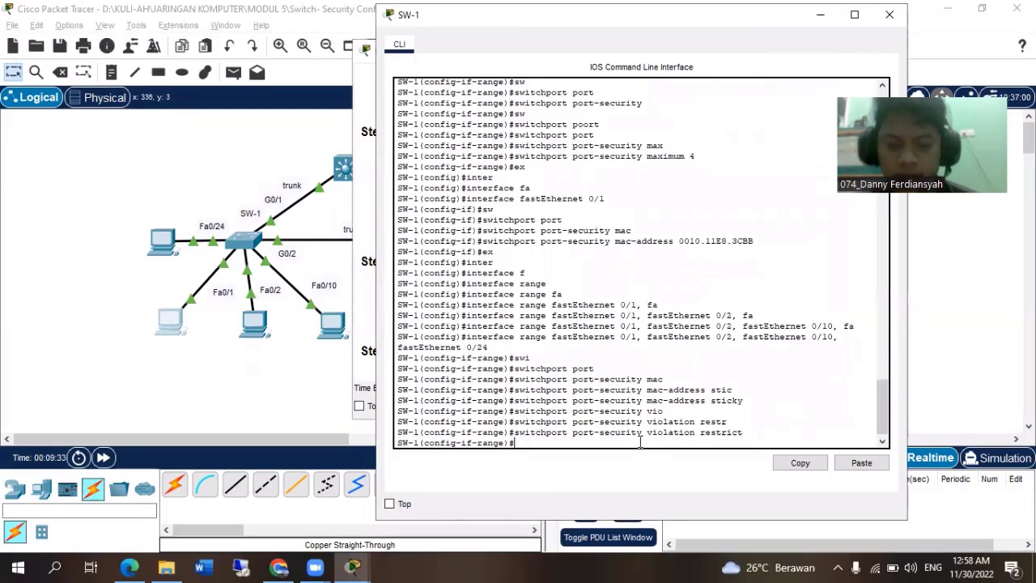
Read the Step 4 DHCP Snooping and Step 5 PortFast and BPDU Guard requirements in the PT Activity instructions.
{"action": "left_click", "coordinate": [366, 253]}
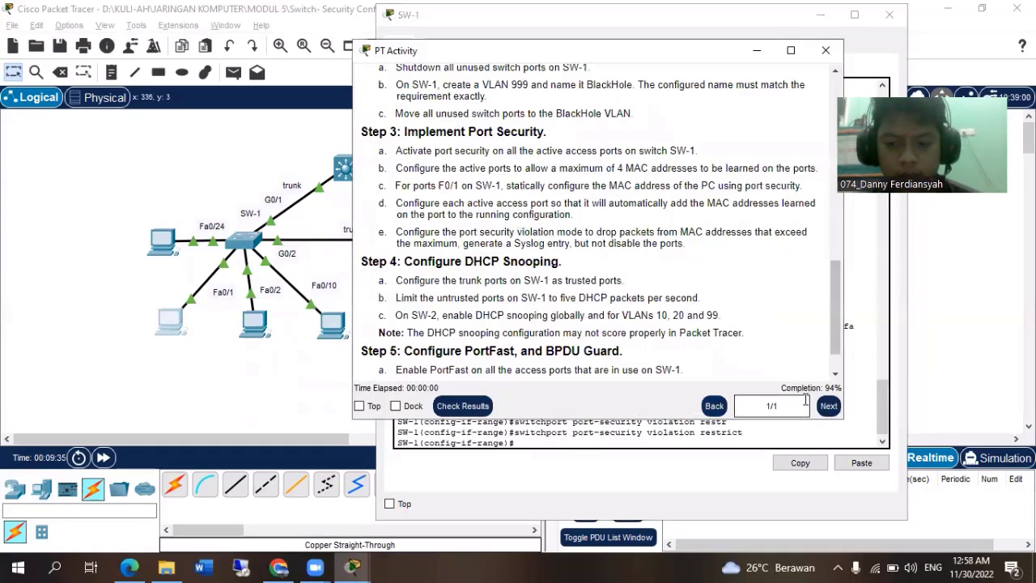
{"action": "scroll", "coordinate": [526, 279], "scroll_direction": "down", "scroll_amount": 1}
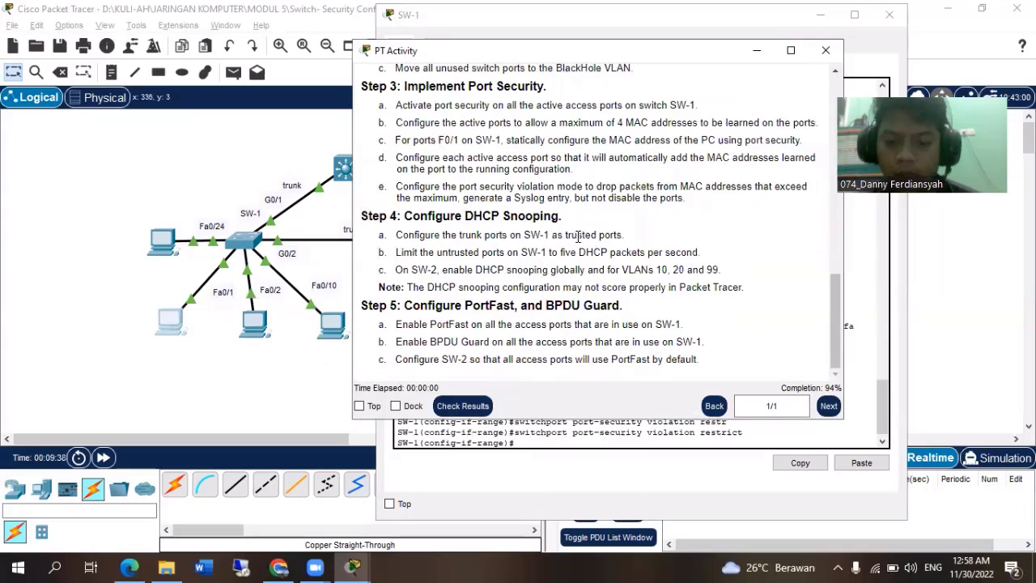
{"action": "left_click_drag", "start_coordinate": [369, 212], "coordinate": [742, 287]}
{"action": "left_click", "coordinate": [381, 328]}
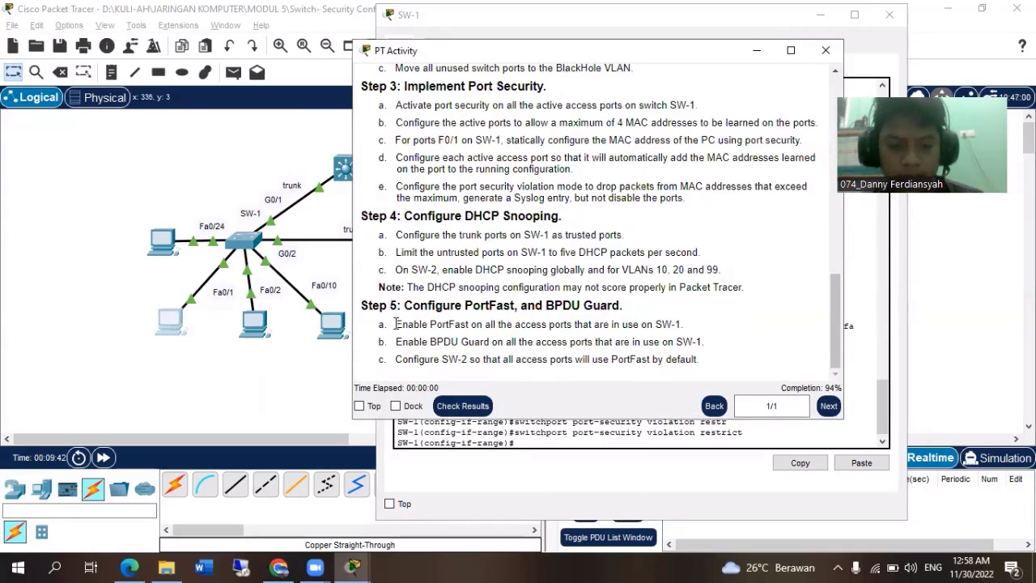
{"action": "left_click_drag", "start_coordinate": [678, 324], "coordinate": [389, 341]}
{"action": "left_click", "coordinate": [396, 324]}
{"action": "left_click", "coordinate": [590, 439]}
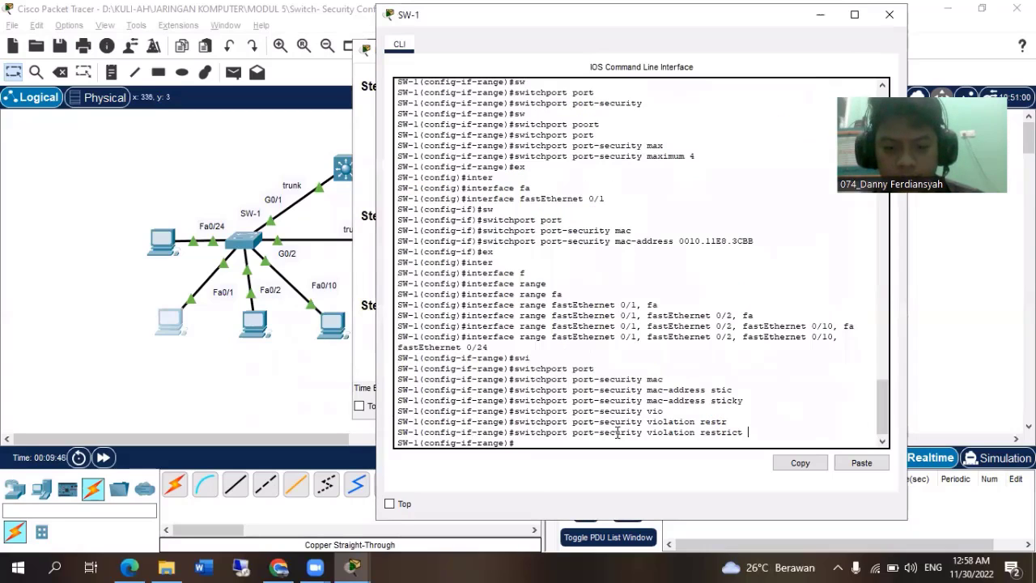
{"action": "left_click", "coordinate": [359, 54]}
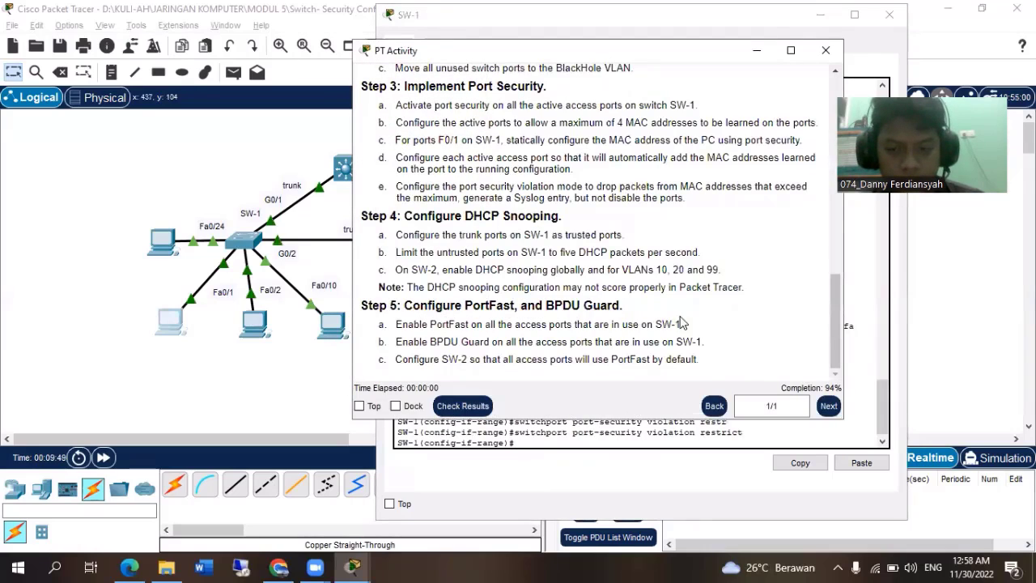
{"action": "left_click", "coordinate": [869, 385]}
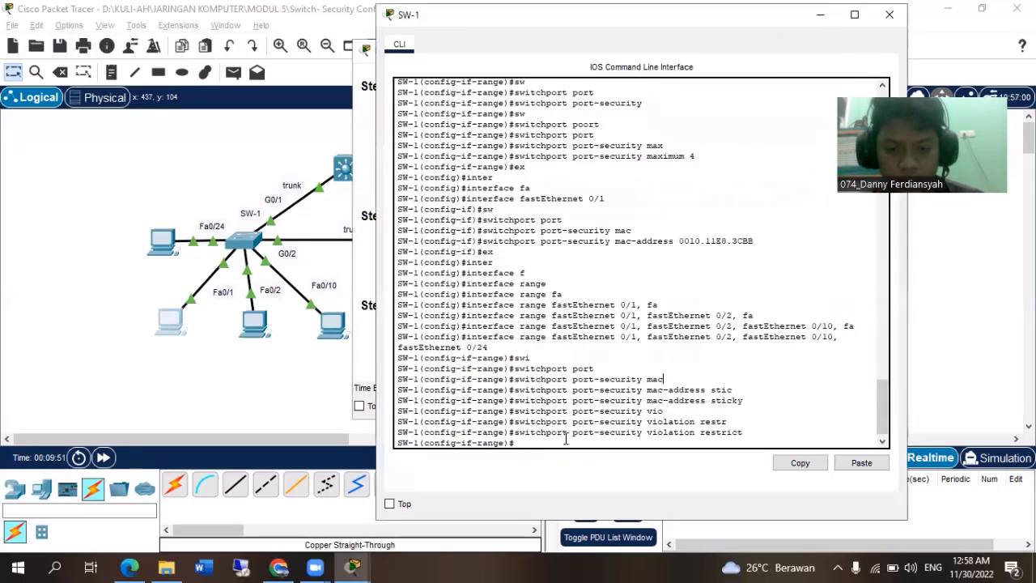
Move the SW-1 window aside from the instructions and enable spanning-tree PortFast on the selected fastEthernet range.
{"action": "left_click_drag", "start_coordinate": [511, 22], "coordinate": [592, 28]}
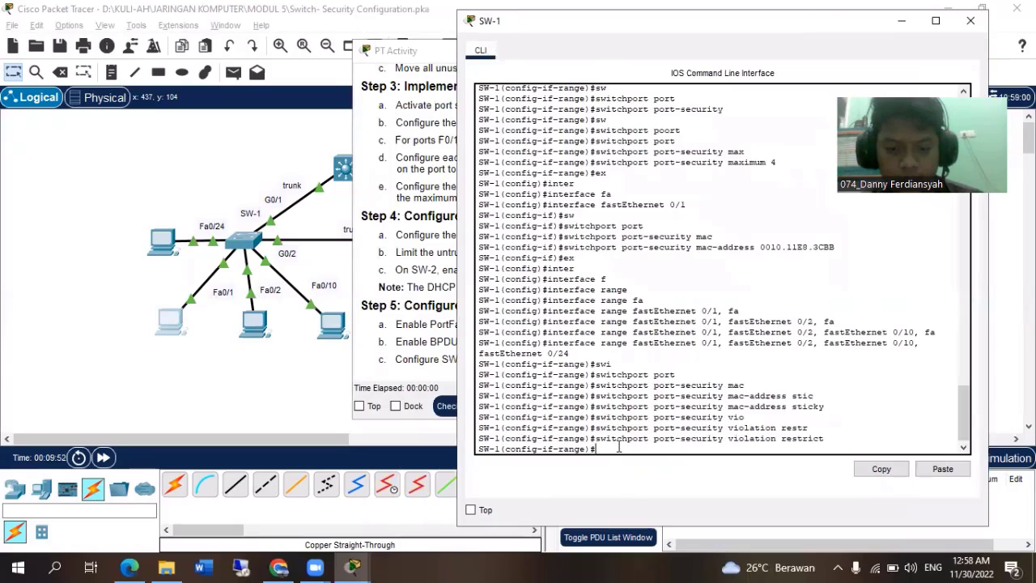
{"action": "type", "text": "spa"}
{"action": "key", "text": "Tab"}
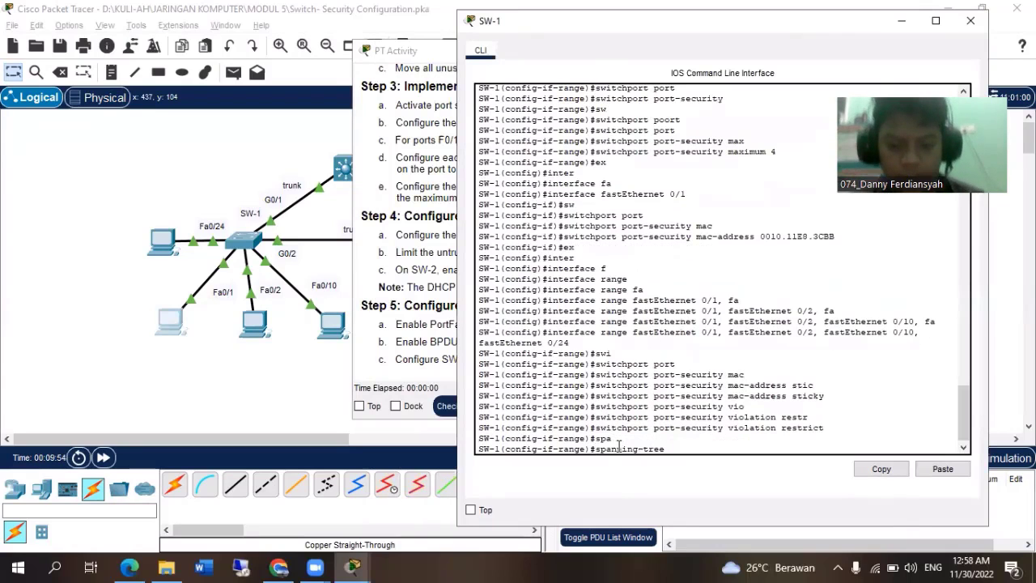
{"action": "type", "text": "por"}
{"action": "key", "text": "Tab"}
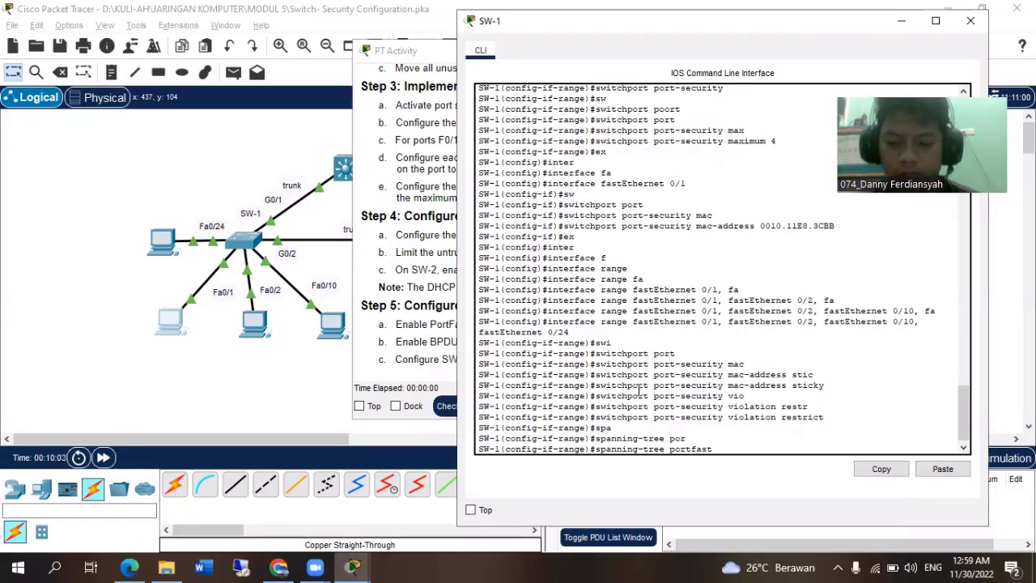
{"action": "key", "text": "Return"}
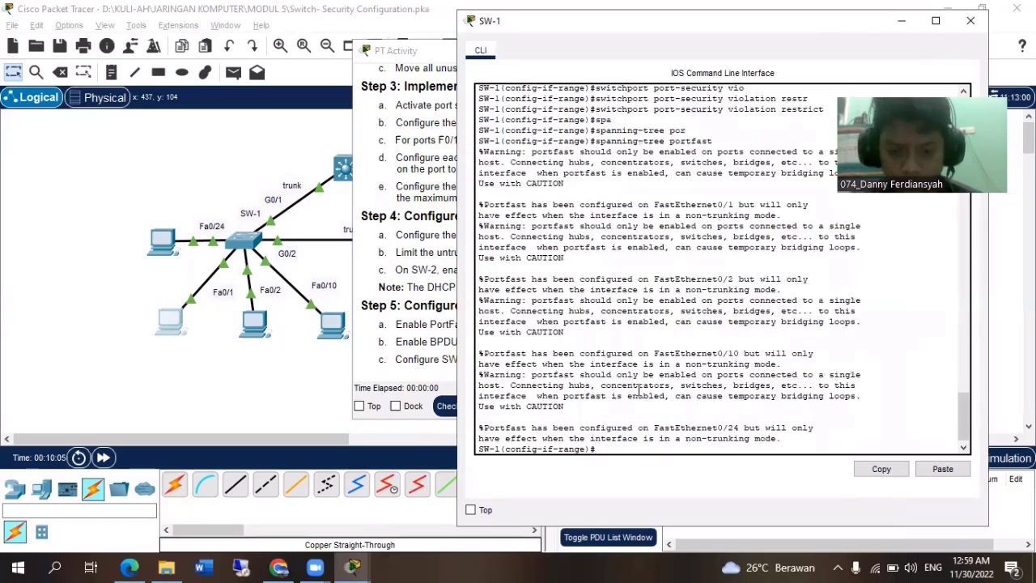
List the spanning-tree options on SW-1 and enable BPDU Guard on the selected fastEthernet range.
{"action": "type", "text": "sp"}
{"action": "key", "text": "Tab"}
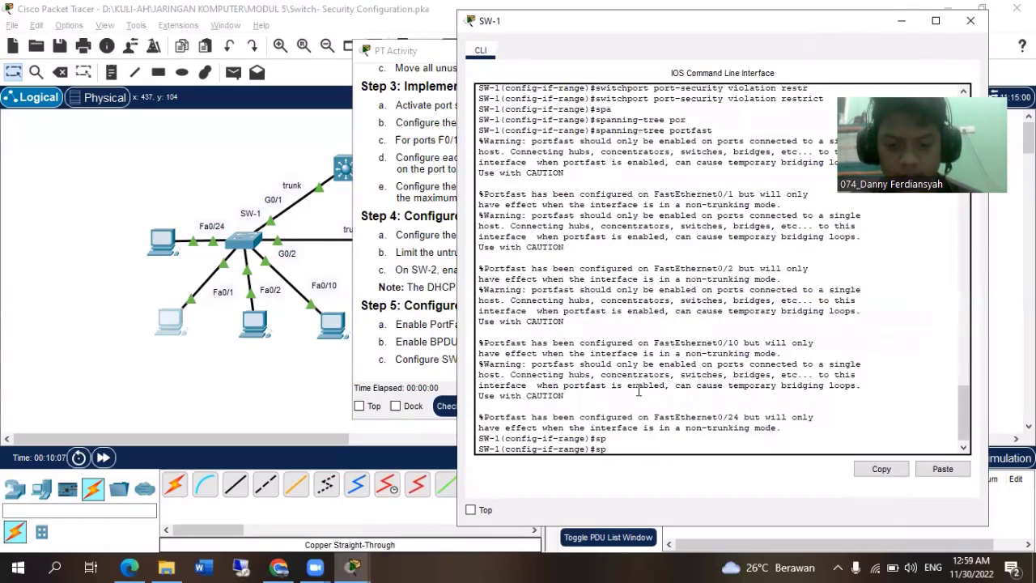
{"action": "type", "text": "an"}
{"action": "key", "text": "Tab"}
{"action": "type", "text": "?"}
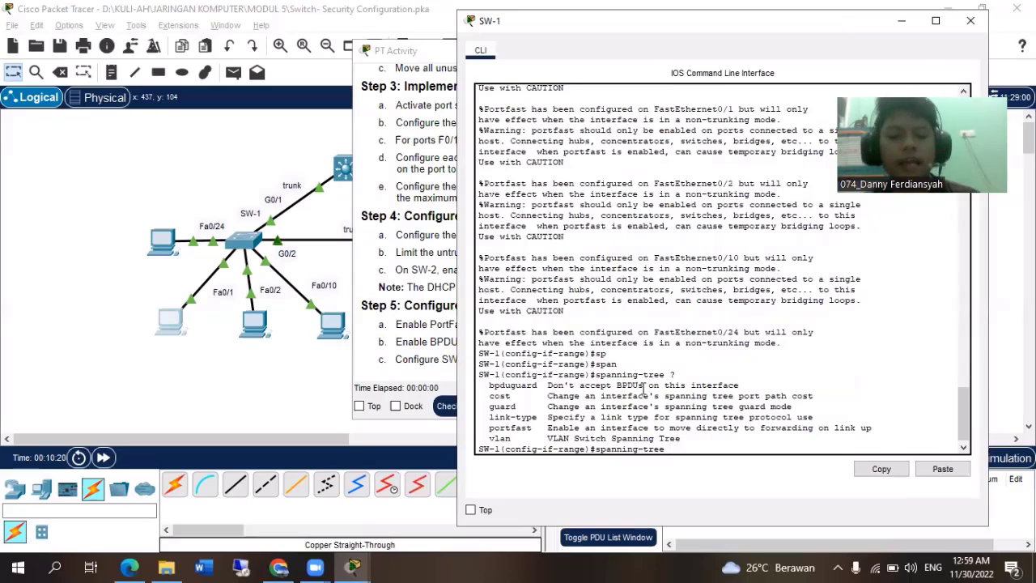
{"action": "type", "text": "bp"}
{"action": "key", "text": "Tab"}
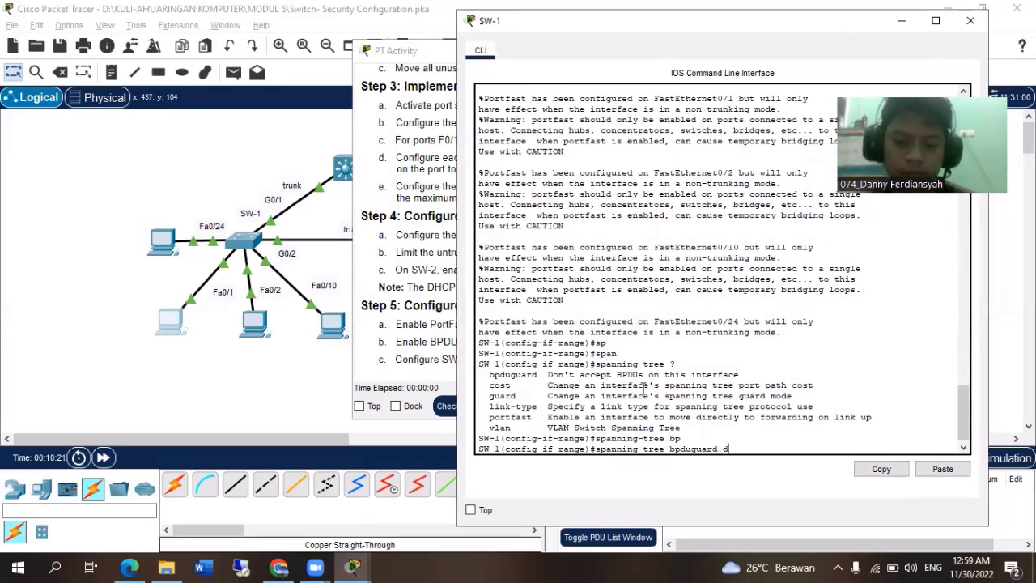
{"action": "type", "text": "ena"}
{"action": "key", "text": "Tab"}
{"action": "key", "text": "Return"}
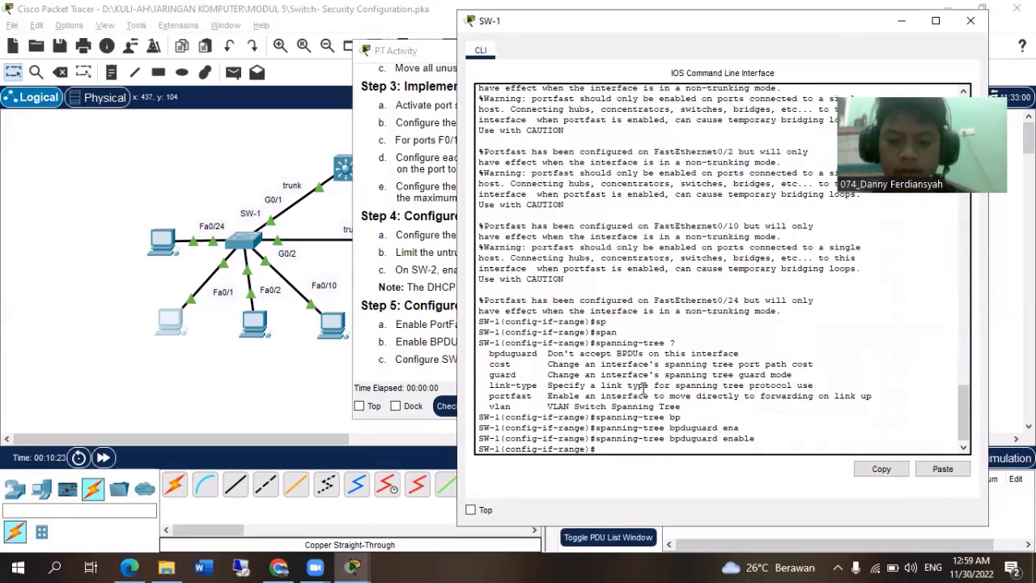
Review the Step 4 DHCP Snooping requirements in the PT Activity instructions, then minimize them to uncover the topology.
{"action": "left_click", "coordinate": [410, 84]}
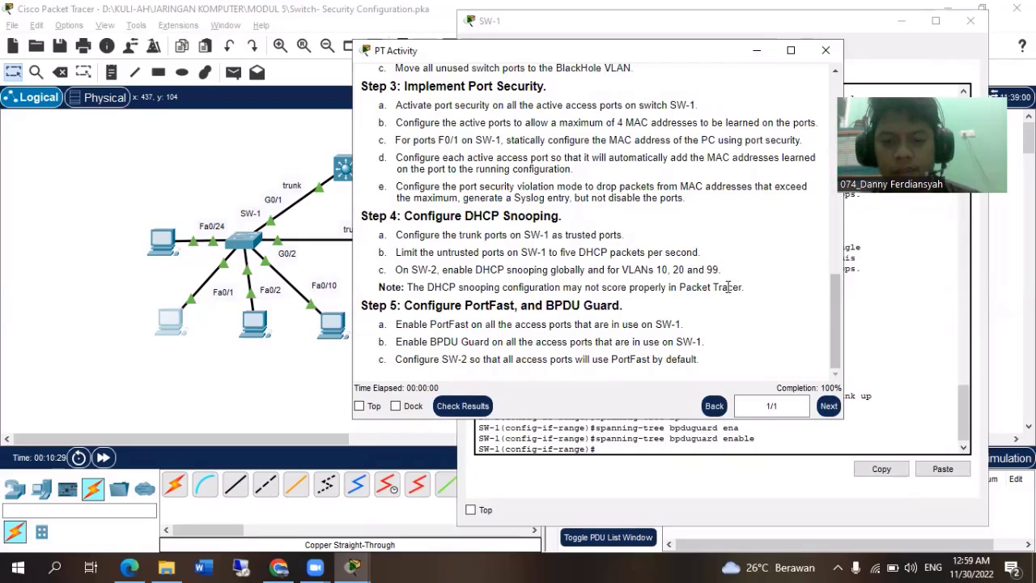
{"action": "left_click_drag", "start_coordinate": [745, 292], "coordinate": [385, 234]}
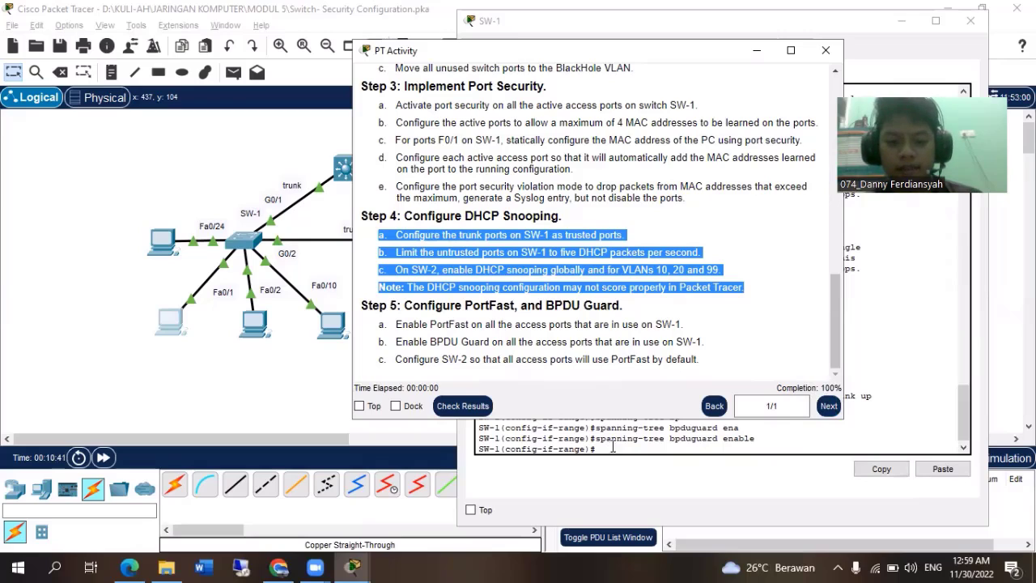
{"action": "left_click_drag", "start_coordinate": [475, 52], "coordinate": [159, 18]}
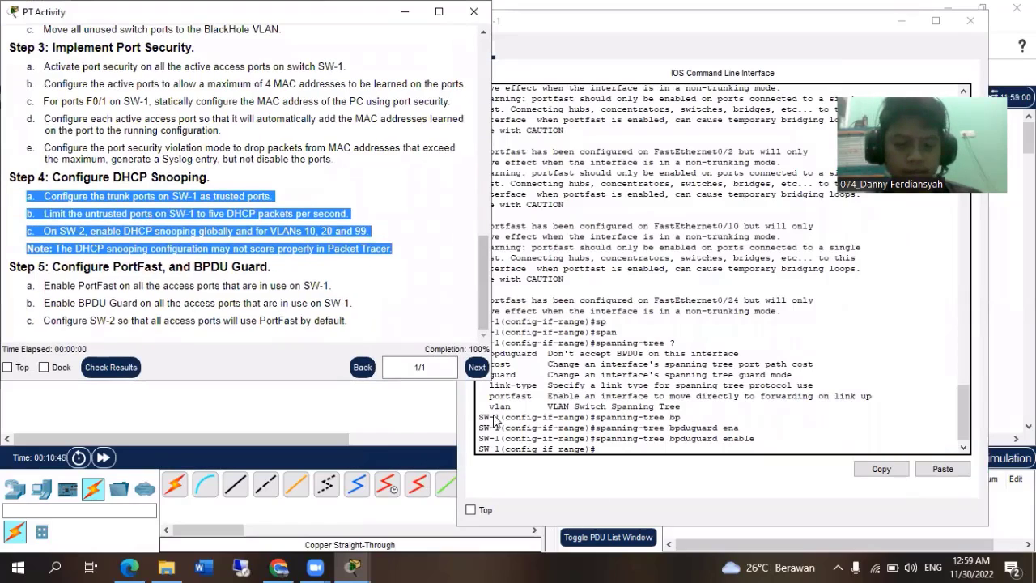
{"action": "left_click", "coordinate": [615, 451]}
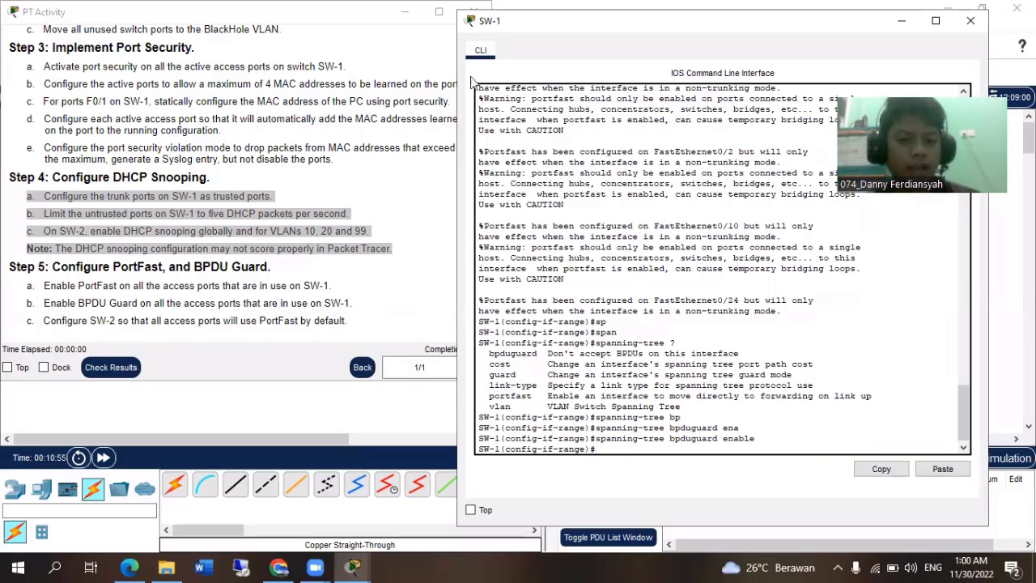
{"action": "left_click", "coordinate": [404, 11]}
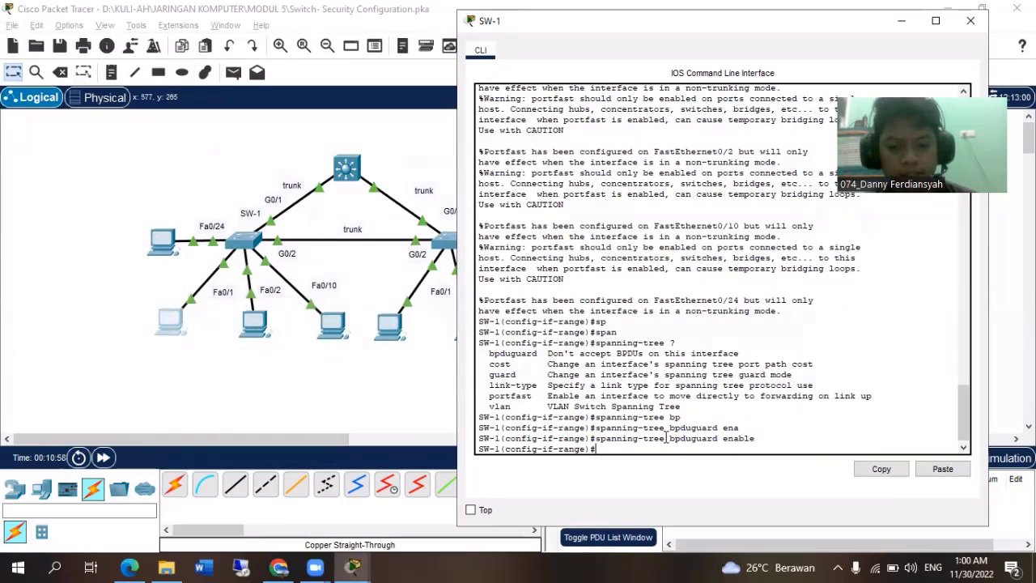
Leave the fastEthernet range on SW-1 and enter configuration of interface range gigabitEthernet 0/1-2.
{"action": "type", "text": "e"}
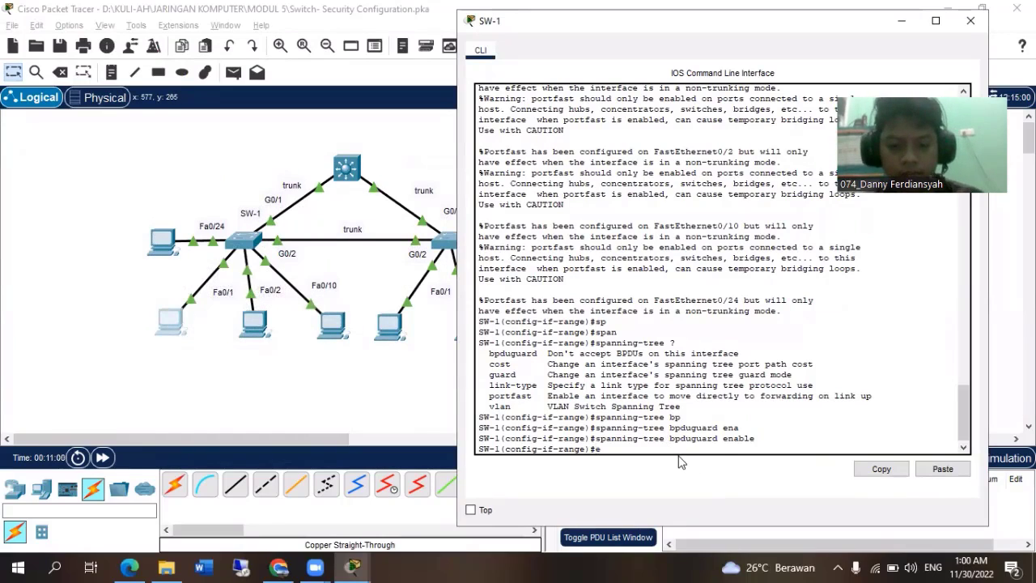
{"action": "type", "text": "x"}
{"action": "key", "text": "Return"}
{"action": "type", "text": "r"}
{"action": "key", "text": "Tab"}
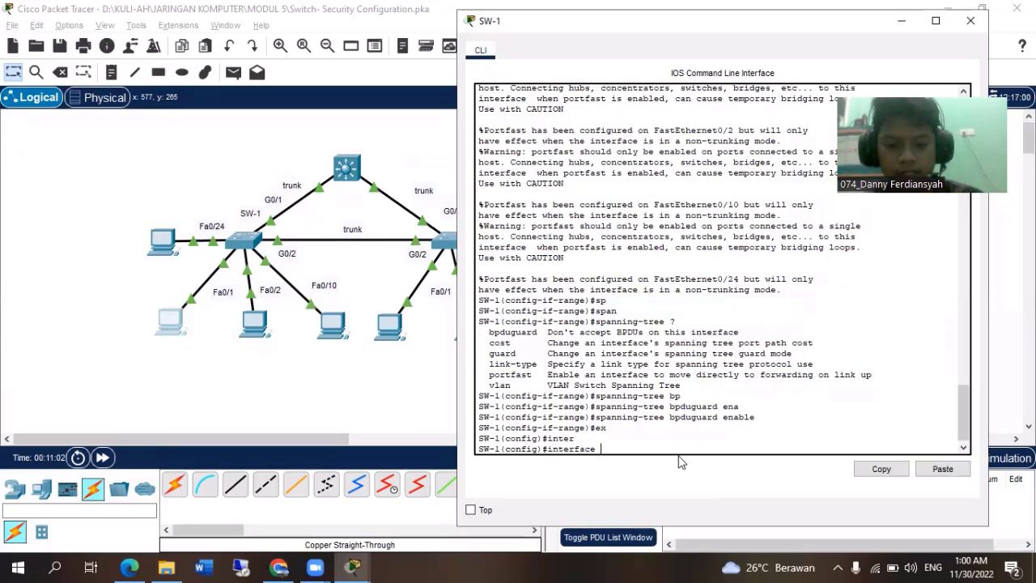
{"action": "type", "text": "g"}
{"action": "key", "text": "Tab"}
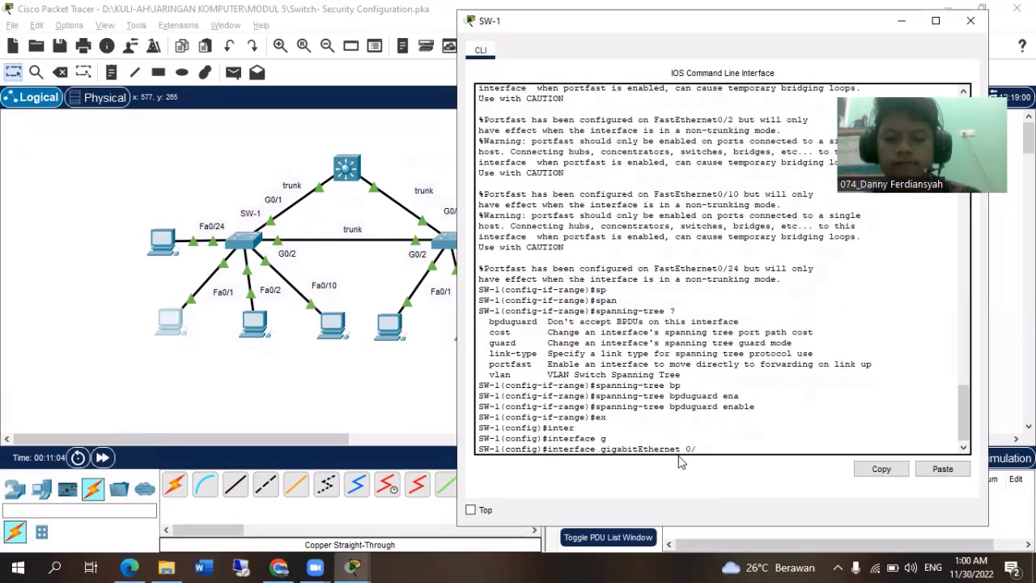
{"action": "key", "text": "BackSpace"}
{"action": "key", "text": "BackSpace"}
{"action": "key", "text": "BackSpace"}
{"action": "key", "text": "BackSpace"}
{"action": "key", "text": "BackSpace"}
{"action": "key", "text": "BackSpace"}
{"action": "key", "text": "BackSpace"}
{"action": "key", "text": "BackSpace"}
{"action": "key", "text": "BackSpace"}
{"action": "key", "text": "BackSpace"}
{"action": "key", "text": "BackSpace"}
{"action": "key", "text": "BackSpace"}
{"action": "key", "text": "BackSpace"}
{"action": "key", "text": "BackSpace"}
{"action": "key", "text": "BackSpace"}
{"action": "key", "text": "BackSpace"}
{"action": "key", "text": "BackSpace"}
{"action": "key", "text": "BackSpace"}
{"action": "type", "text": "rang"}
{"action": "key", "text": "Tab"}
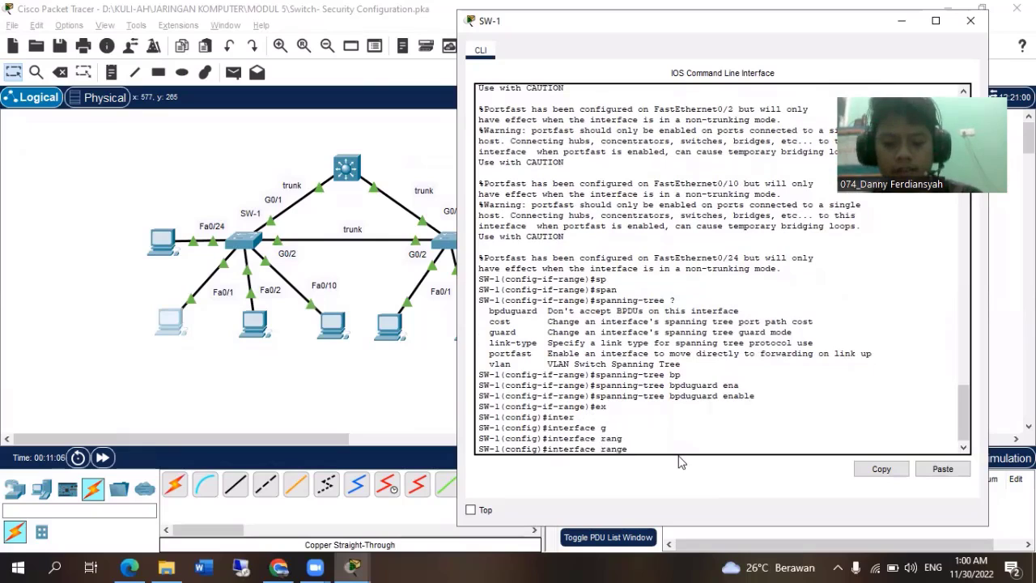
{"action": "type", "text": "gig"}
{"action": "key", "text": "Tab"}
{"action": "type", "text": "0/1-2"}
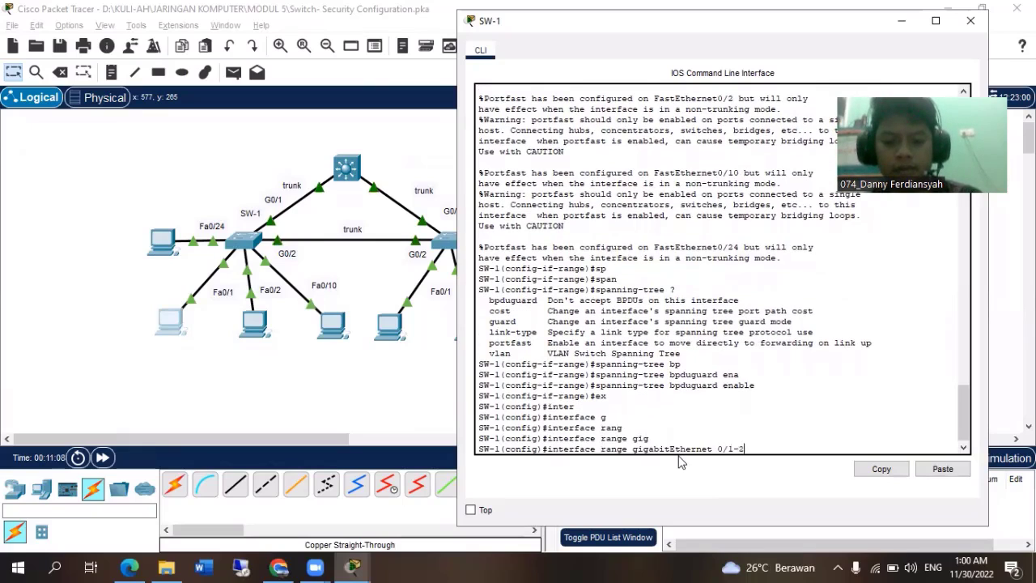
{"action": "key", "text": "Return"}
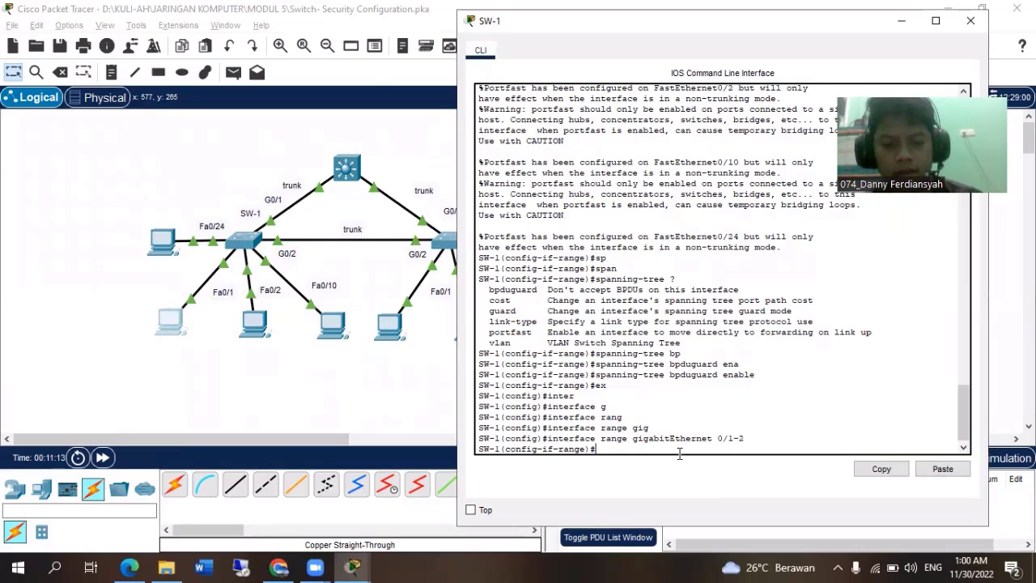
Check the Step 4 instructions and set the gigabitEthernet 0/1-2 trunk ports on SW-1 as DHCP snooping trusted ports.
{"action": "key", "text": "alt+Tab"}
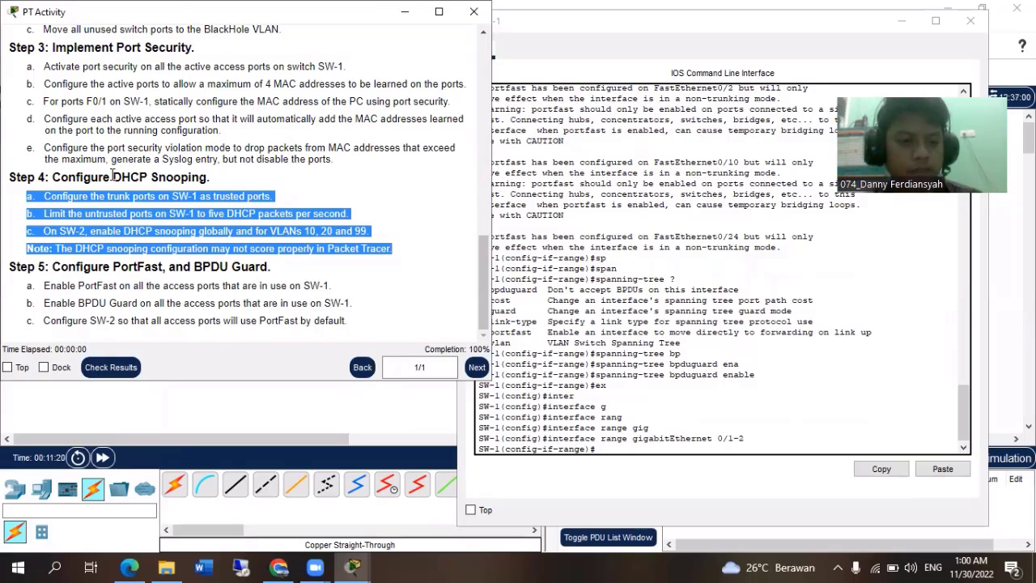
{"action": "left_click", "coordinate": [603, 446]}
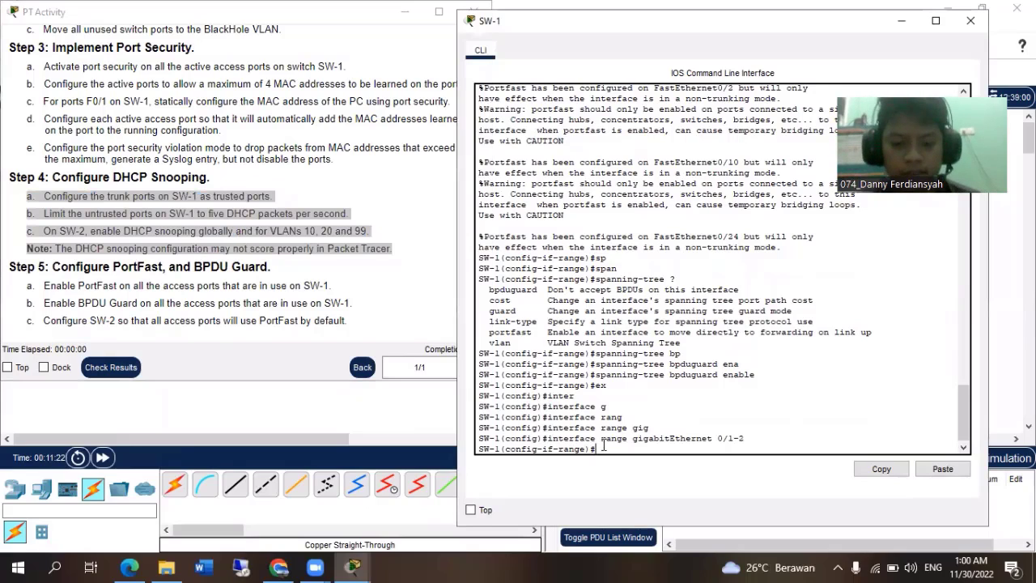
{"action": "type", "text": "ip dh"}
{"action": "key", "text": "Tab"}
{"action": "type", "text": "sn"}
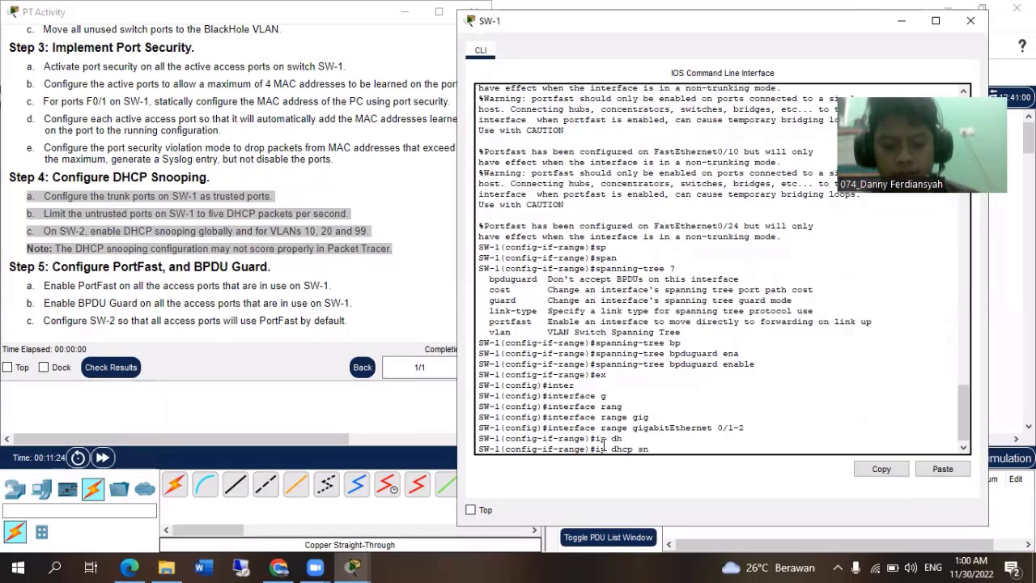
{"action": "type", "text": "o"}
{"action": "key", "text": "Tab"}
{"action": "type", "text": "tr"}
{"action": "key", "text": "Tab"}
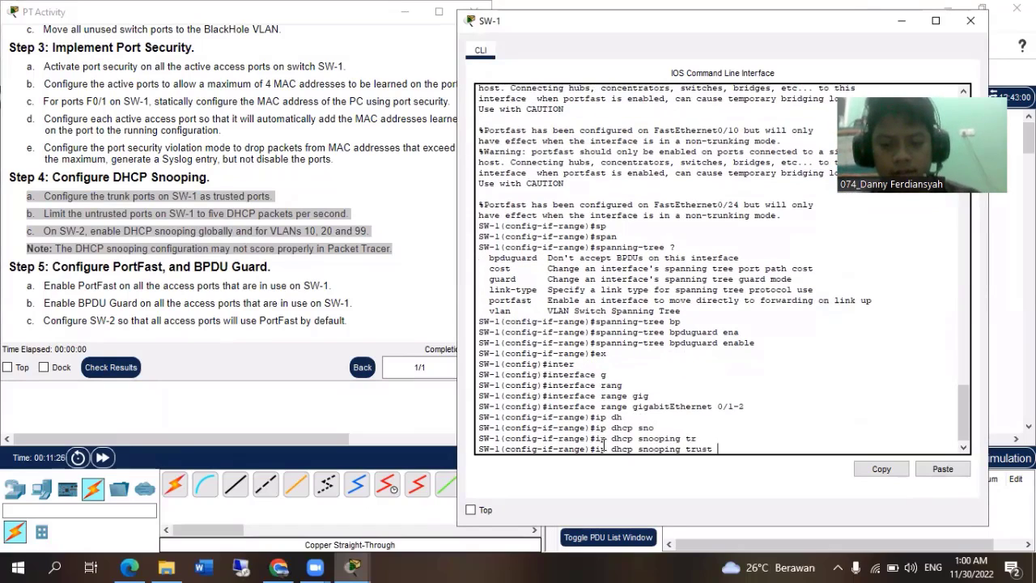
{"action": "key", "text": "Return"}
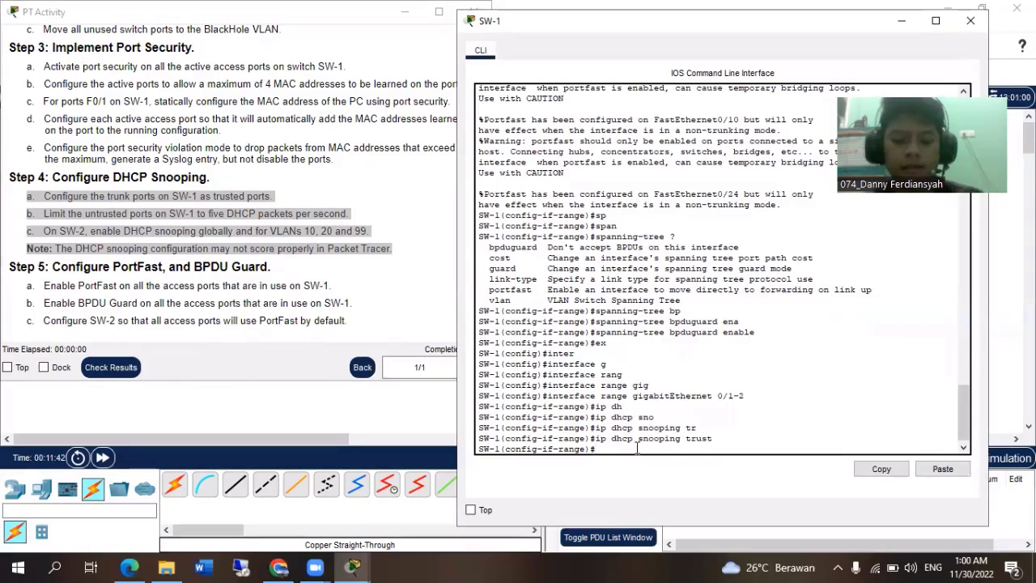
Set the DHCP snooping rate limit to 5 on SW-1's selected gigabitEthernet range.
{"action": "type", "text": "h"}
{"action": "key", "text": "Tab"}
{"action": "type", "text": "s"}
{"action": "key", "text": "Tab"}
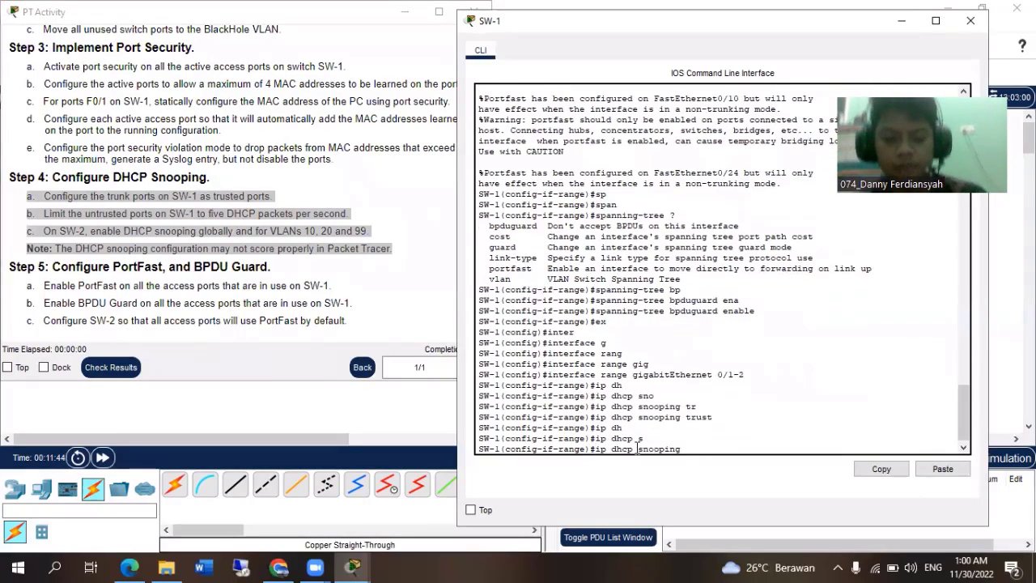
{"action": "type", "text": "limi"}
{"action": "key", "text": "Tab"}
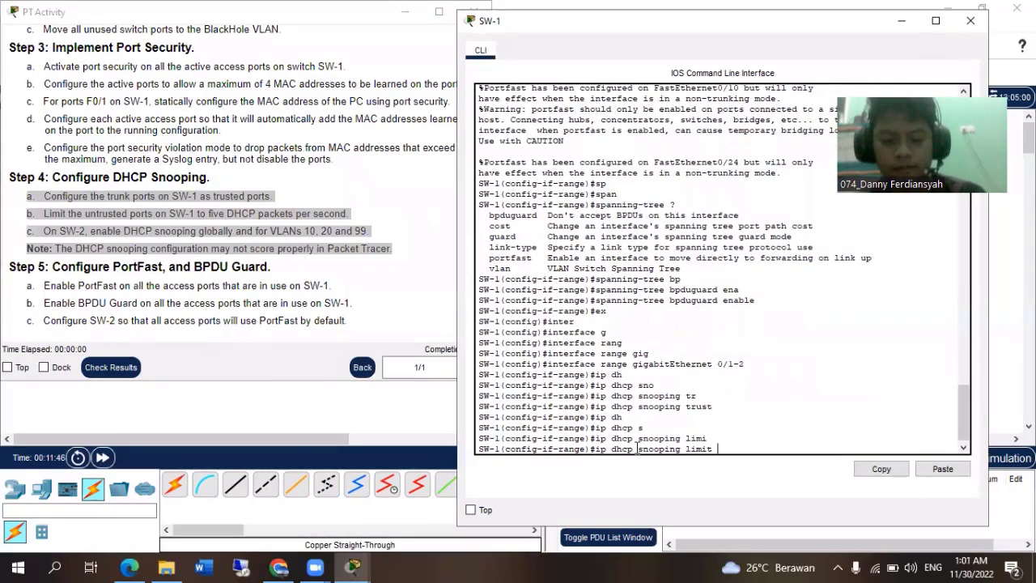
{"action": "type", "text": "ra"}
{"action": "key", "text": "Tab"}
{"action": "type", "text": "5"}
{"action": "key", "text": "Return"}
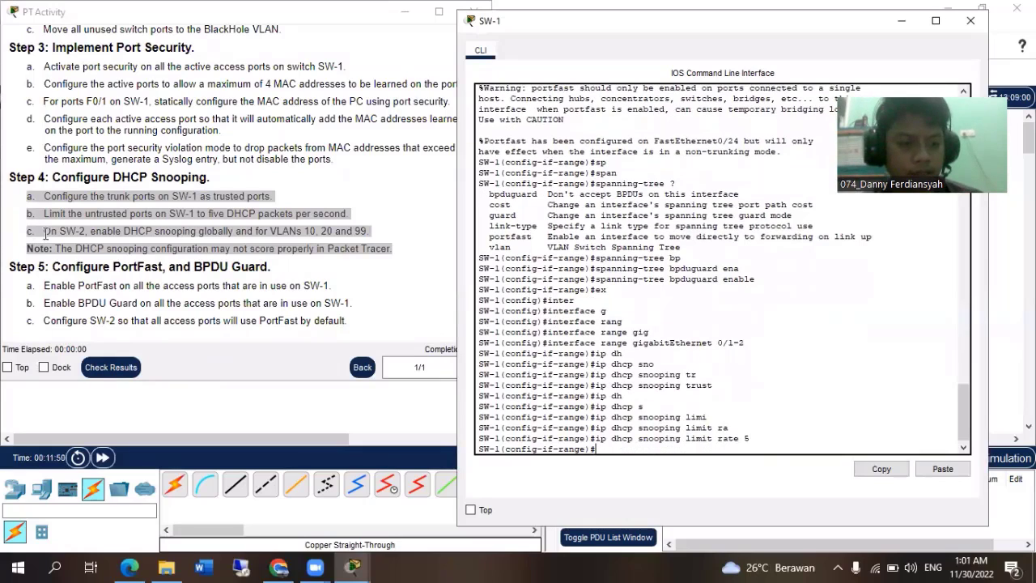
Close the SW-1 window, move the PT Activity instructions off the topology, and open SW-2's command line.
{"action": "left_click", "coordinate": [970, 20]}
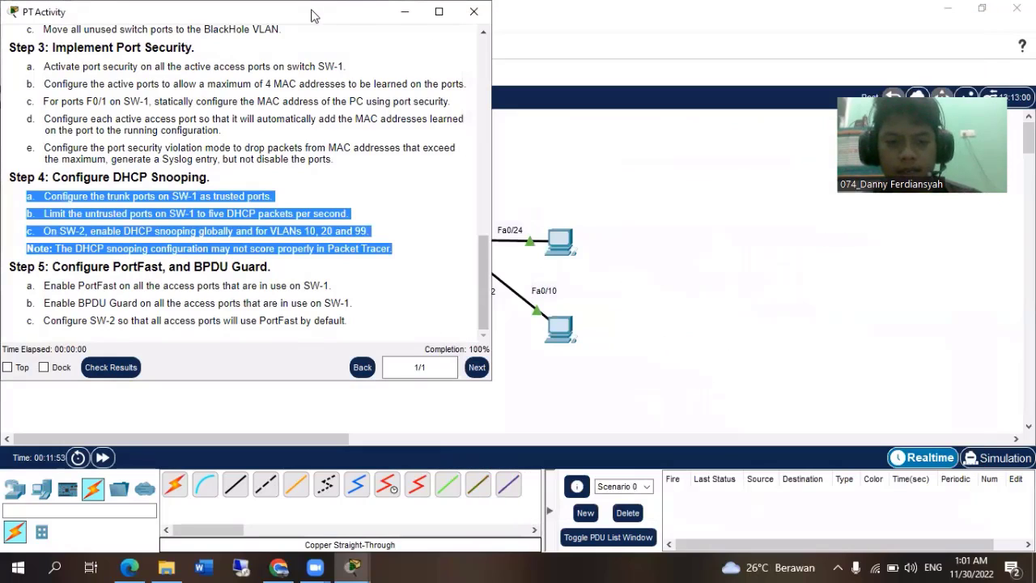
{"action": "left_click_drag", "start_coordinate": [311, 11], "coordinate": [723, 33]}
{"action": "left_click_drag", "start_coordinate": [471, 32], "coordinate": [589, 39]}
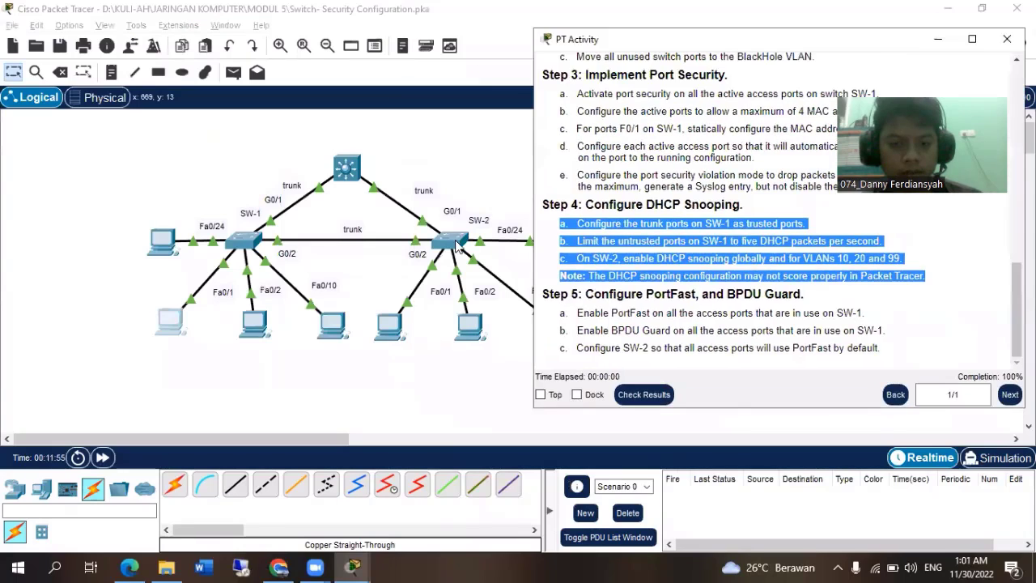
{"action": "left_click", "coordinate": [450, 241]}
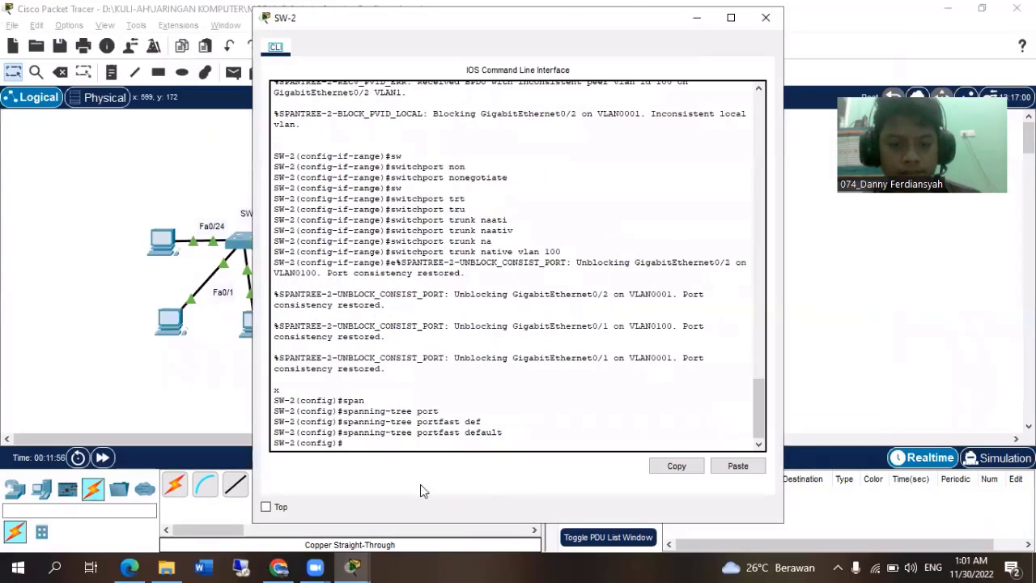
Consult the SW-2 requirement in Step 4 of the instructions and enable DHCP snooping globally on SW-2.
{"action": "mouse_move", "coordinate": [352, 566]}
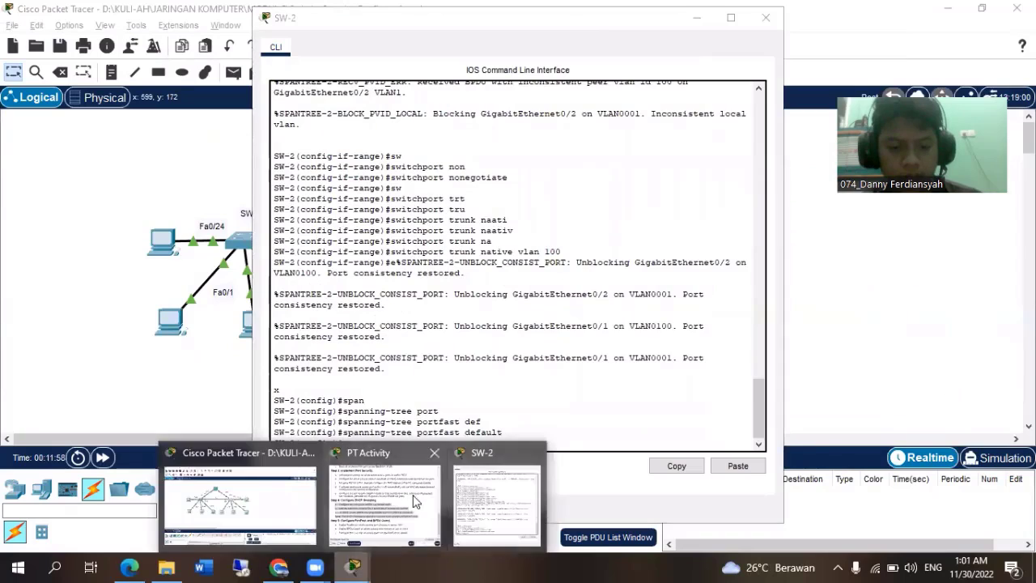
{"action": "left_click", "coordinate": [397, 502]}
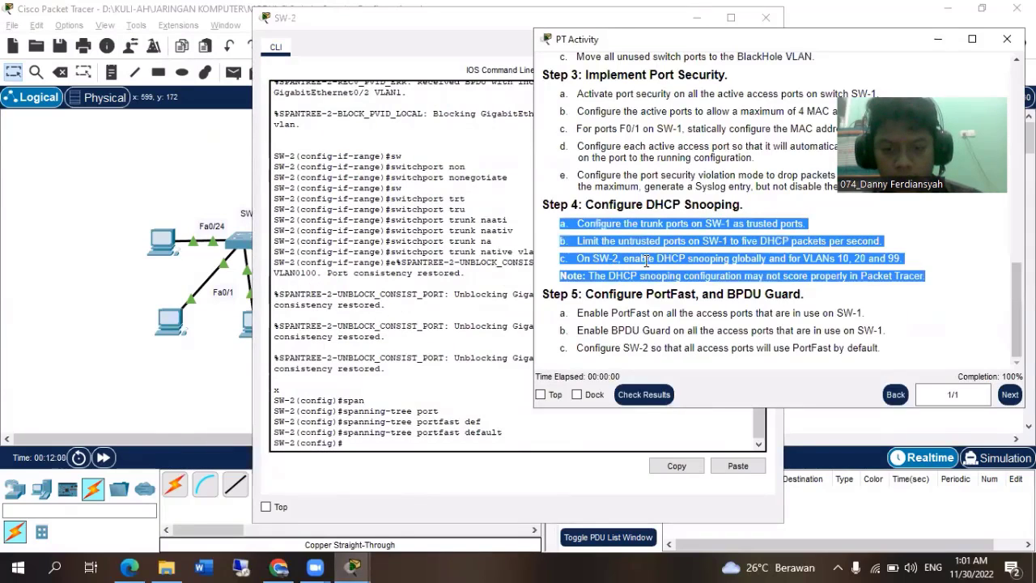
{"action": "left_click", "coordinate": [457, 449]}
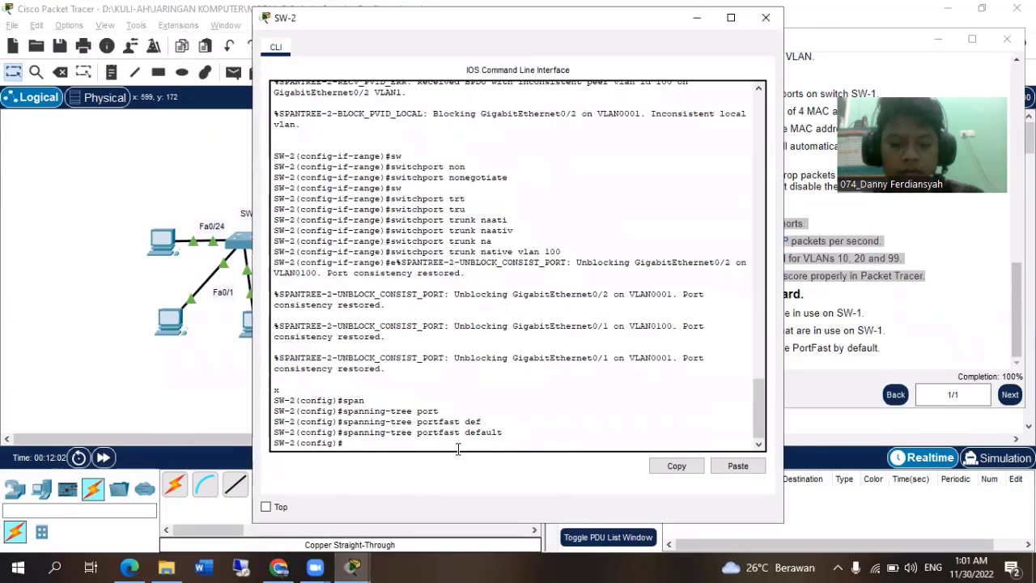
{"action": "type", "text": "ip dh"}
{"action": "key", "text": "Tab"}
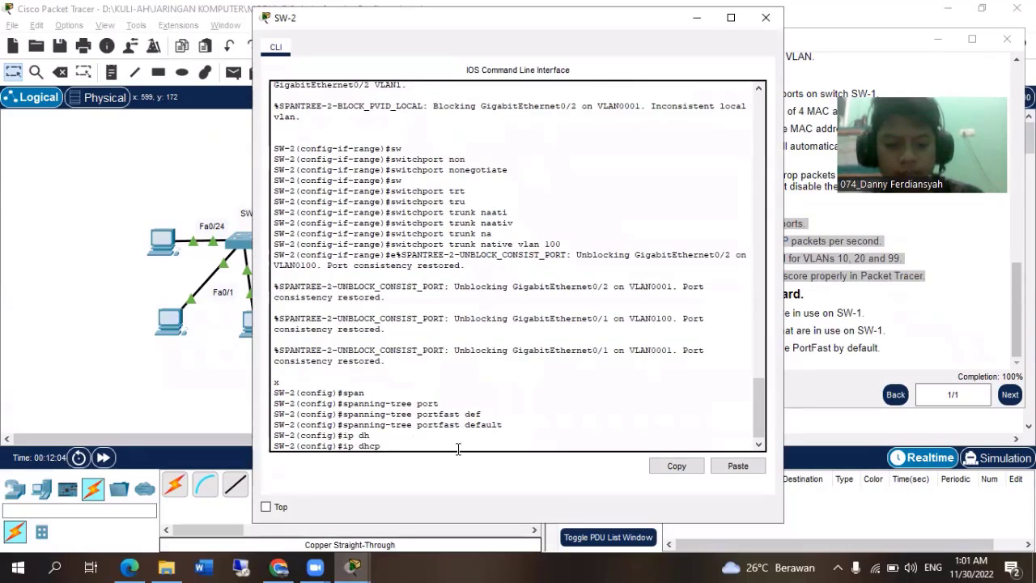
{"action": "type", "text": "sn"}
{"action": "key", "text": "Tab"}
{"action": "key", "text": "Return"}
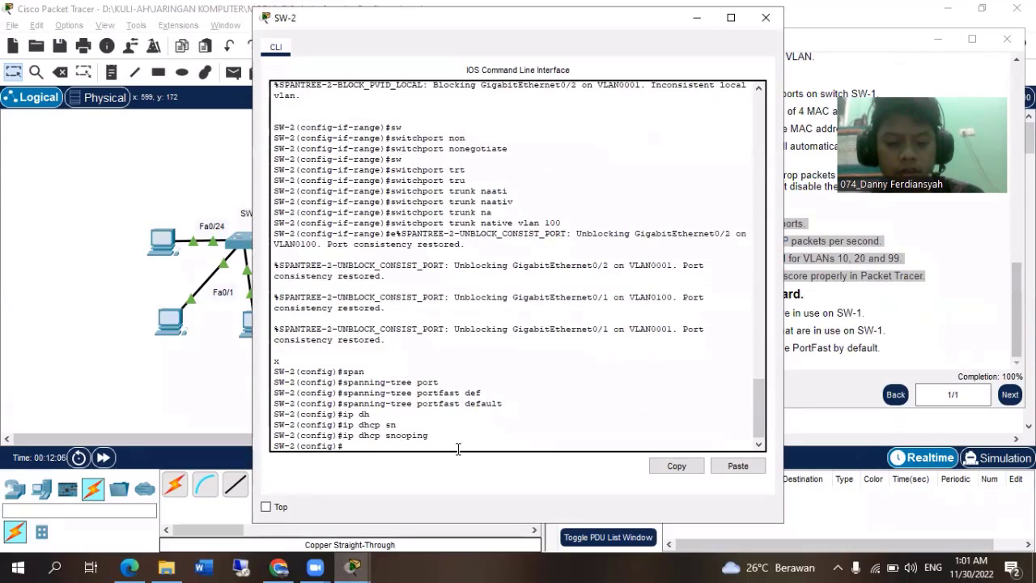
Check the required VLANs in the instructions and enable DHCP snooping on SW-2 for VLANs 10, 20 and 99.
{"action": "key", "text": "alt+Tab"}
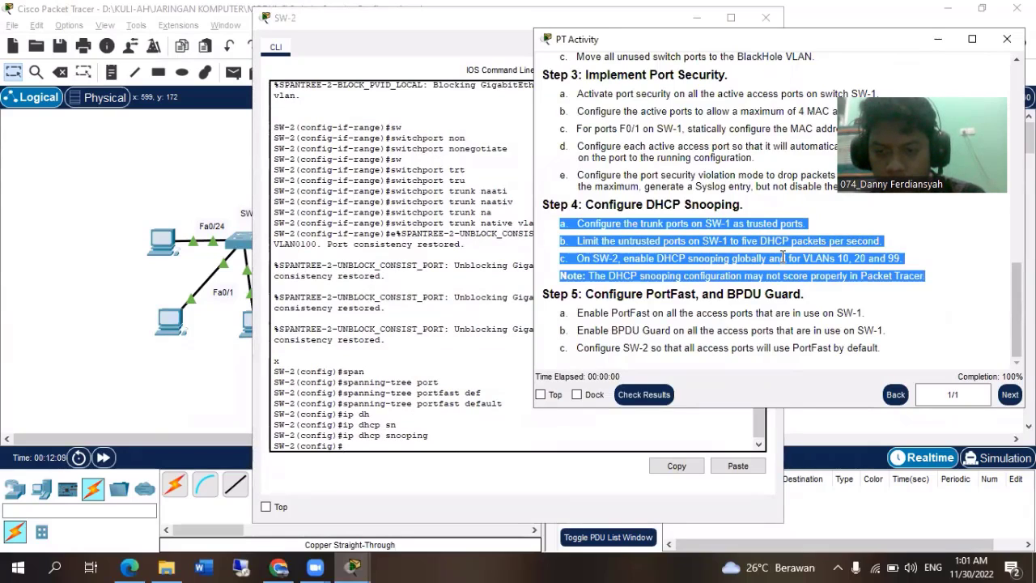
{"action": "left_click", "coordinate": [410, 470]}
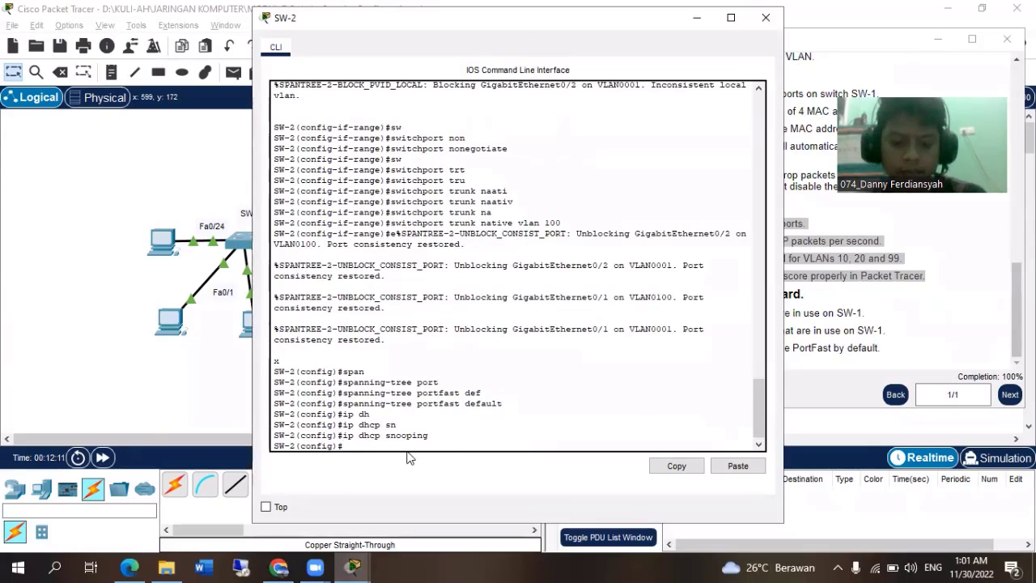
{"action": "type", "text": "ip dh"}
{"action": "key", "text": "Tab"}
{"action": "type", "text": "sn"}
{"action": "key", "text": "Tab"}
{"action": "type", "text": "vla"}
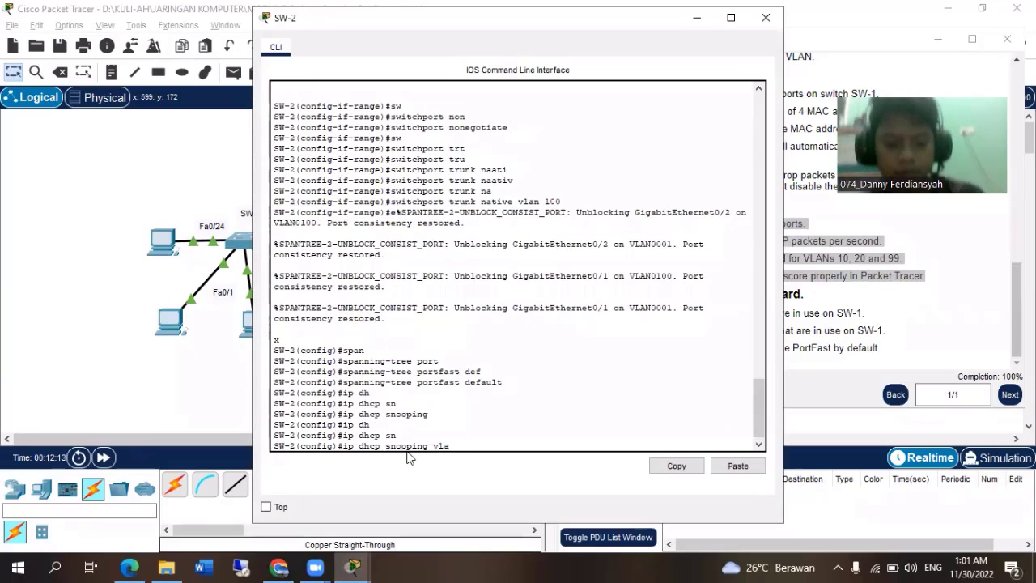
{"action": "key", "text": "Tab"}
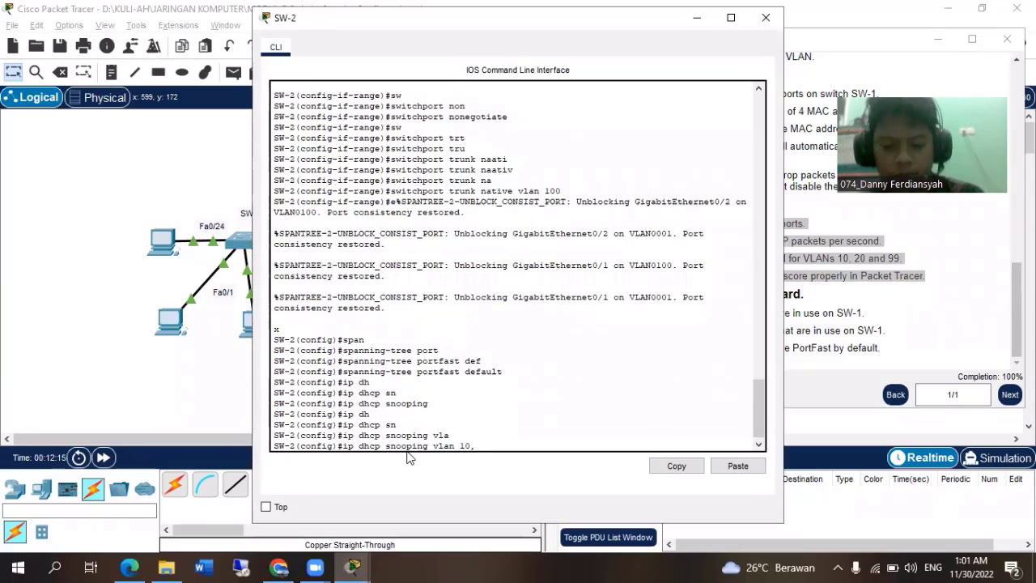
{"action": "type", "text": "10,20,99"}
{"action": "key", "text": "Return"}
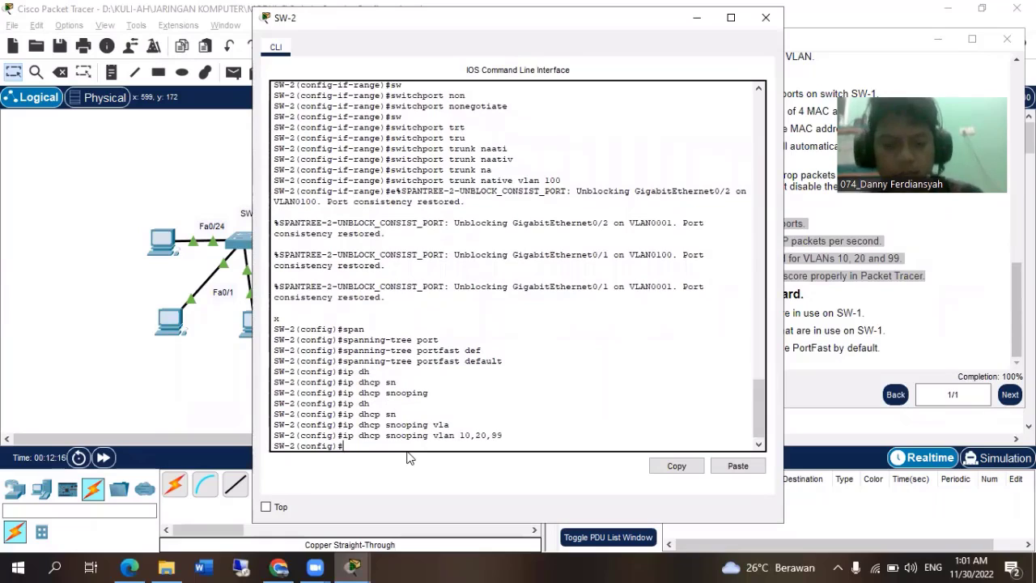
Review the Step 4 DHCP Snooping requirements in the PT Activity instructions and return to SW-2's command line.
{"action": "left_click", "coordinate": [835, 294]}
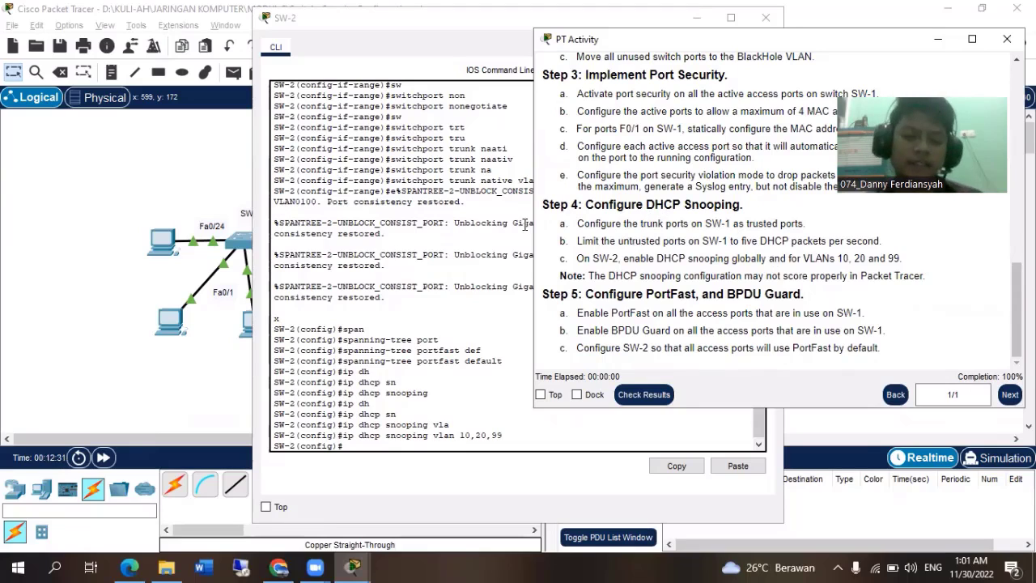
{"action": "left_click_drag", "start_coordinate": [560, 224], "coordinate": [635, 224]}
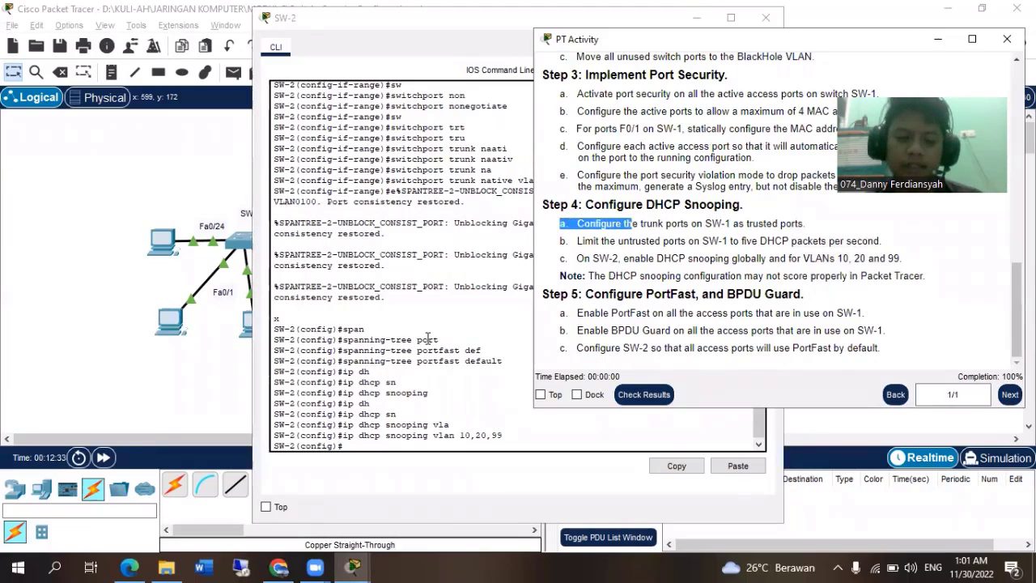
{"action": "left_click", "coordinate": [427, 339]}
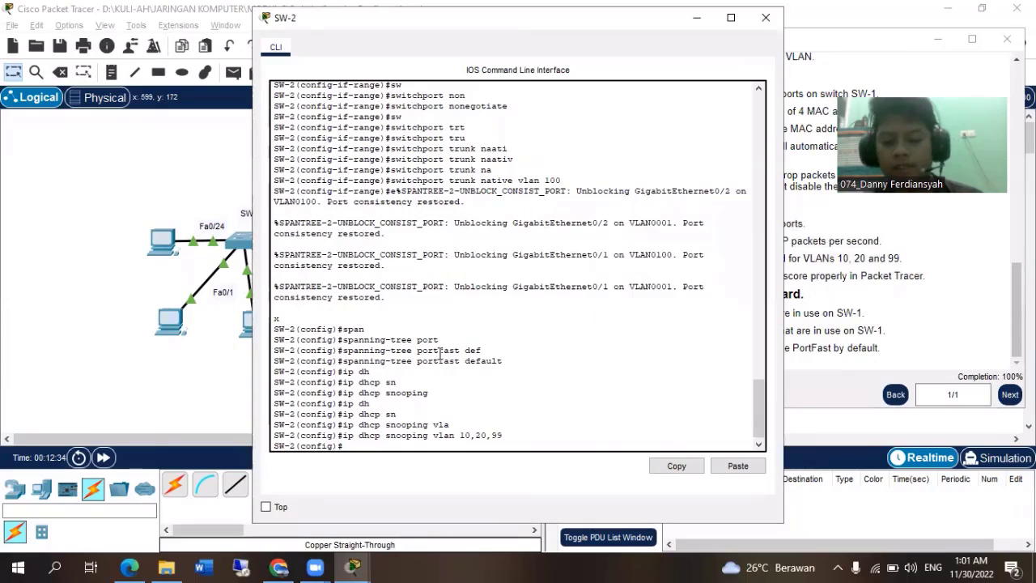